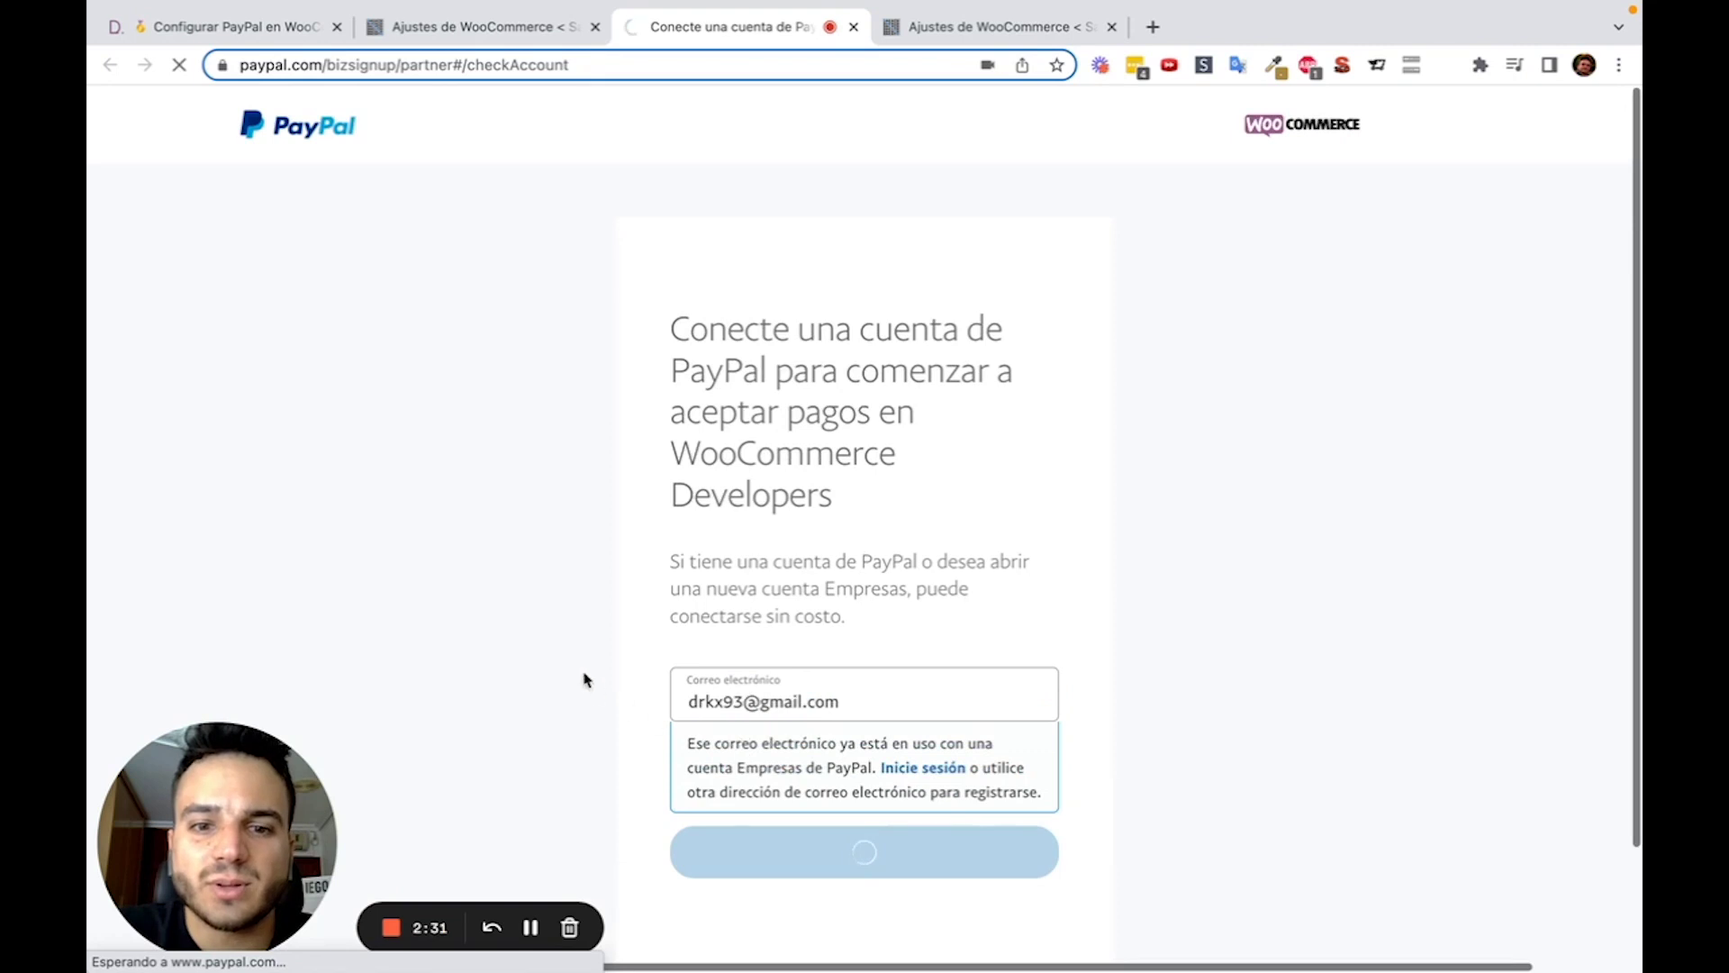
# Sign in to the PayPal business account and confirm identity with the SMS security code.
pyautogui.click(789, 469)
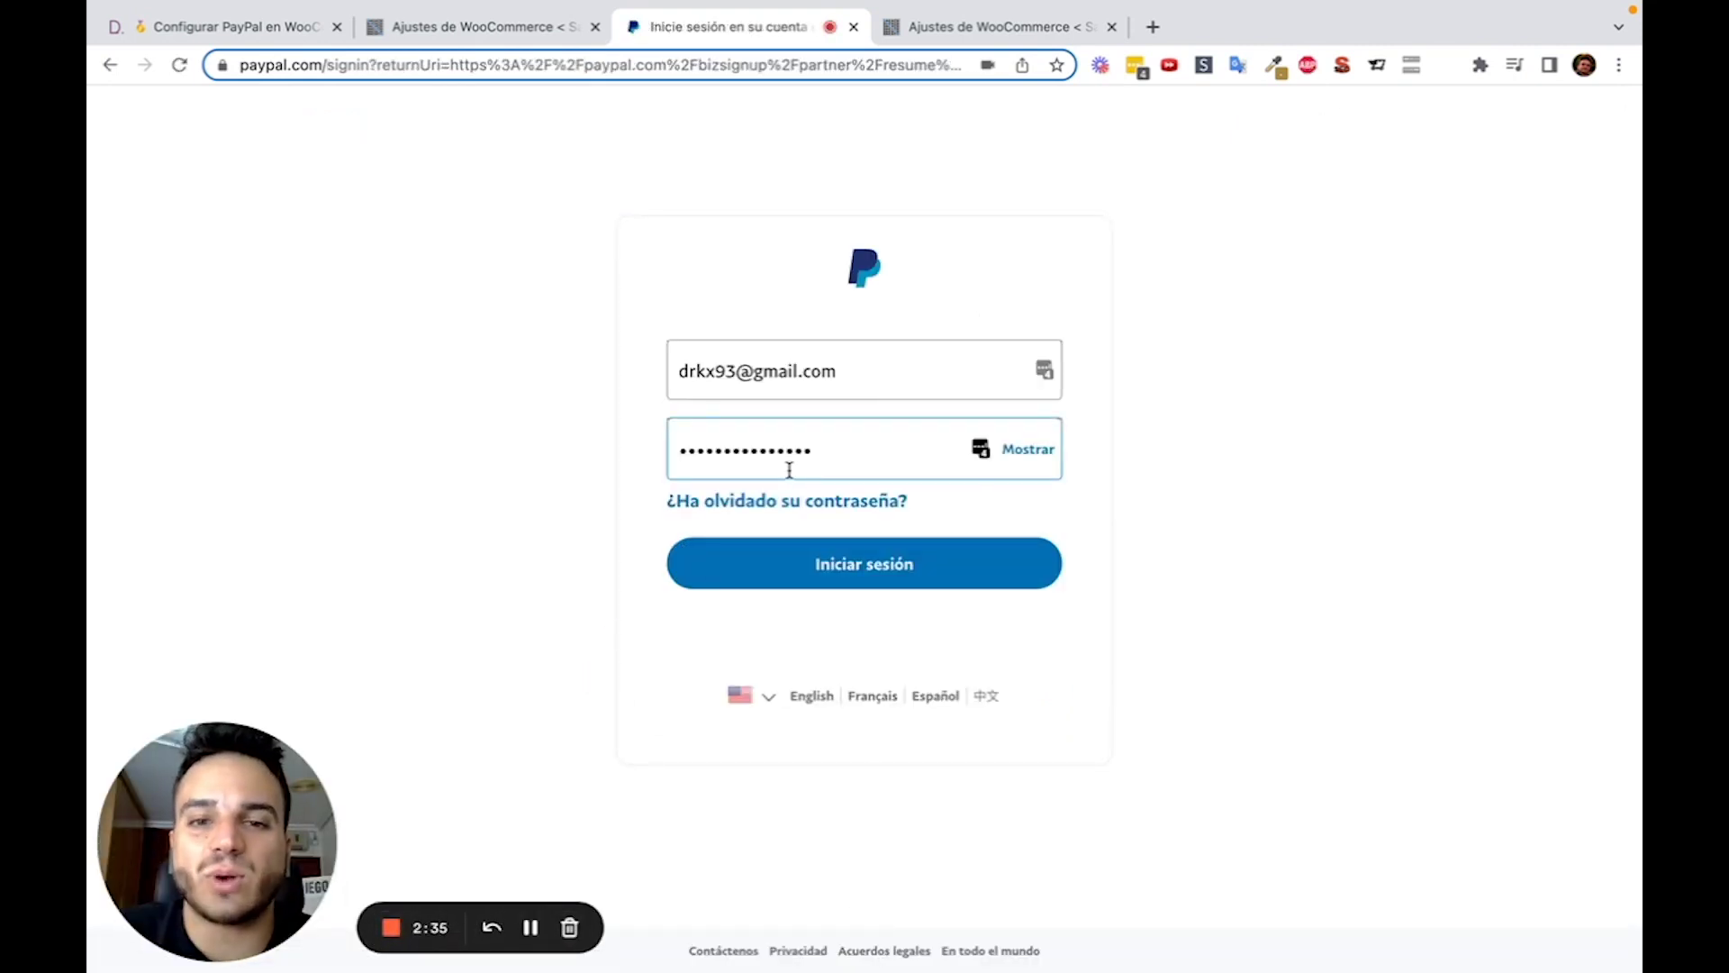
pyautogui.click(955, 577)
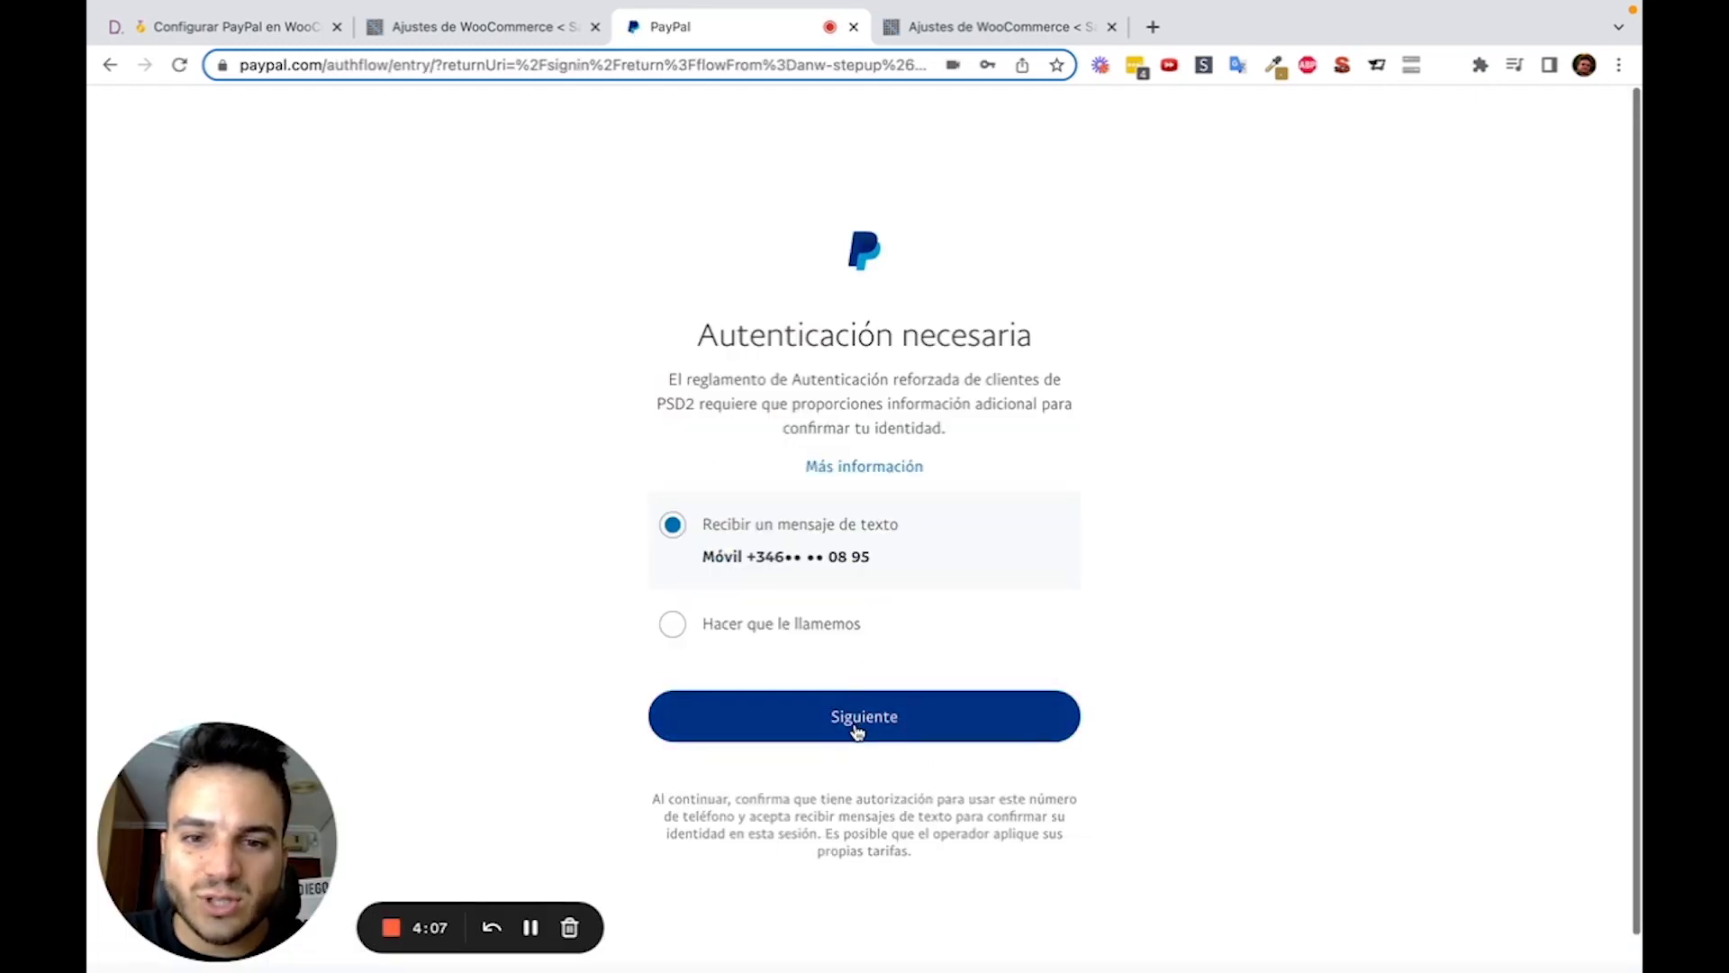
pyautogui.click(857, 732)
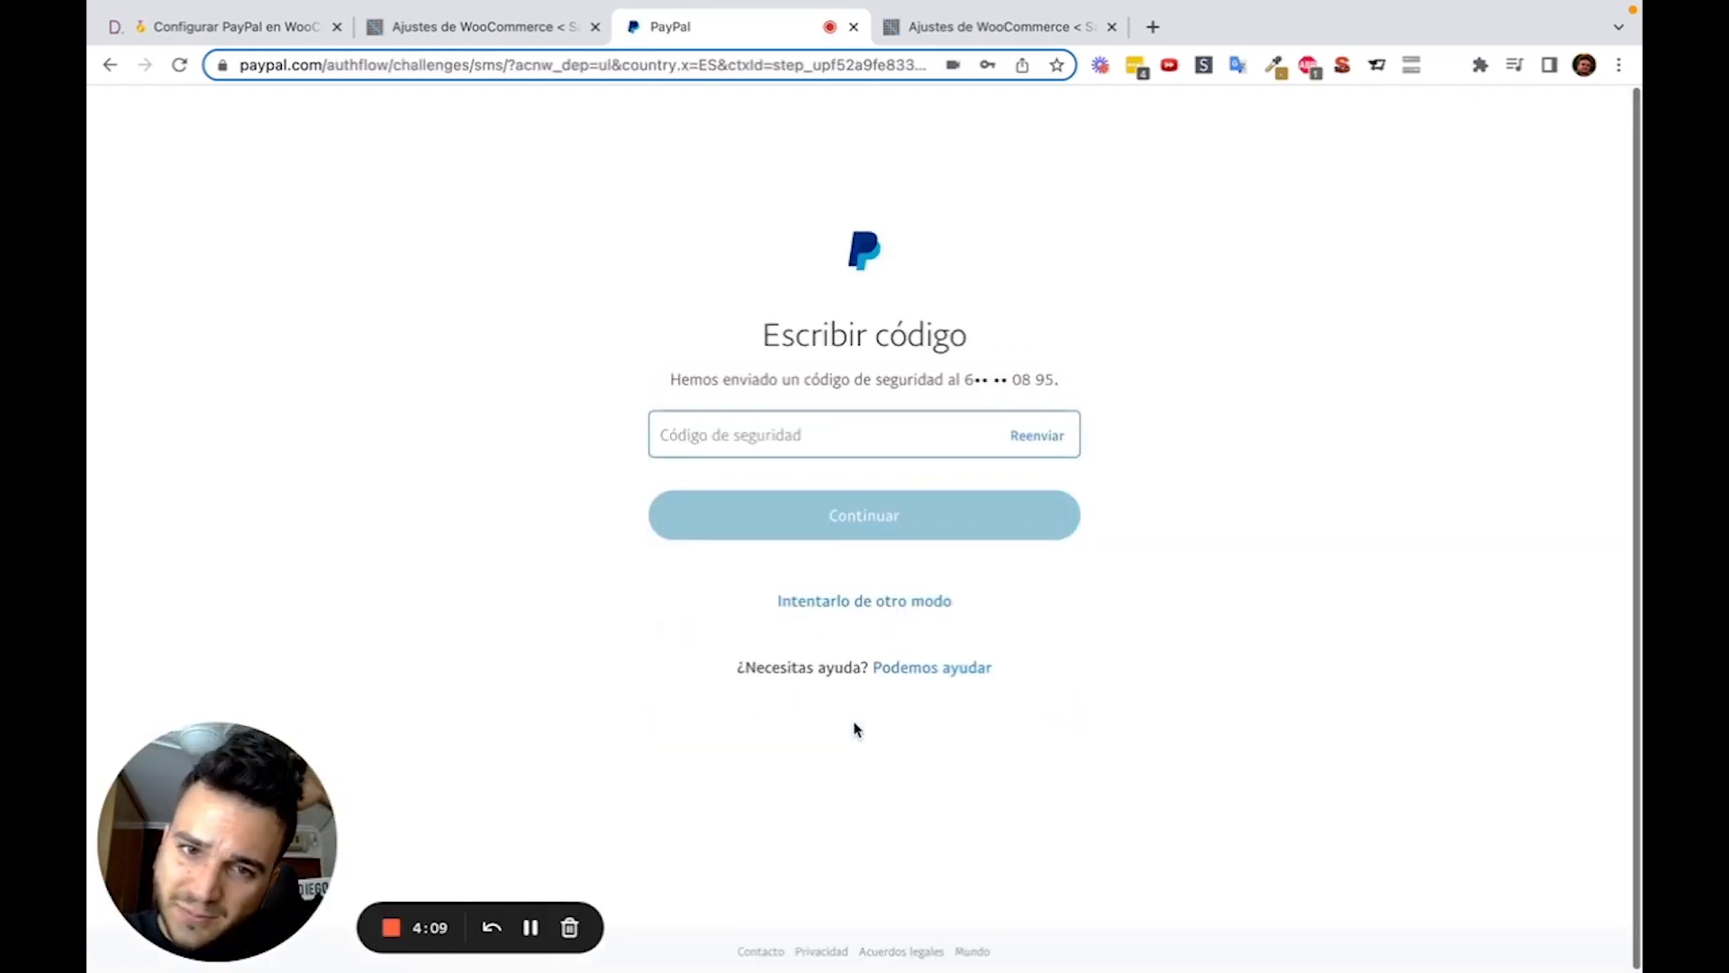
pyautogui.click(879, 434)
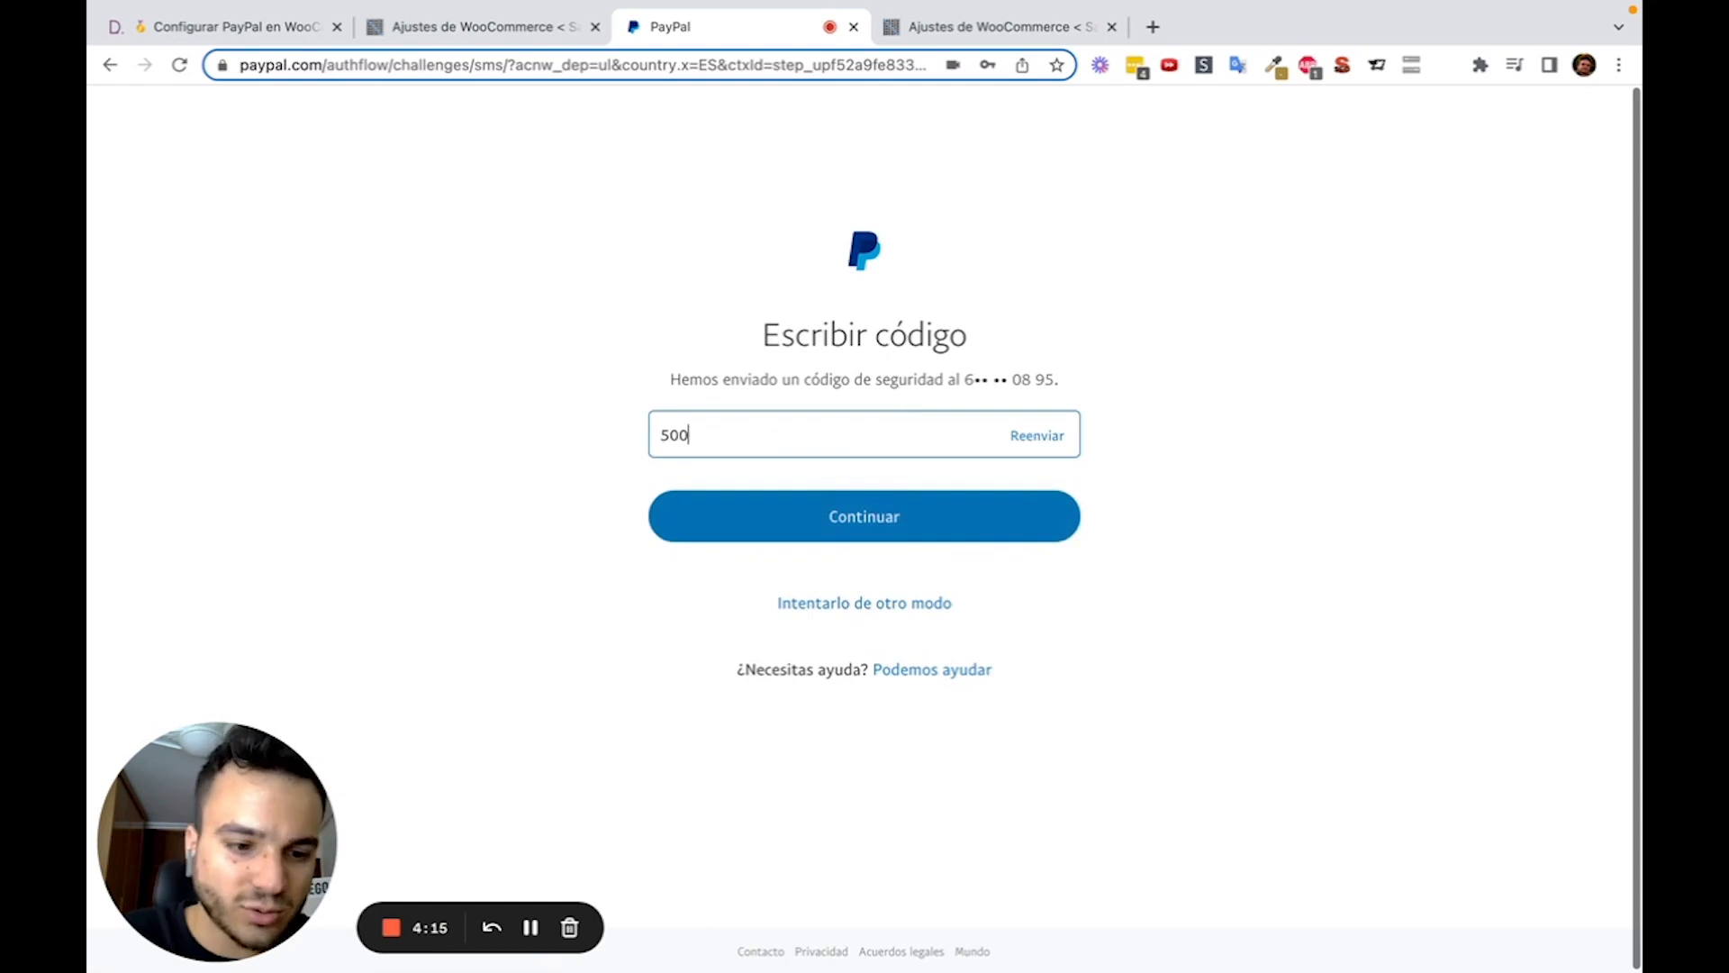
pyautogui.click(805, 525)
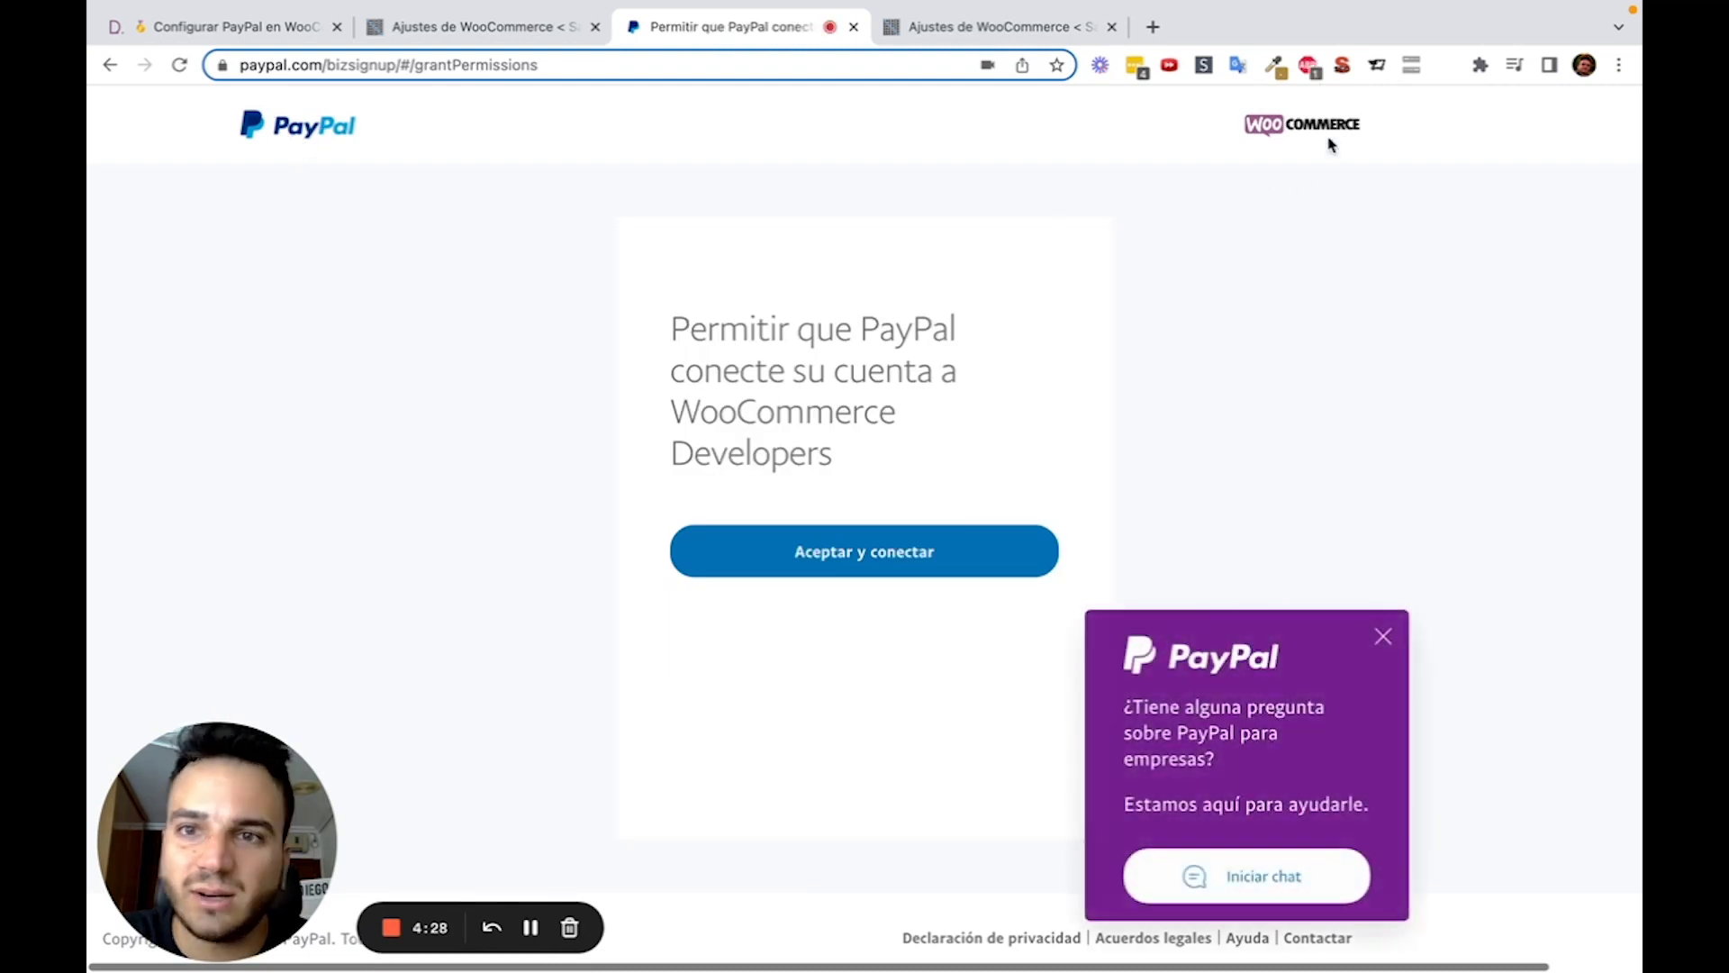
# Authorize the PayPal connection to WooCommerce Developers and head back to the store.
pyautogui.click(899, 551)
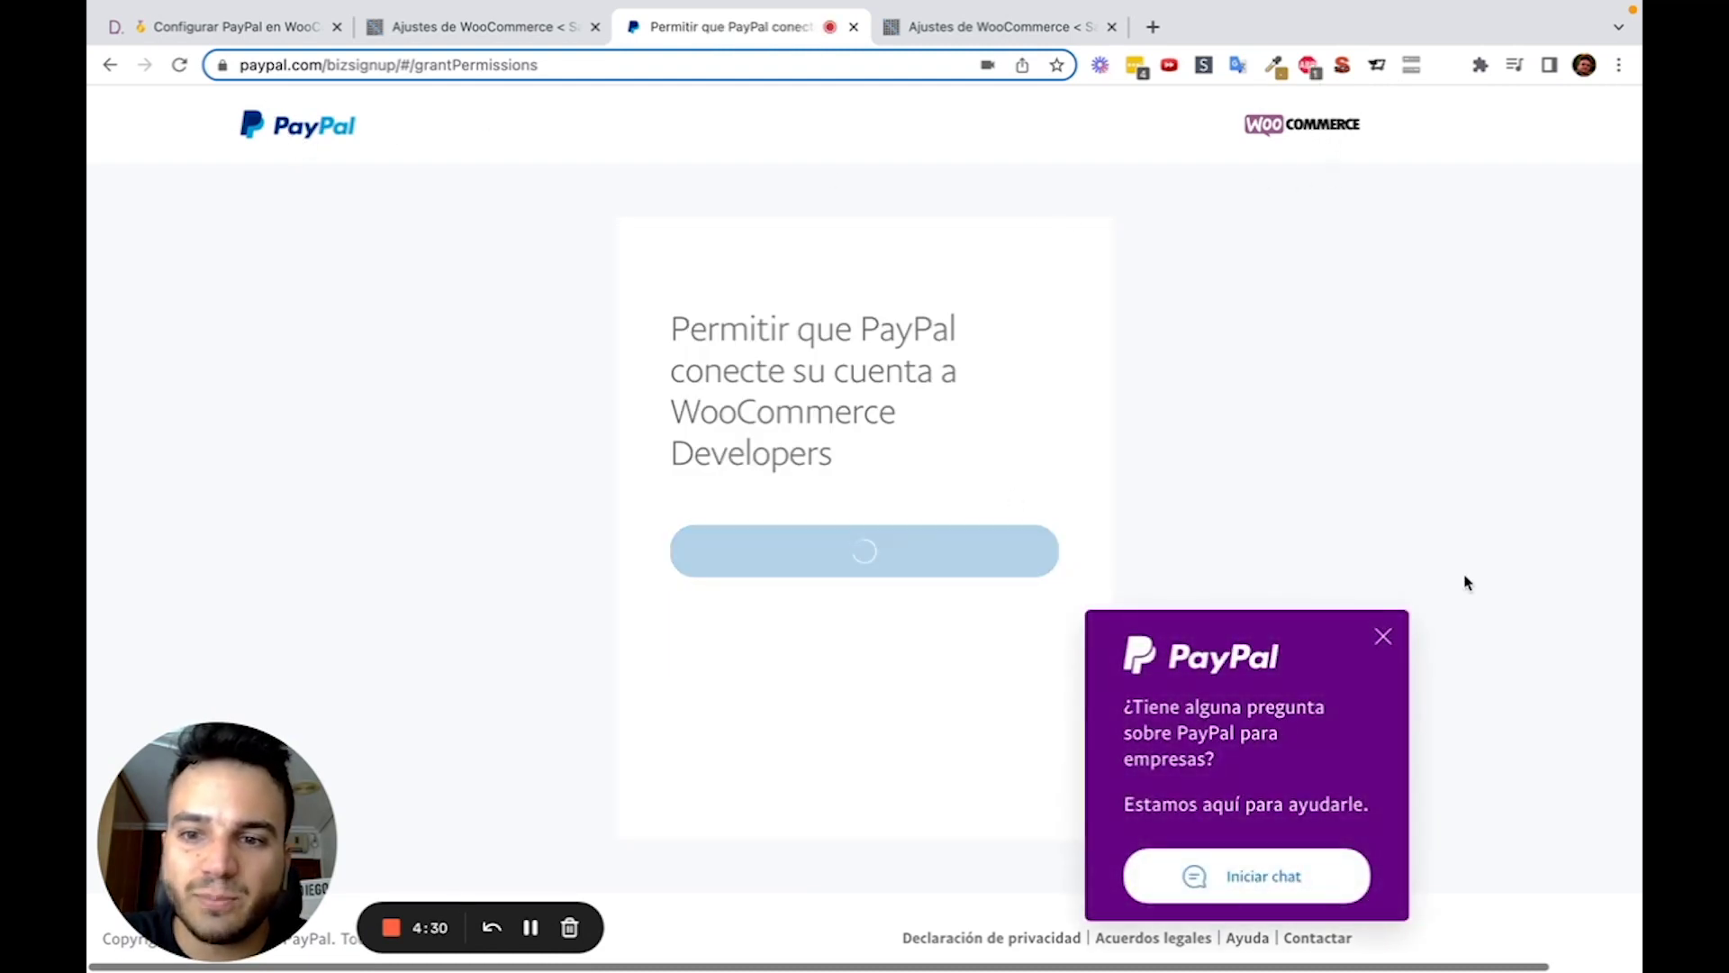
pyautogui.click(1382, 637)
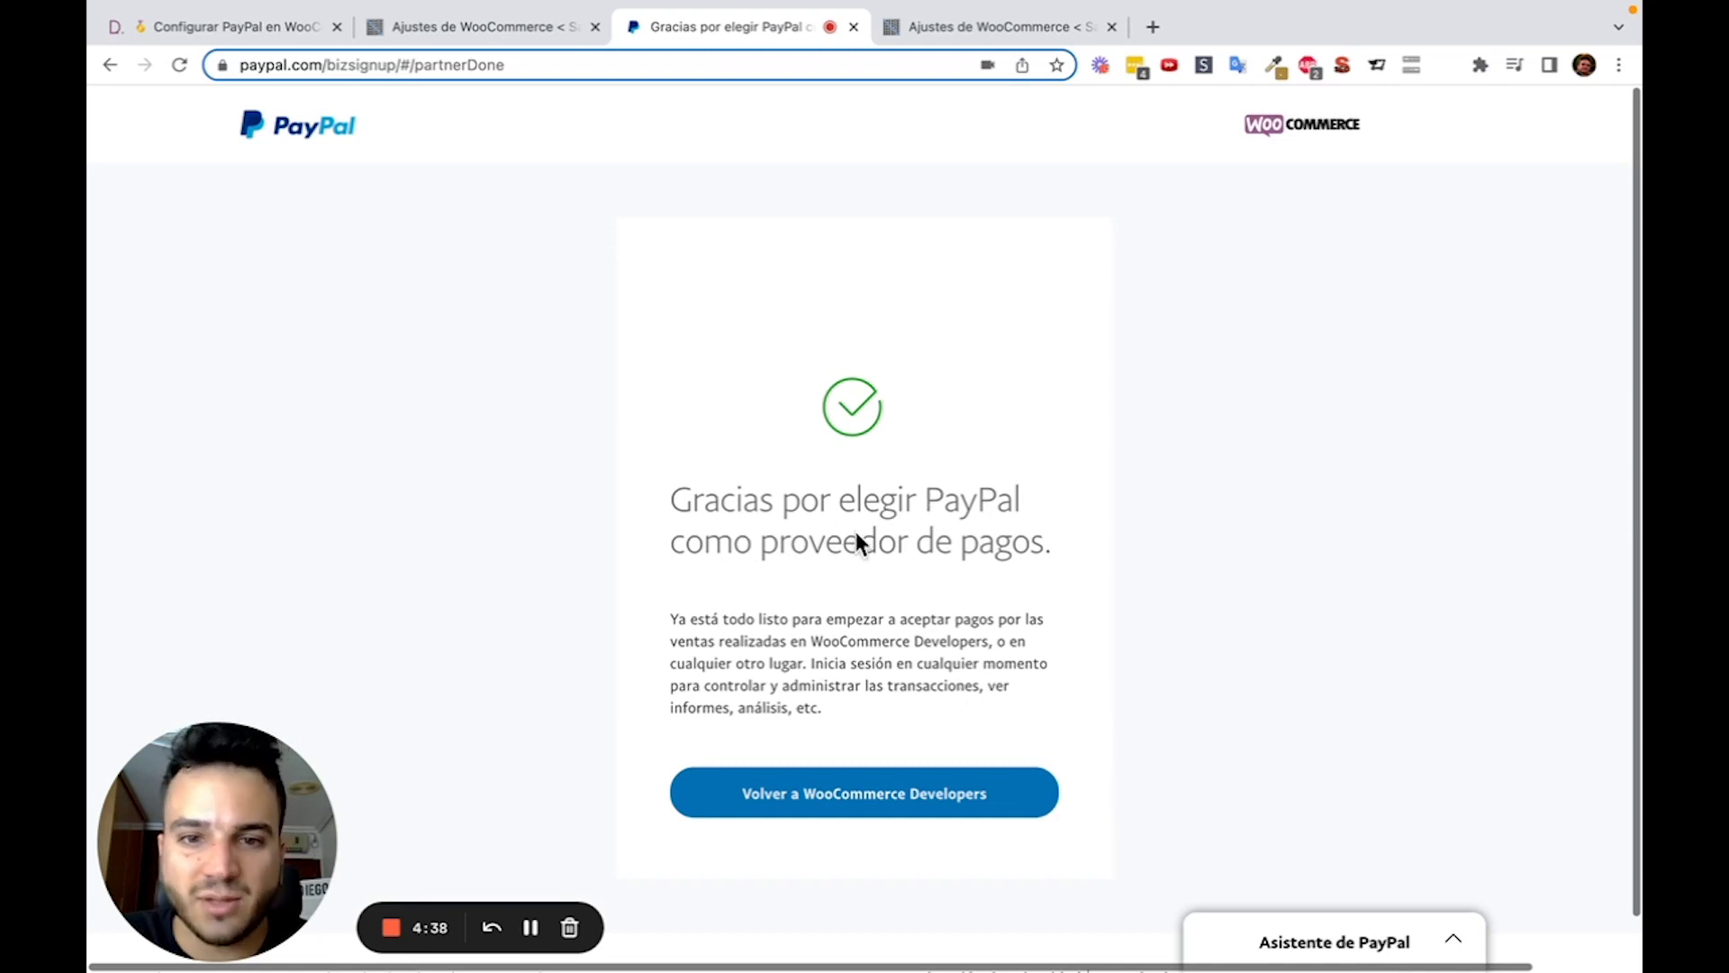
pyautogui.click(898, 813)
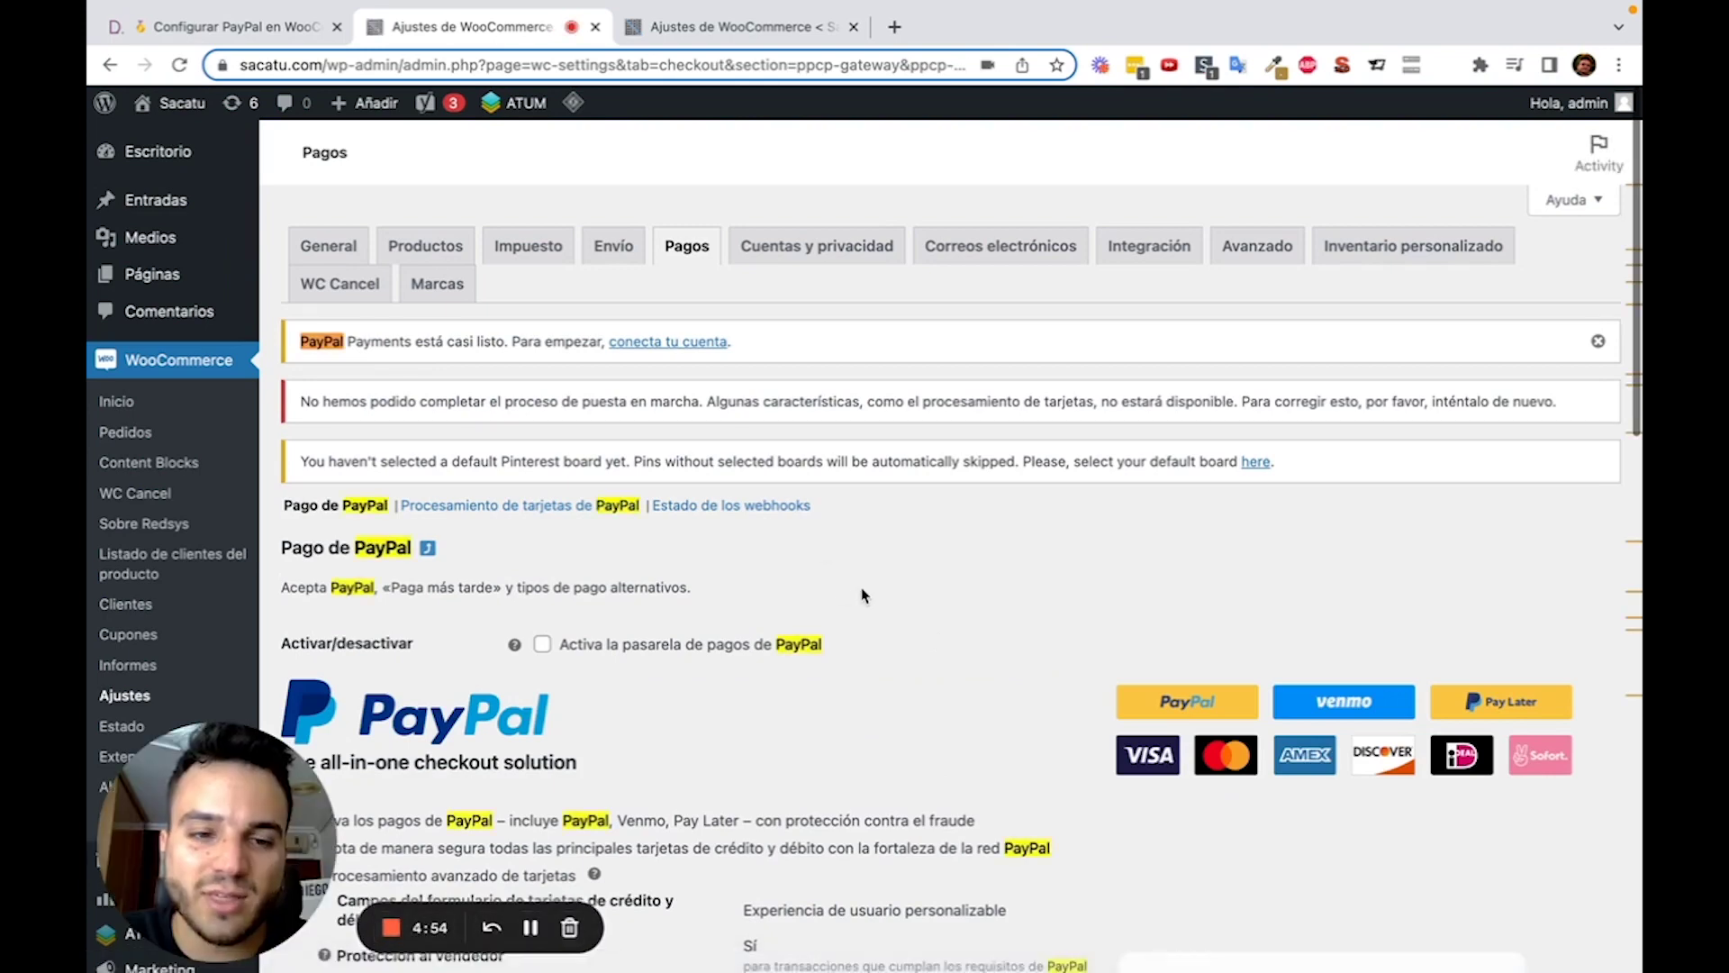
# Tick 'Activa la pasarela de pagos de PayPal' in the WooCommerce Pagos settings.
pyautogui.scroll(-5, 861, 590)
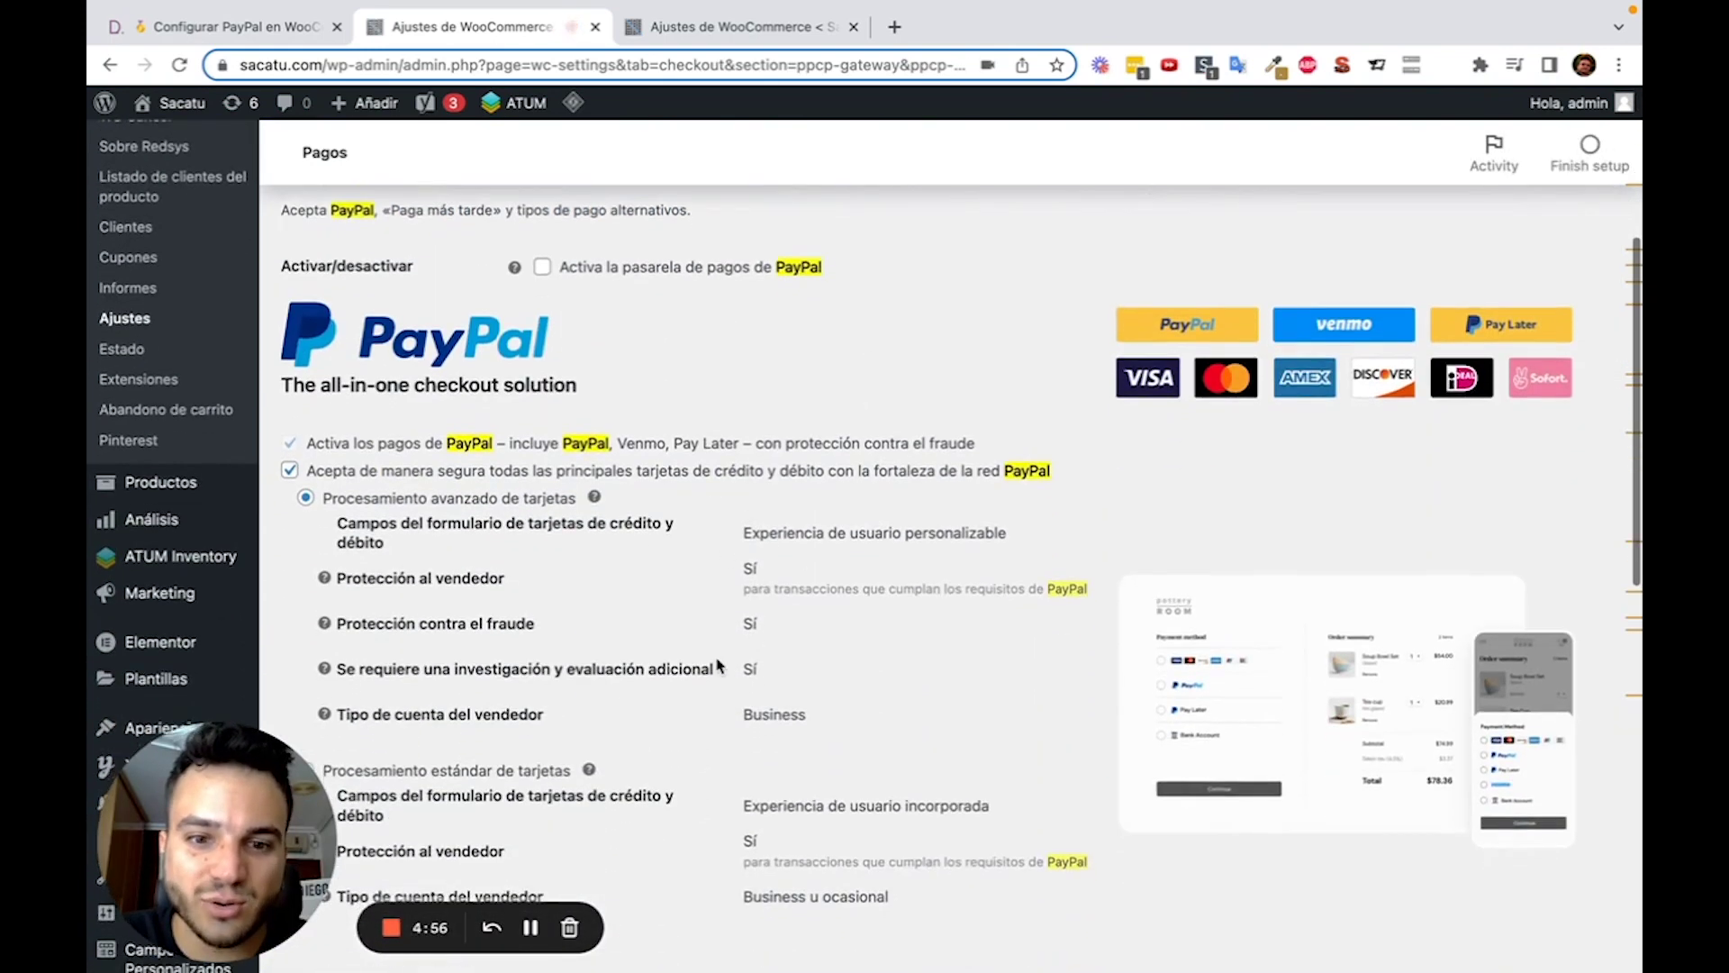
pyautogui.scroll(-5, 718, 666)
pyautogui.scroll(-4, 718, 666)
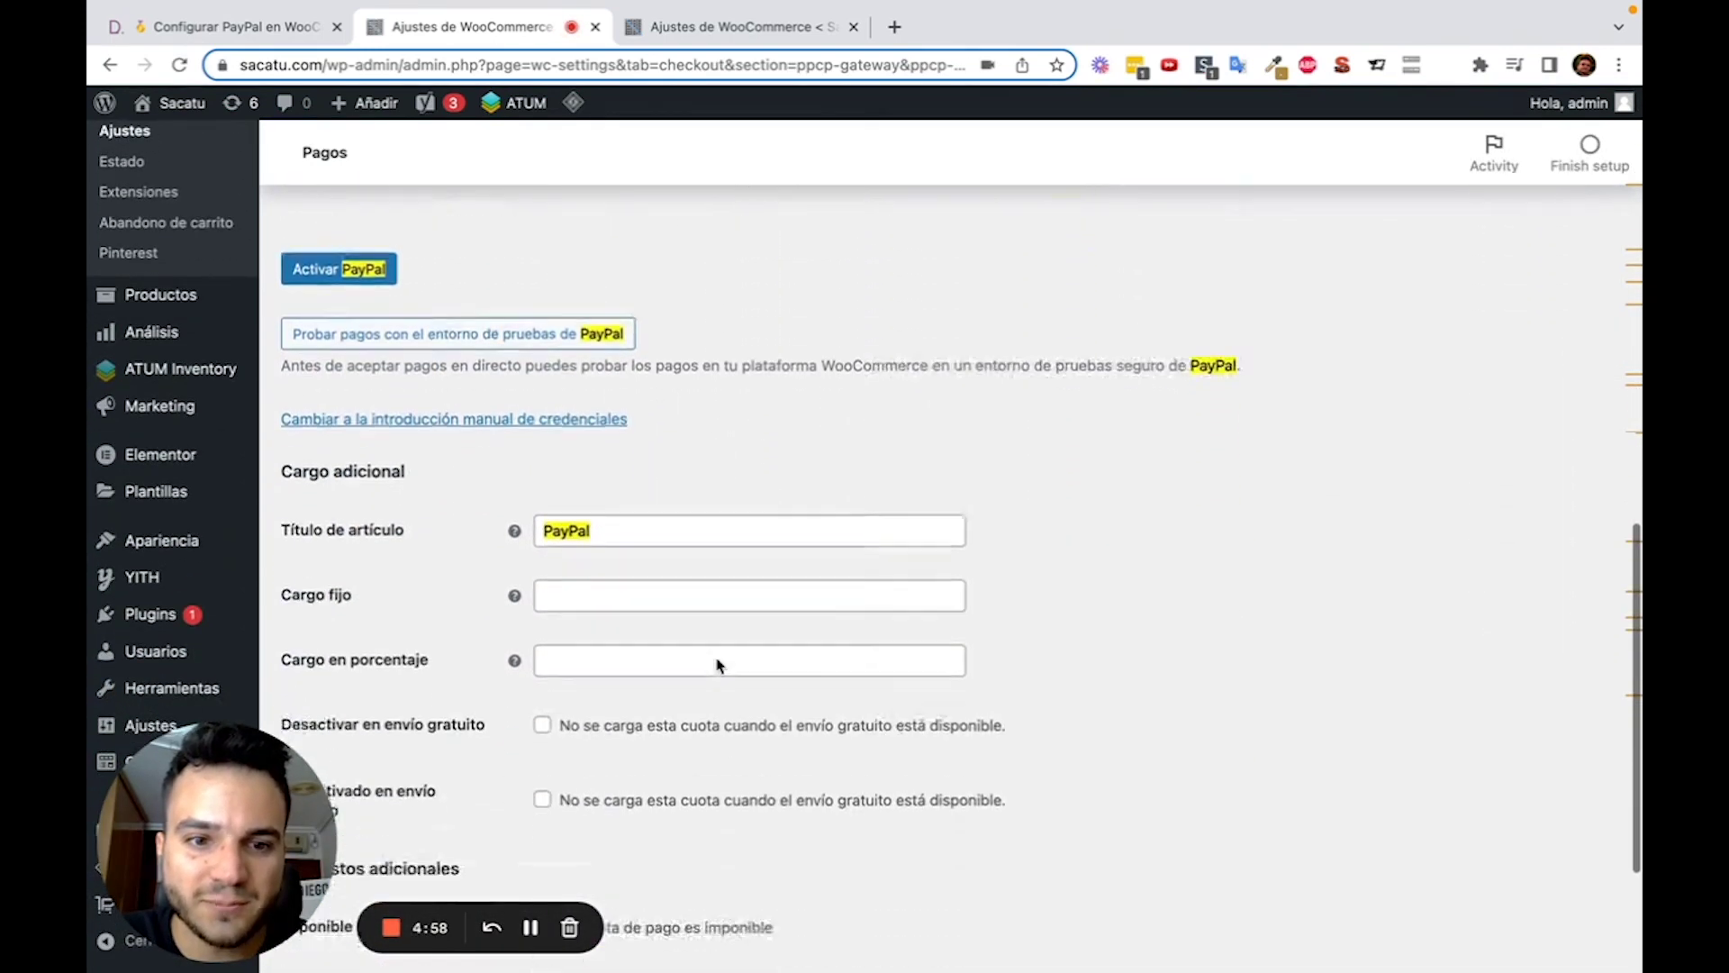
pyautogui.scroll(8, 718, 665)
pyautogui.scroll(5, 718, 666)
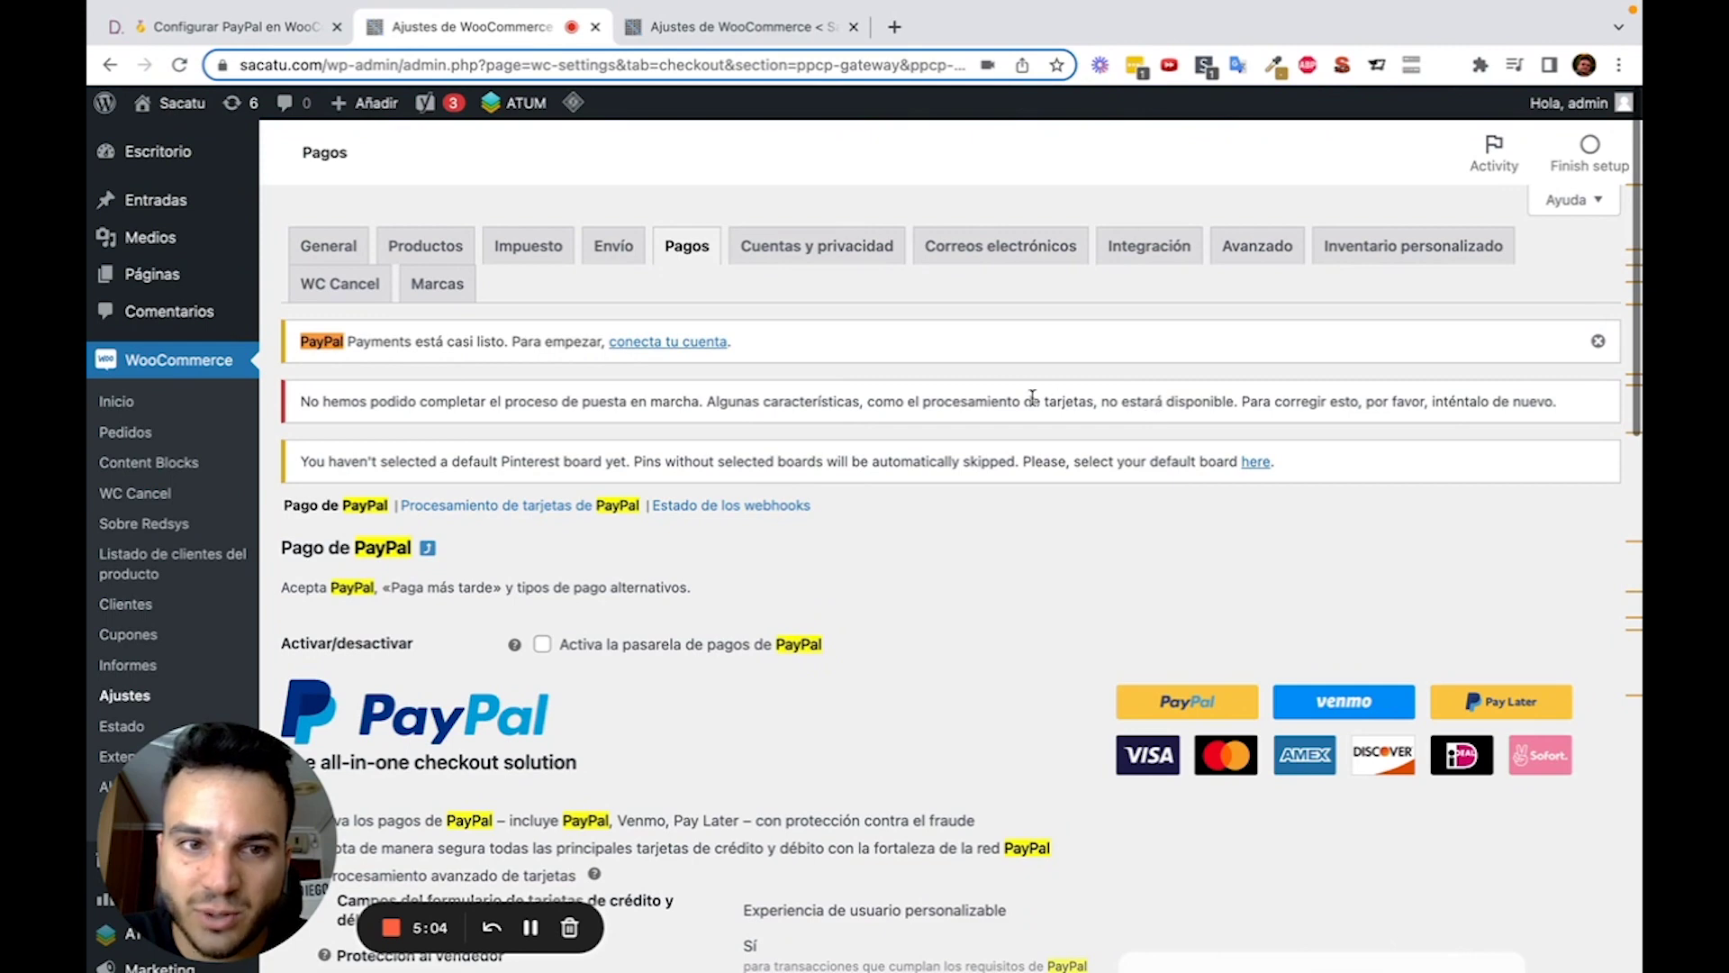
pyautogui.scroll(-3, 707, 396)
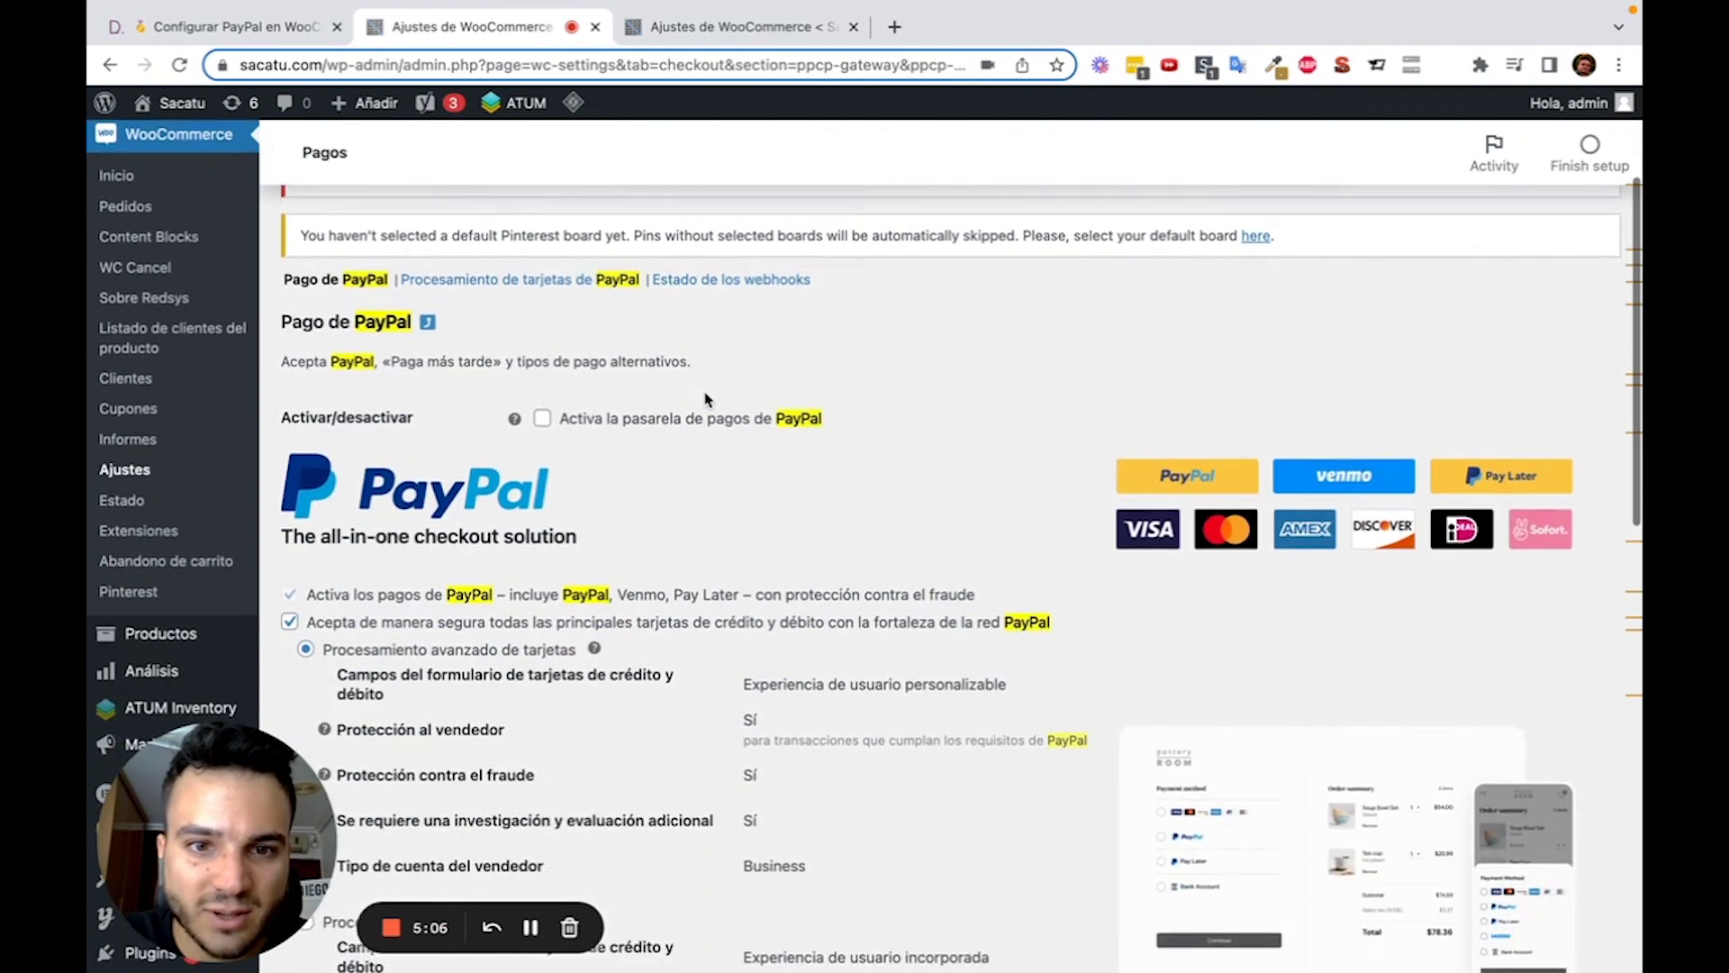
pyautogui.click(542, 401)
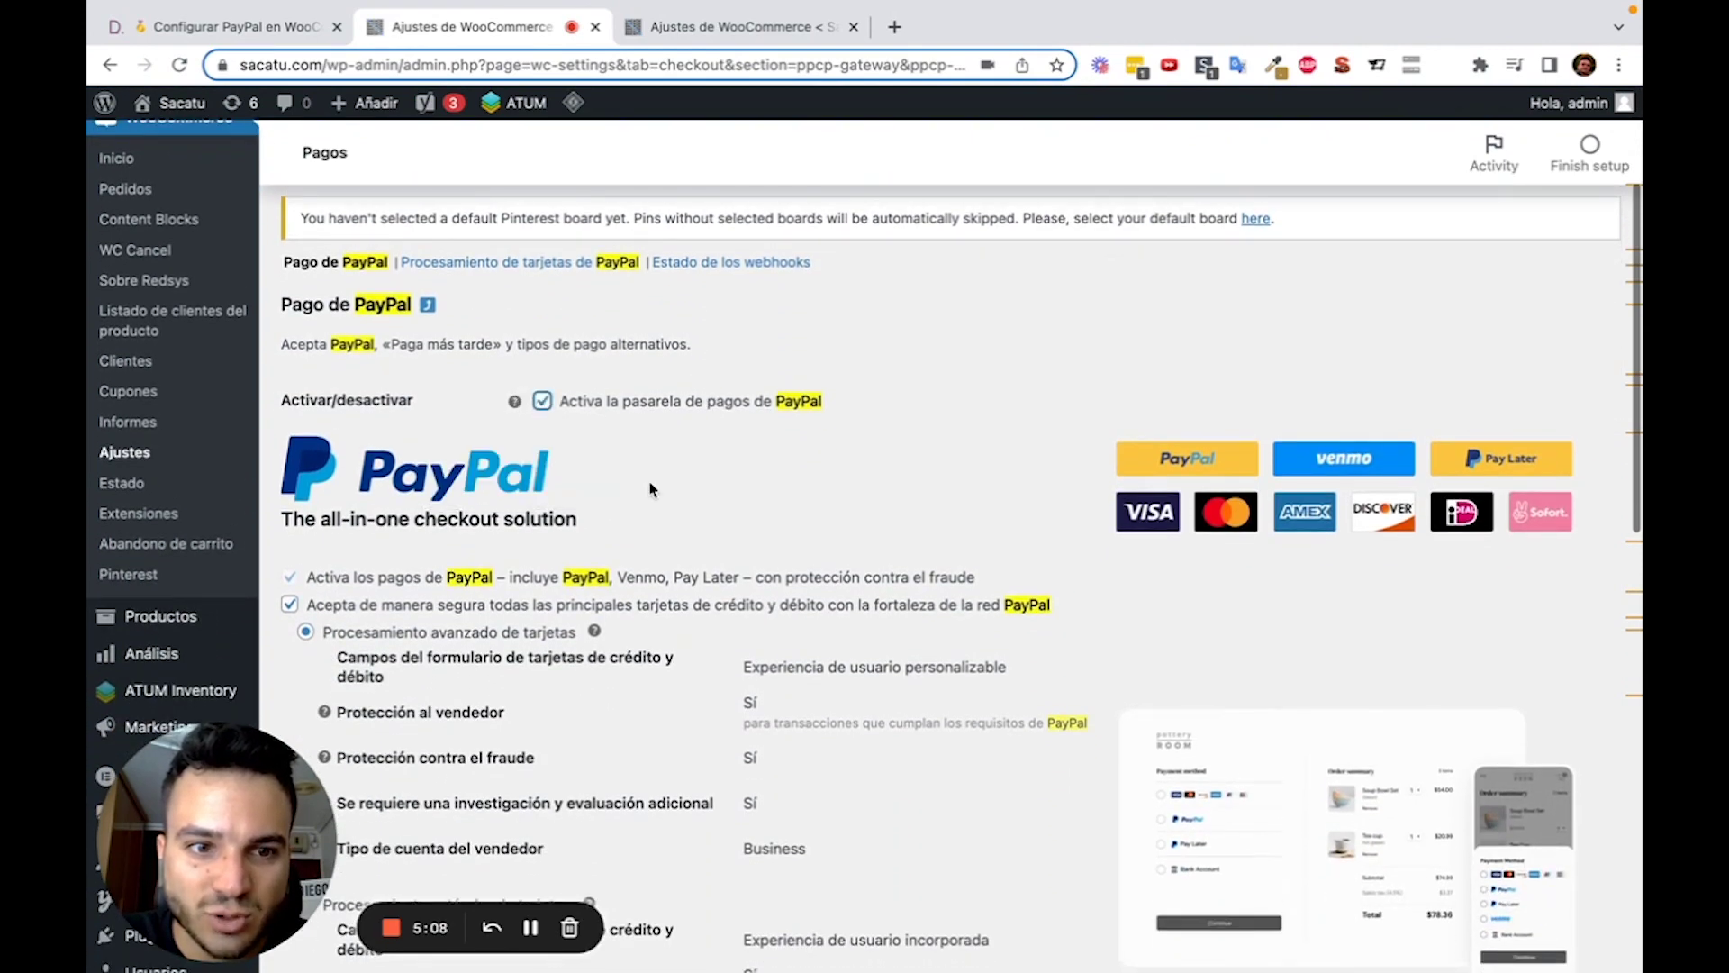
pyautogui.scroll(-9, 653, 489)
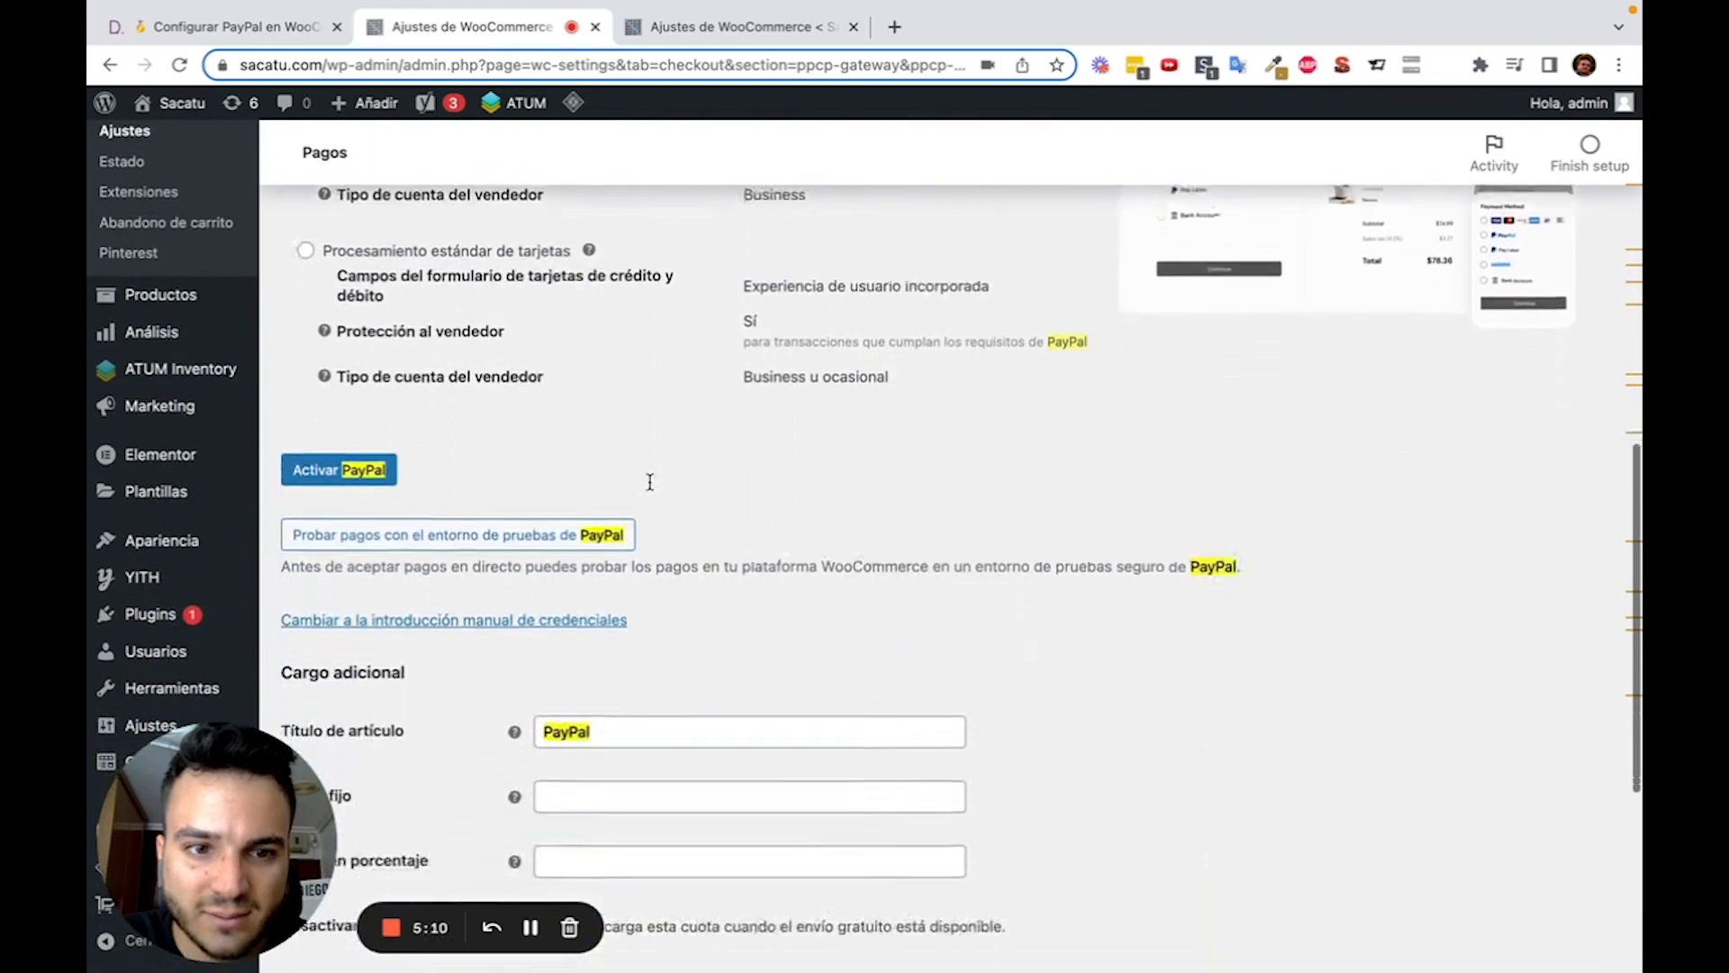
pyautogui.scroll(-2, 650, 485)
pyautogui.scroll(-2, 607, 490)
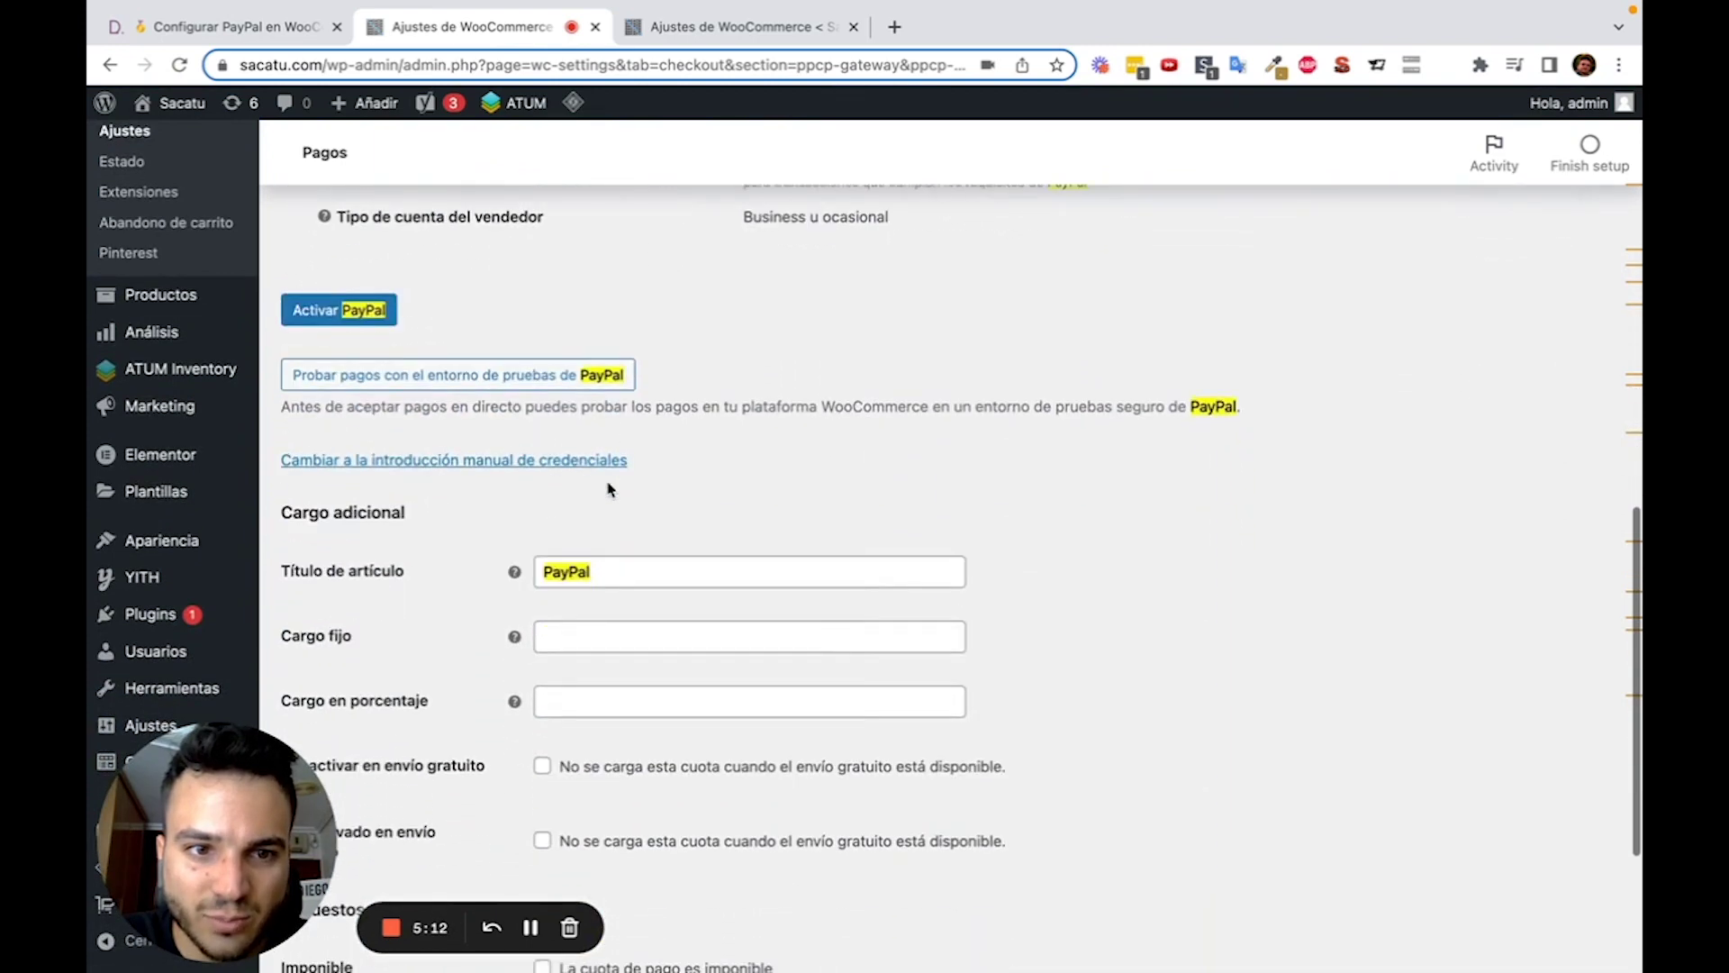
pyautogui.scroll(-4, 608, 489)
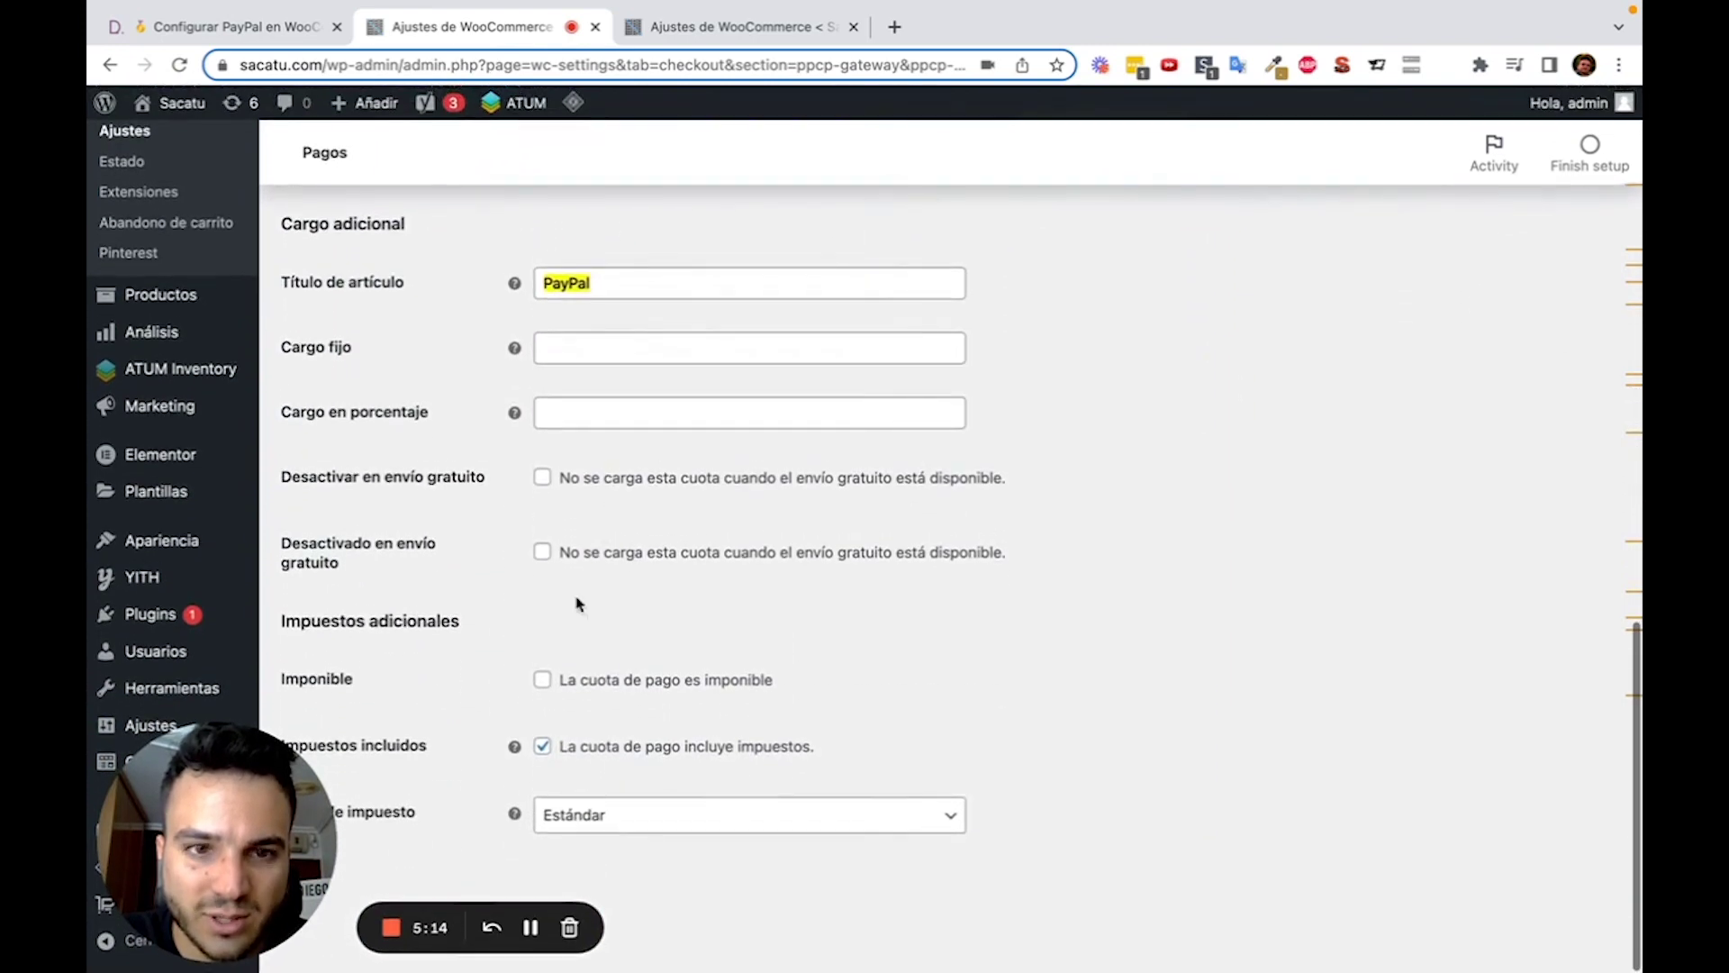
pyautogui.scroll(9, 577, 604)
# Reconnect PayPal with the account e-mail, accept, and leave PayPal back to WooCommerce Developers.
pyautogui.click(335, 668)
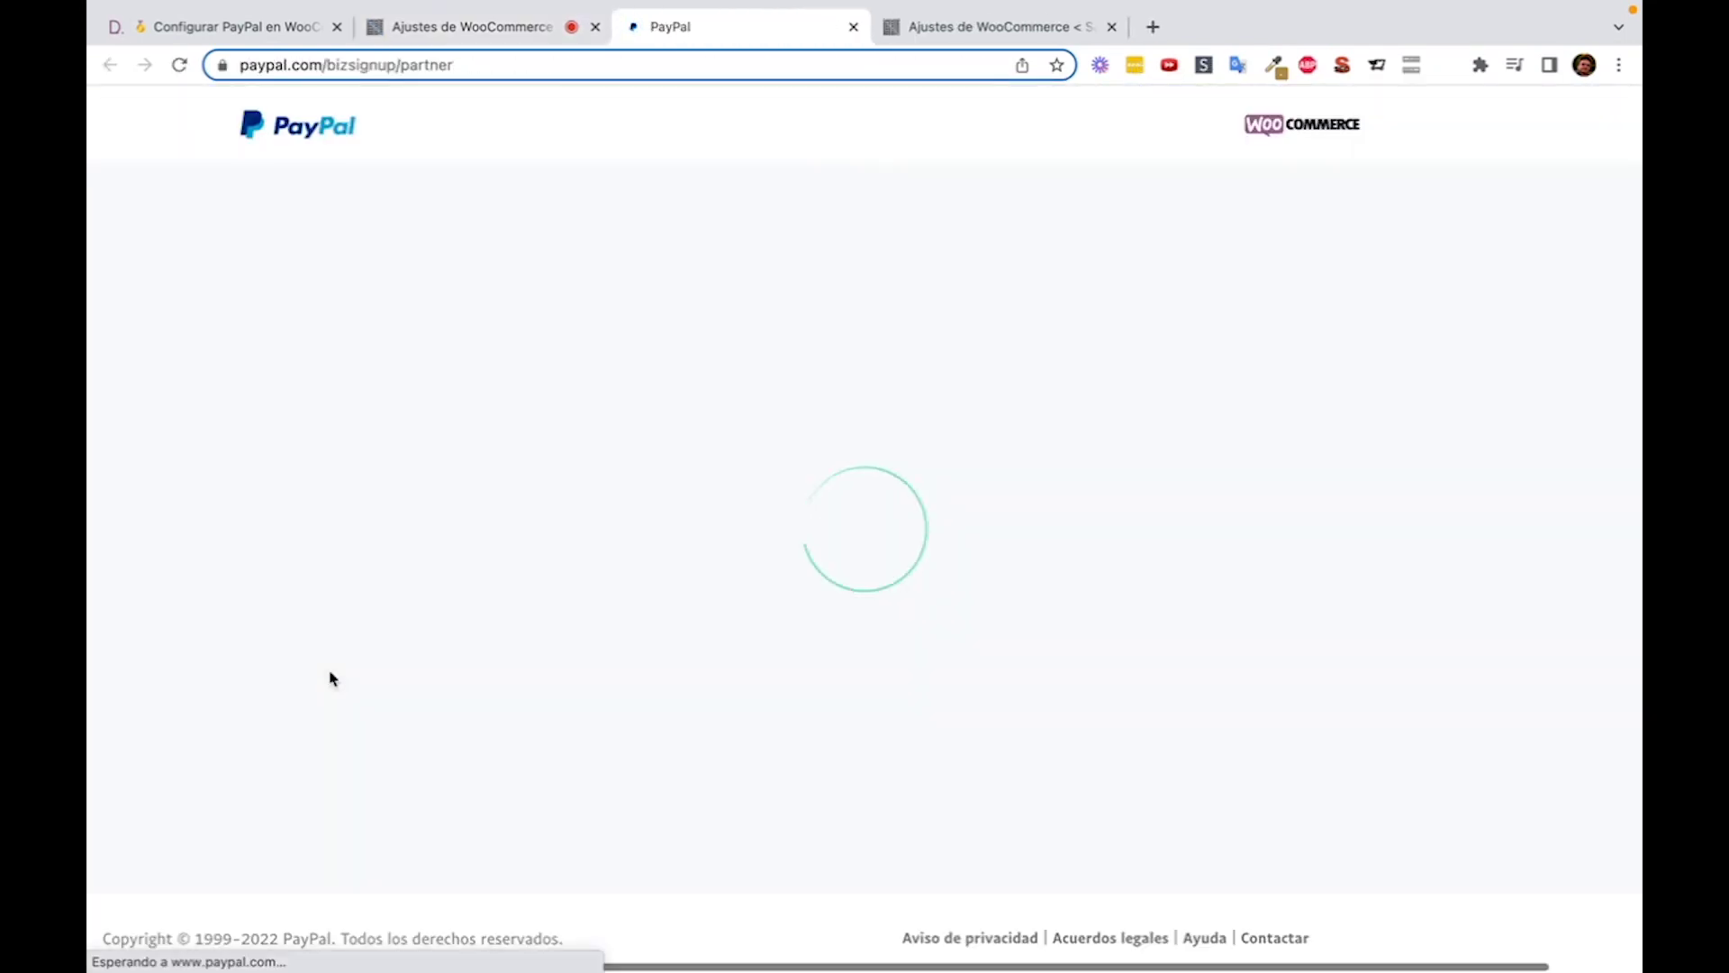
pyautogui.click(892, 696)
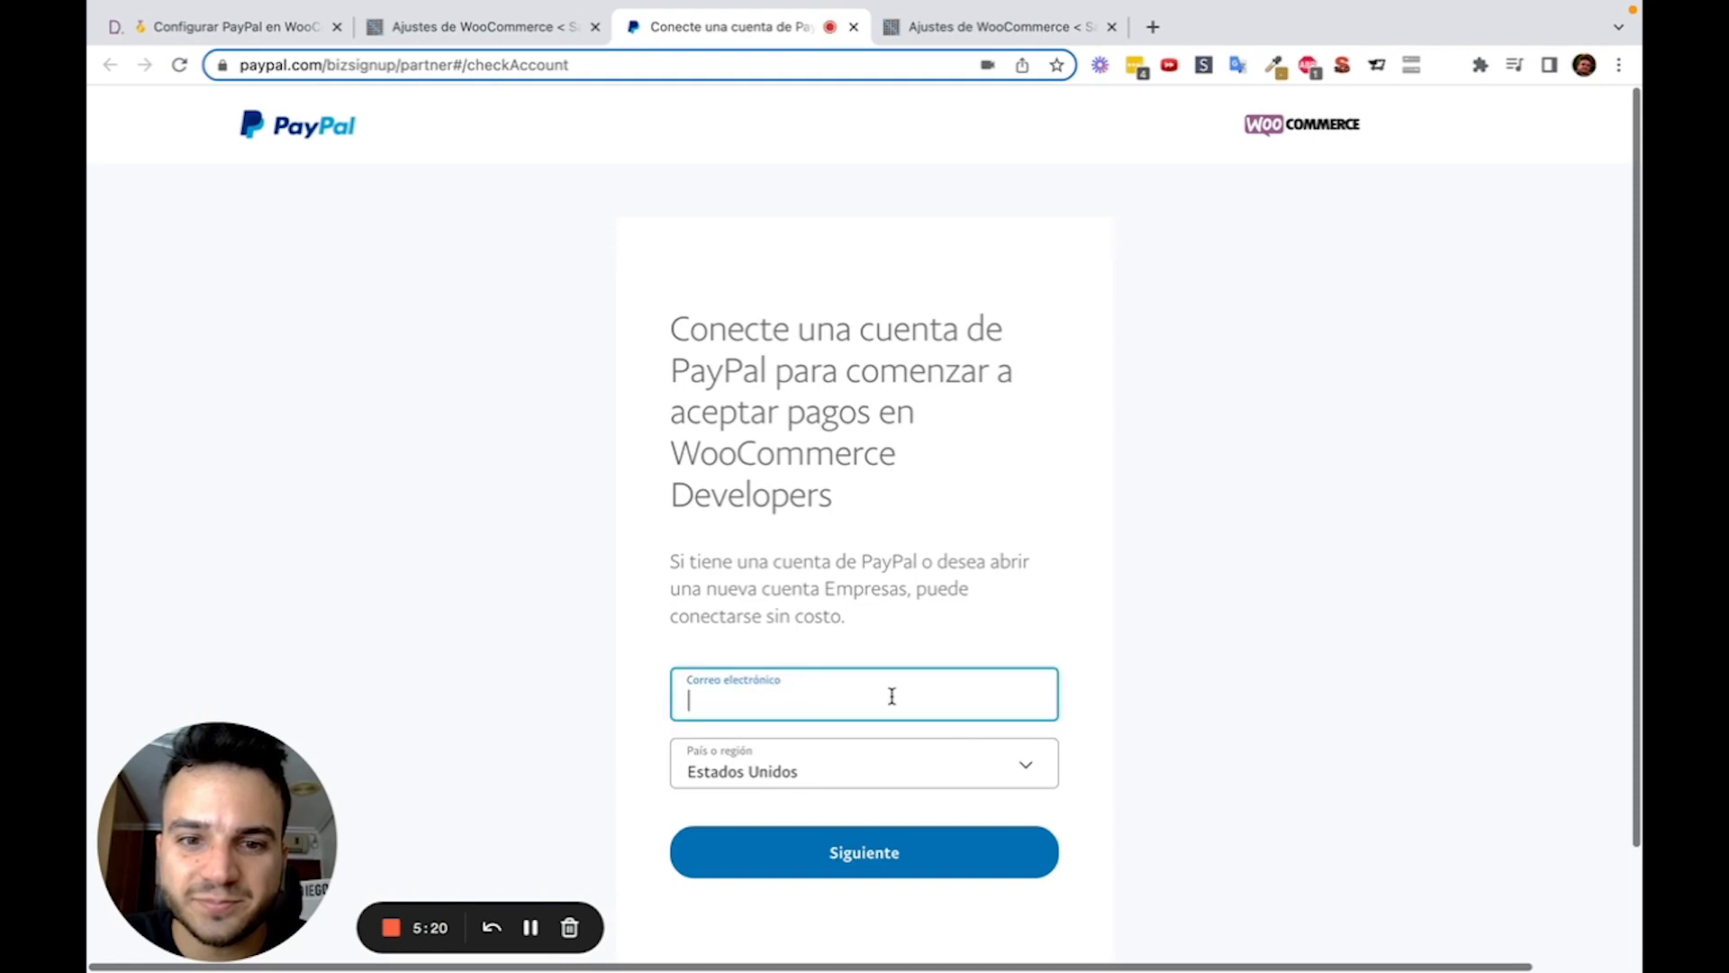
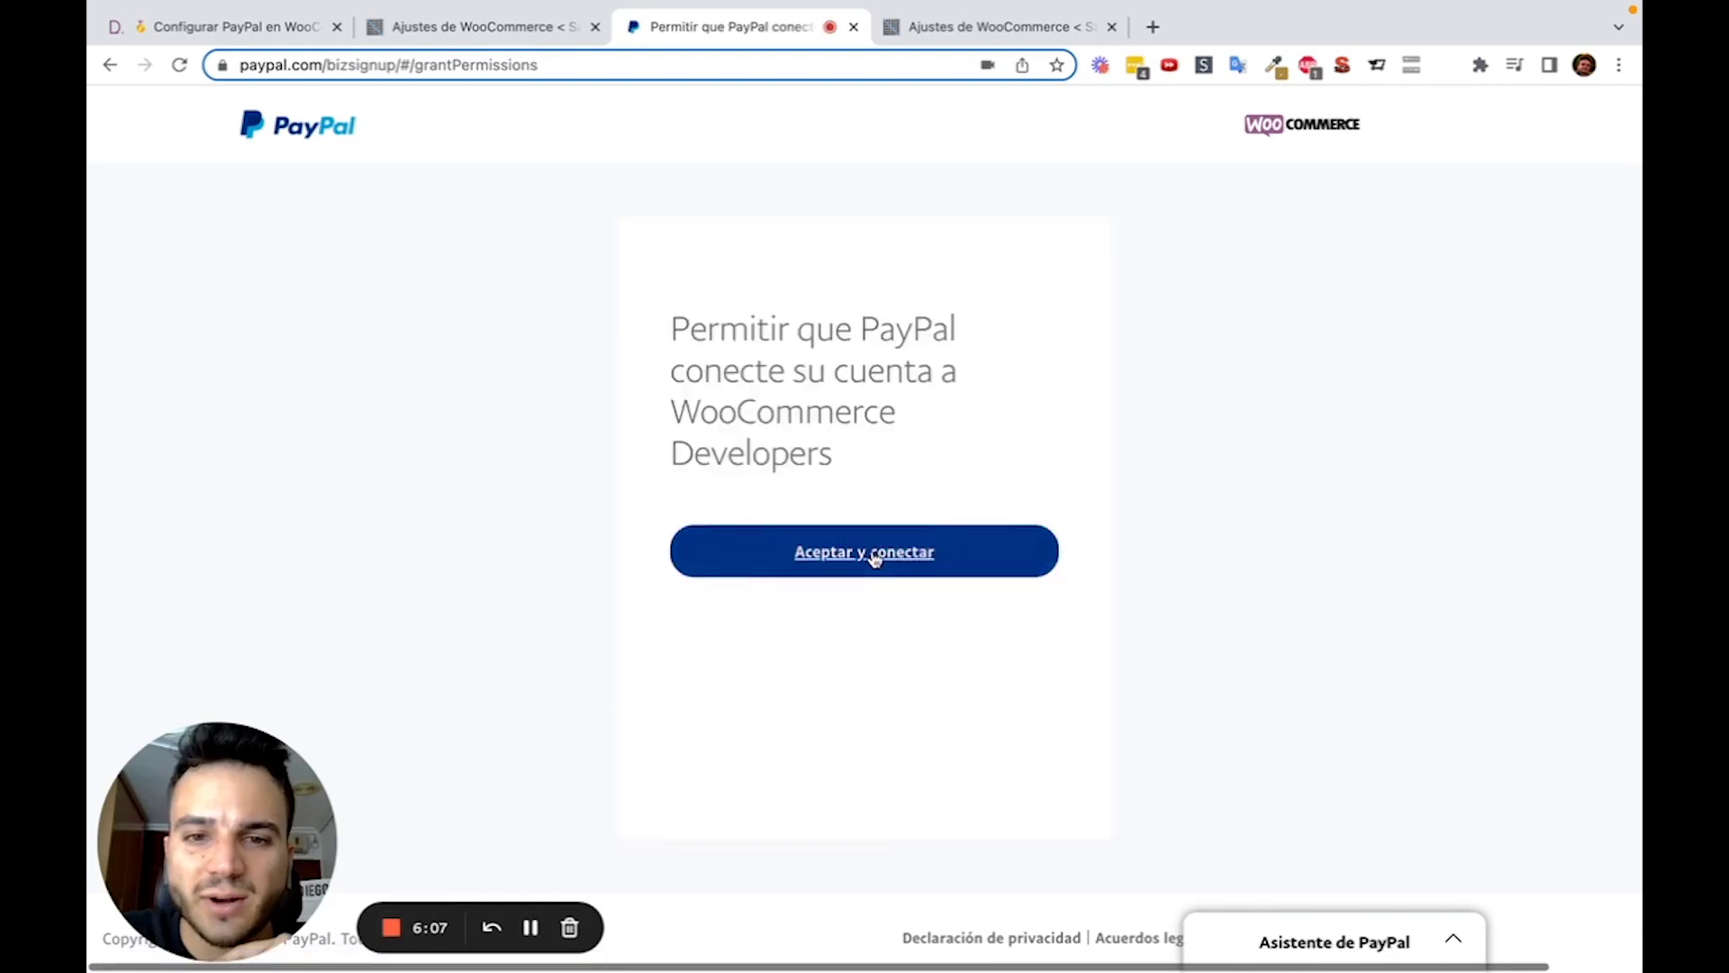
pyautogui.click(872, 552)
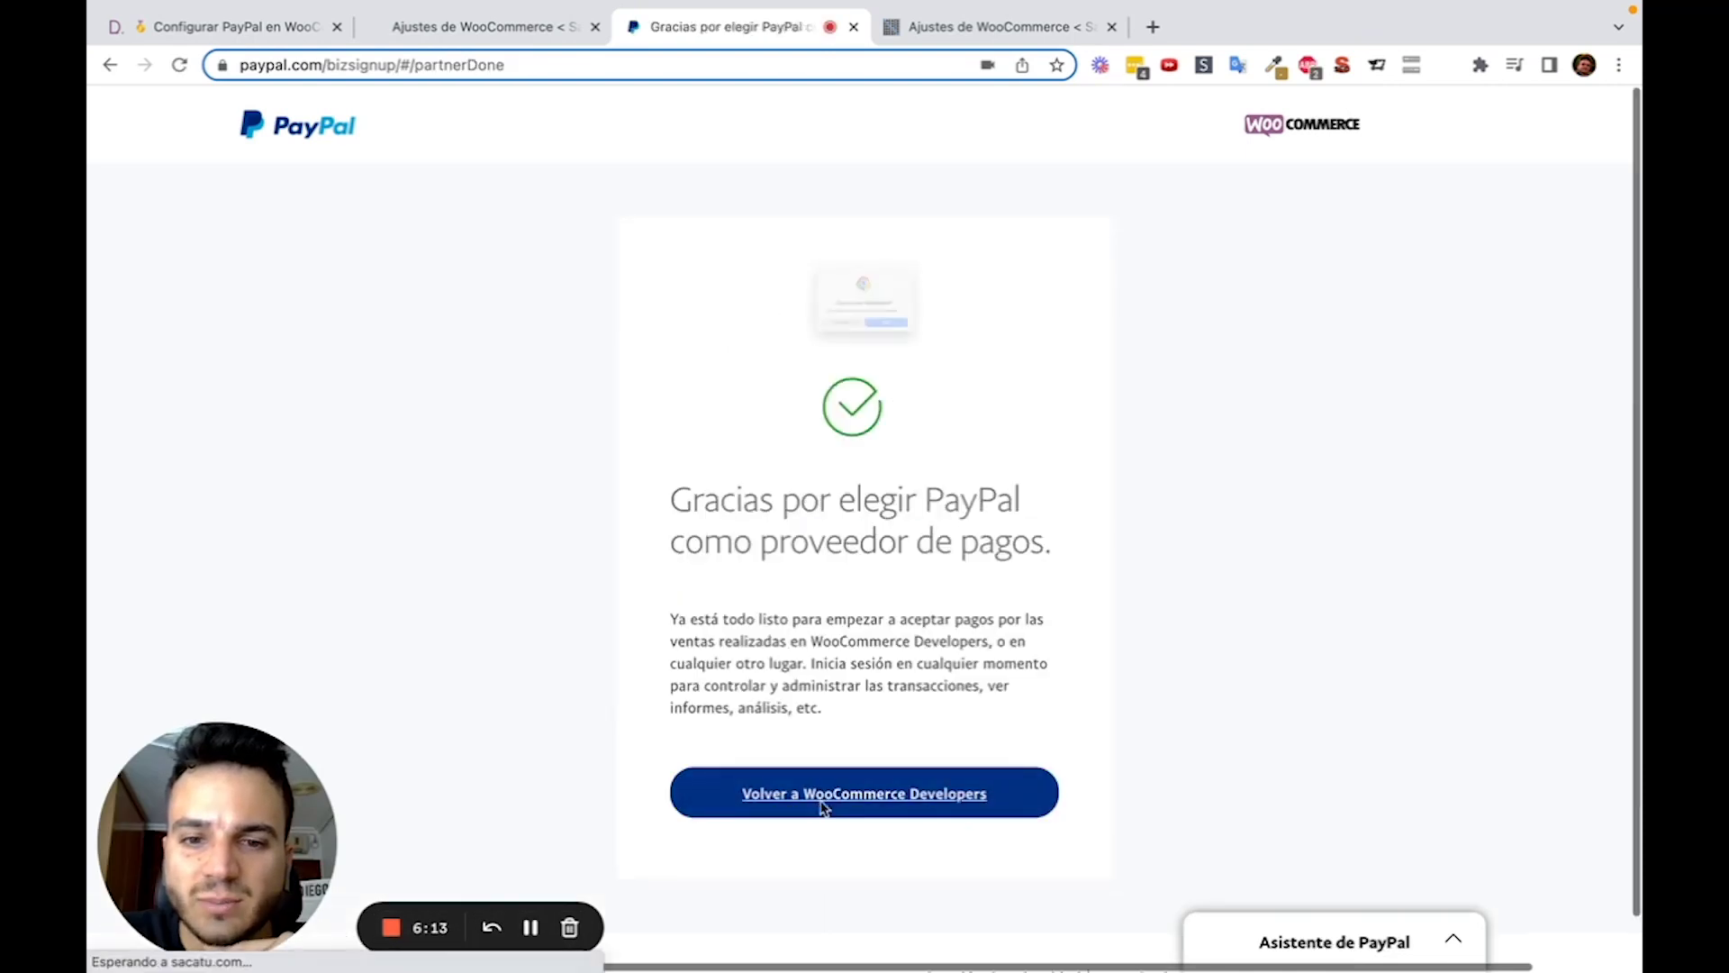
pyautogui.click(822, 802)
pyautogui.click(911, 383)
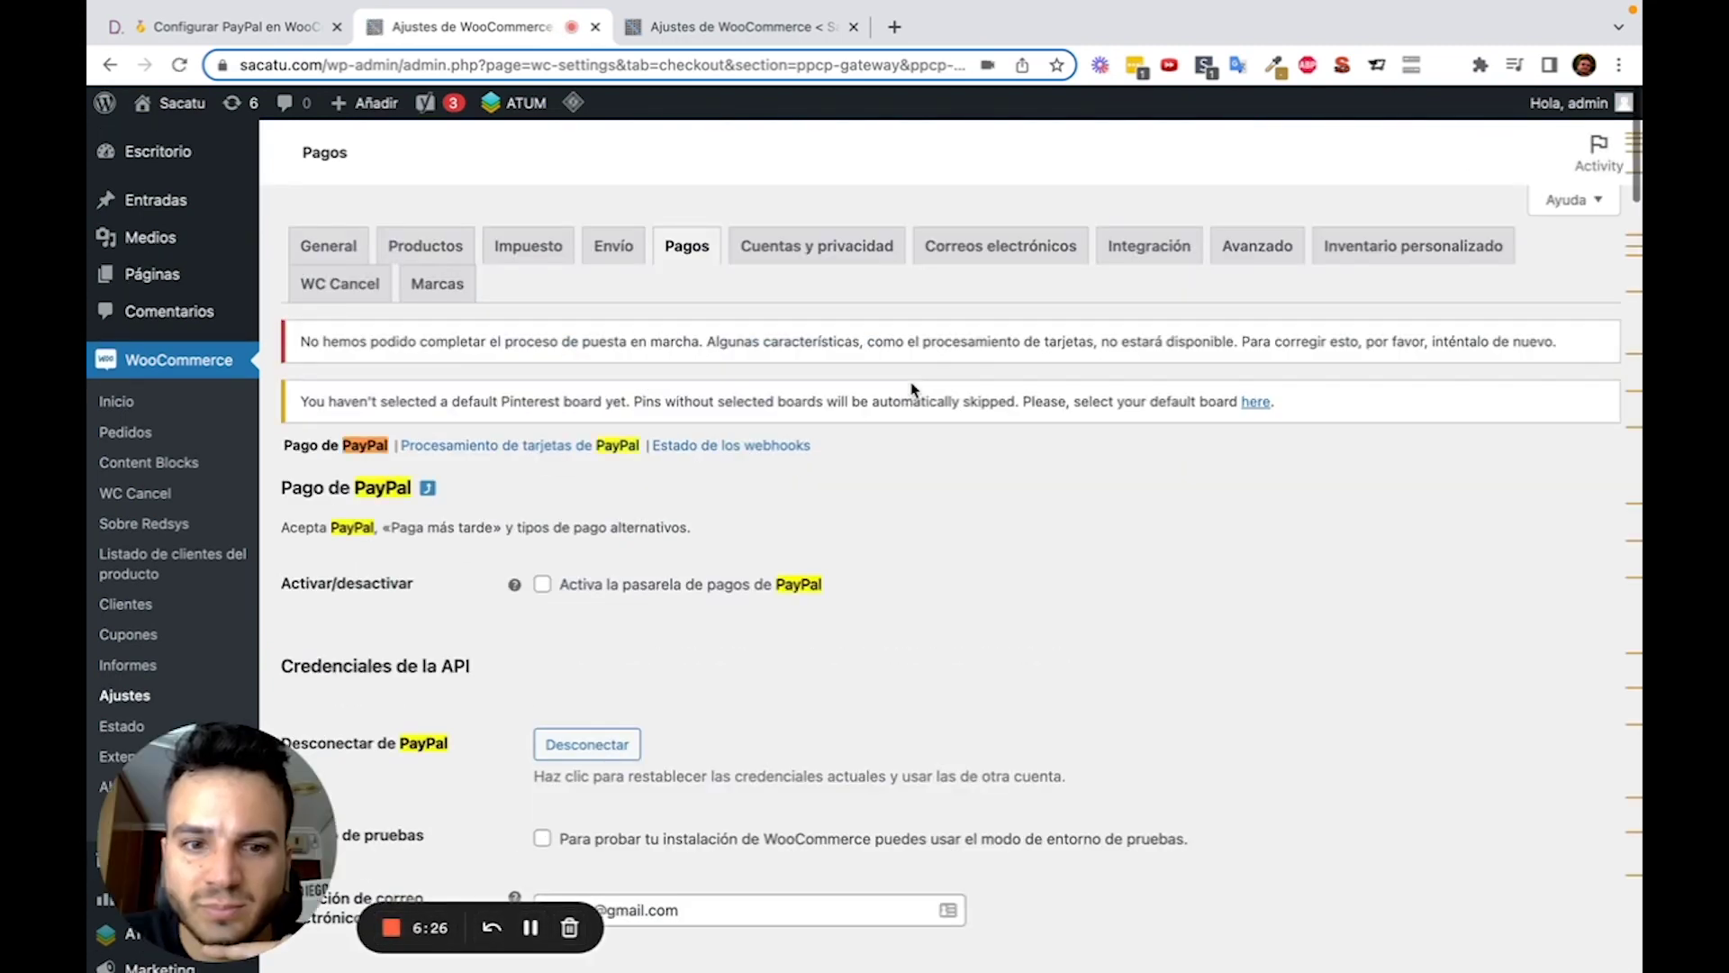
# Switch on the PayPal gateway checkbox on the Pago de PayPal settings page.
pyautogui.scroll(-3, 913, 389)
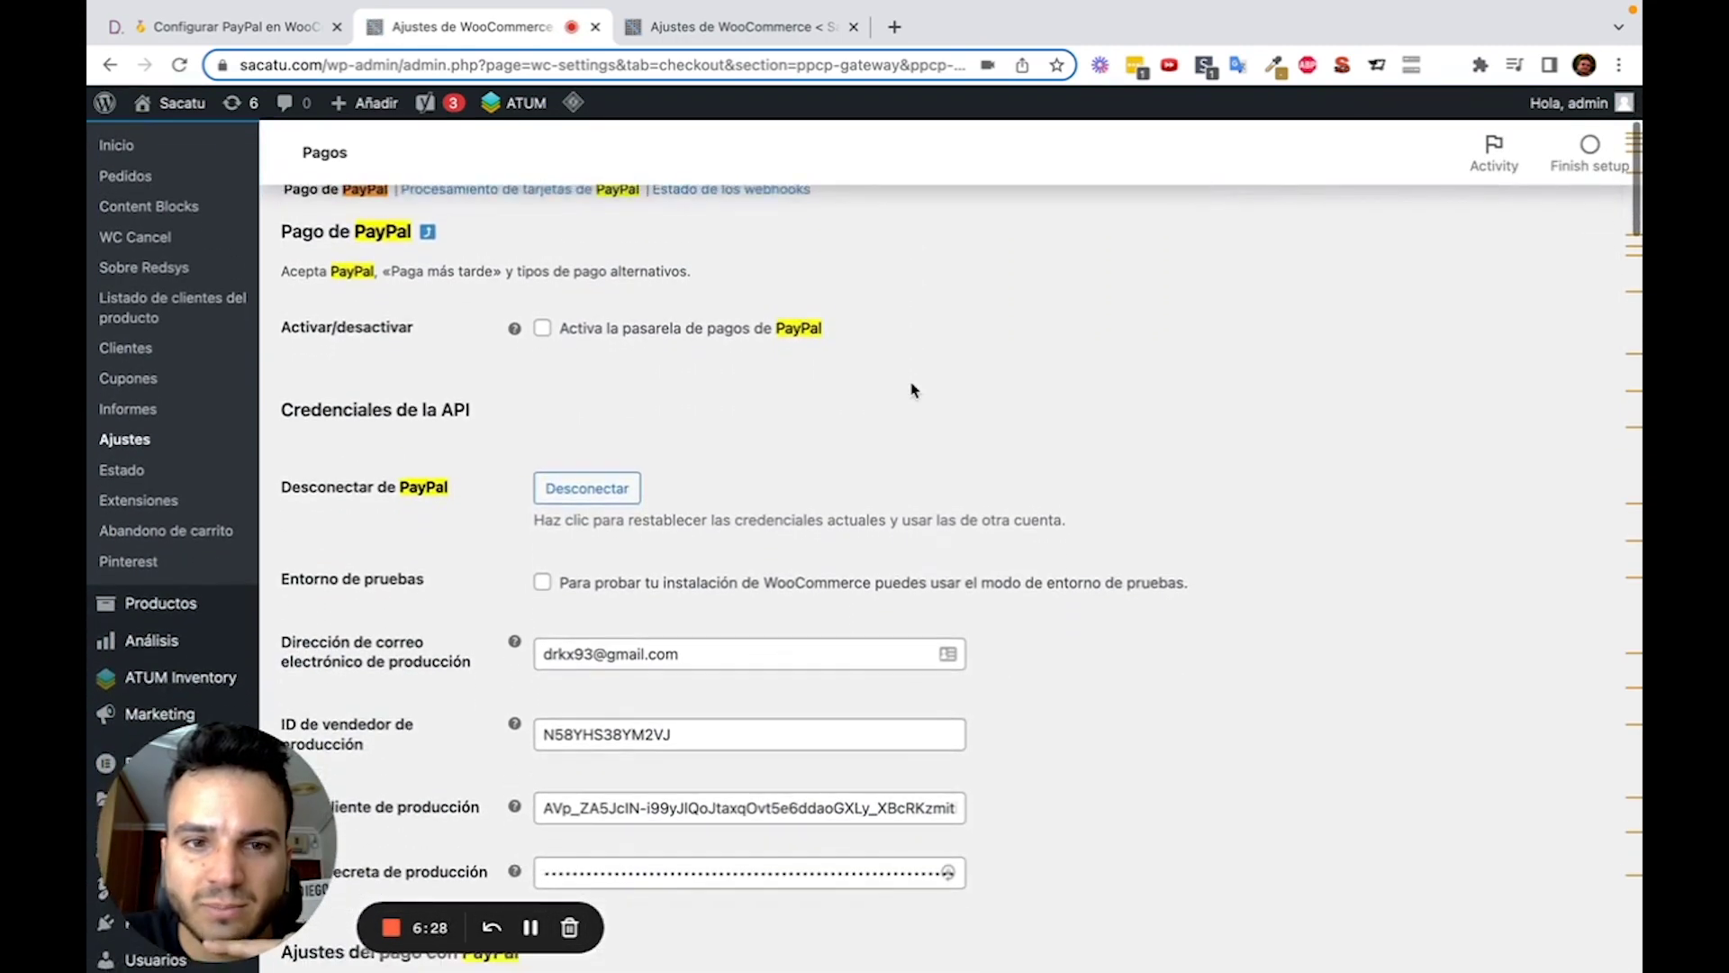
pyautogui.scroll(3, 912, 389)
pyautogui.scroll(-4, 913, 389)
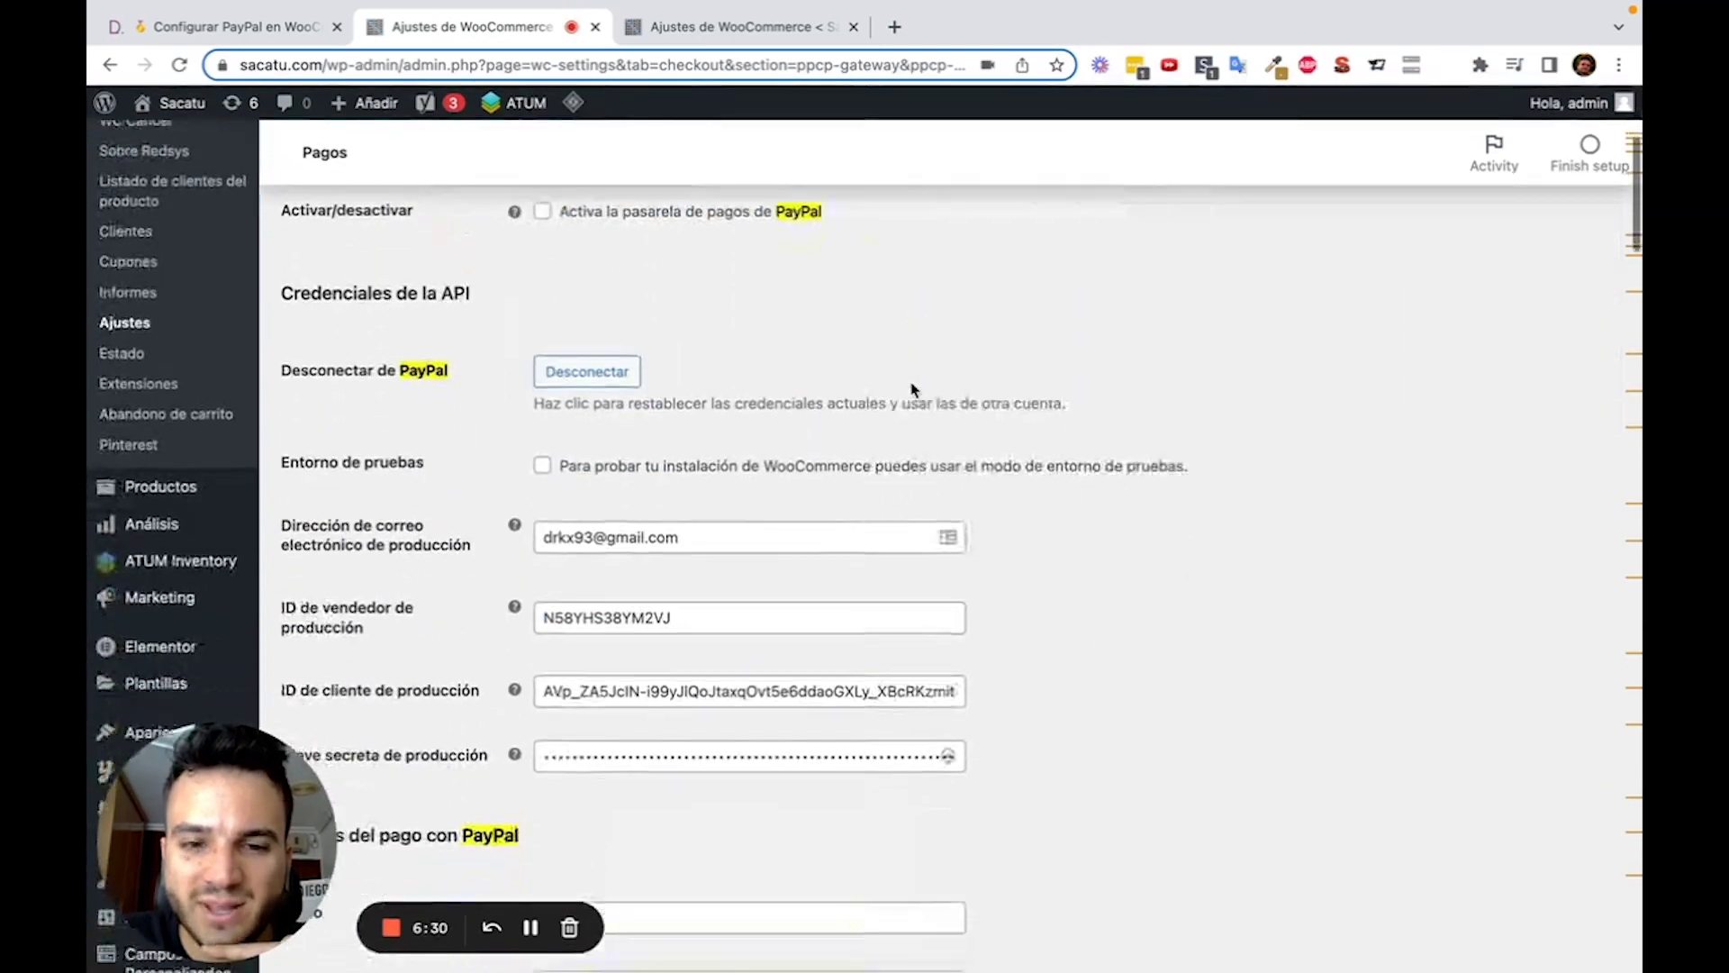
pyautogui.scroll(-2, 912, 389)
pyautogui.scroll(5, 912, 389)
pyautogui.scroll(-1, 912, 389)
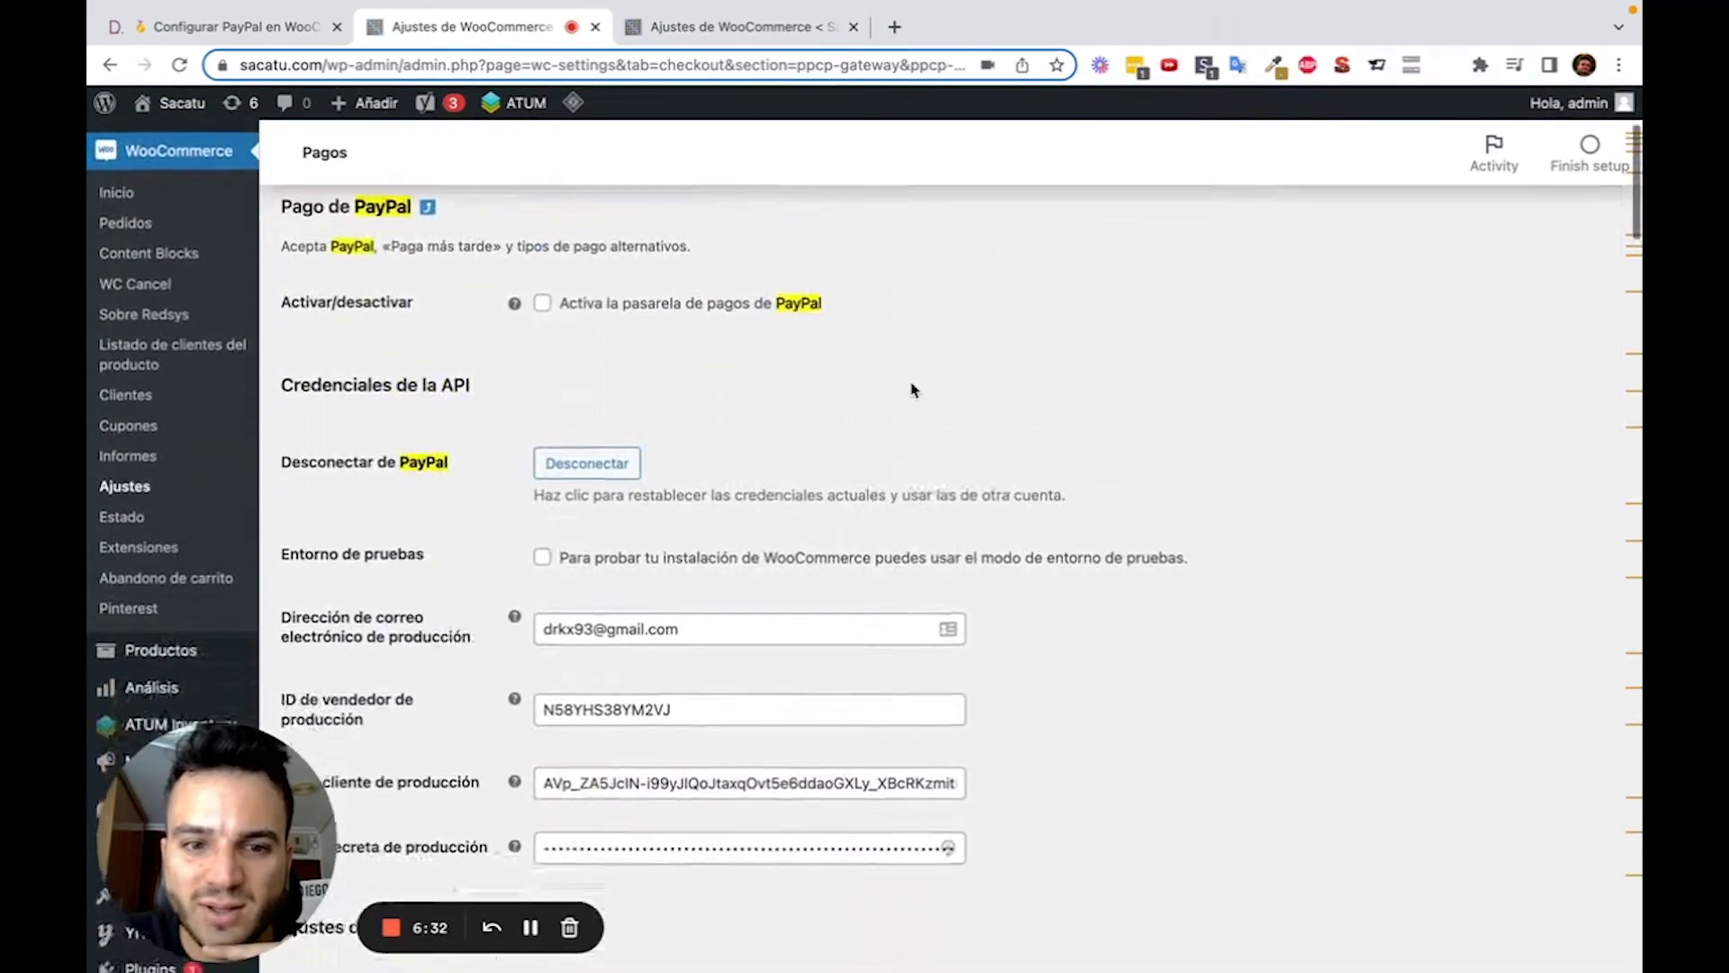
pyautogui.scroll(-1, 912, 389)
pyautogui.scroll(-1, 561, 618)
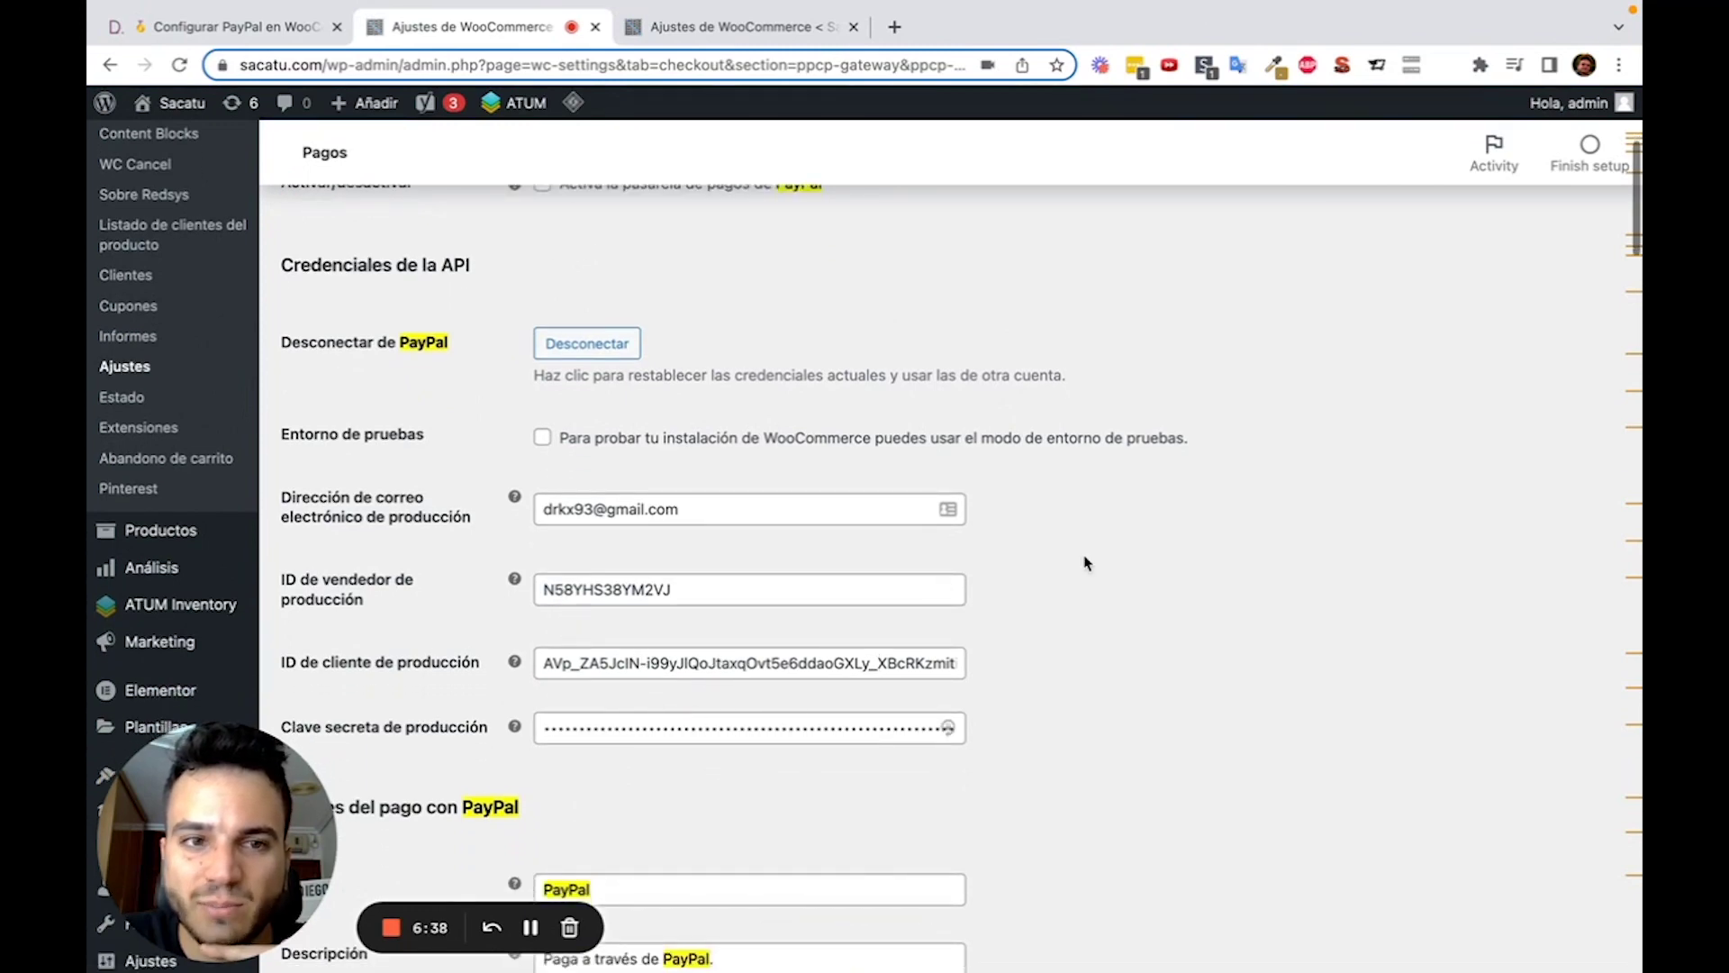
pyautogui.scroll(4, 1086, 563)
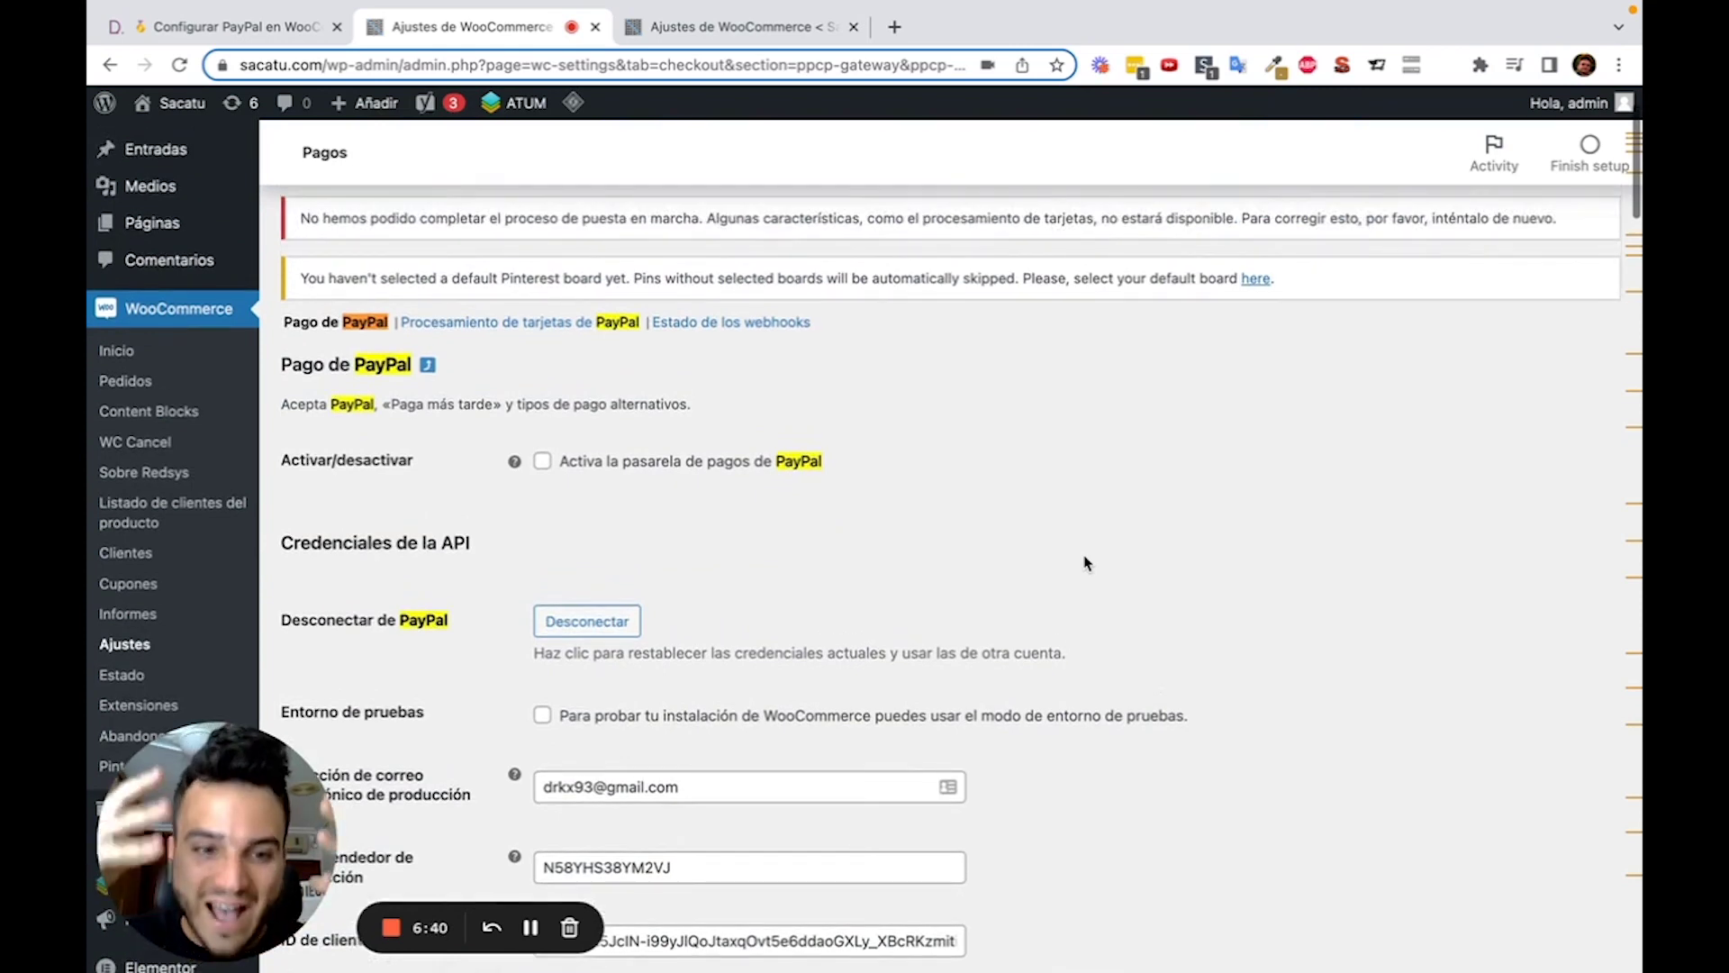
pyautogui.scroll(-1, 1086, 562)
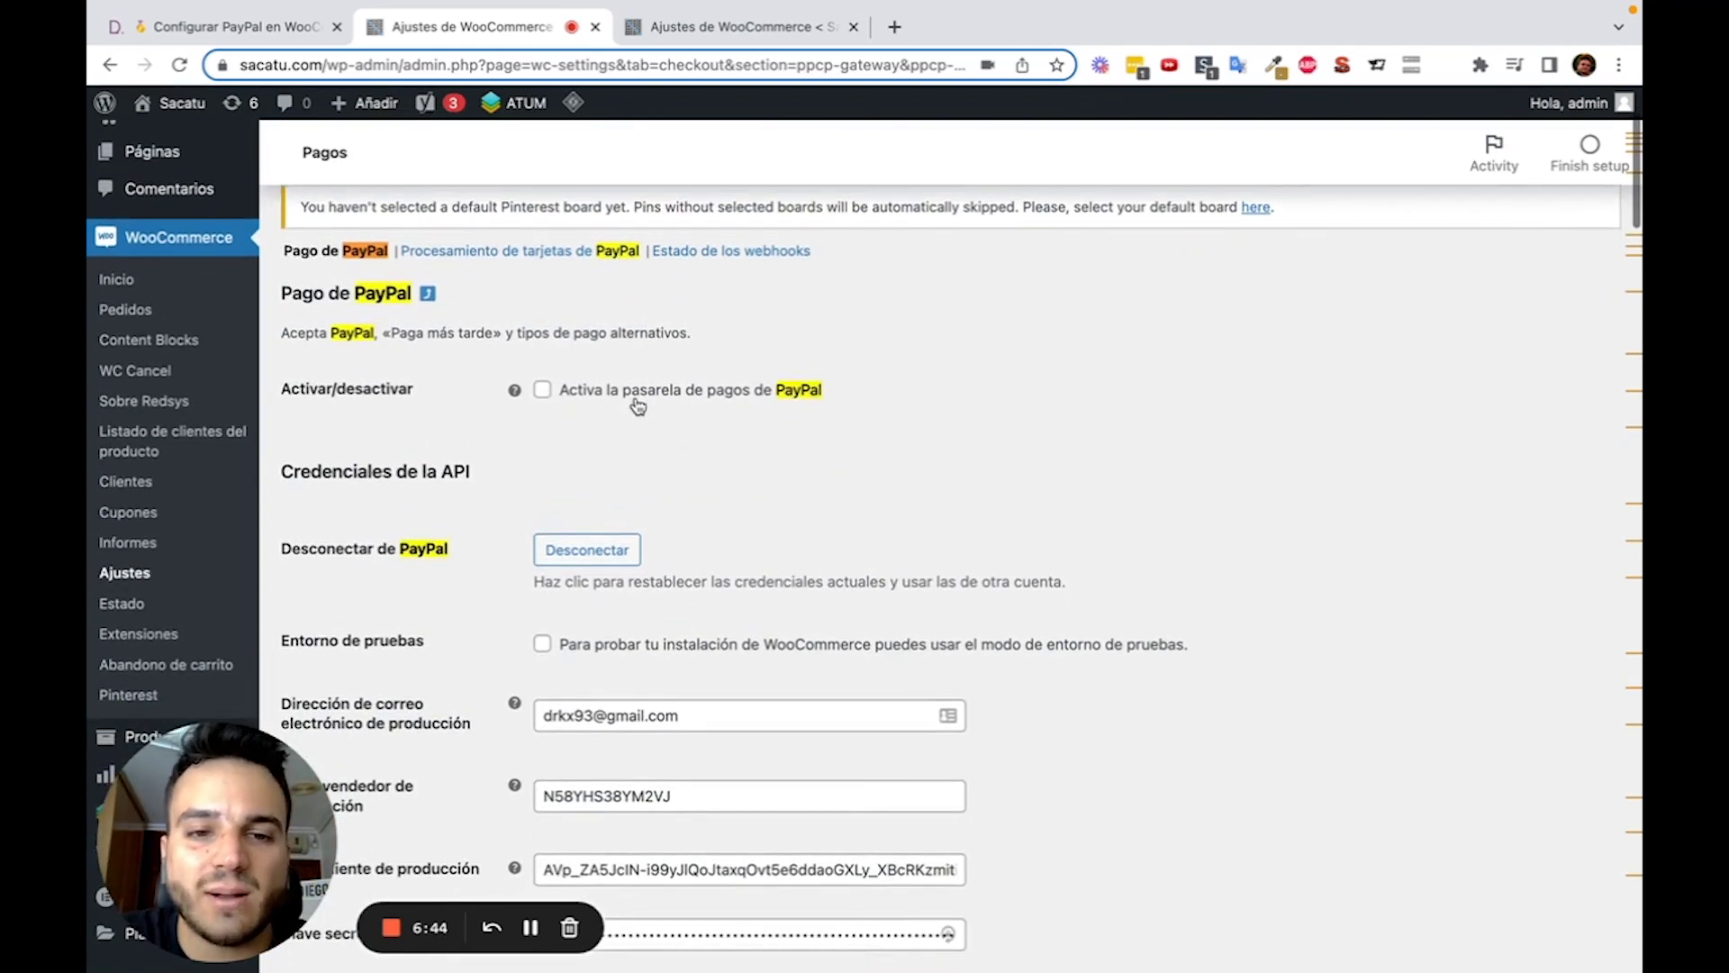
pyautogui.scroll(-1, 700, 476)
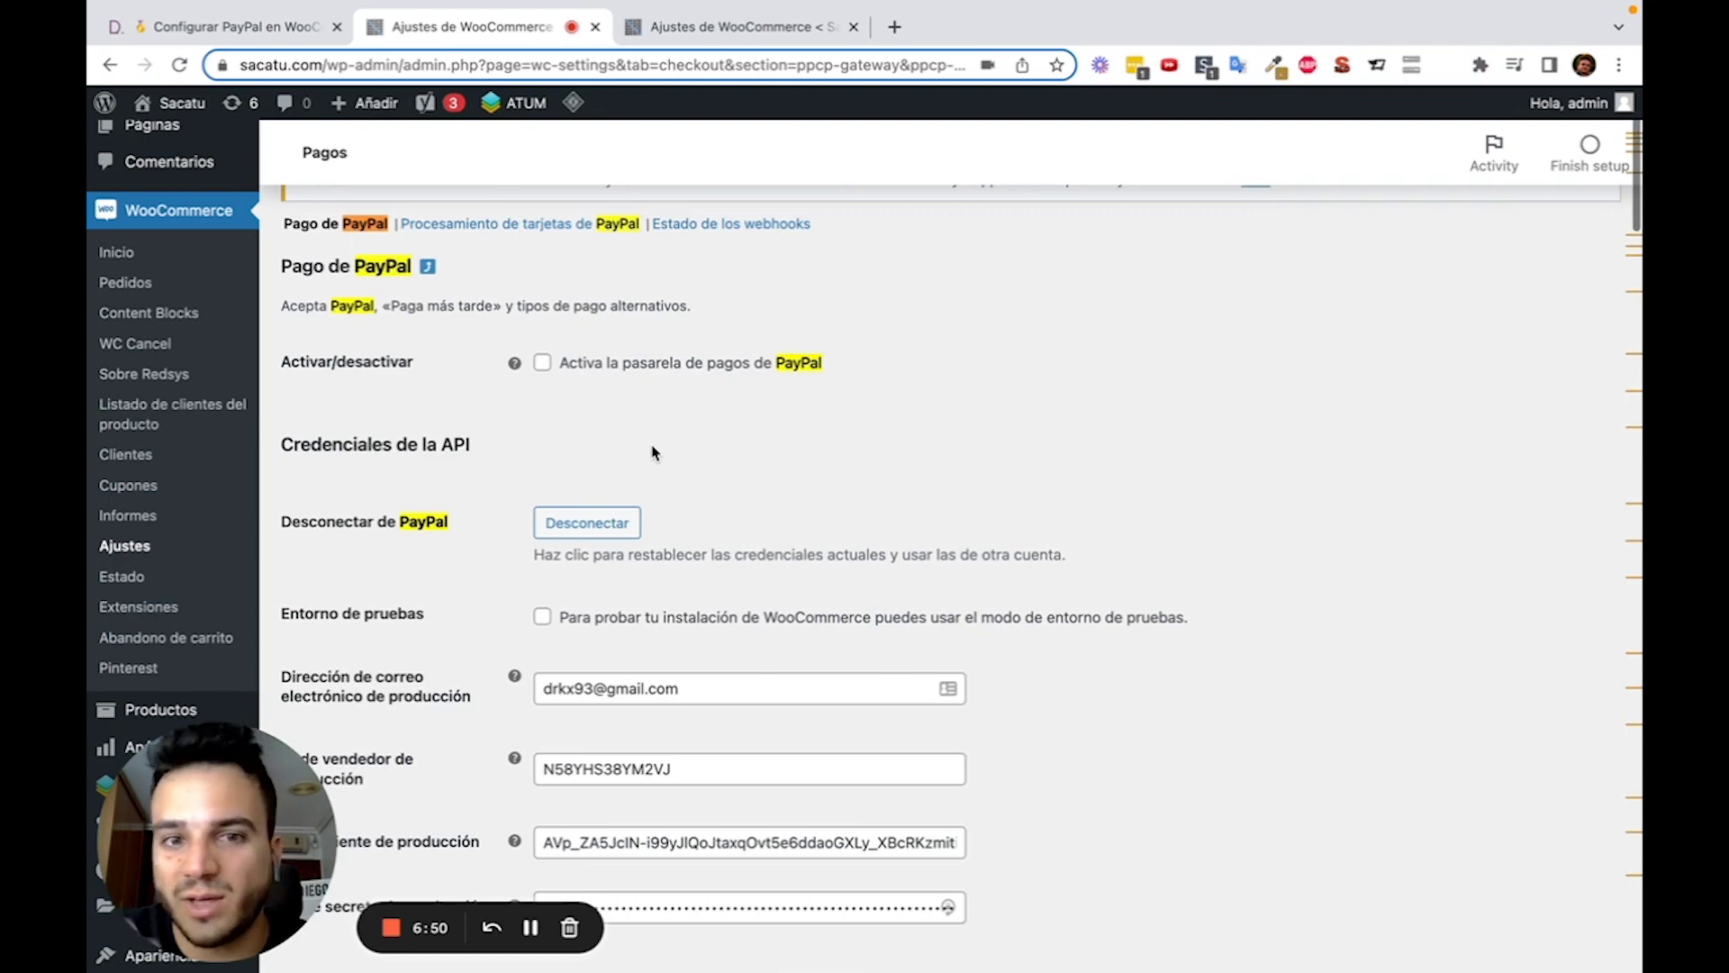
pyautogui.scroll(-2, 655, 451)
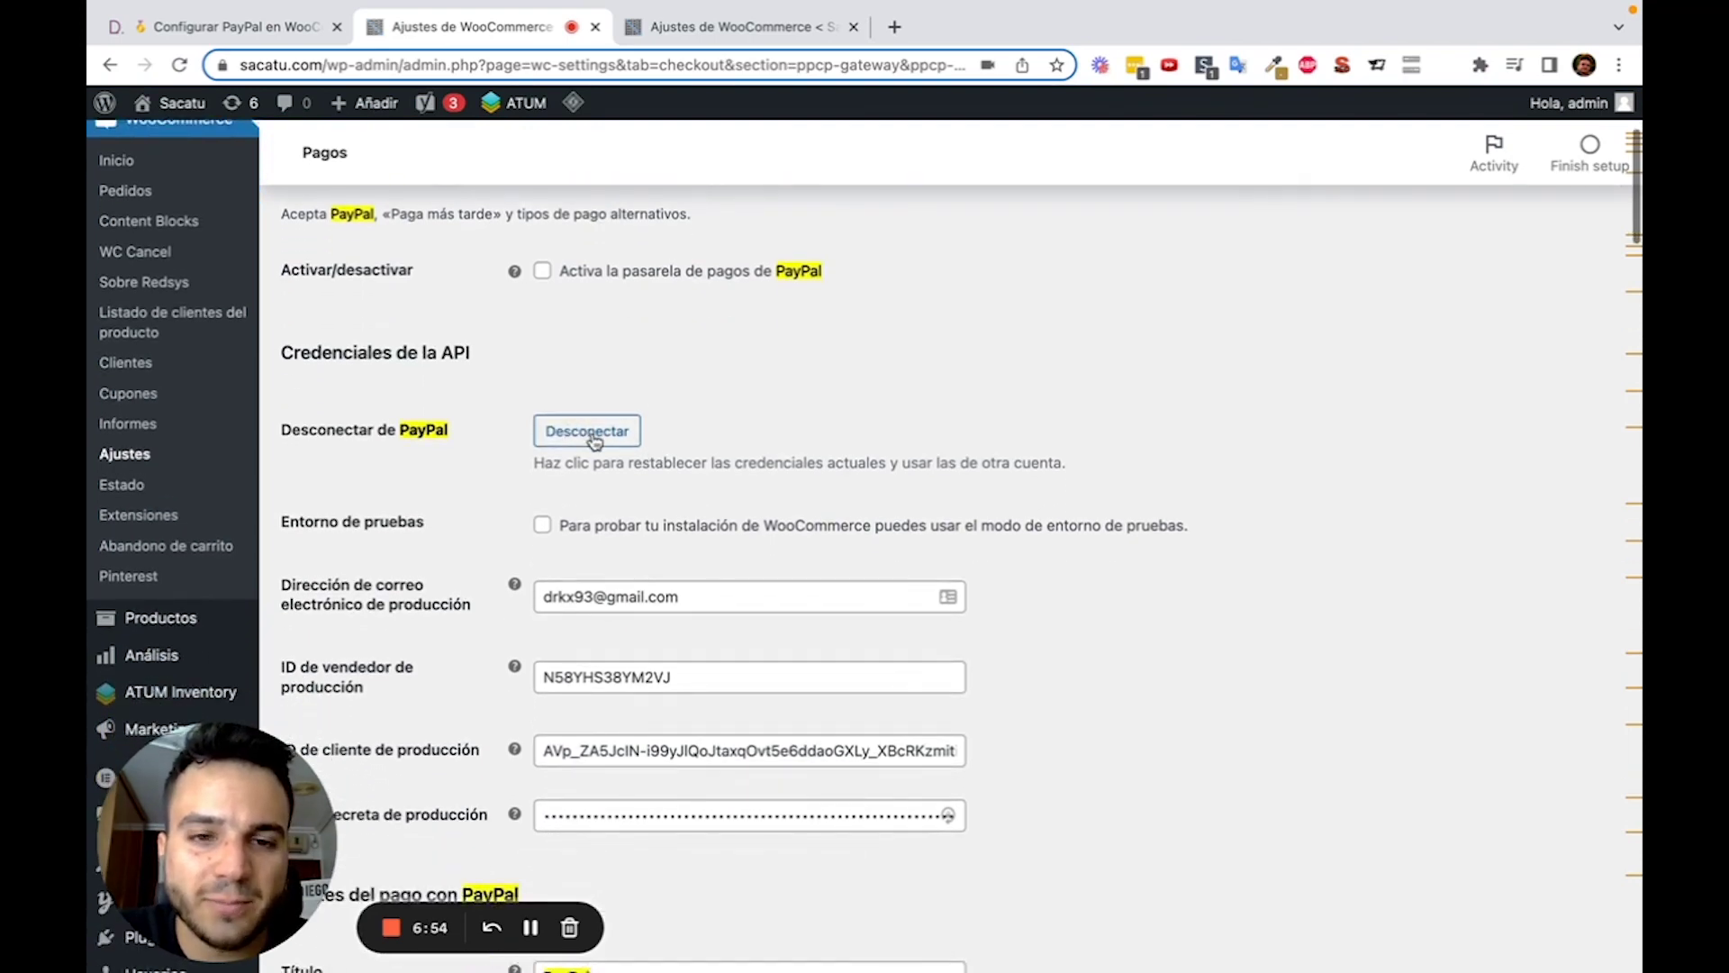
pyautogui.scroll(-5, 581, 431)
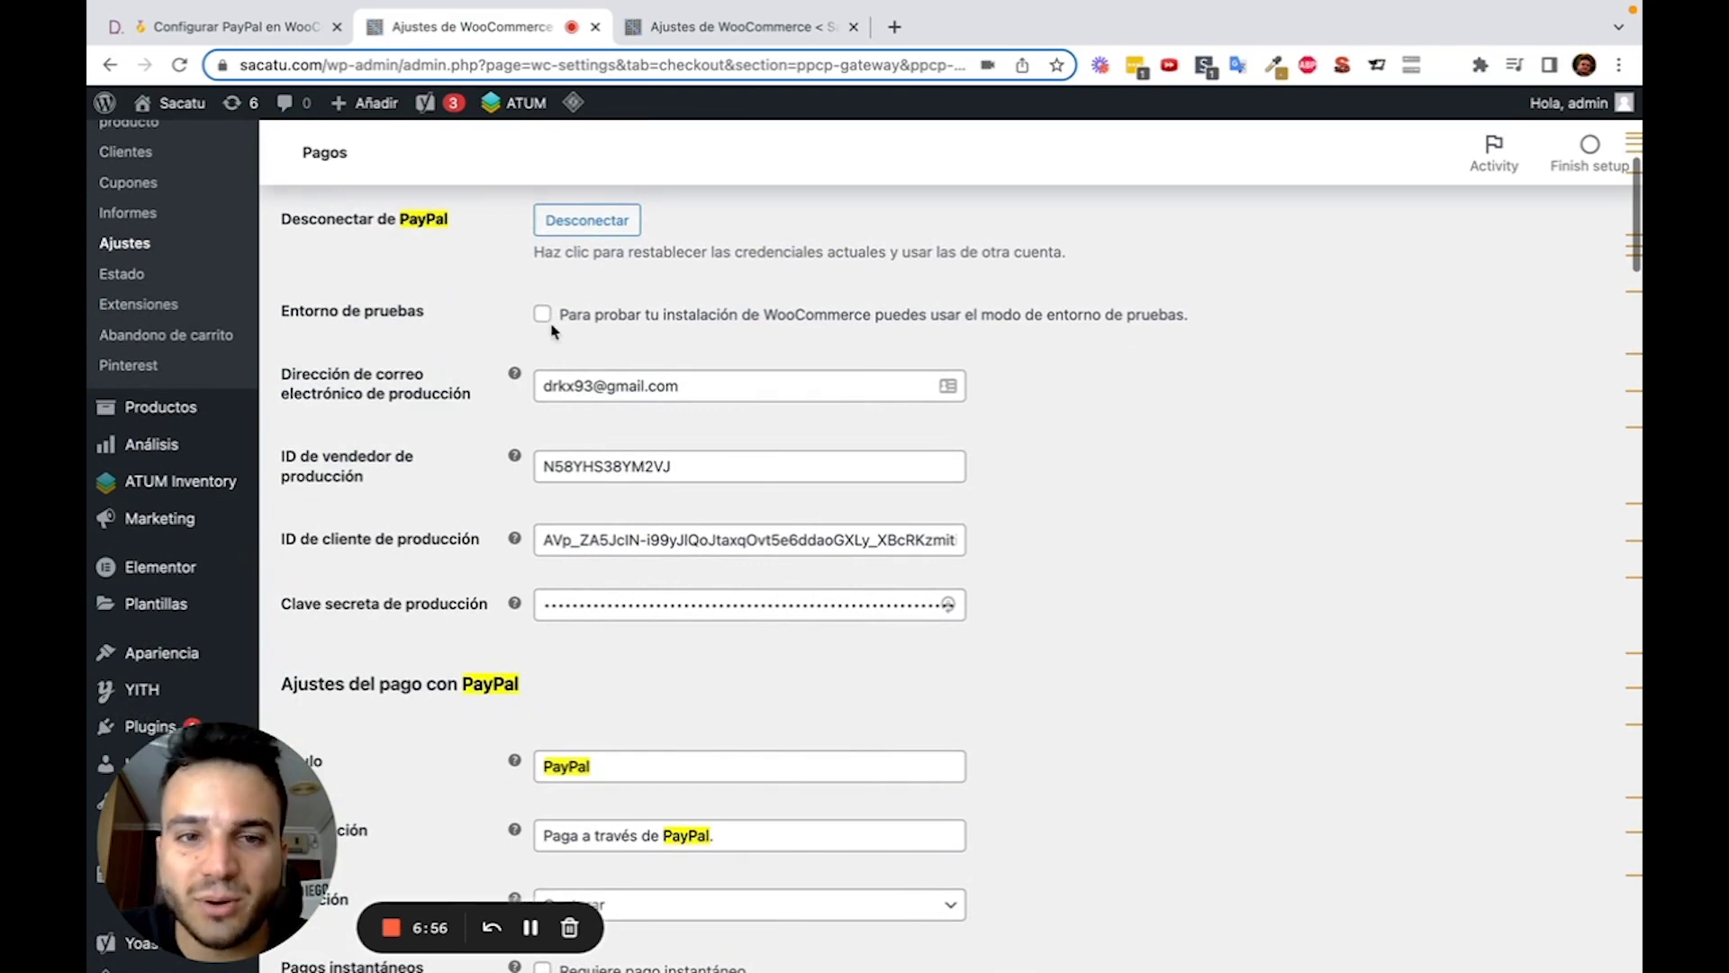
pyautogui.scroll(8, 698, 346)
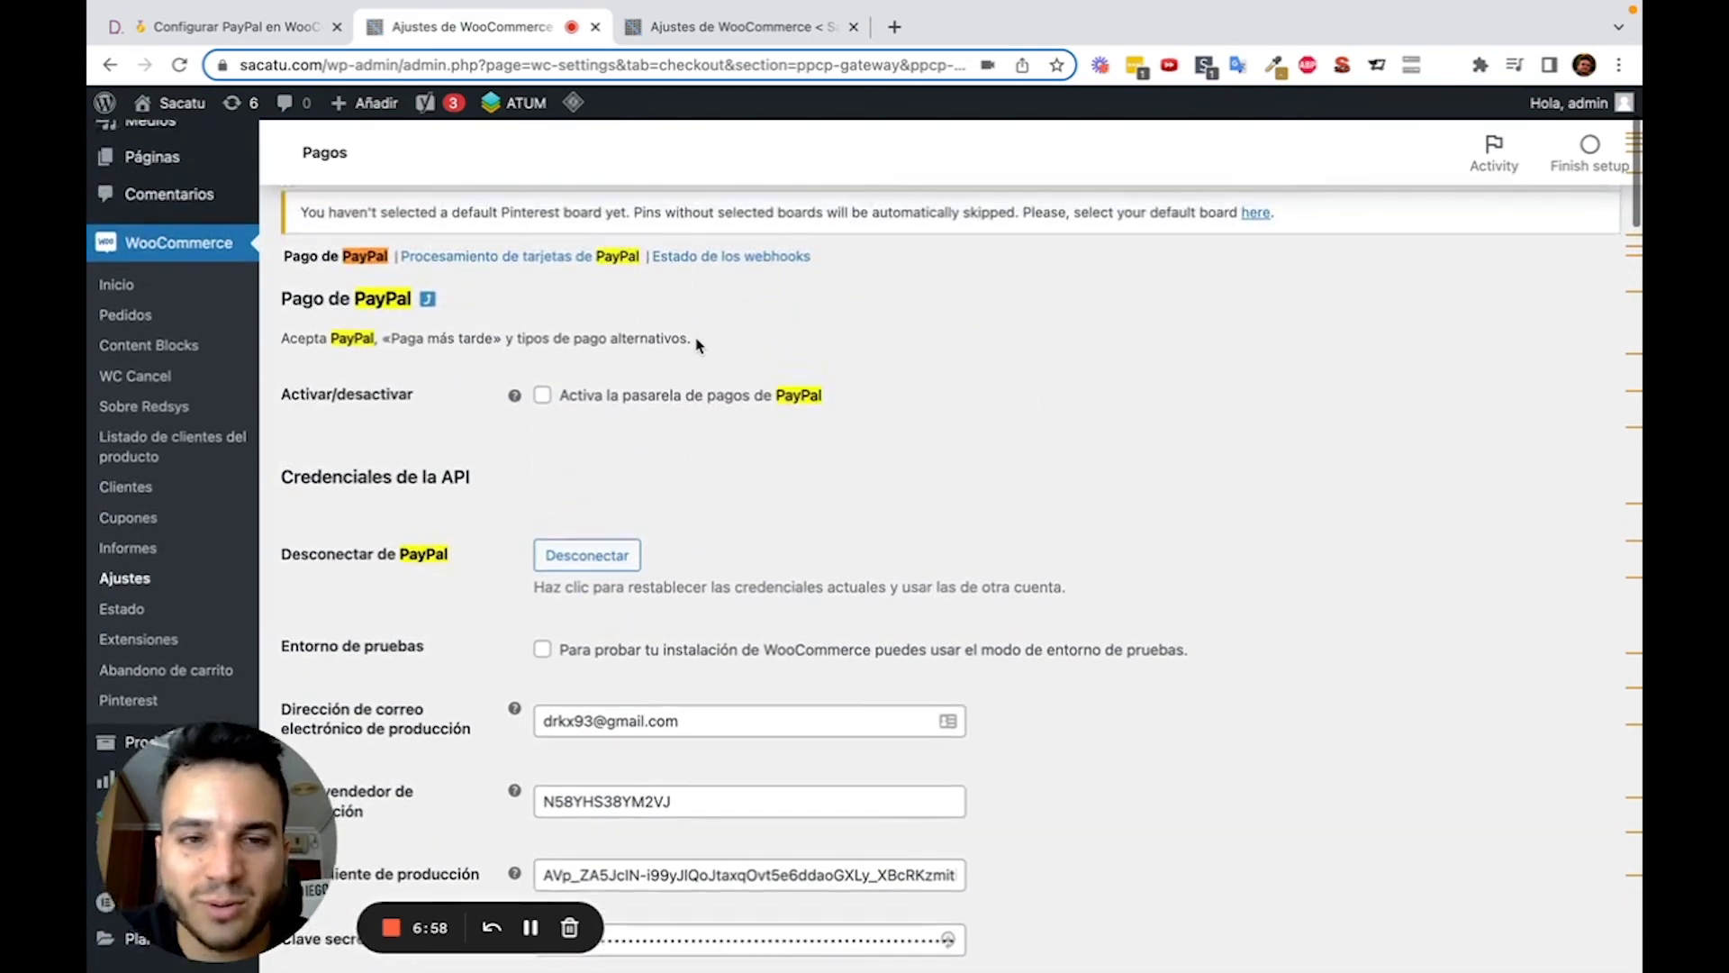
pyautogui.scroll(-1, 698, 346)
pyautogui.click(541, 343)
pyautogui.scroll(-5, 762, 498)
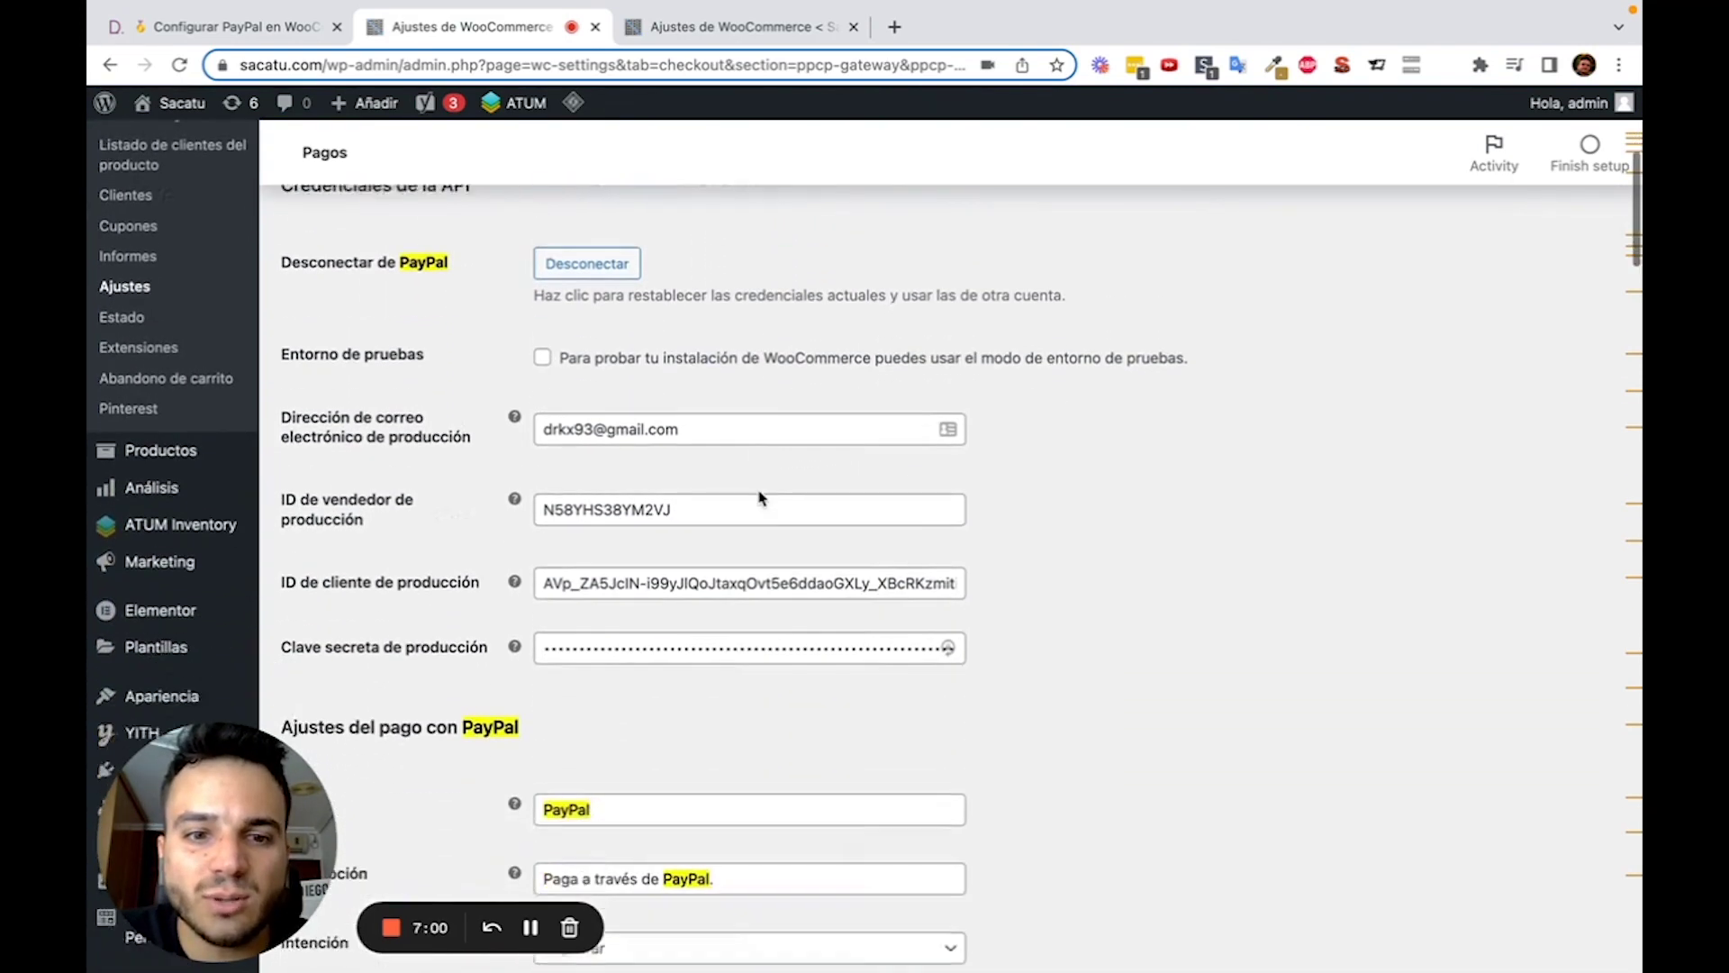
pyautogui.scroll(-10, 762, 498)
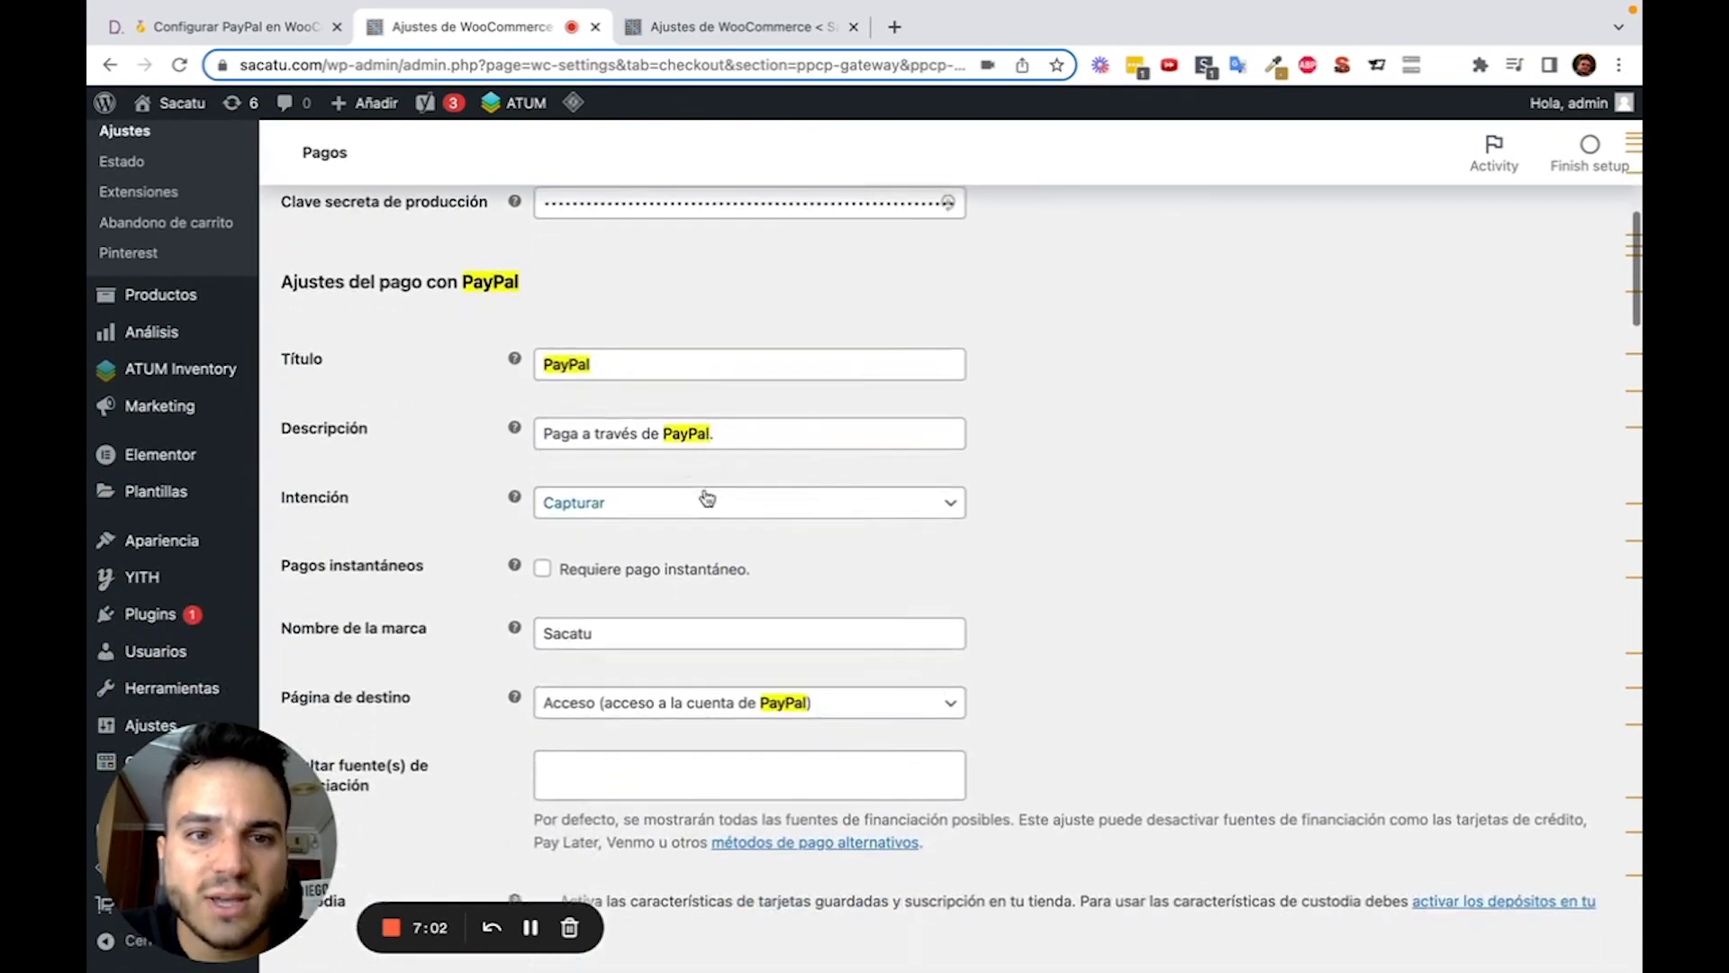
# Append 'Tiene una comisión del 2%.' to the PayPal payment description.
pyautogui.click(612, 364)
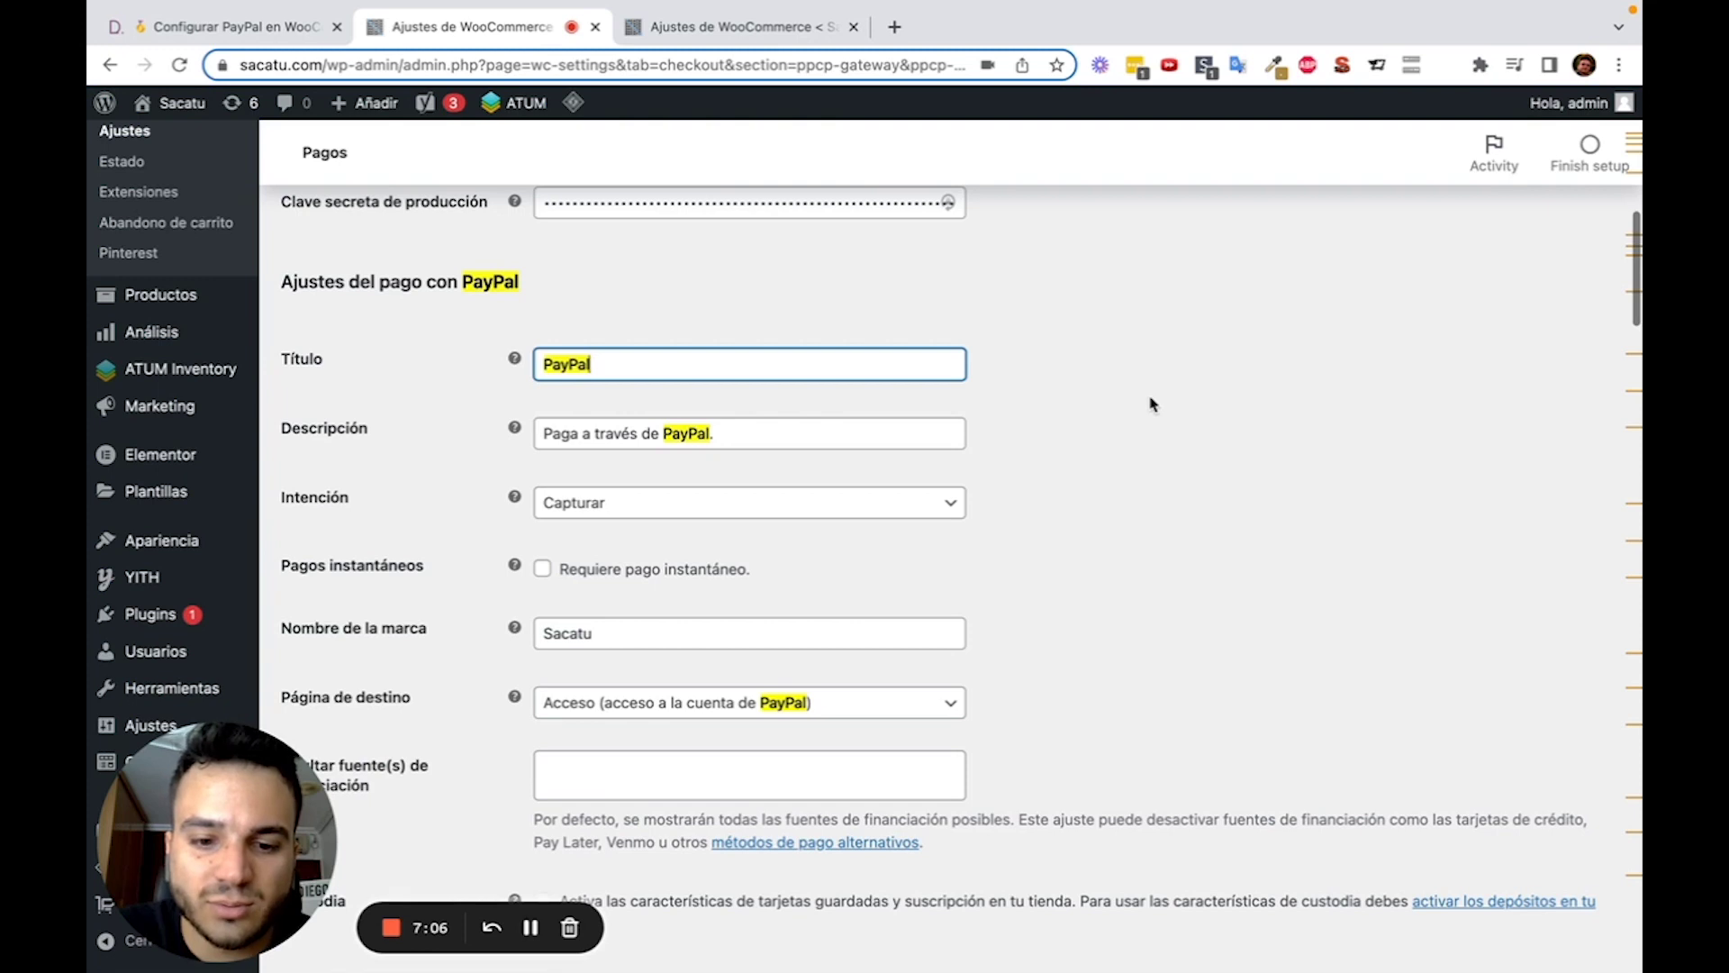
pyautogui.press('super+f')
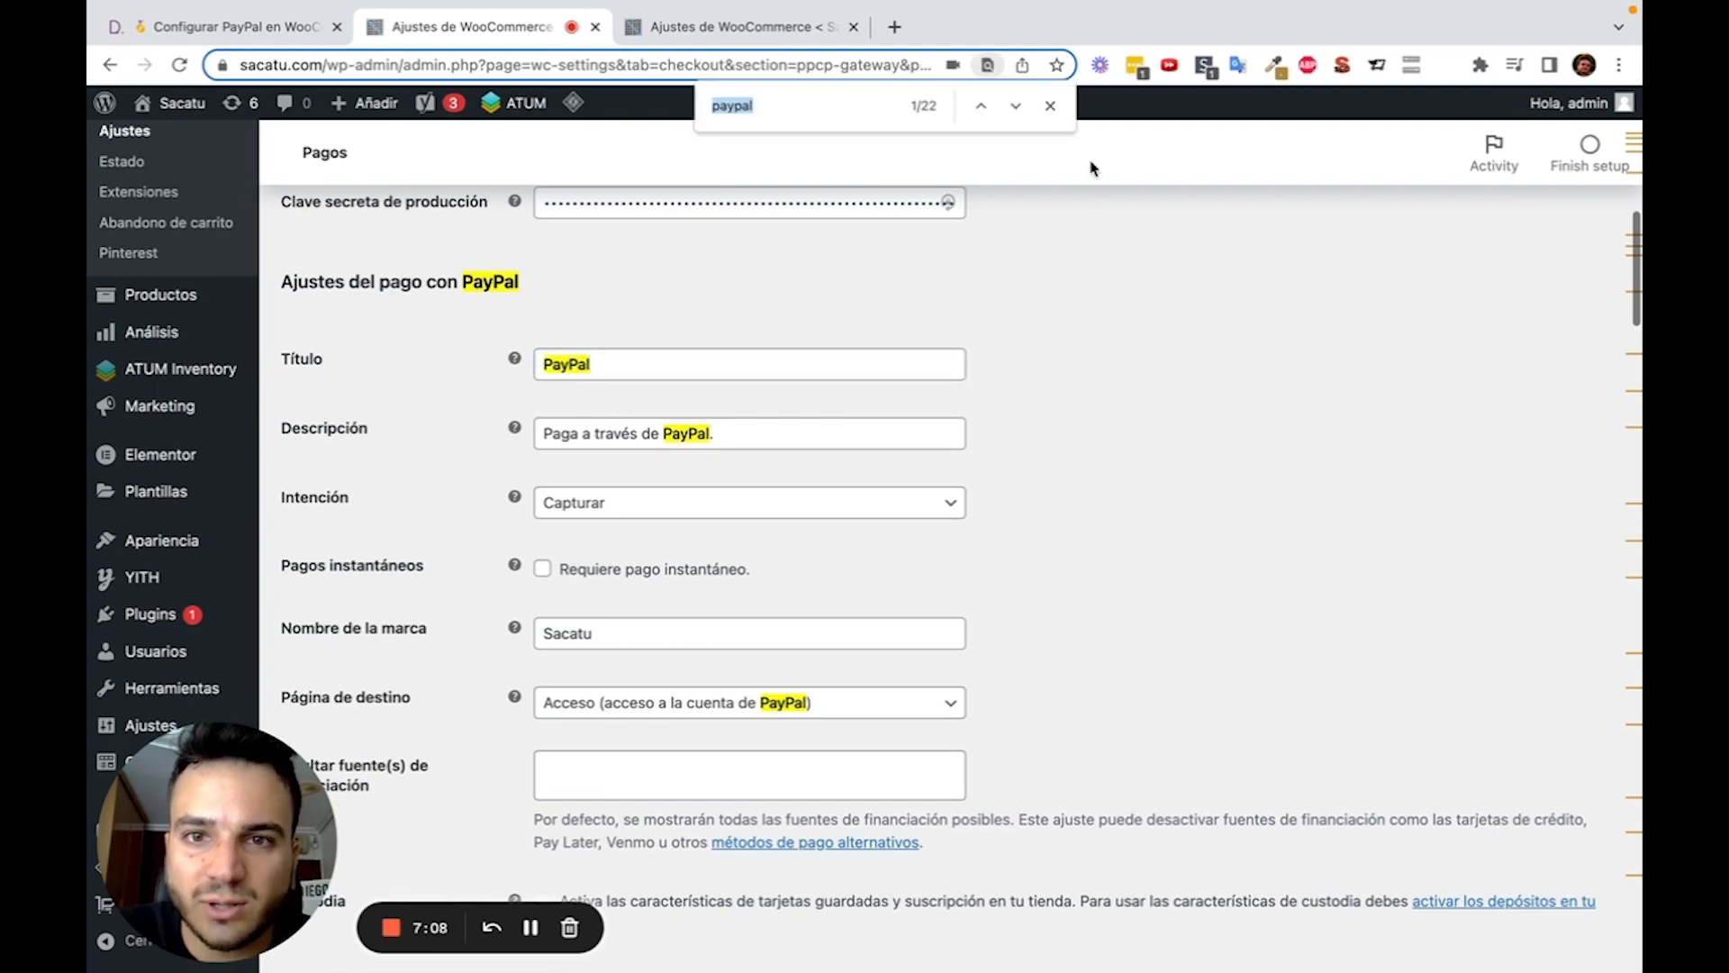
pyautogui.click(1049, 107)
pyautogui.scroll(-1, 648, 343)
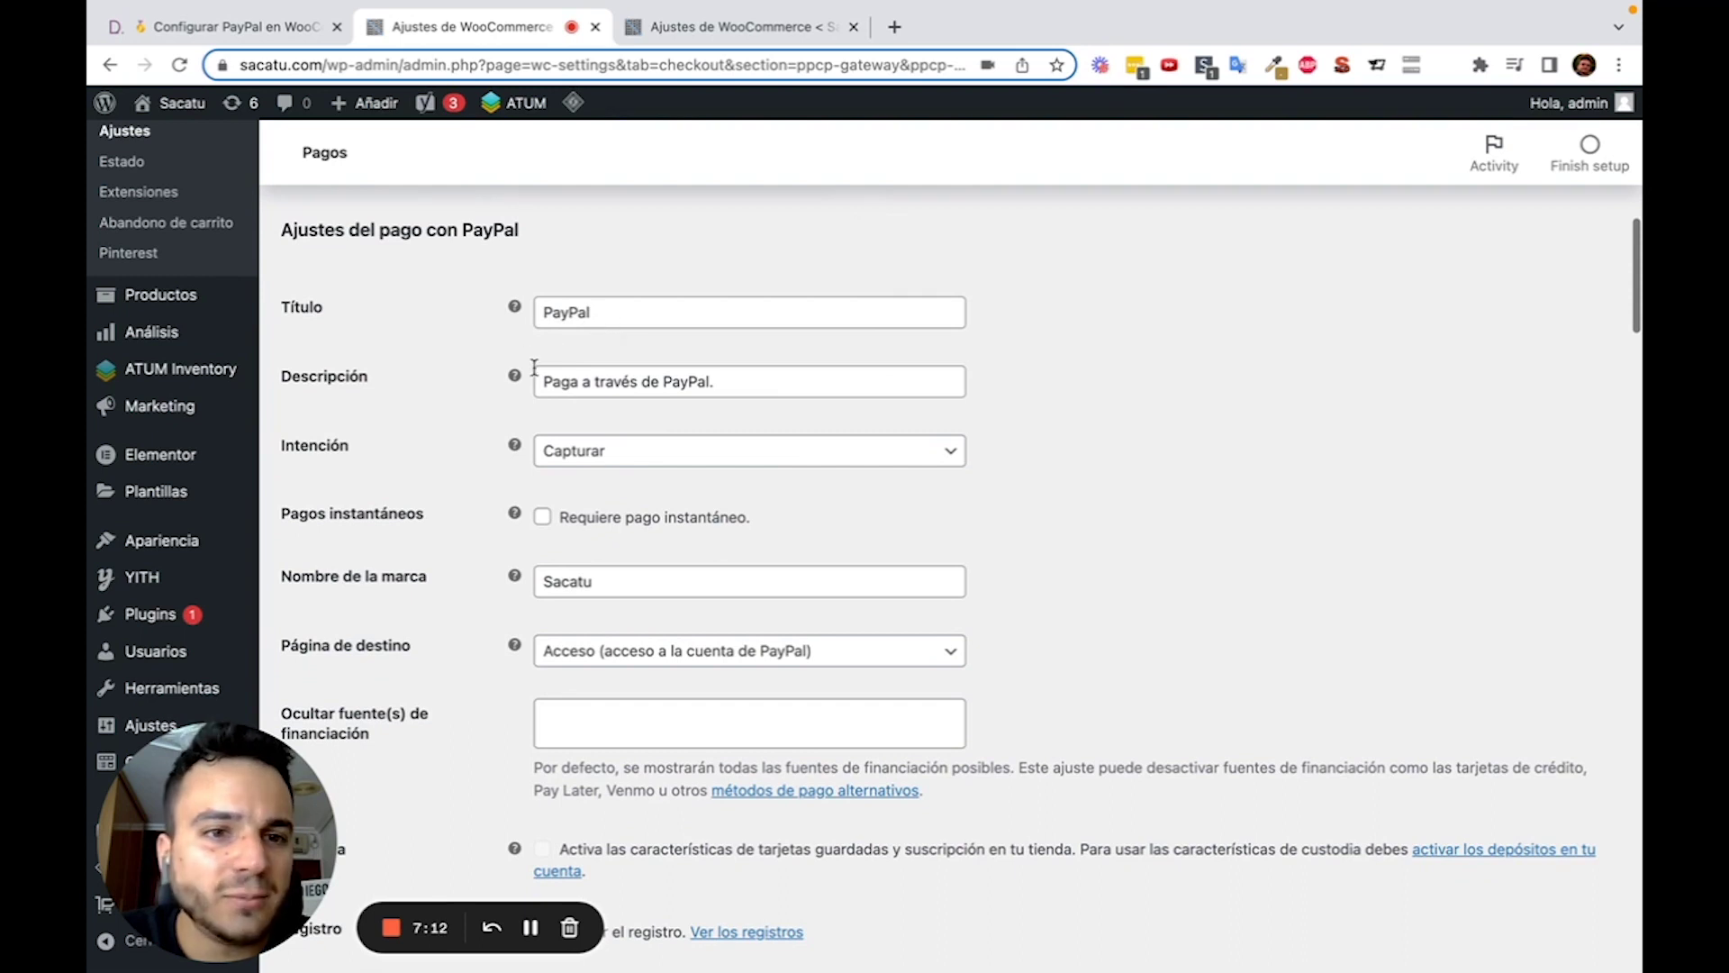
pyautogui.click(720, 383)
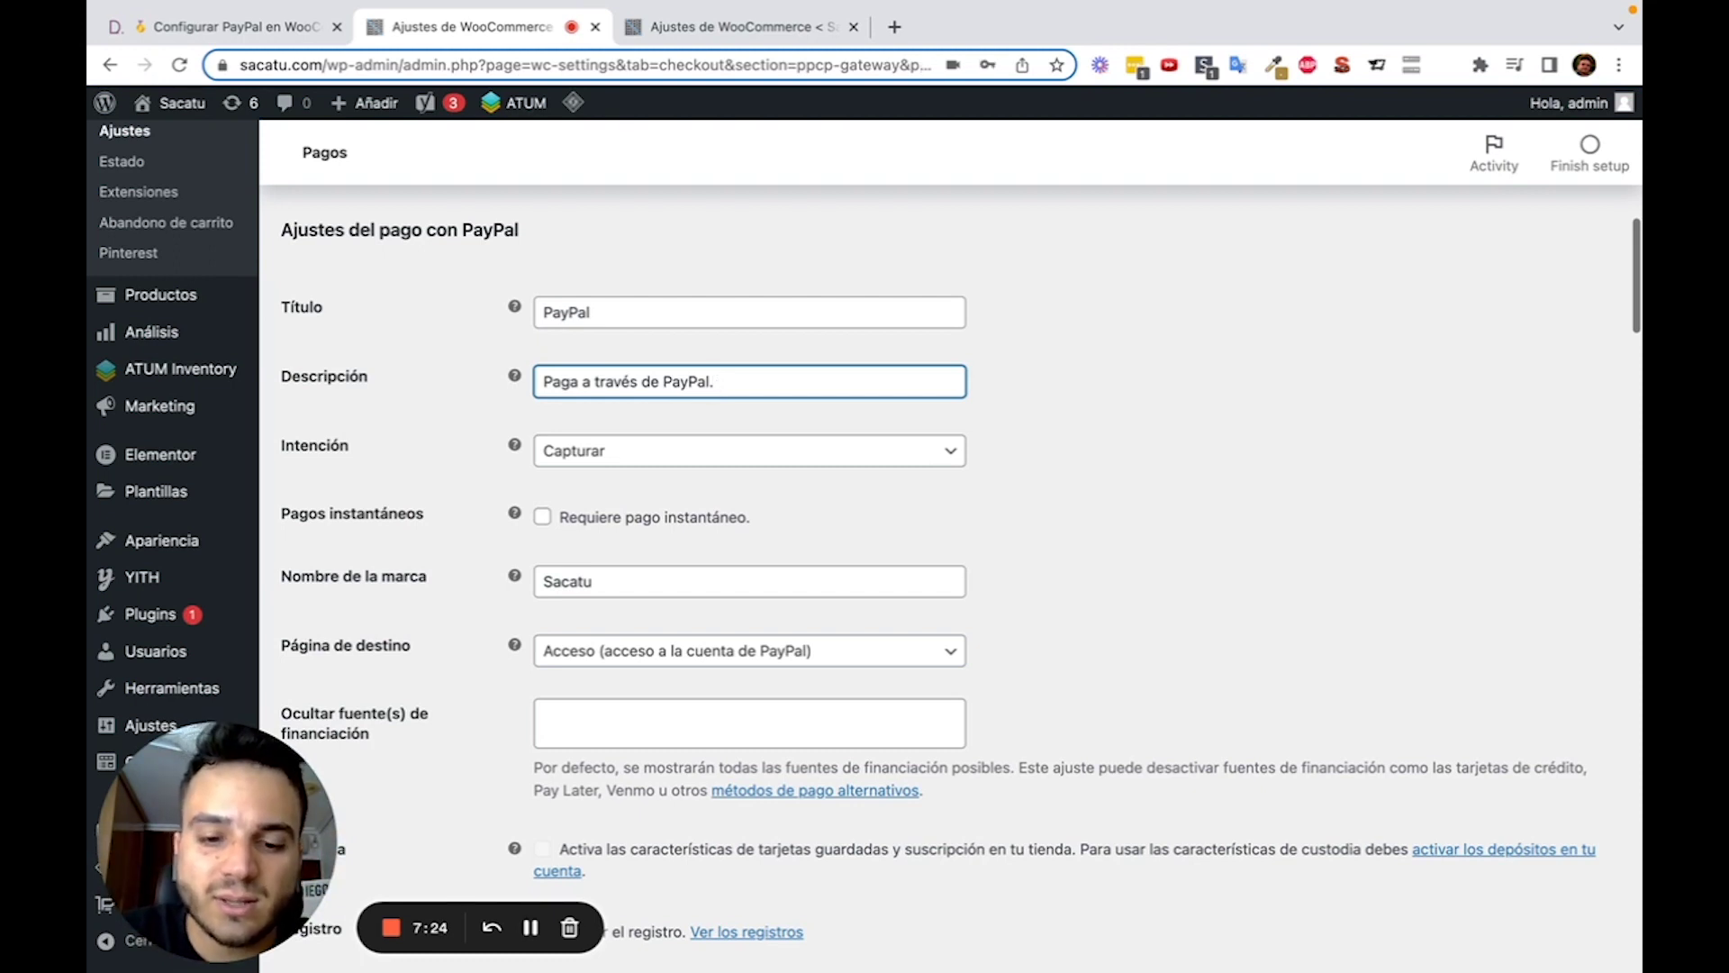
pyautogui.write('Tiene una co')
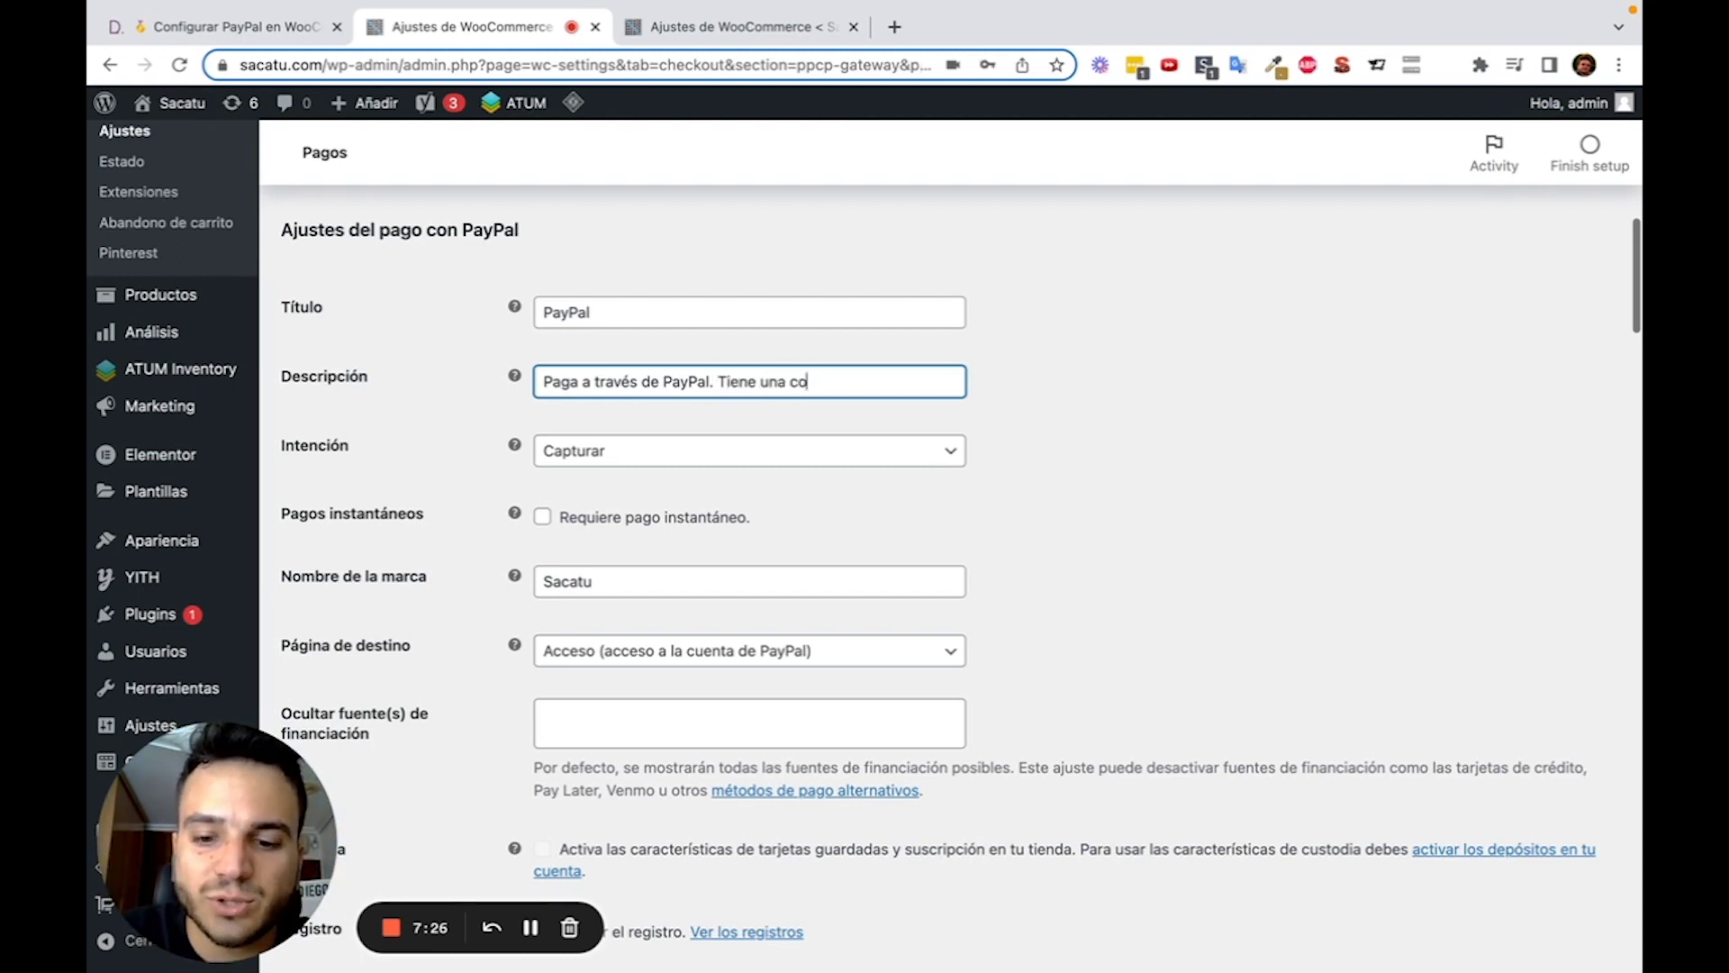
pyautogui.write('mis')
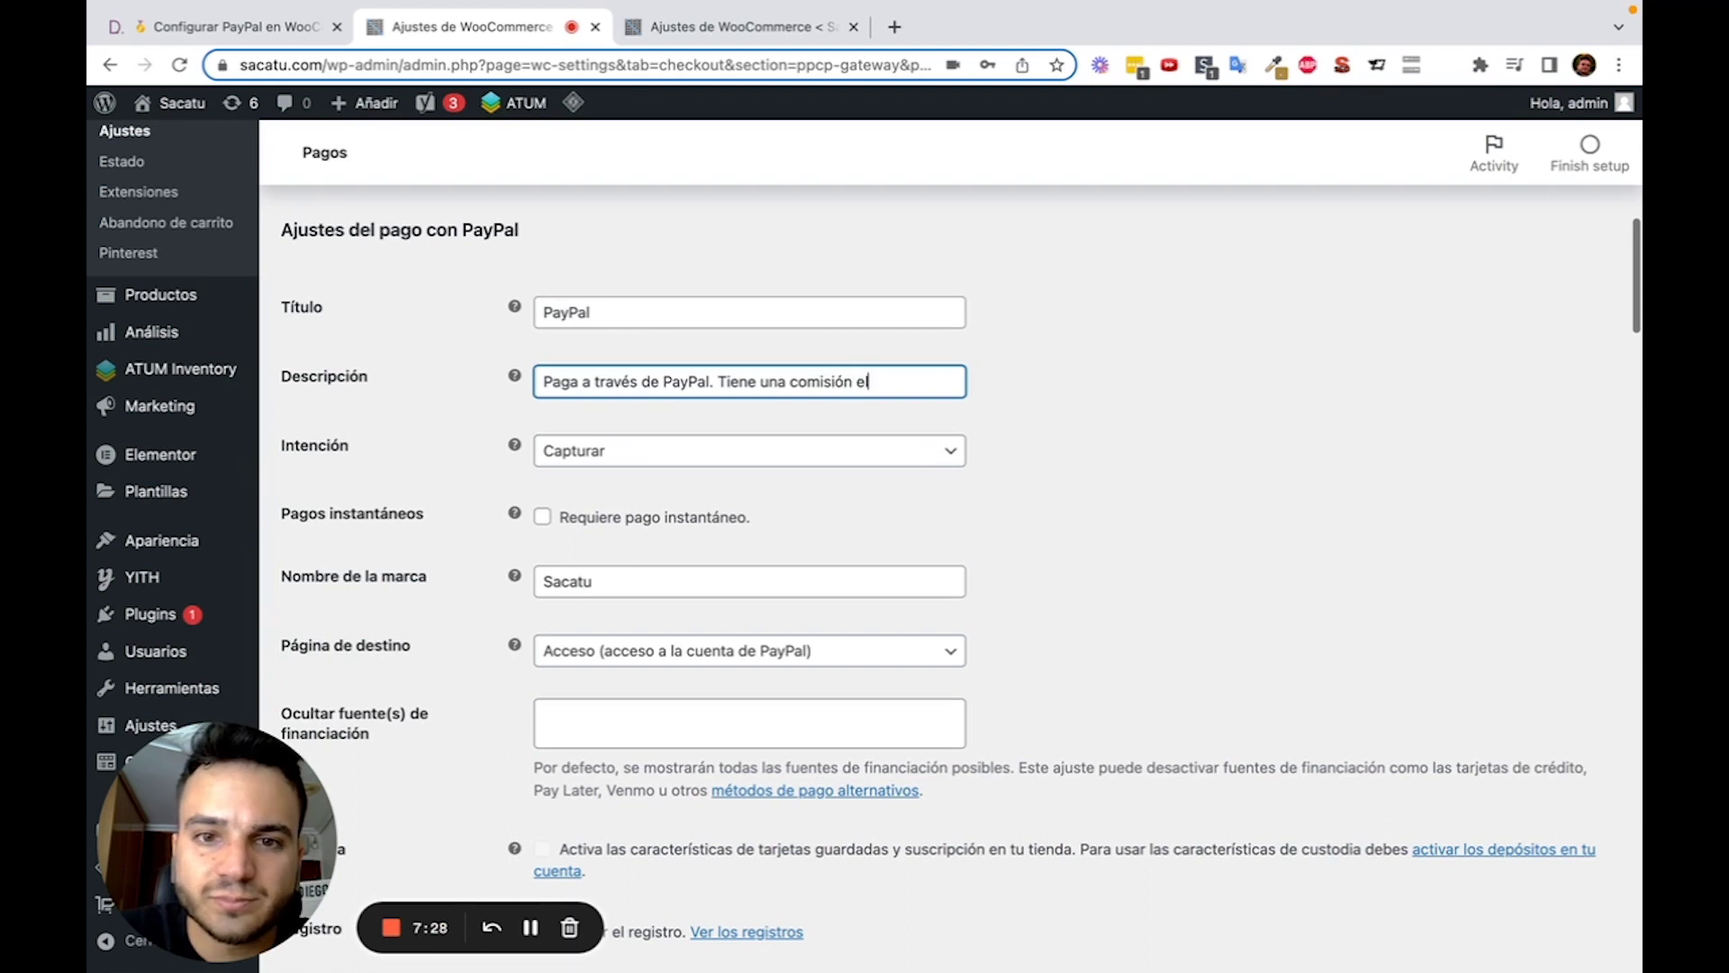
pyautogui.write('ión del 2%.')
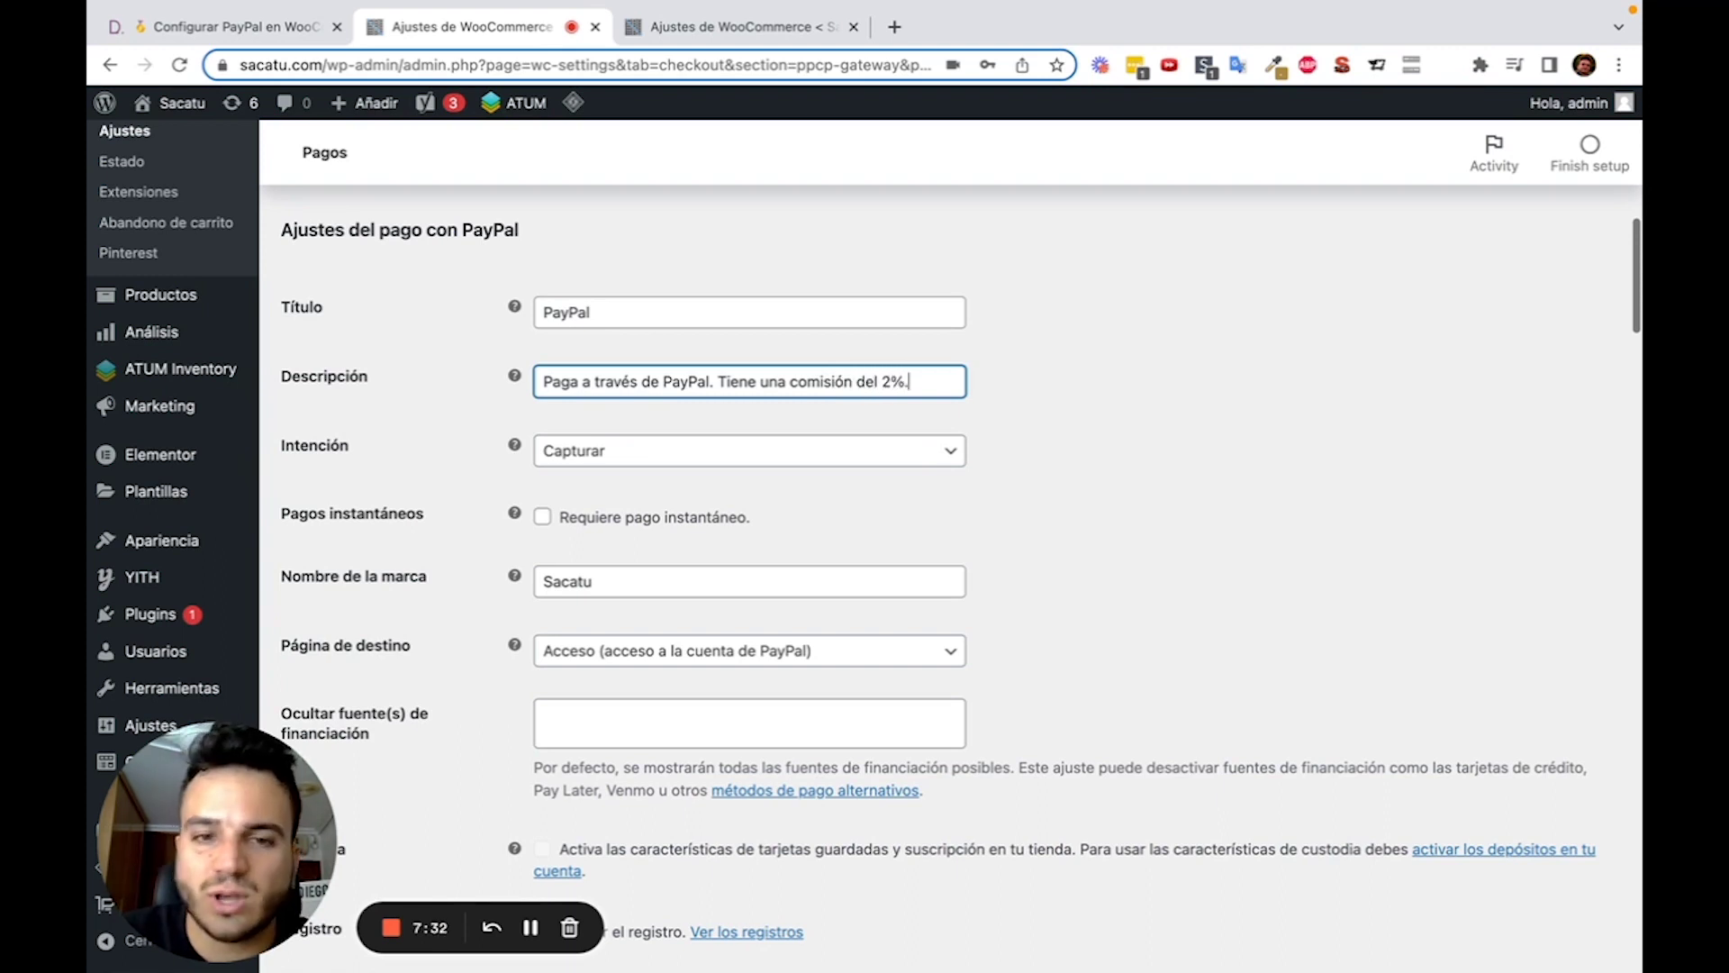
# Keep intent on Capturar, require instant payment, and keep the landing page on Acceso.
pyautogui.click(842, 448)
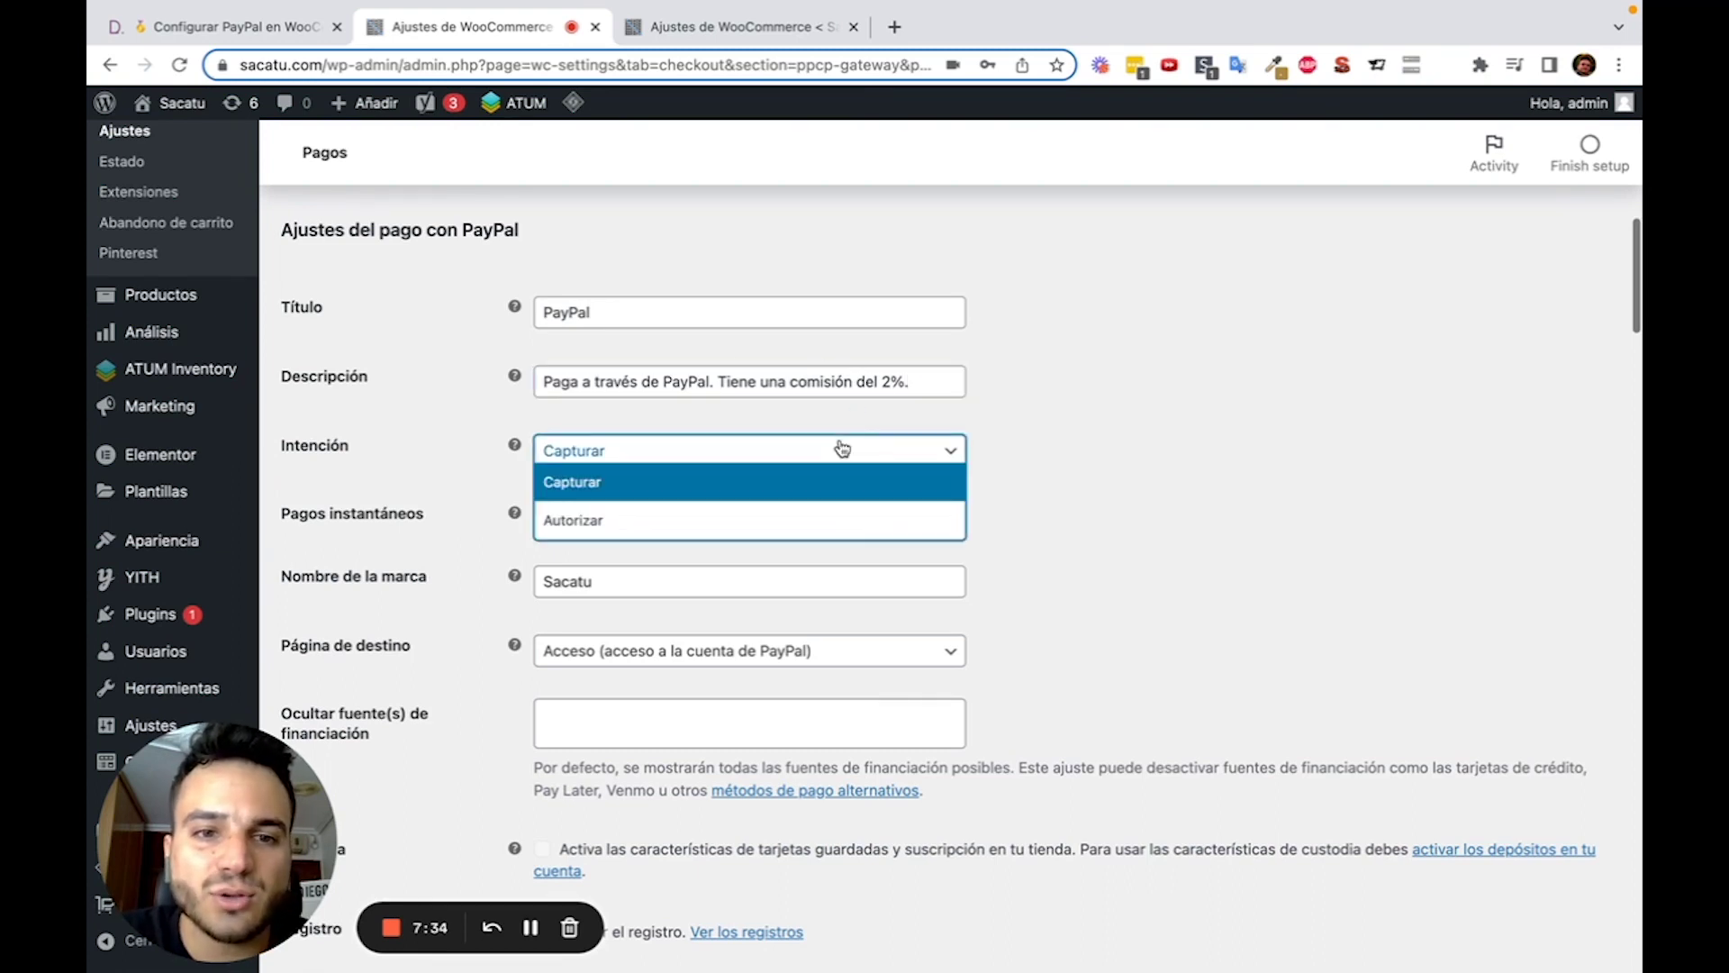
pyautogui.click(863, 489)
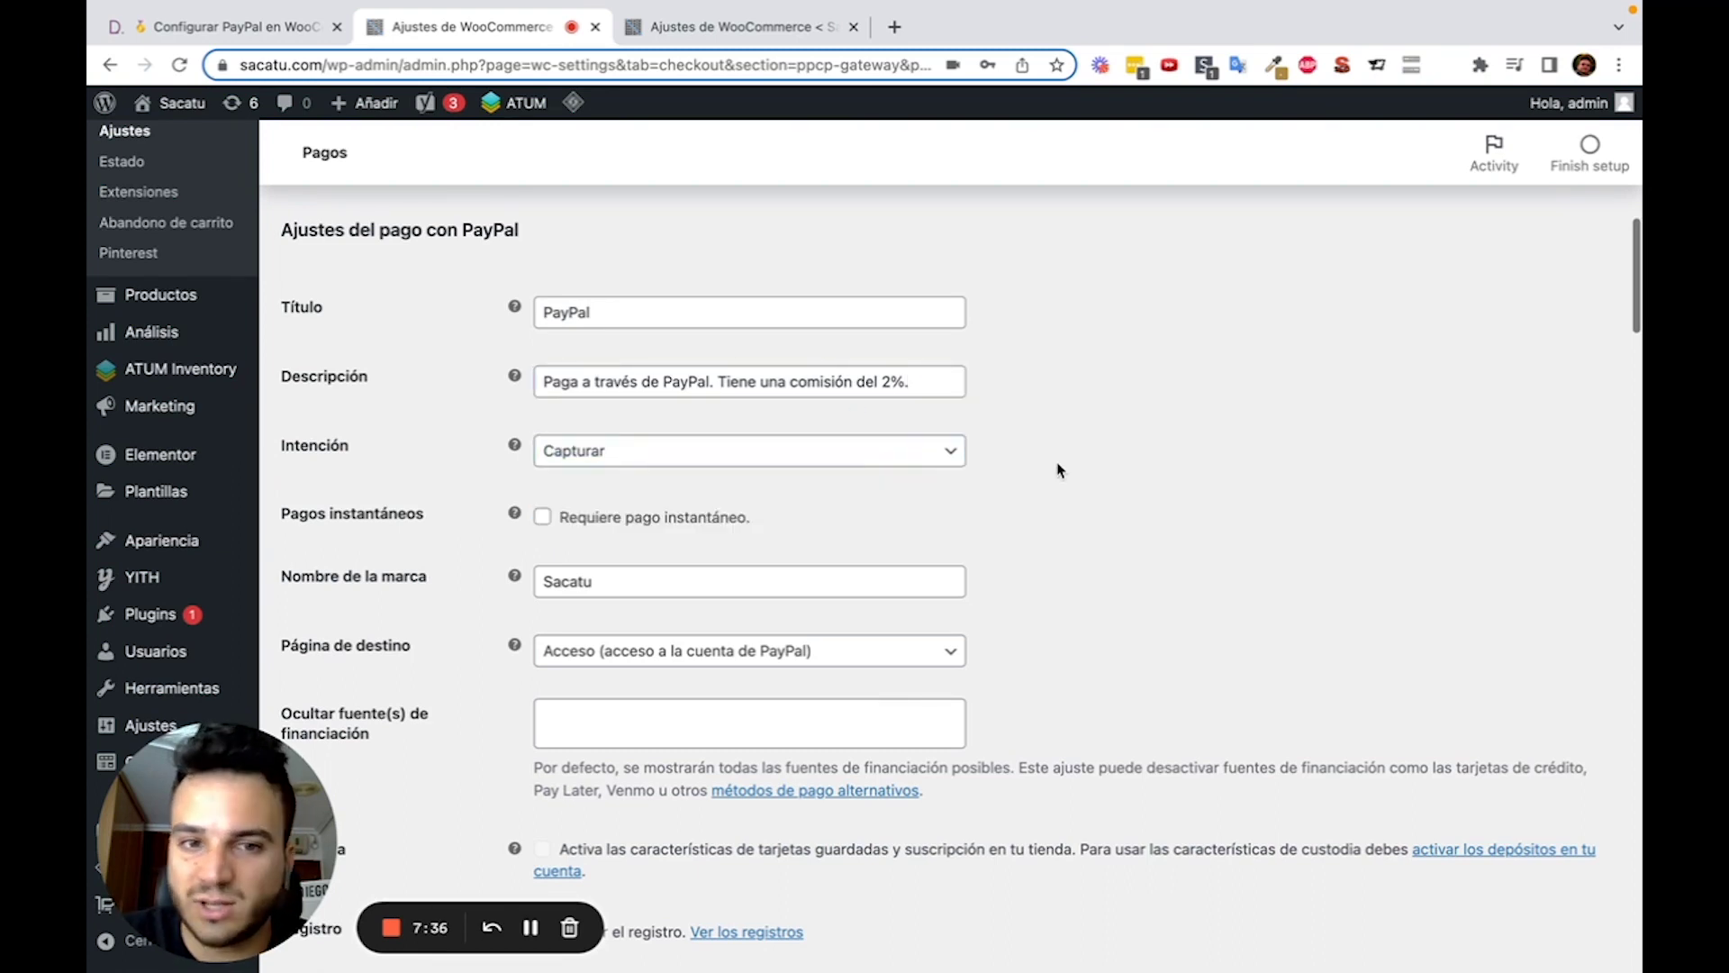
pyautogui.scroll(-3, 1058, 469)
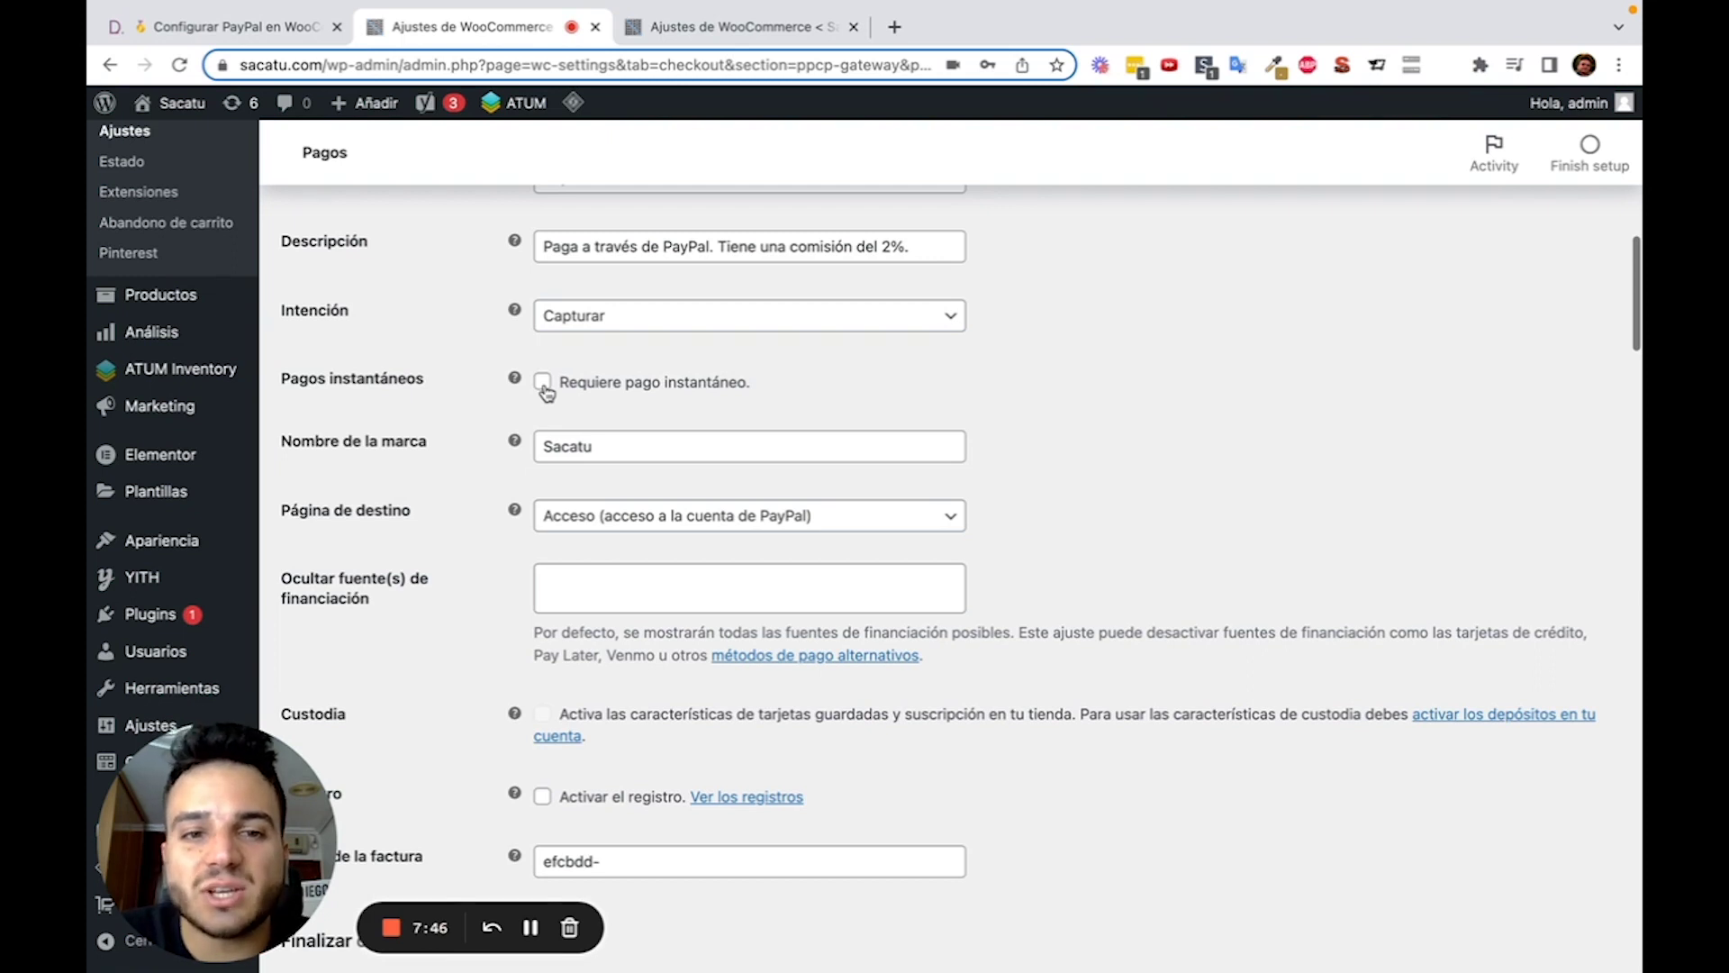
pyautogui.click(543, 382)
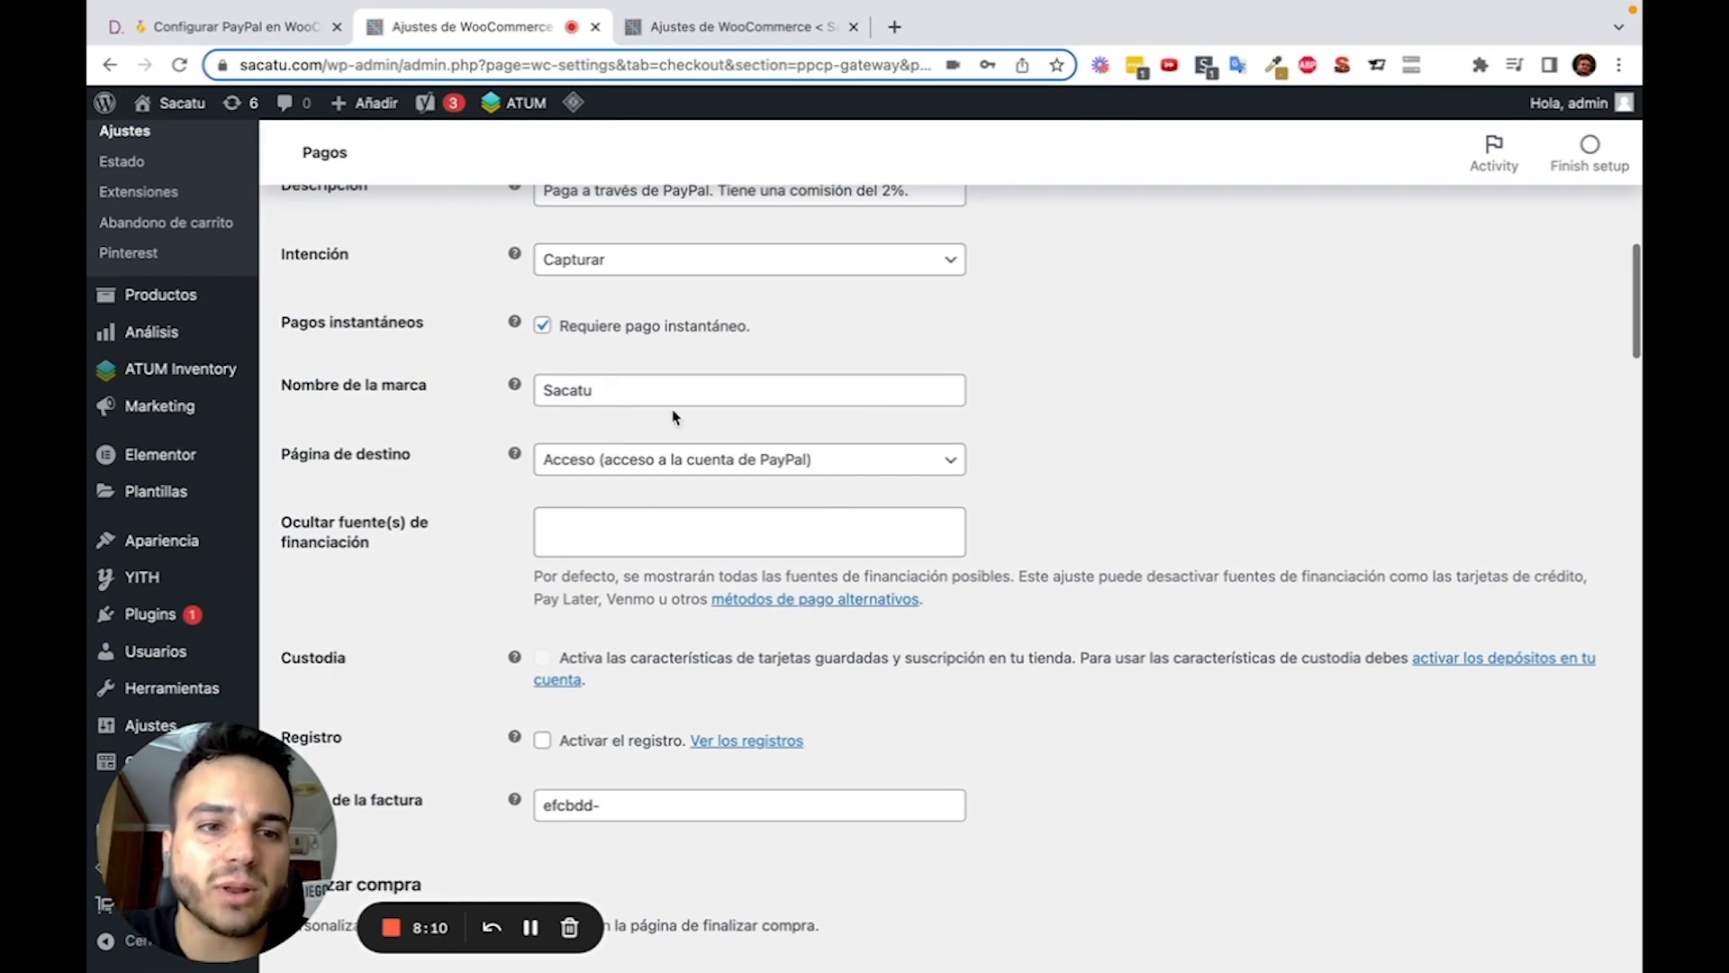
pyautogui.scroll(-1, 675, 416)
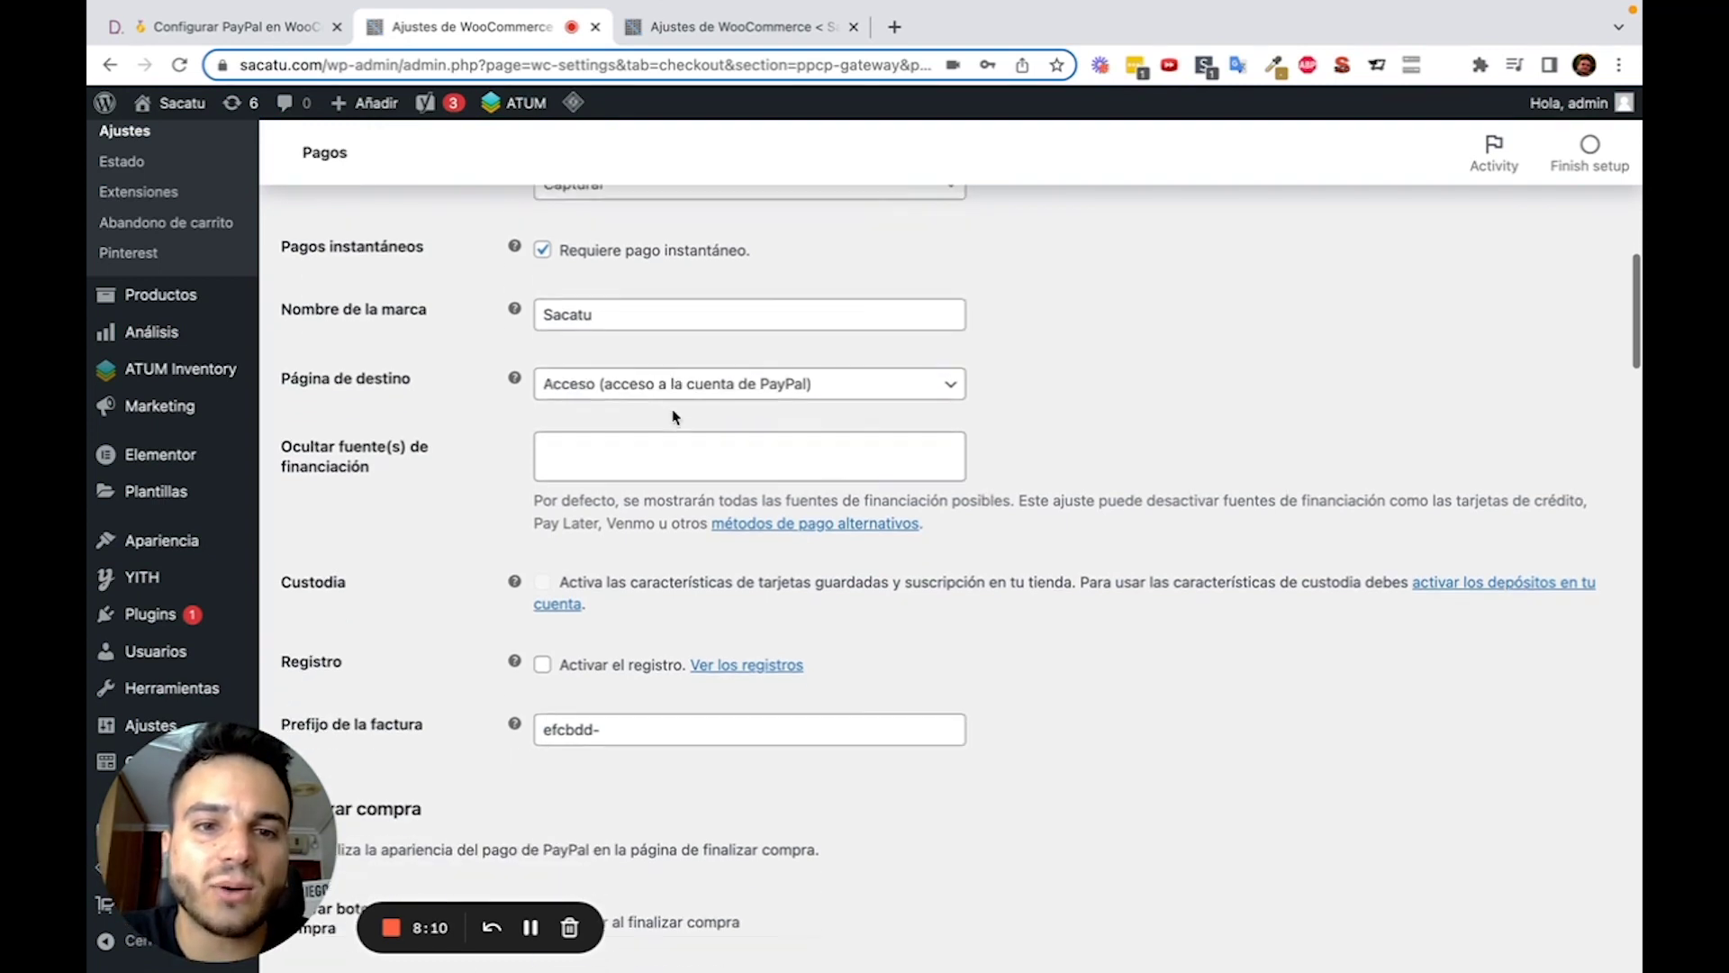
pyautogui.click(725, 389)
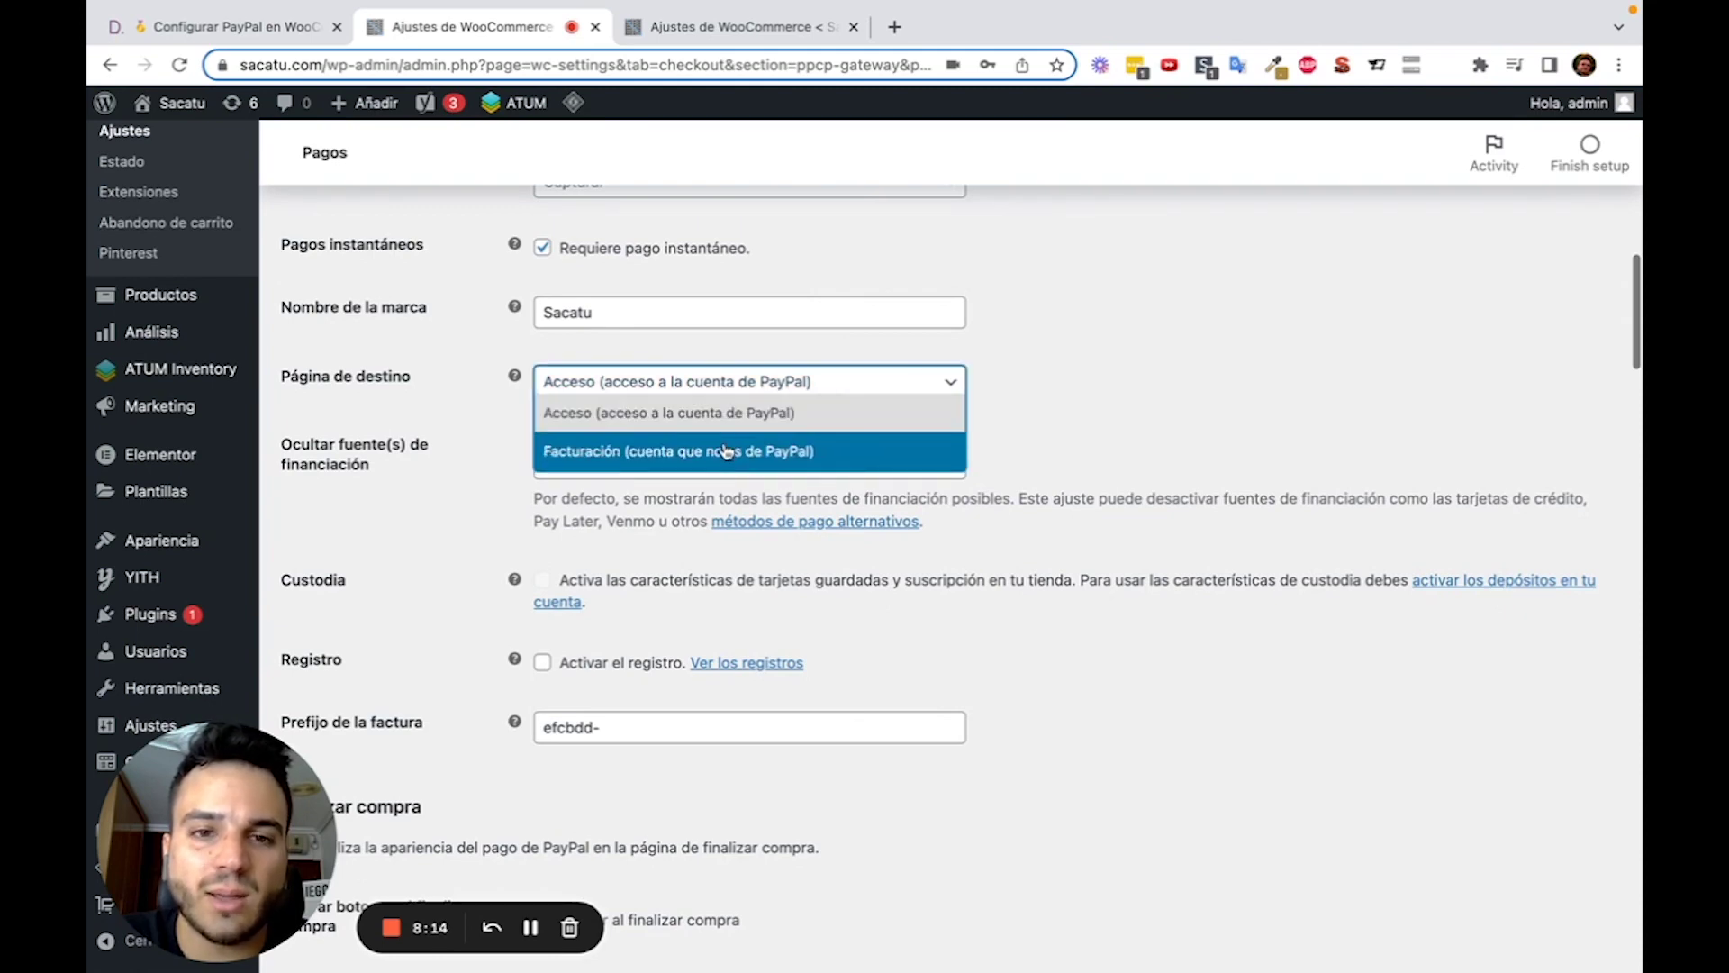
pyautogui.click(1062, 390)
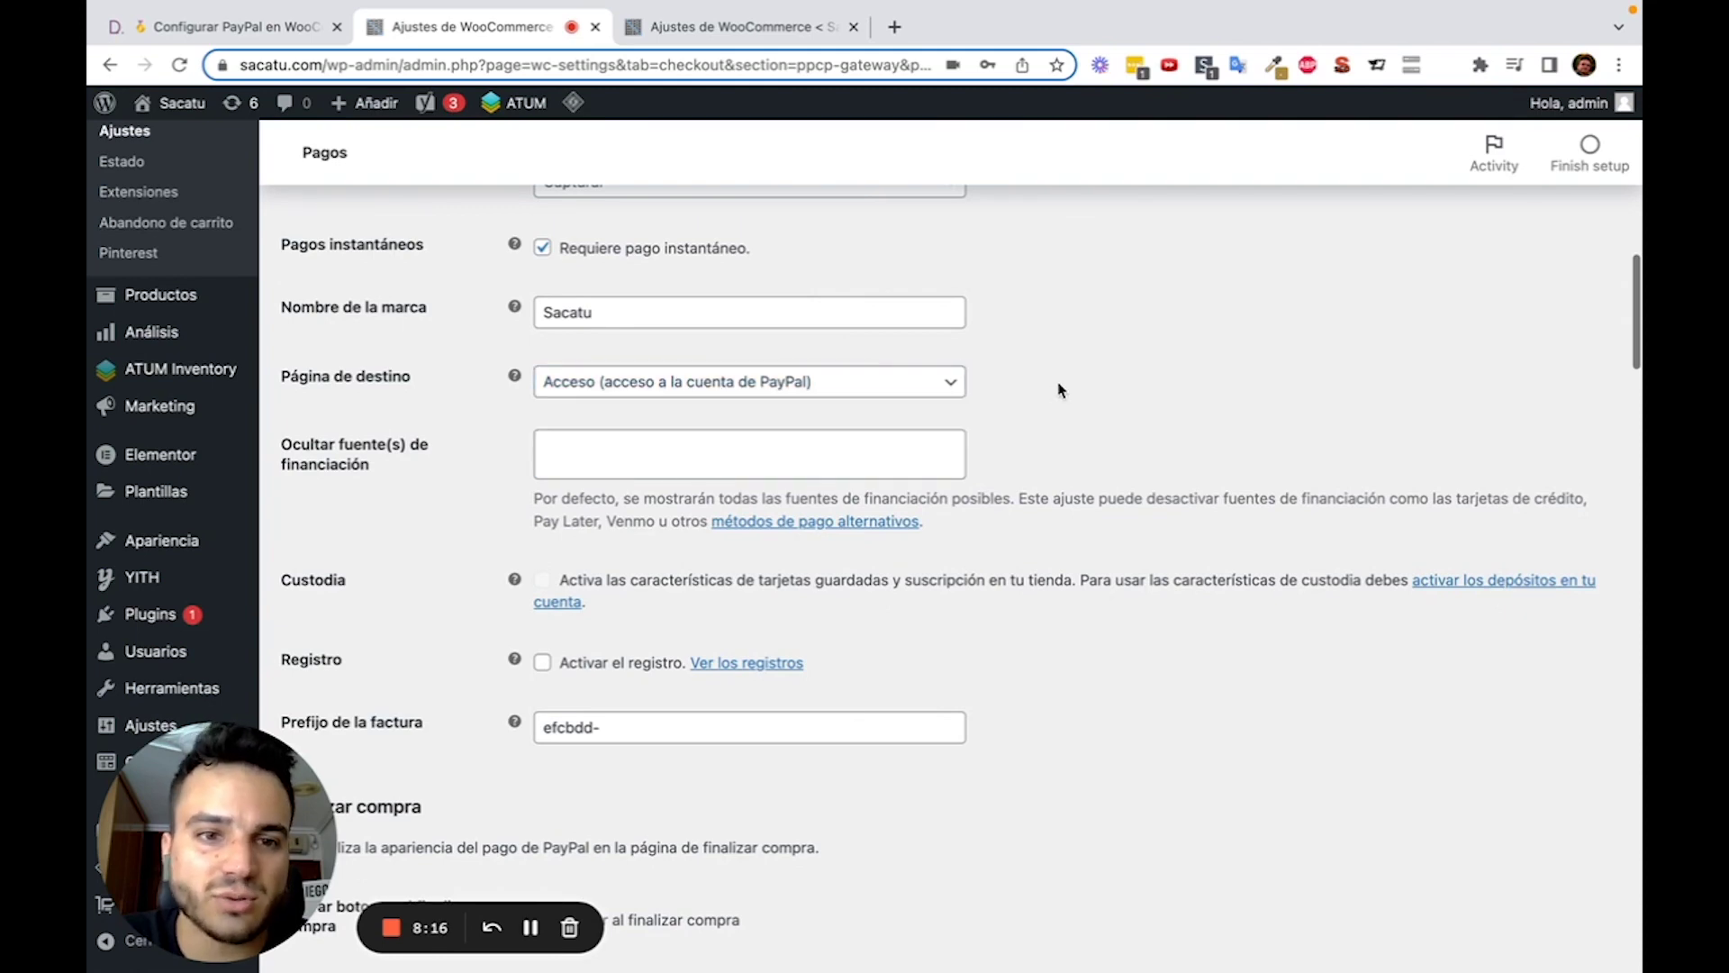
pyautogui.scroll(-1, 1062, 390)
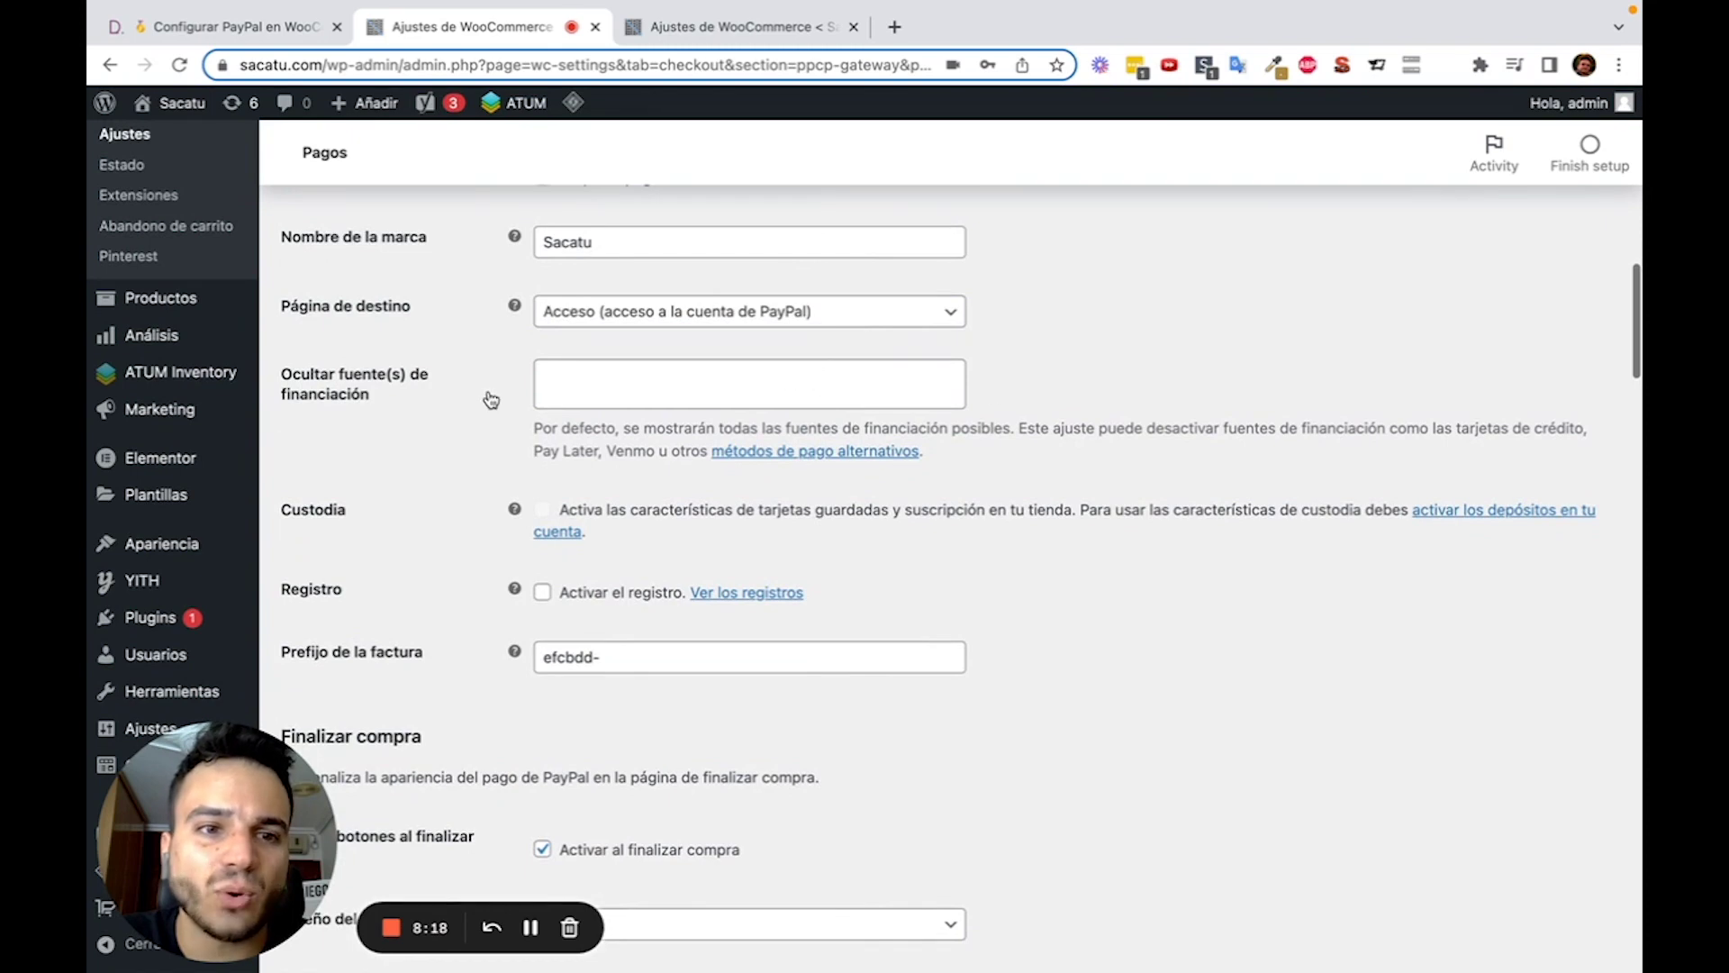
# Hide «Paga más tarde», SEPA-Lastschrift, Bancontact, BLIK, eps, Przelewy24 and Venmo as funding sources.
pyautogui.click(576, 383)
pyautogui.click(585, 477)
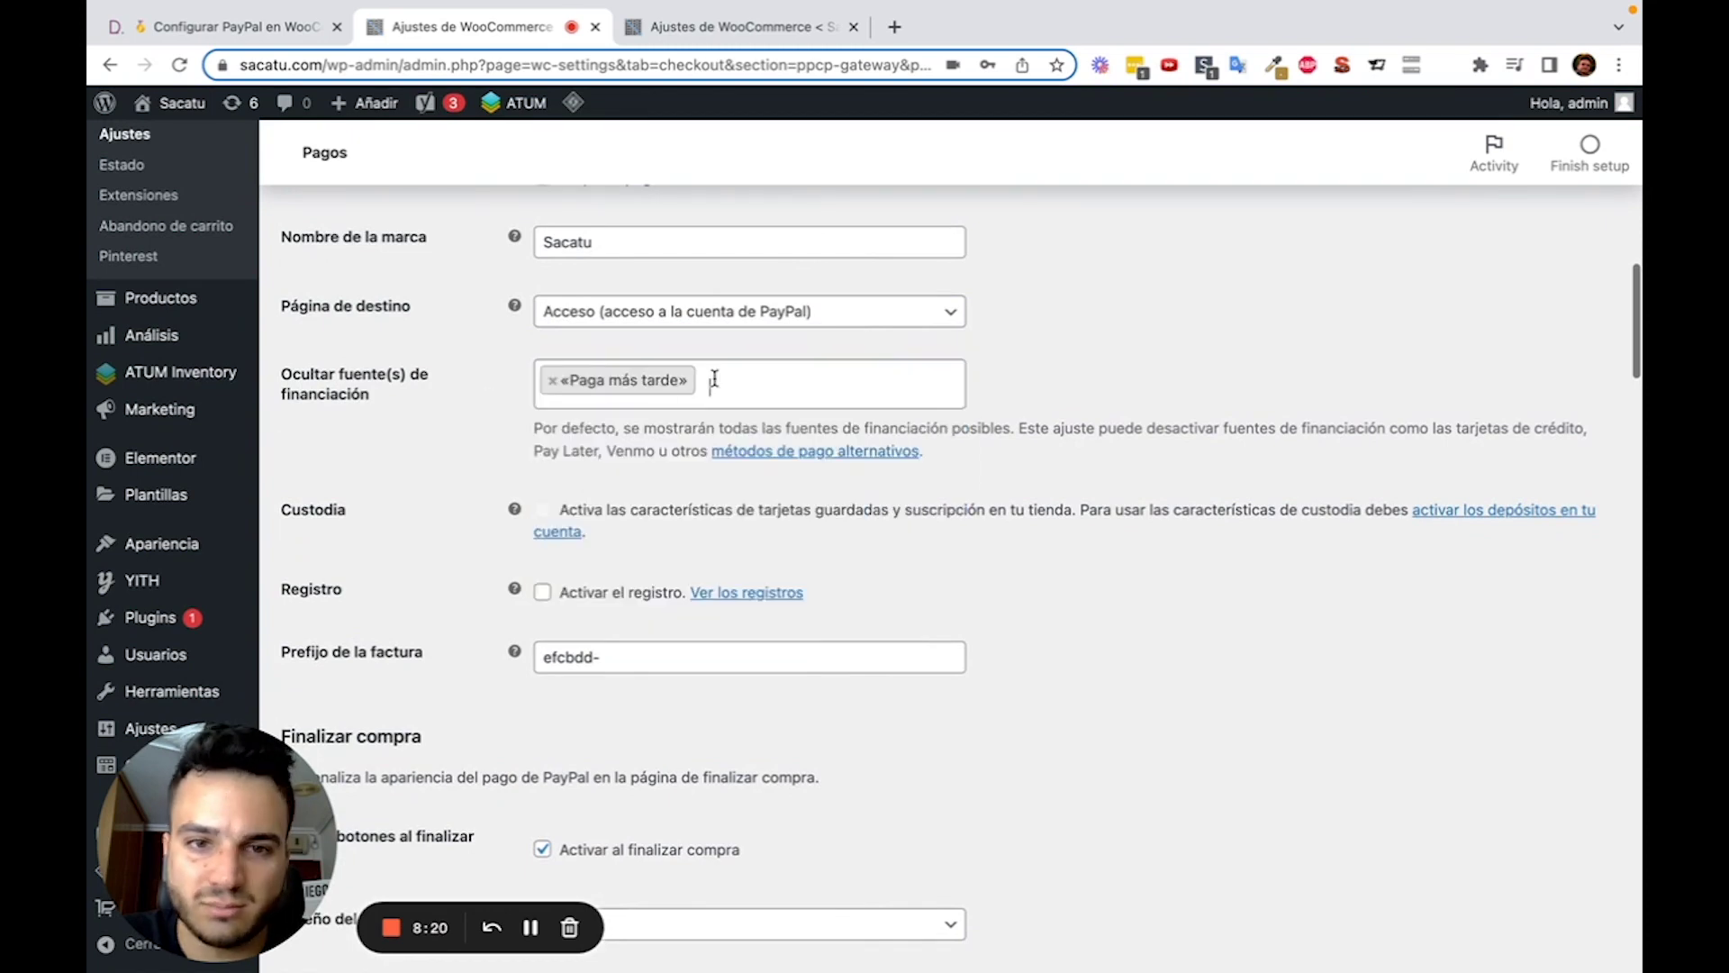
pyautogui.click(714, 378)
pyautogui.click(699, 505)
pyautogui.click(804, 414)
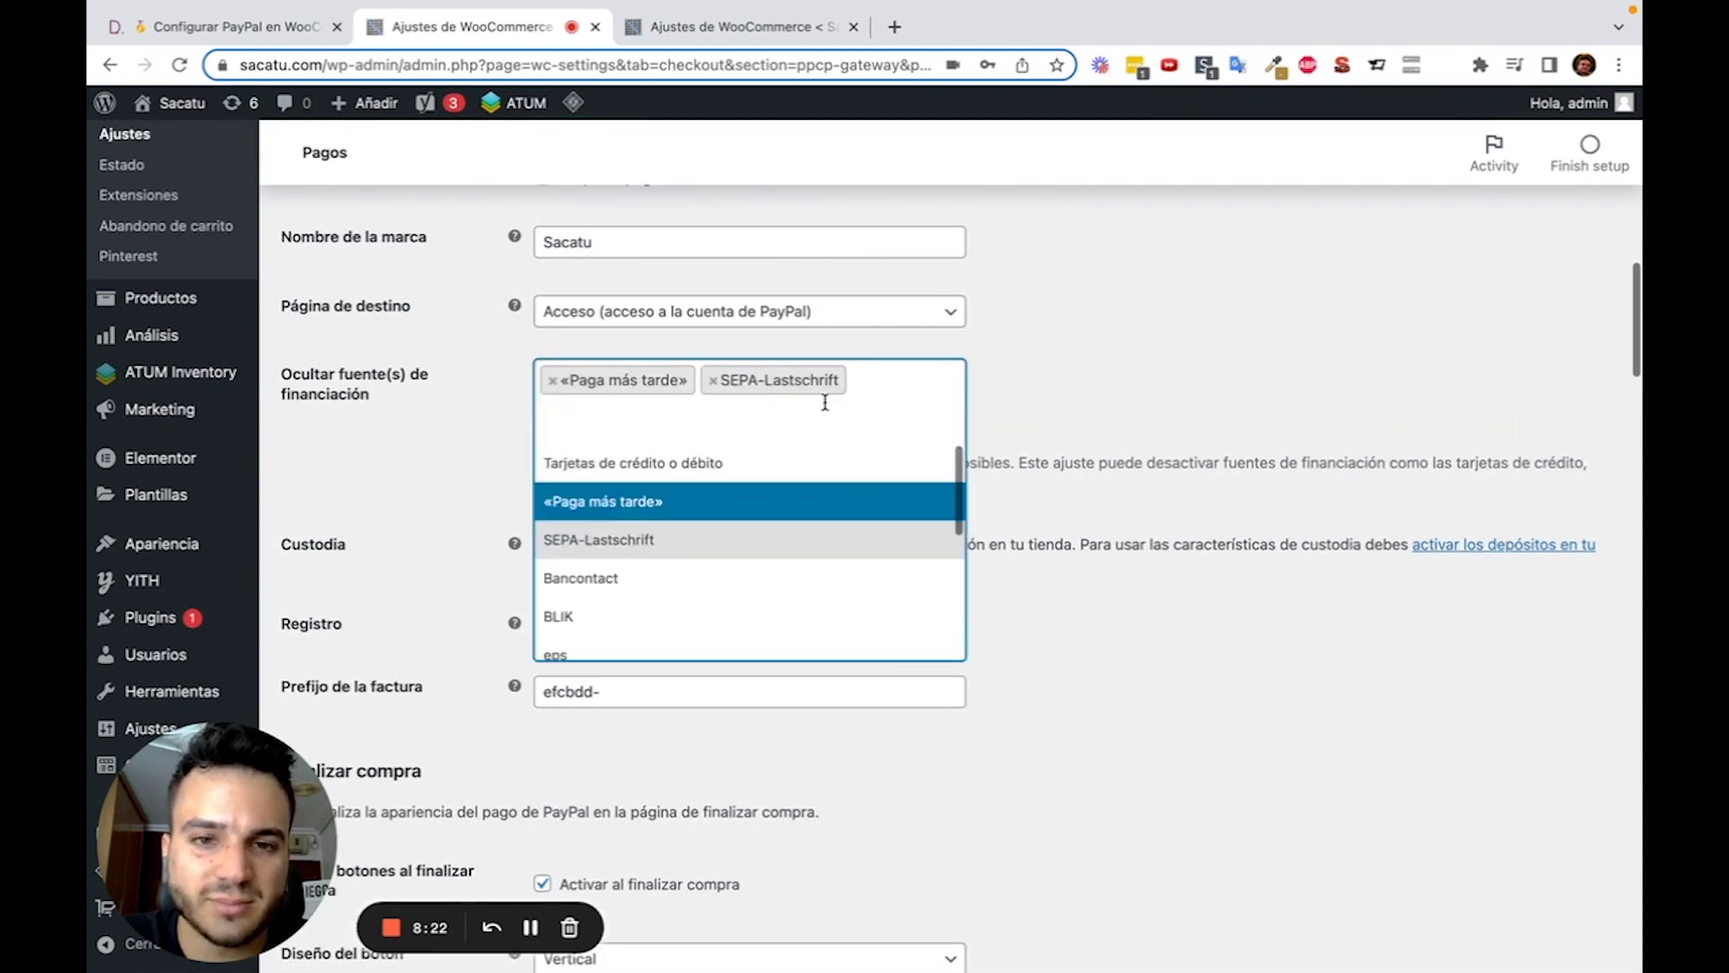
pyautogui.click(730, 587)
pyautogui.click(790, 427)
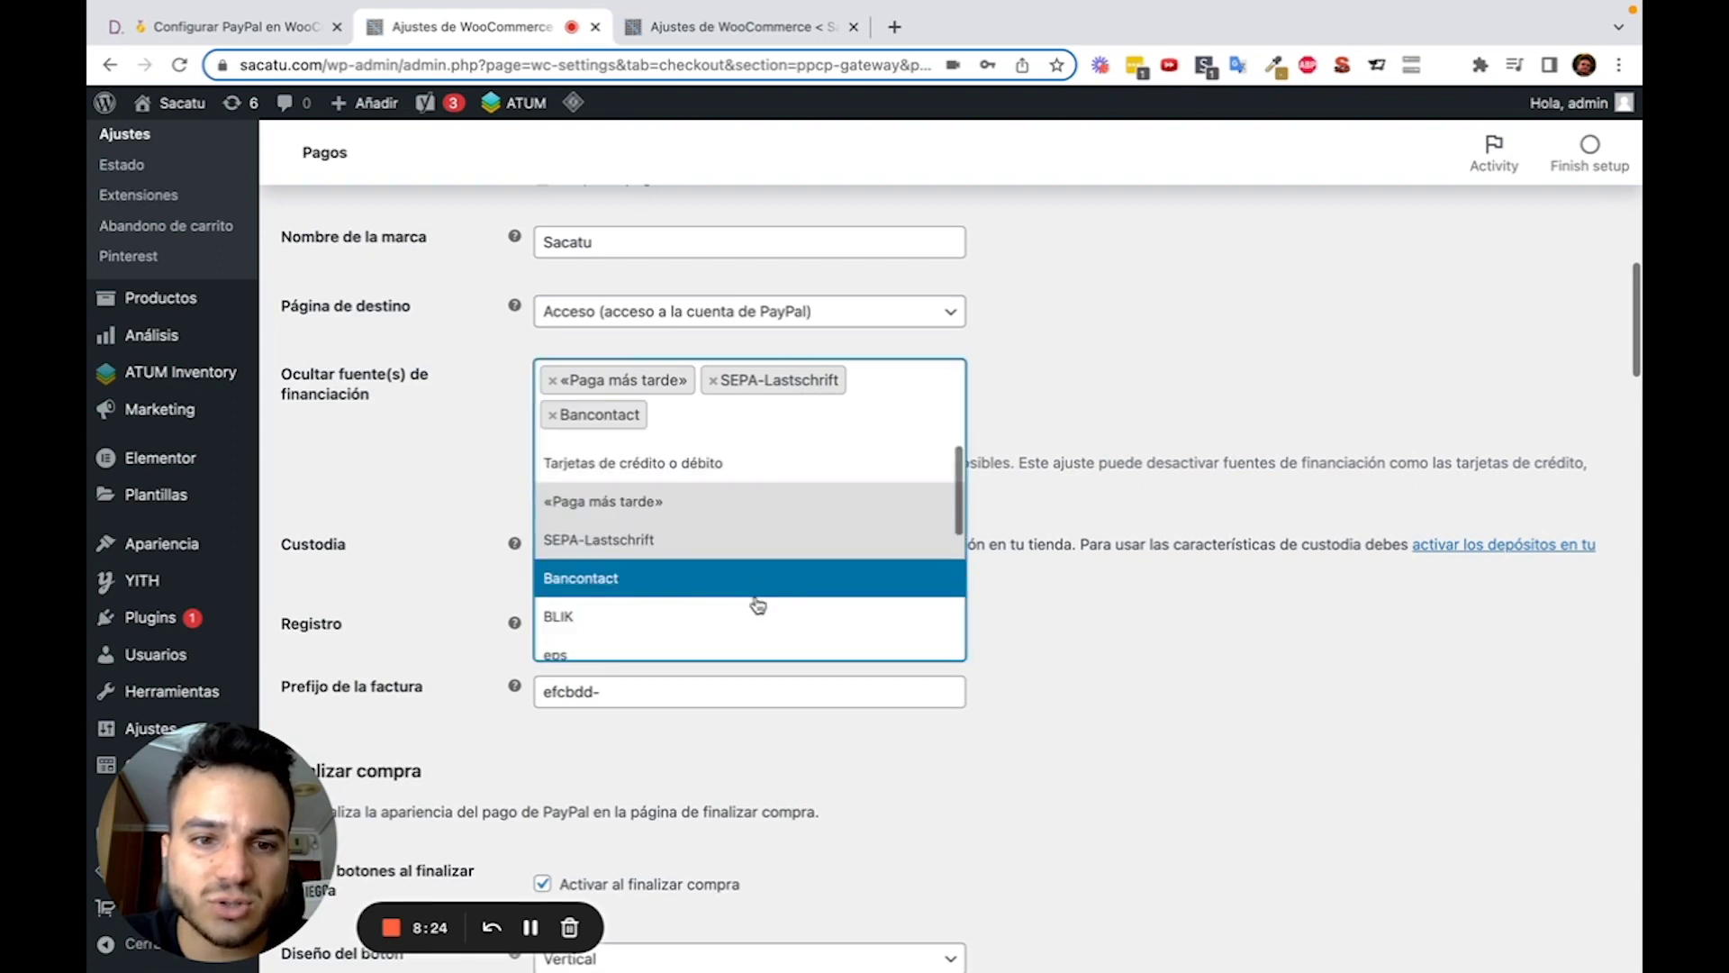
pyautogui.click(756, 616)
pyautogui.click(795, 428)
pyautogui.scroll(-3, 772, 552)
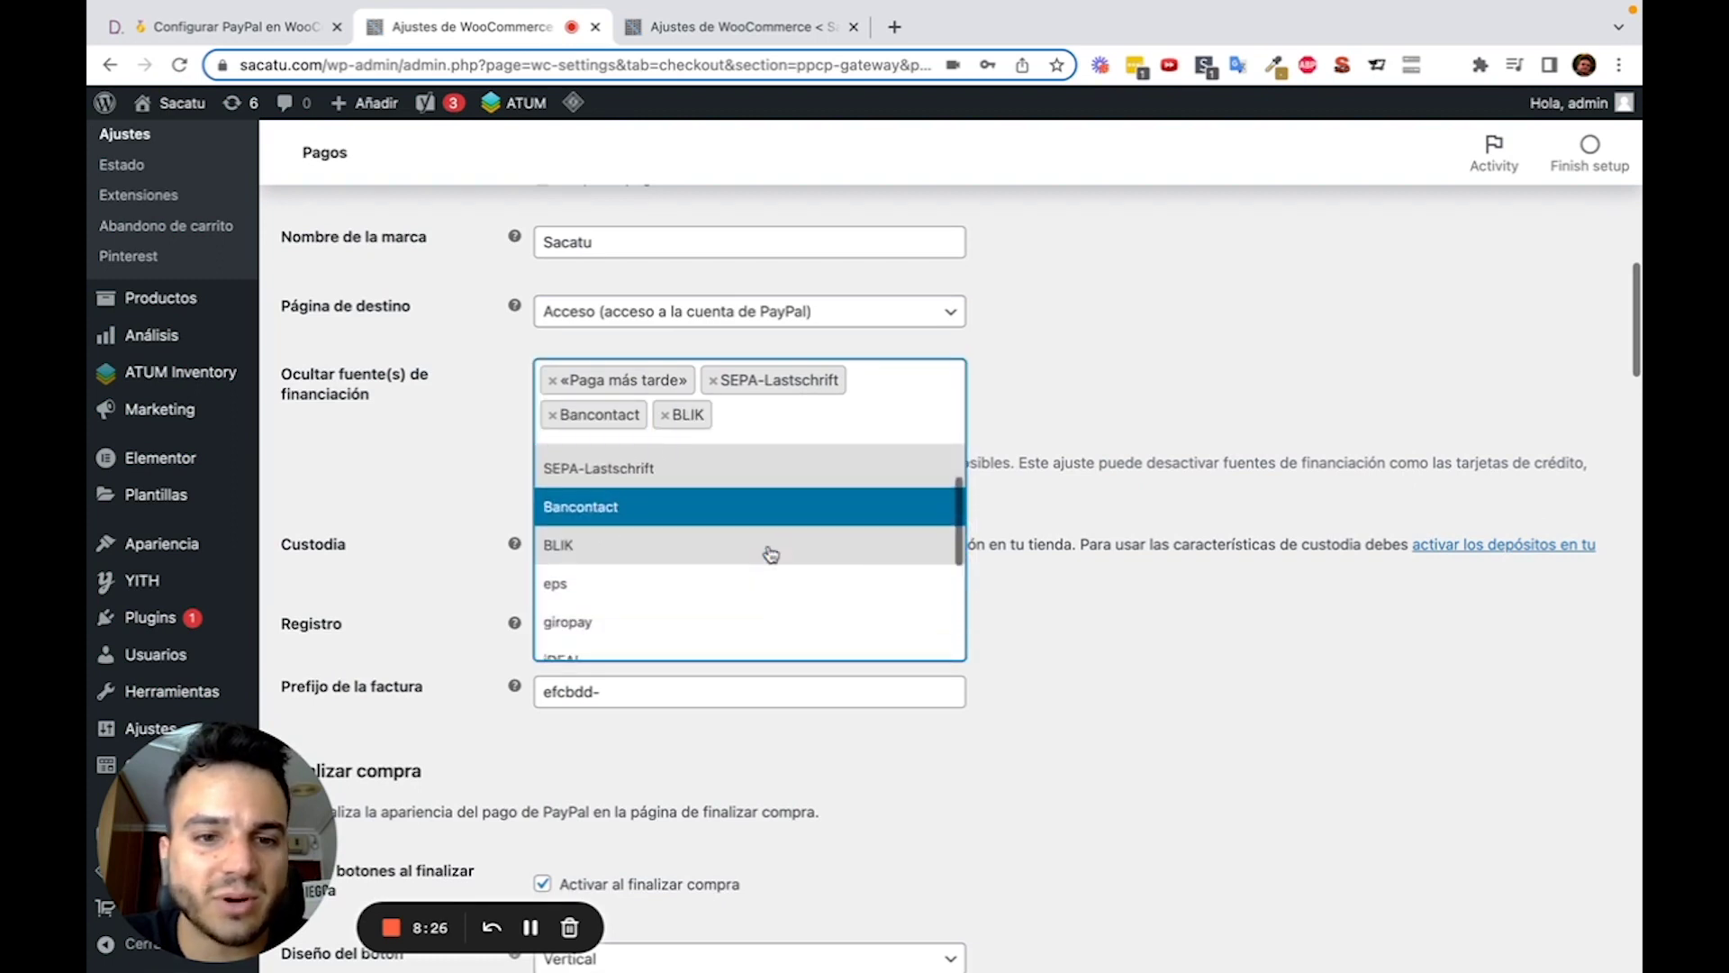
pyautogui.click(710, 491)
pyautogui.click(821, 418)
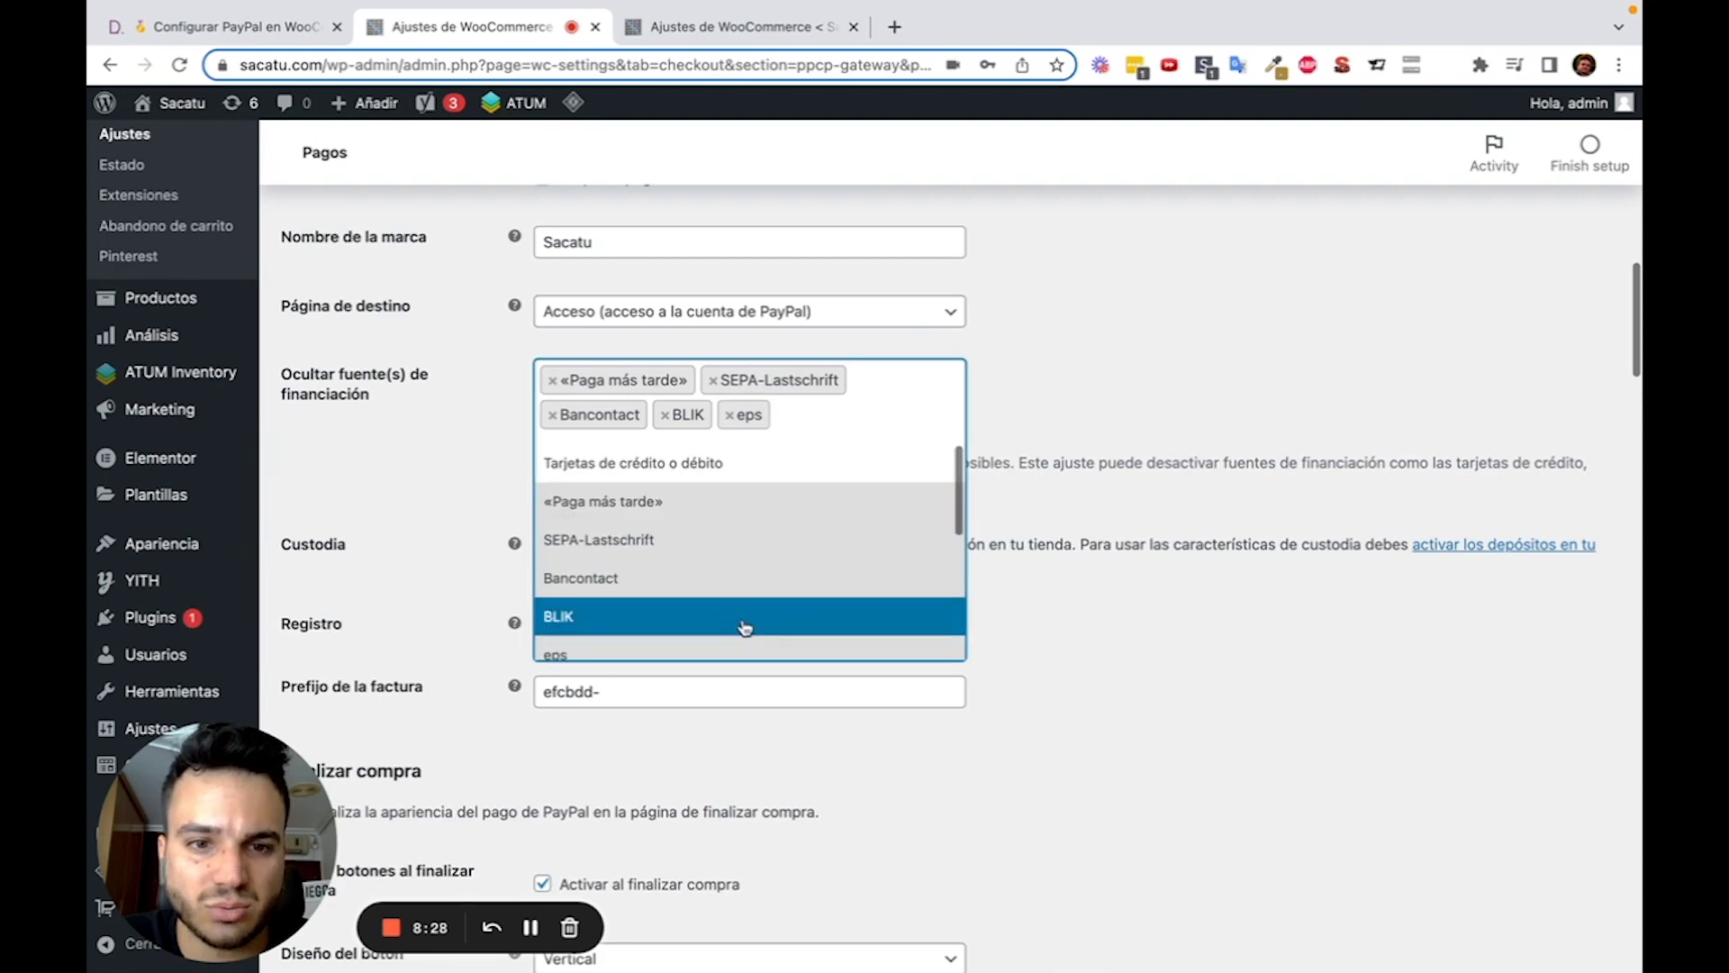
pyautogui.scroll(-3, 745, 622)
pyautogui.click(745, 567)
pyautogui.click(841, 457)
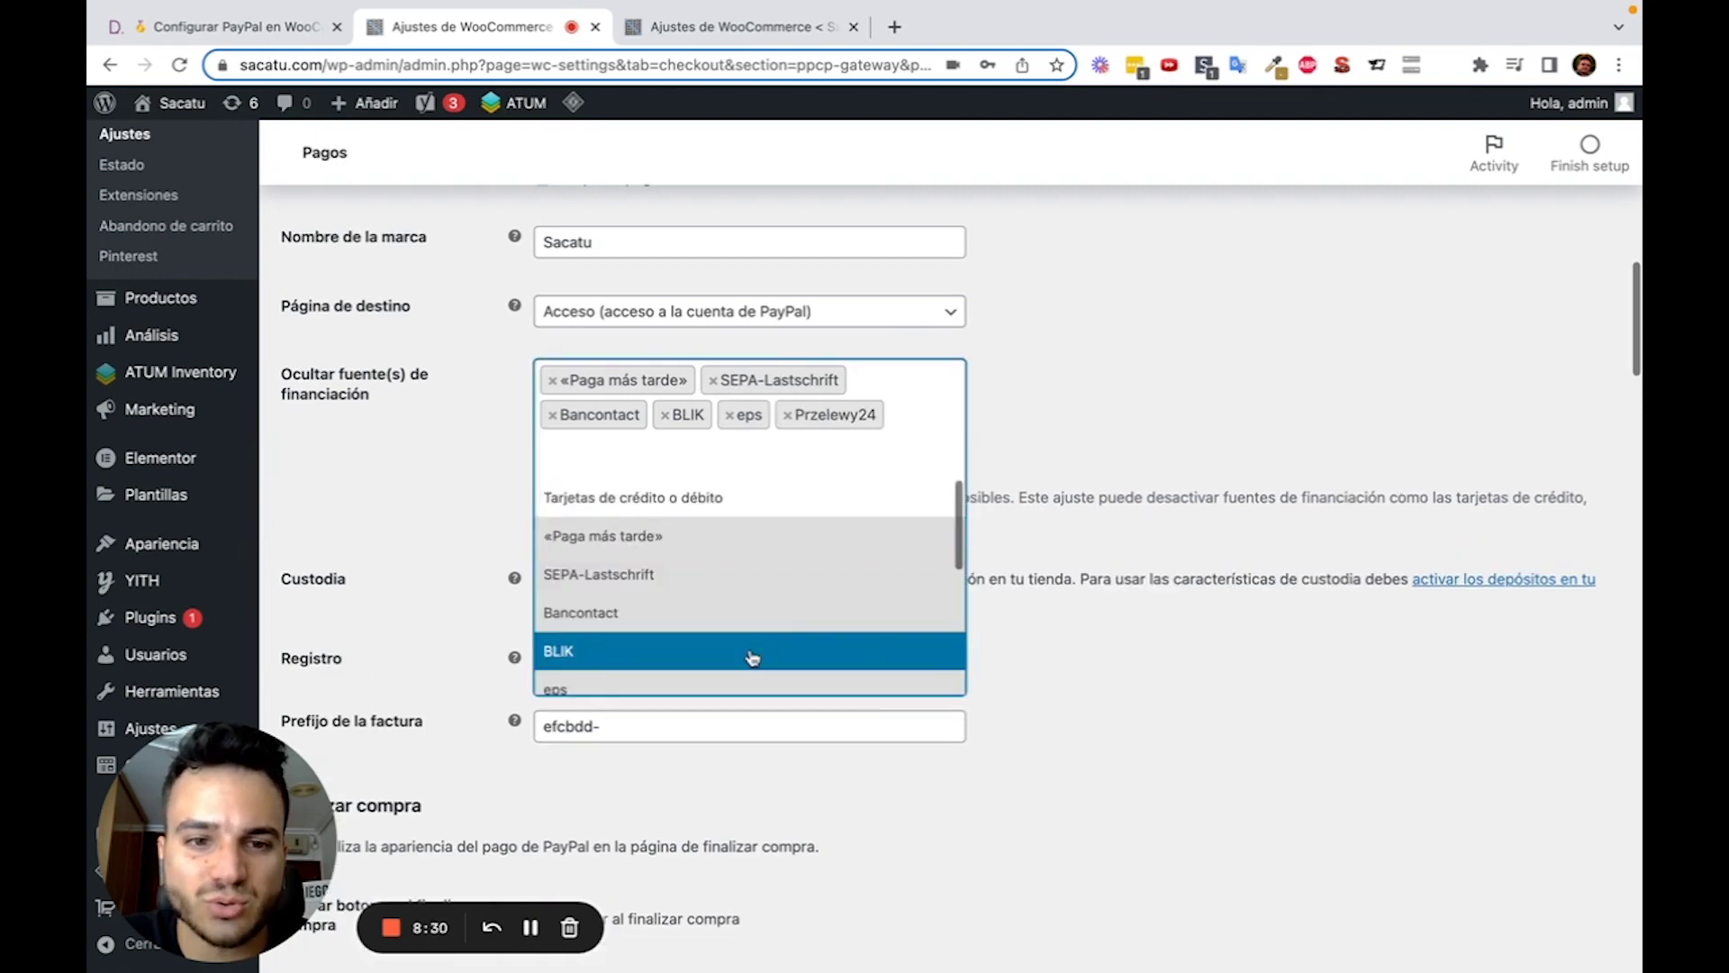
pyautogui.scroll(-3, 753, 656)
pyautogui.click(707, 677)
# Also hide Sofort, MyBank, Mercado Pago, iDEAL and giropay as funding sources.
pyautogui.click(703, 461)
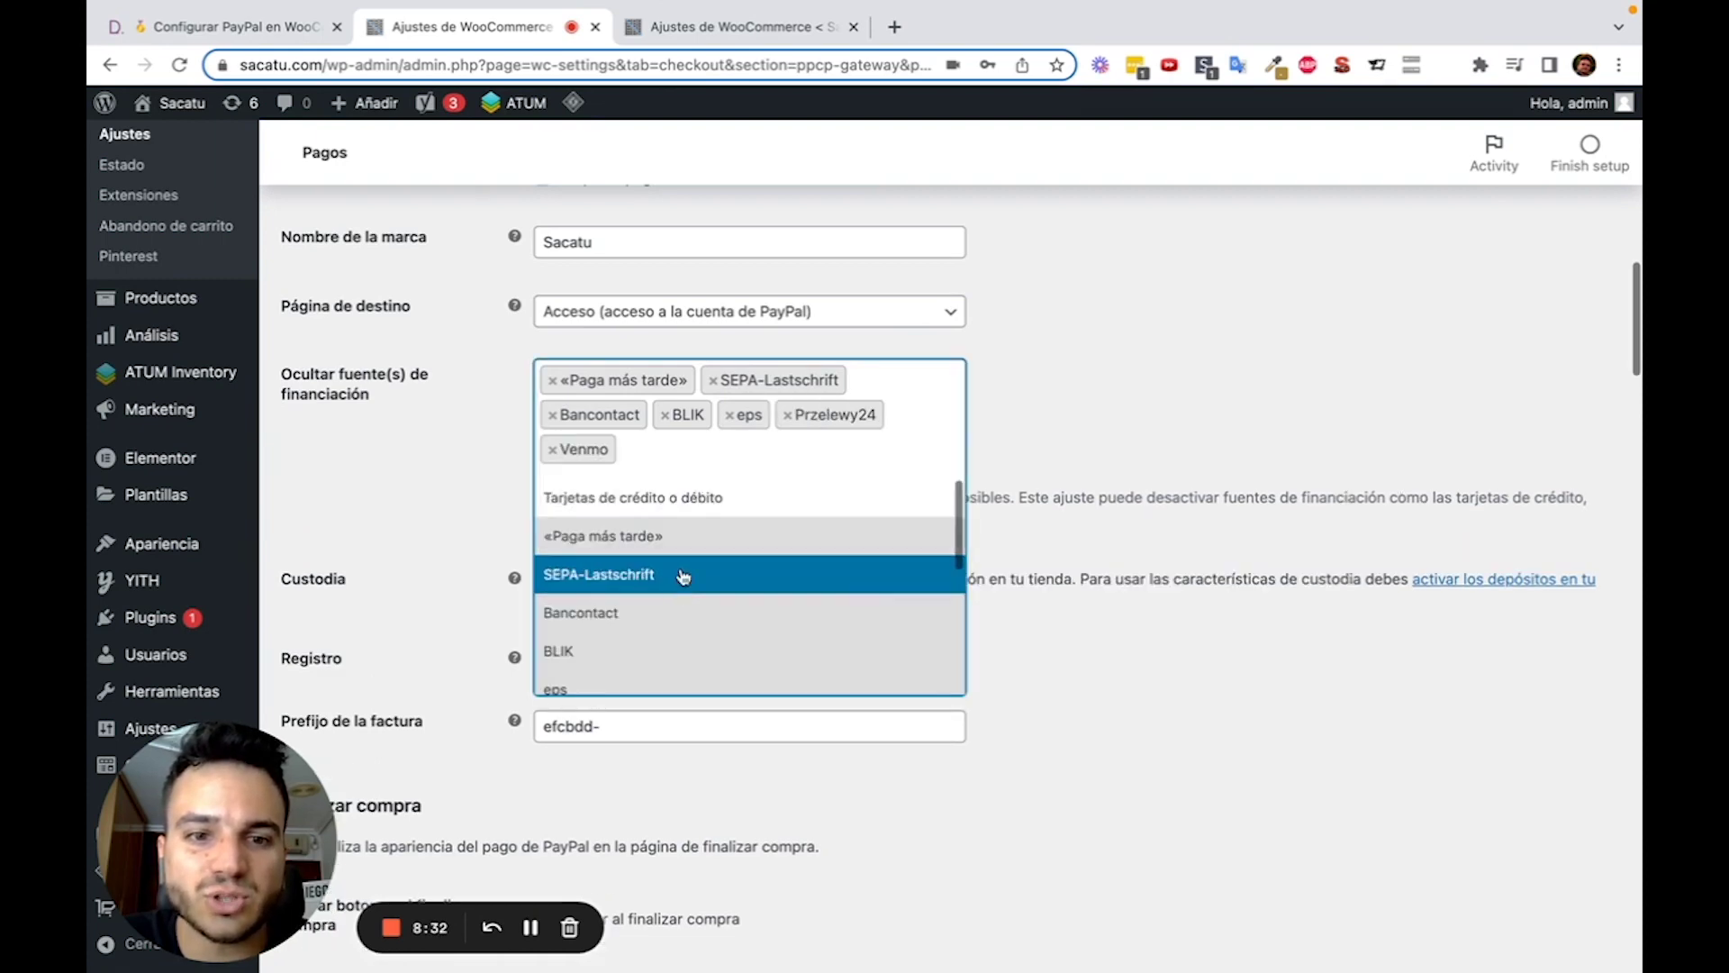
pyautogui.scroll(-3, 679, 573)
pyautogui.click(636, 633)
pyautogui.click(725, 453)
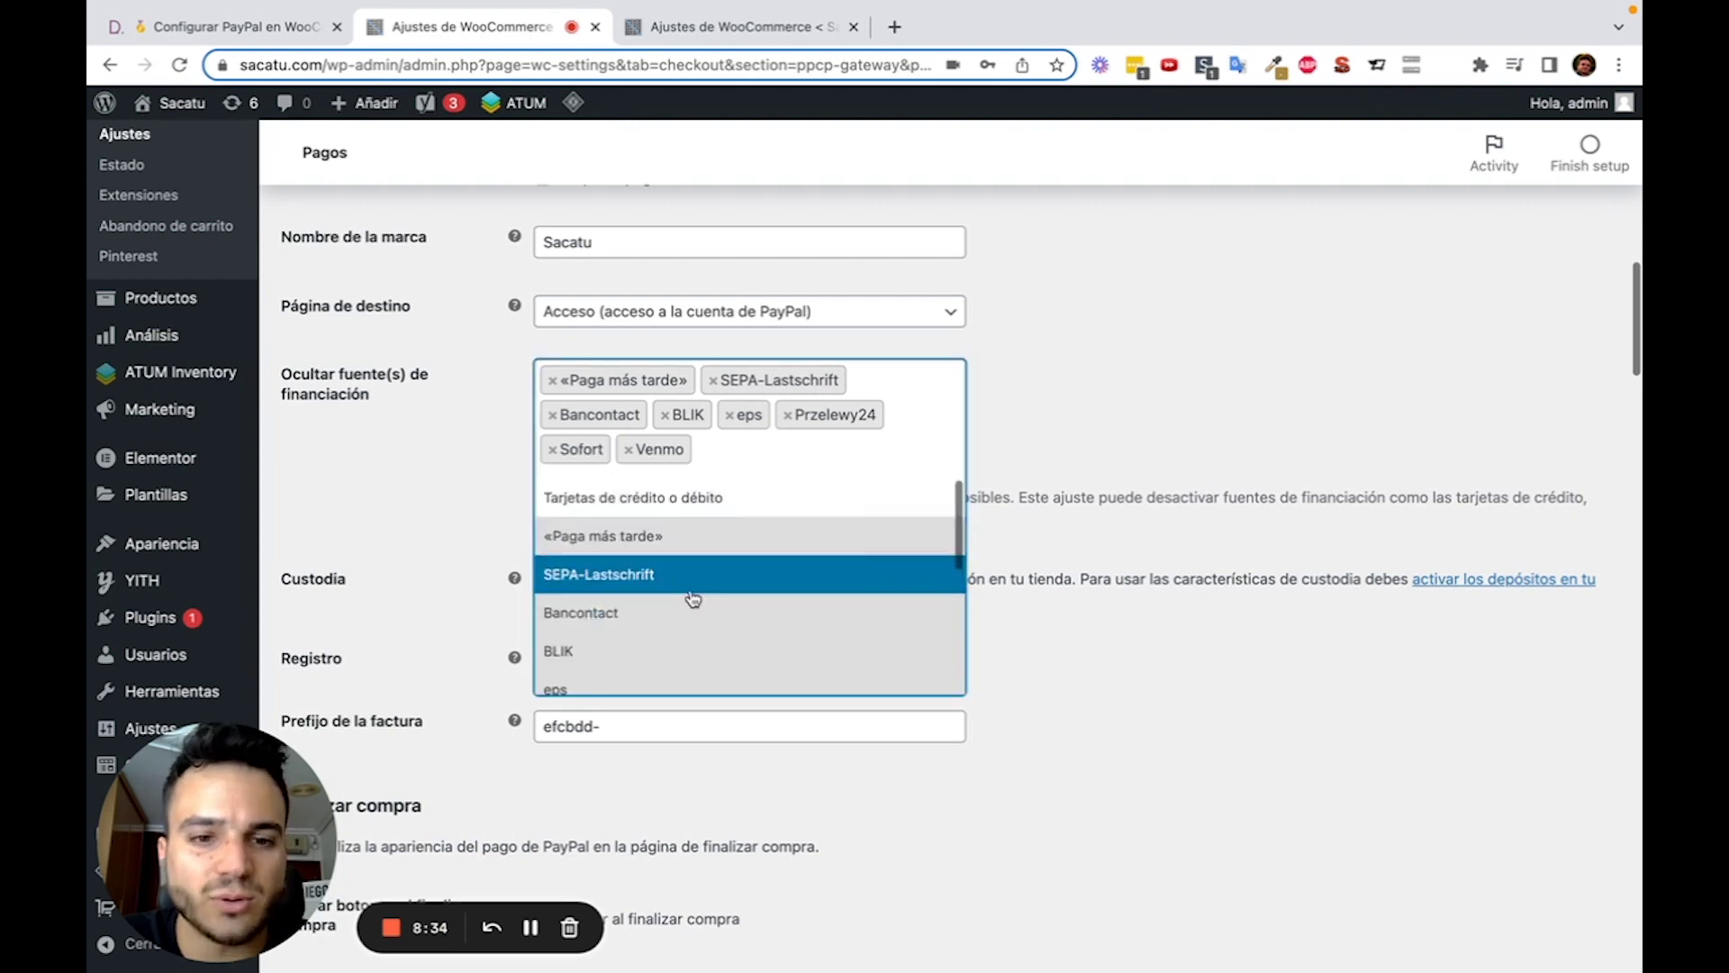
pyautogui.scroll(-3, 687, 594)
pyautogui.click(672, 556)
pyautogui.click(793, 480)
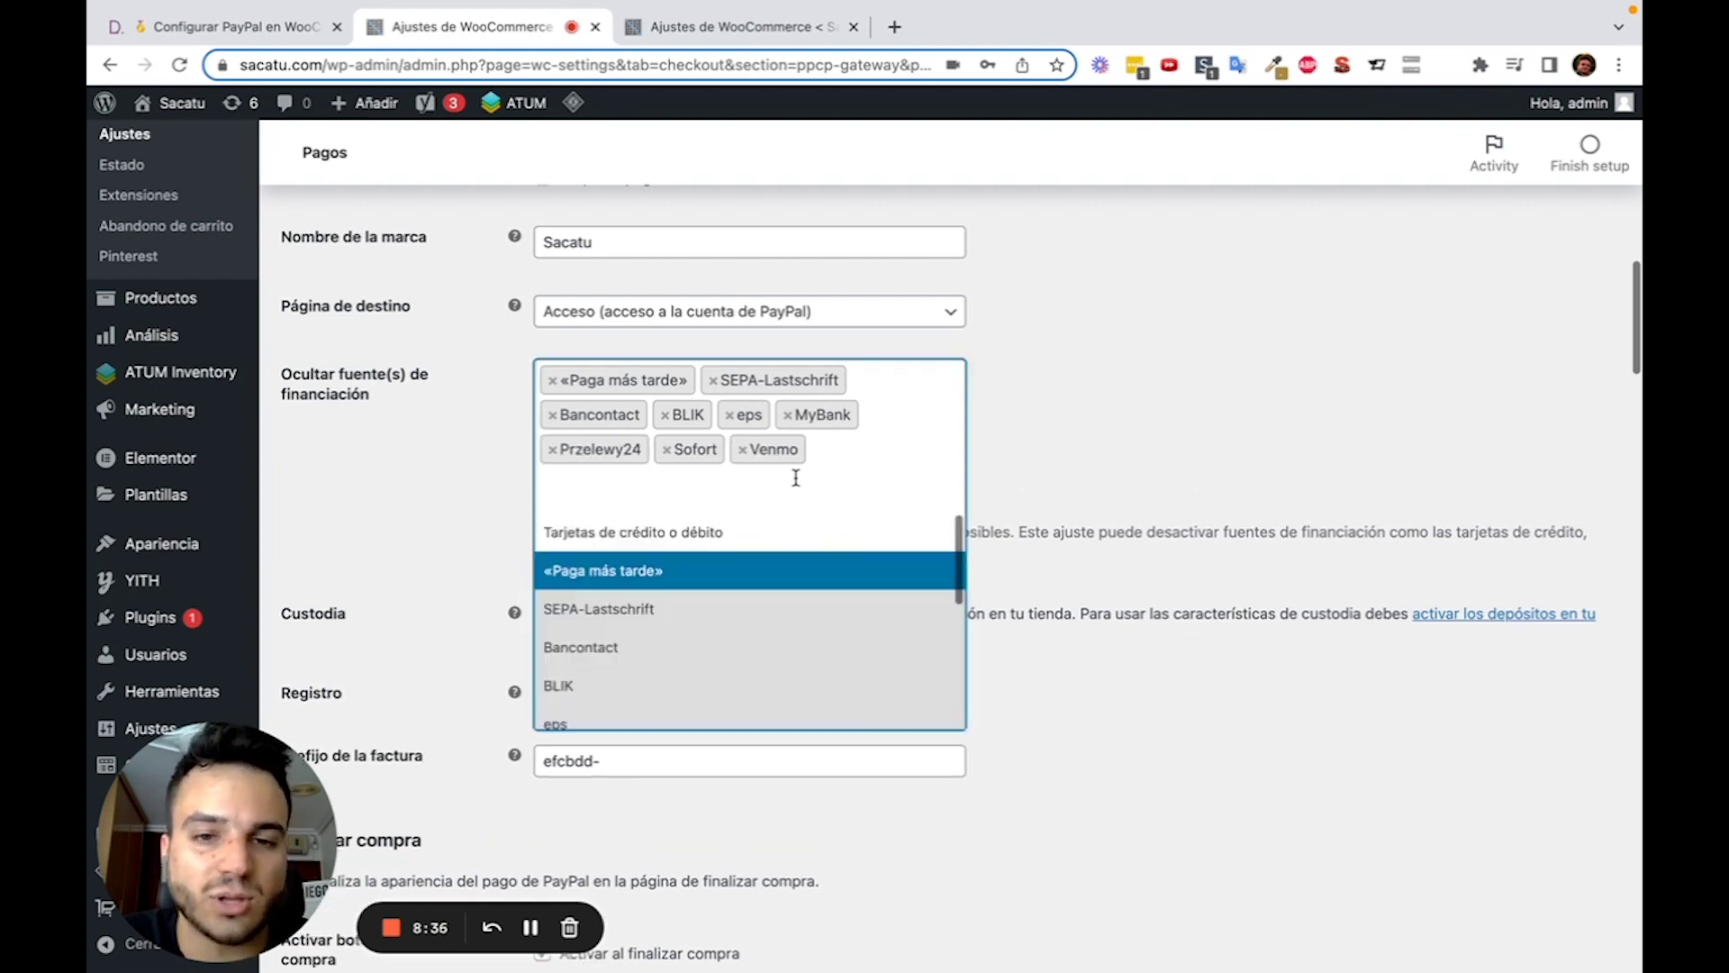
pyautogui.scroll(-3, 733, 675)
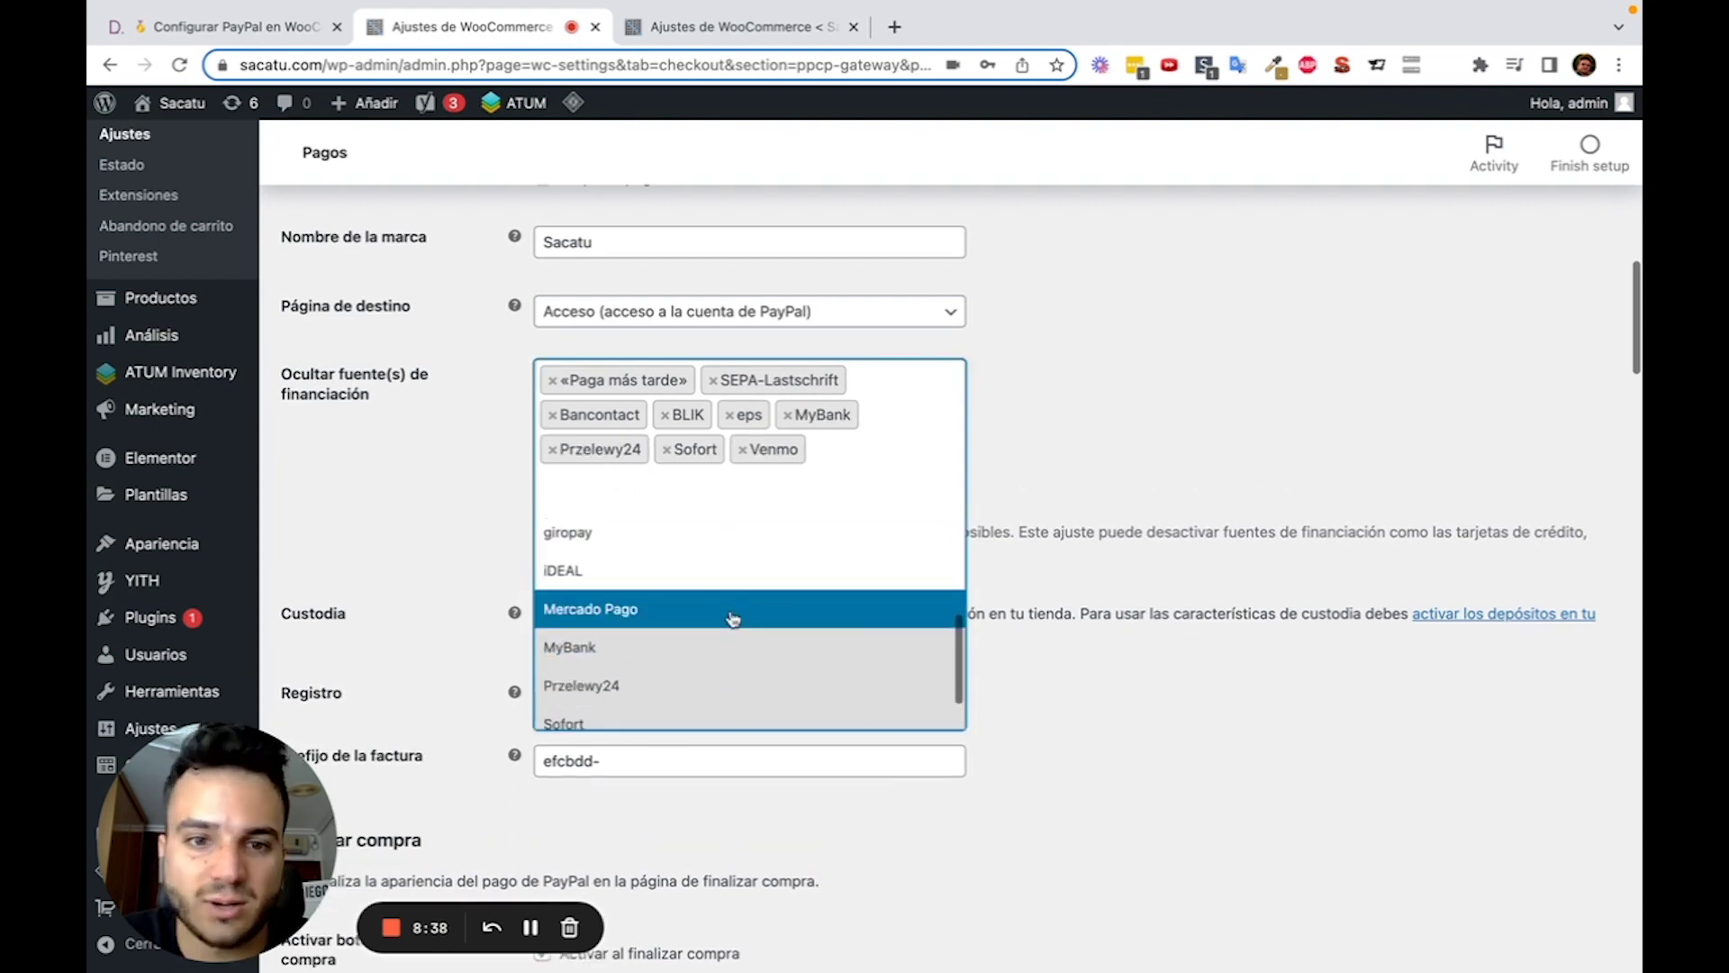
pyautogui.click(729, 609)
pyautogui.click(734, 493)
pyautogui.scroll(-3, 702, 637)
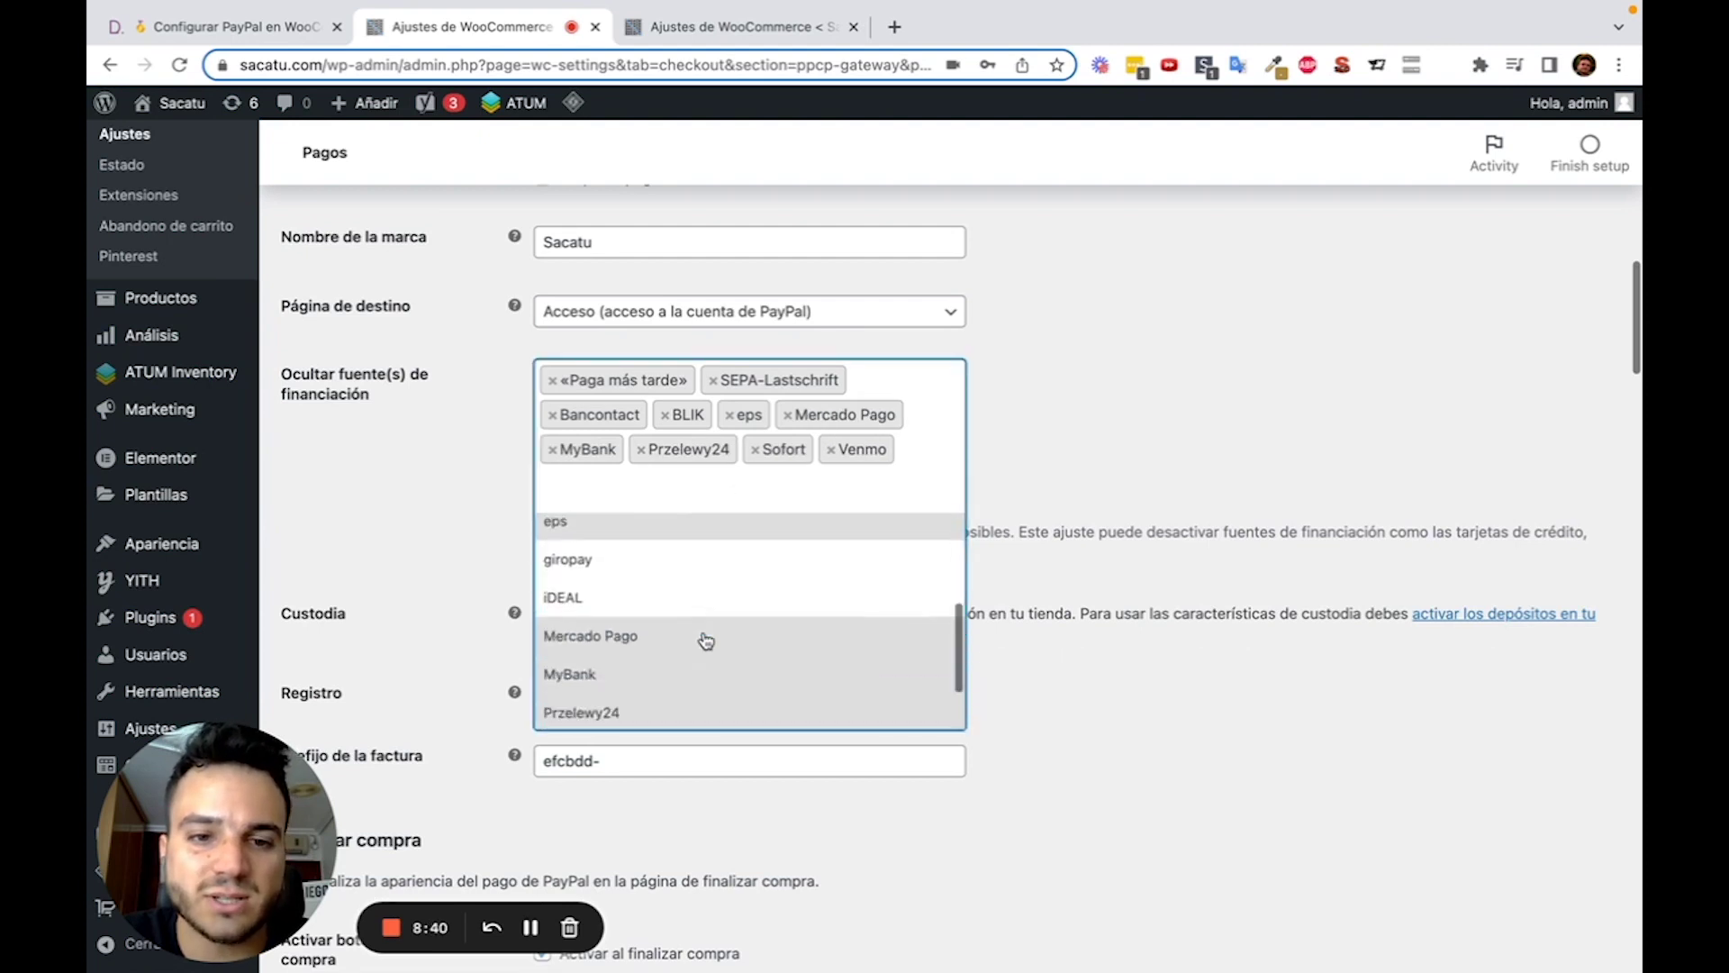
pyautogui.click(684, 586)
pyautogui.click(706, 492)
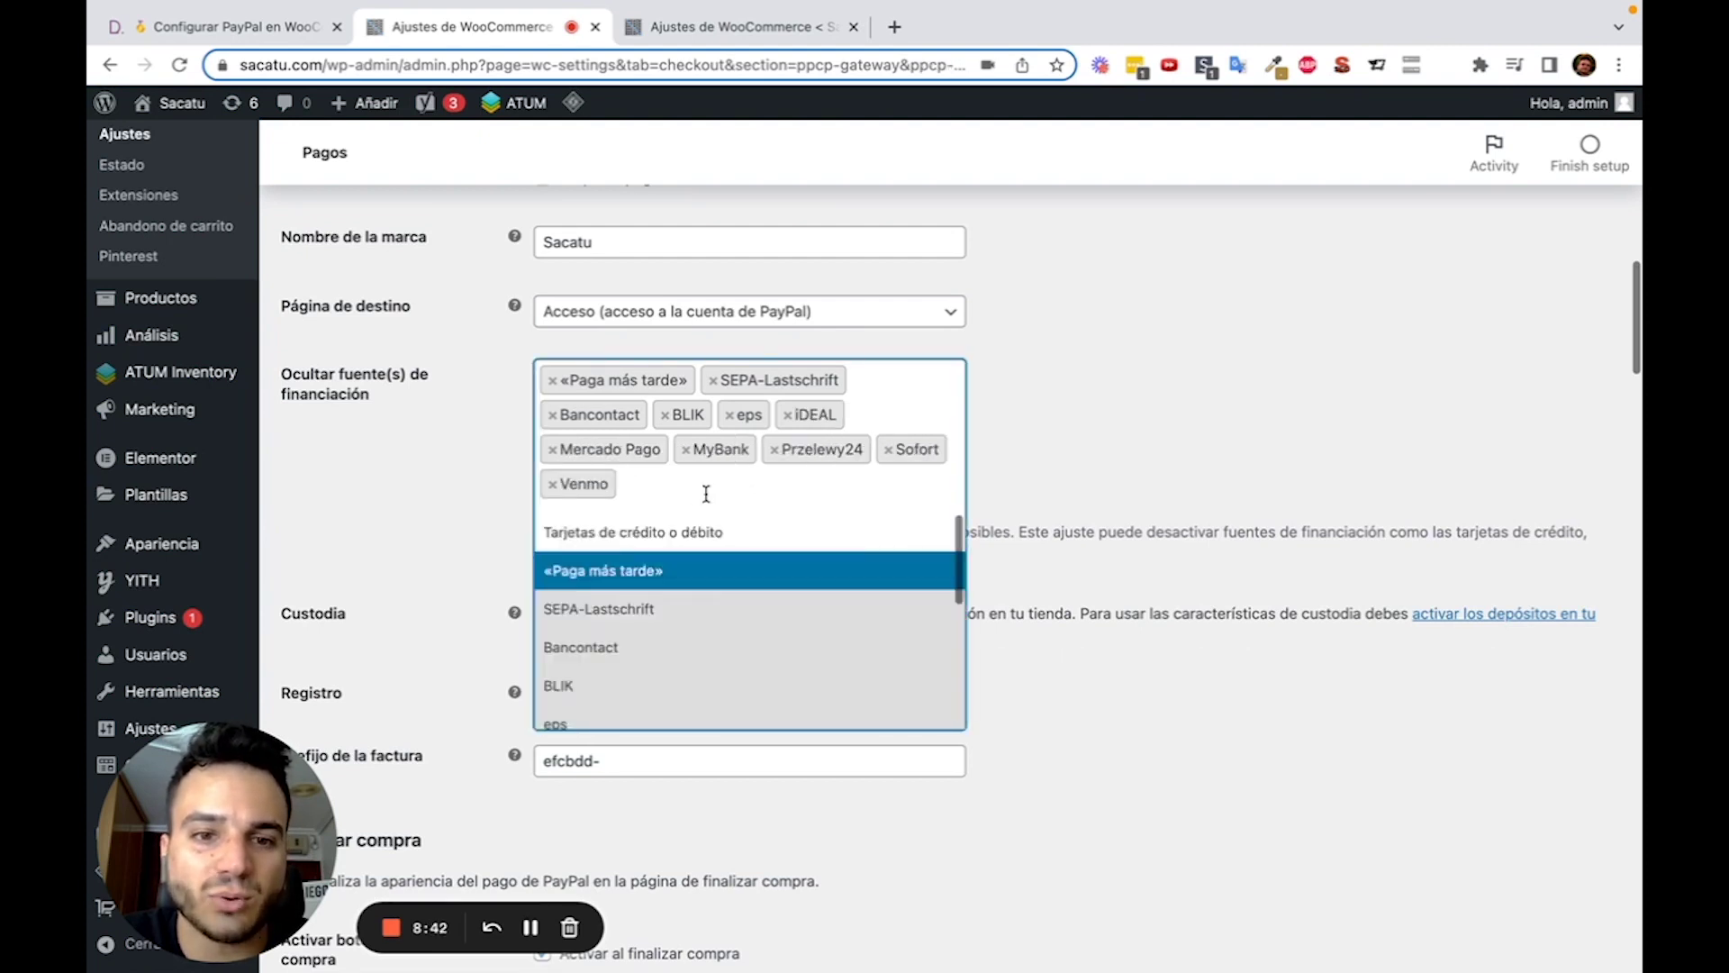
pyautogui.scroll(-3, 671, 602)
pyautogui.scroll(1, 664, 581)
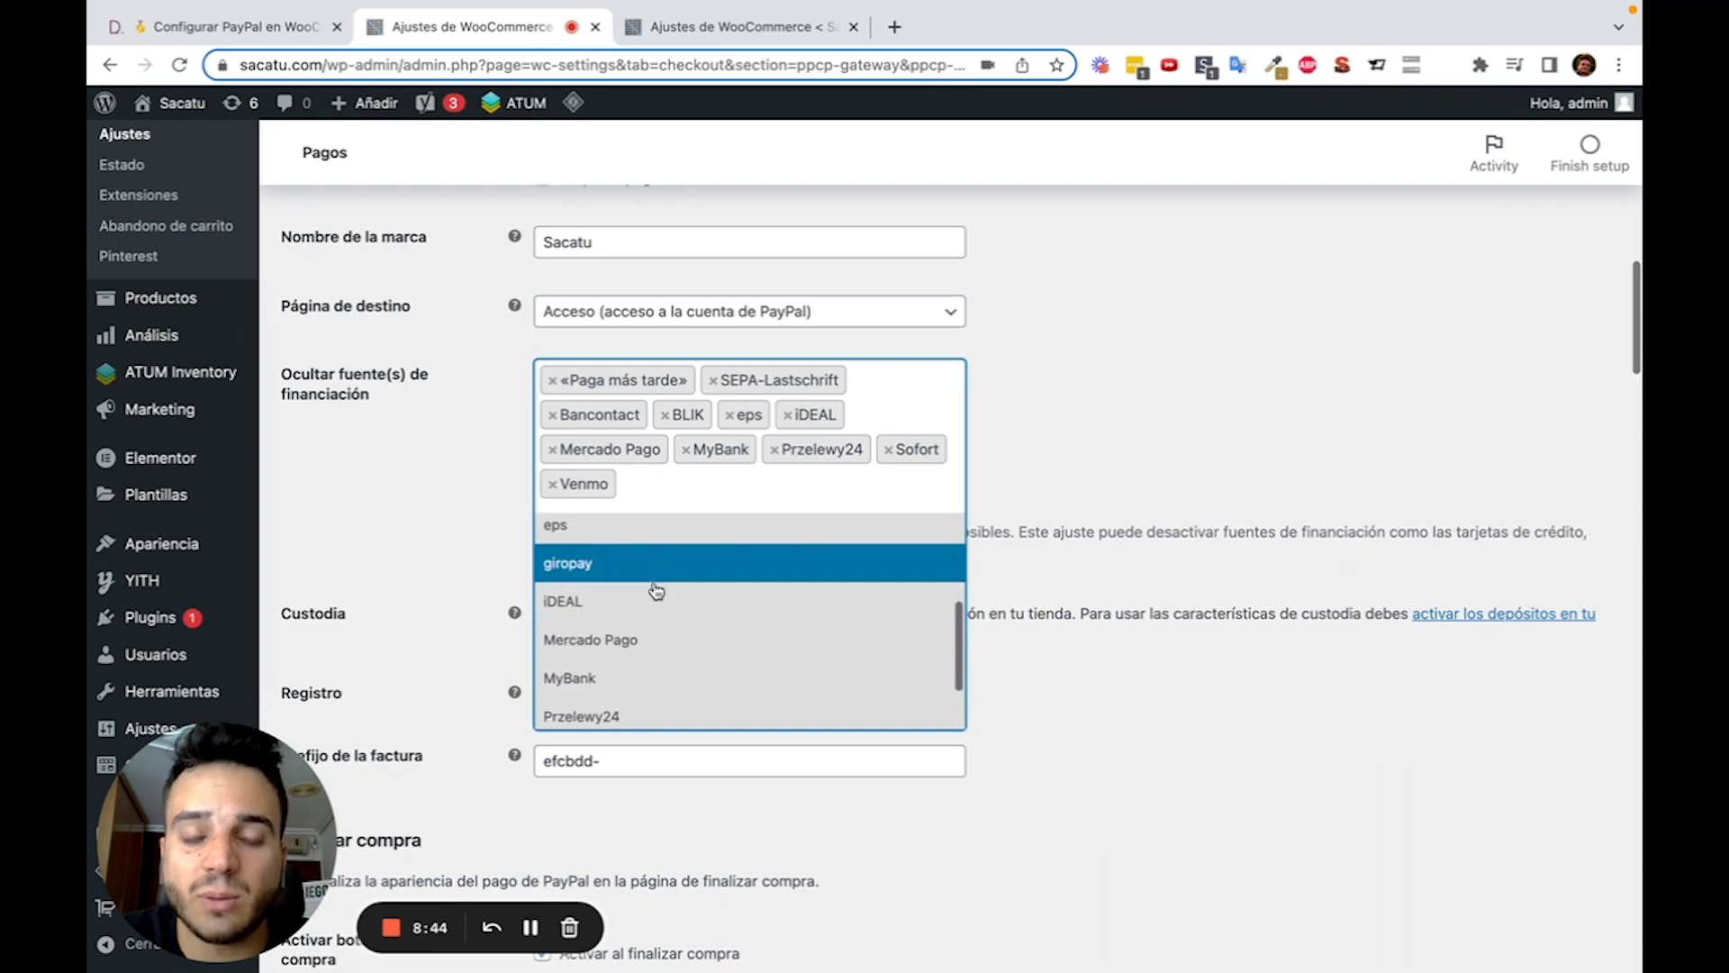
pyautogui.click(645, 579)
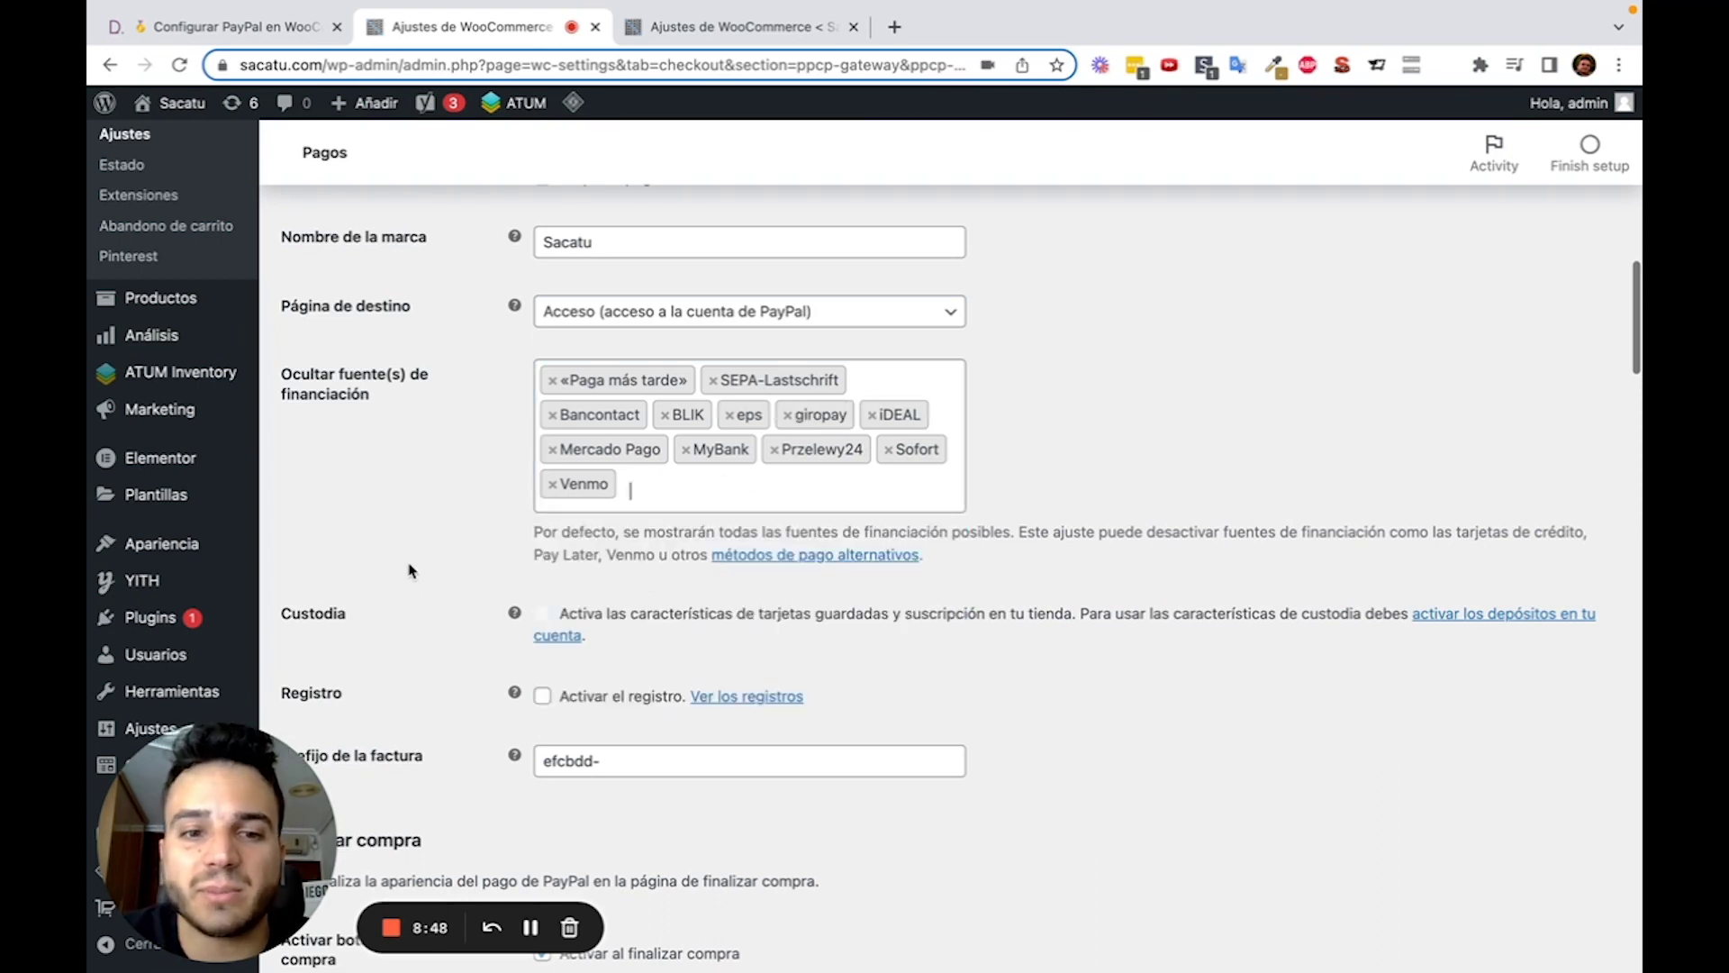
# Turn off the checkout «Paga más tarde» message and PayPal buttons and message on product pages.
pyautogui.scroll(-4, 407, 567)
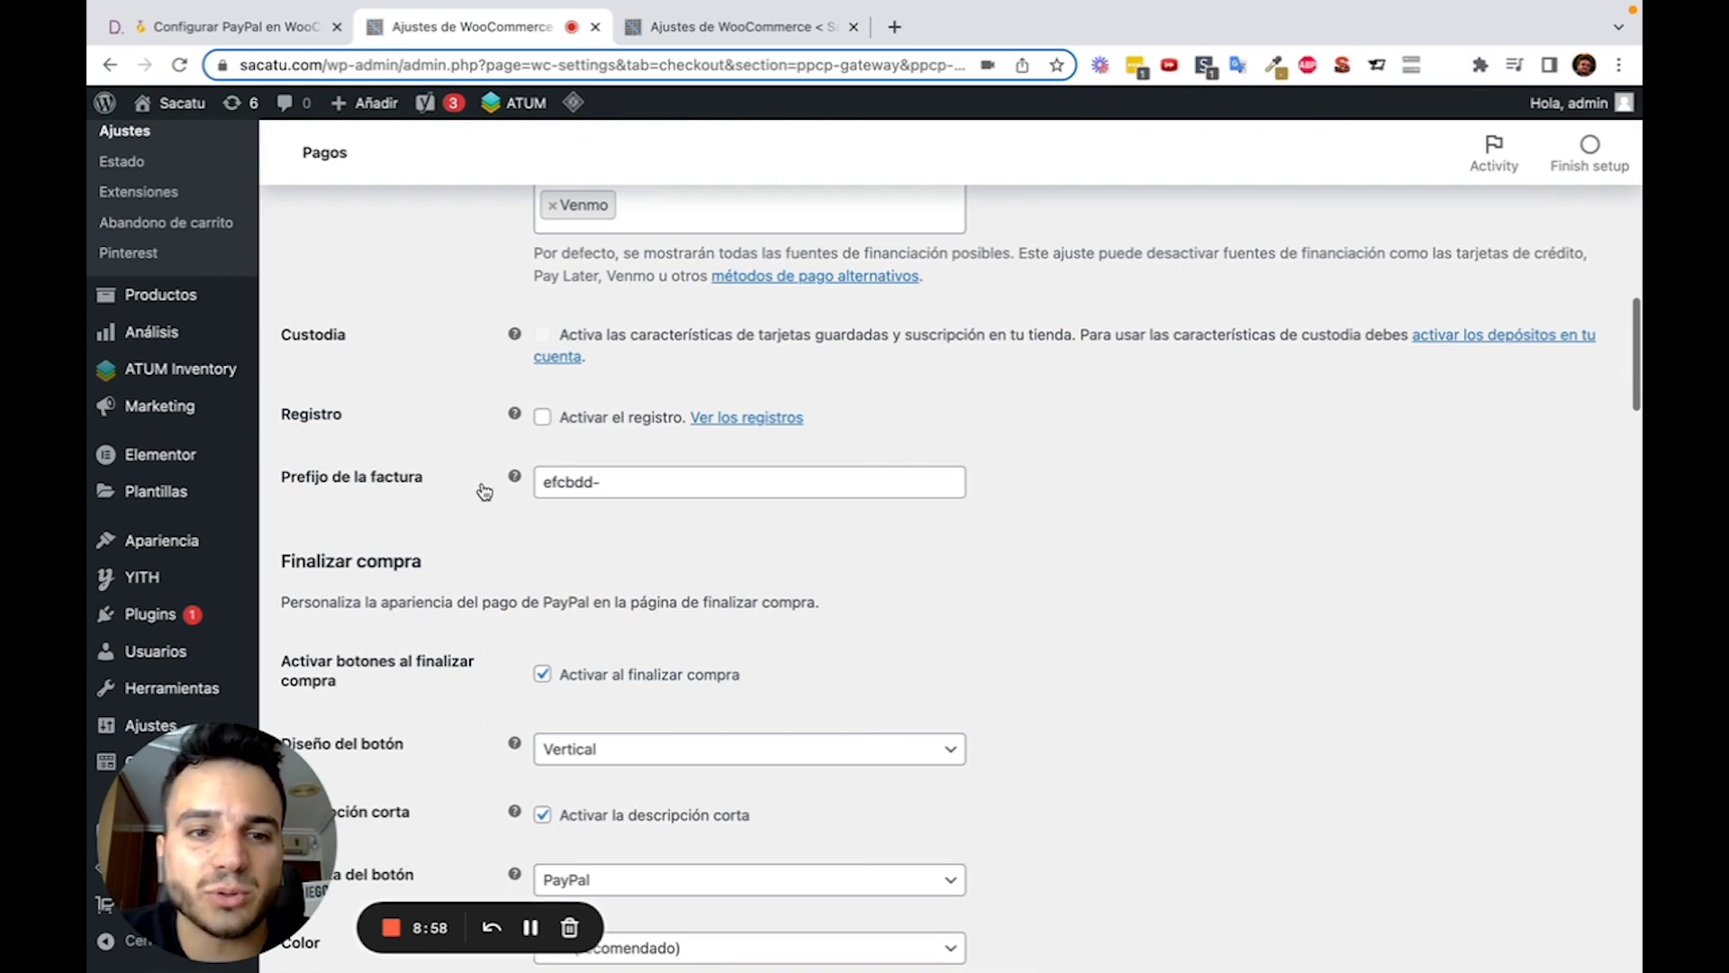
pyautogui.scroll(-2, 468, 547)
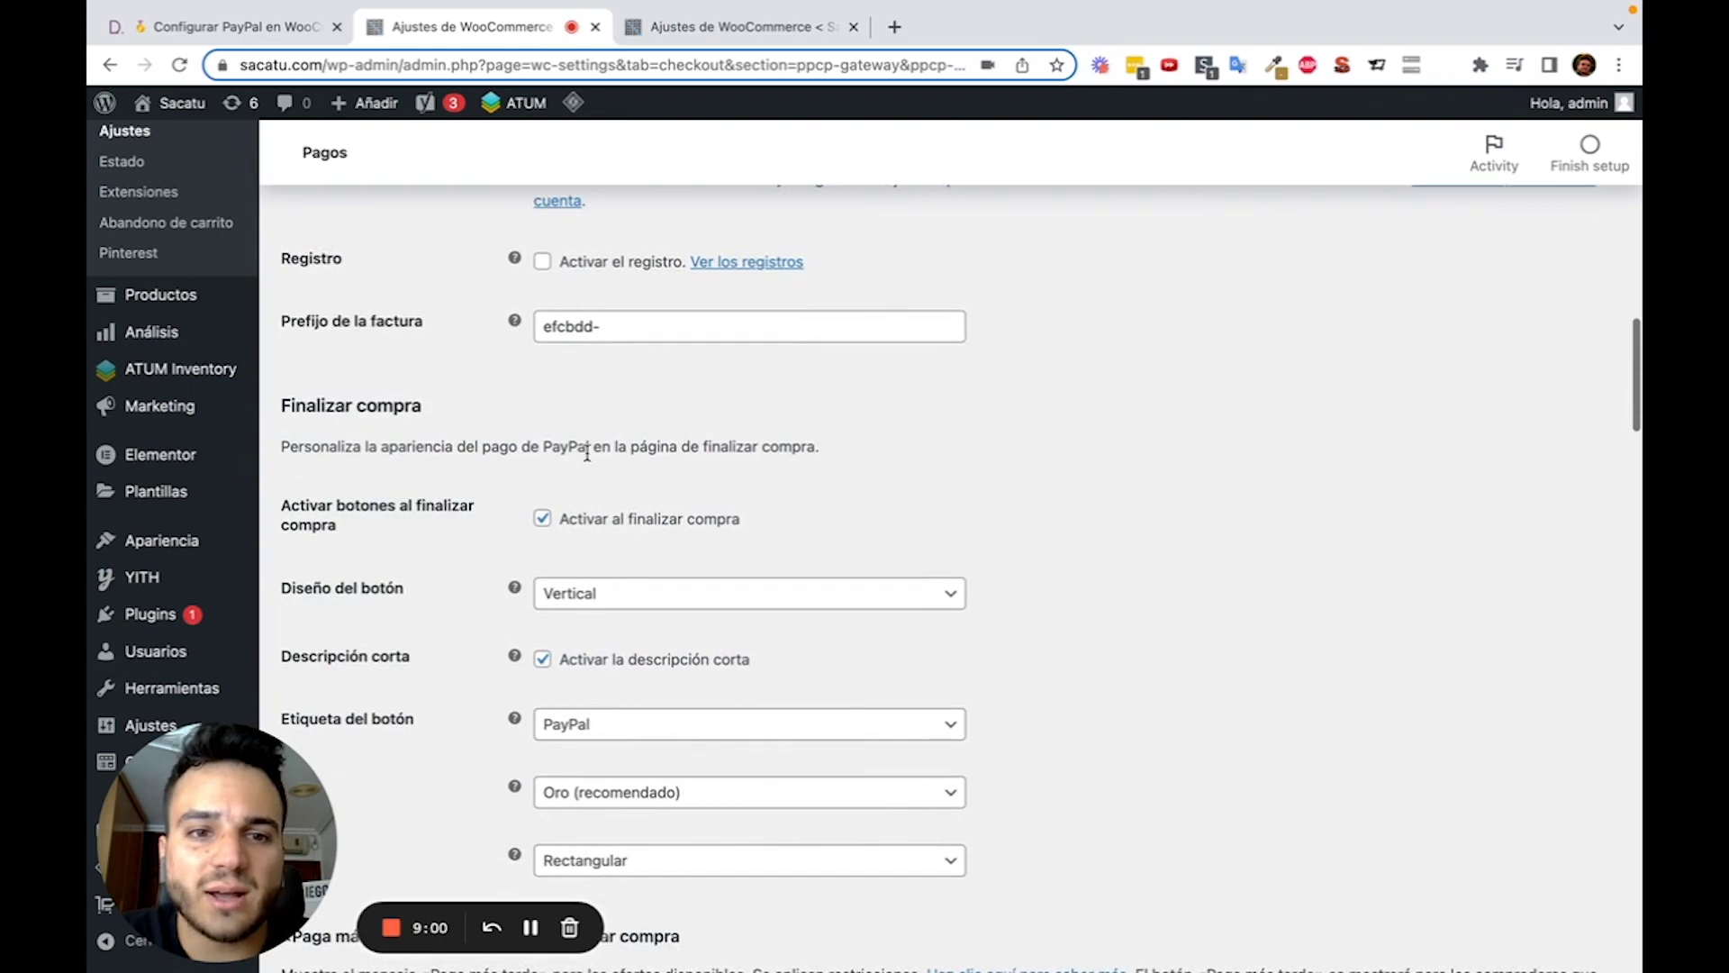
pyautogui.scroll(-1, 588, 453)
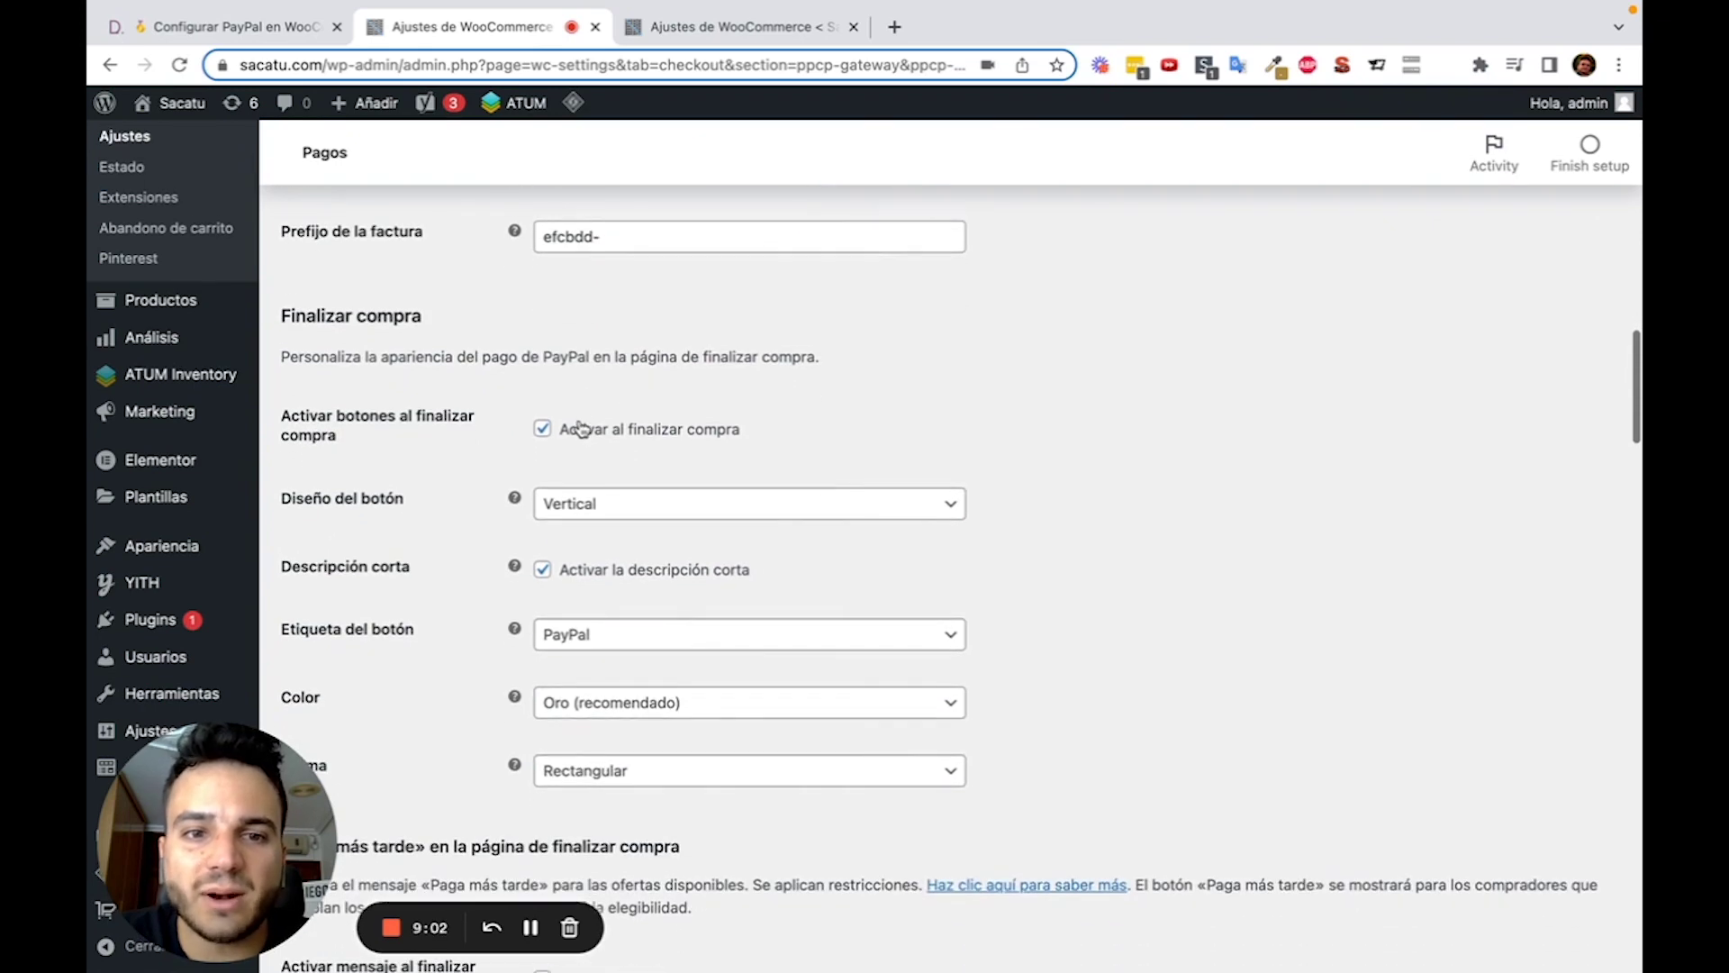
pyautogui.scroll(-4, 596, 504)
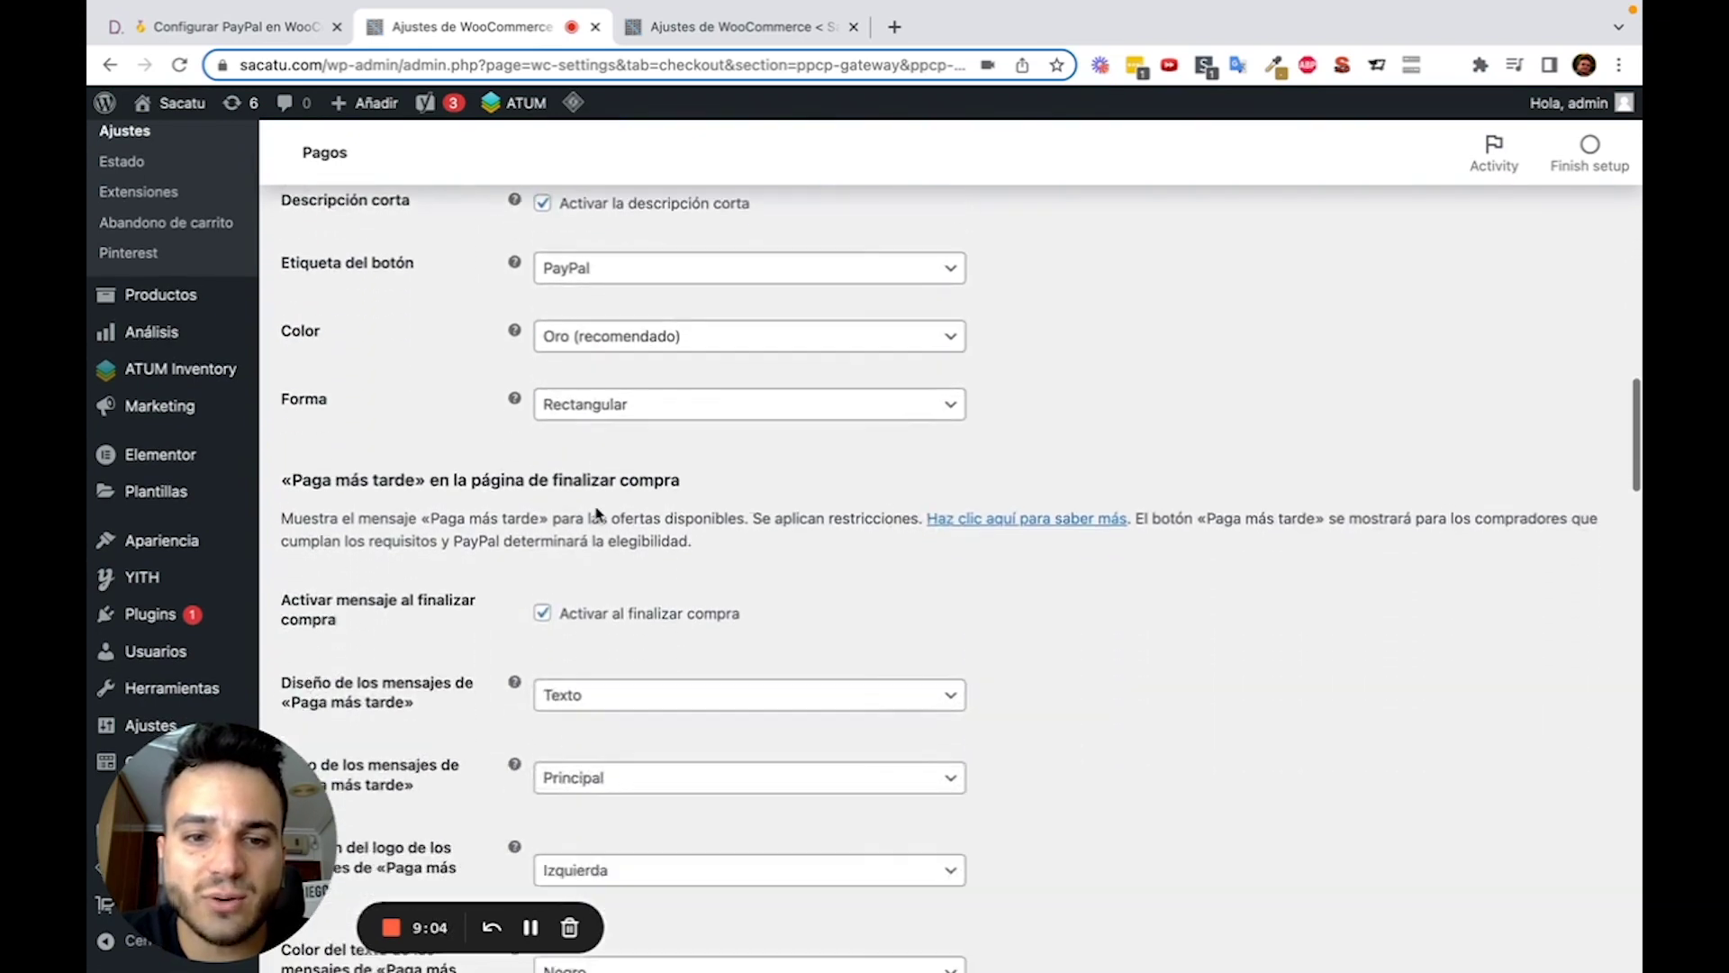
pyautogui.scroll(1, 596, 514)
pyautogui.scroll(-1, 673, 520)
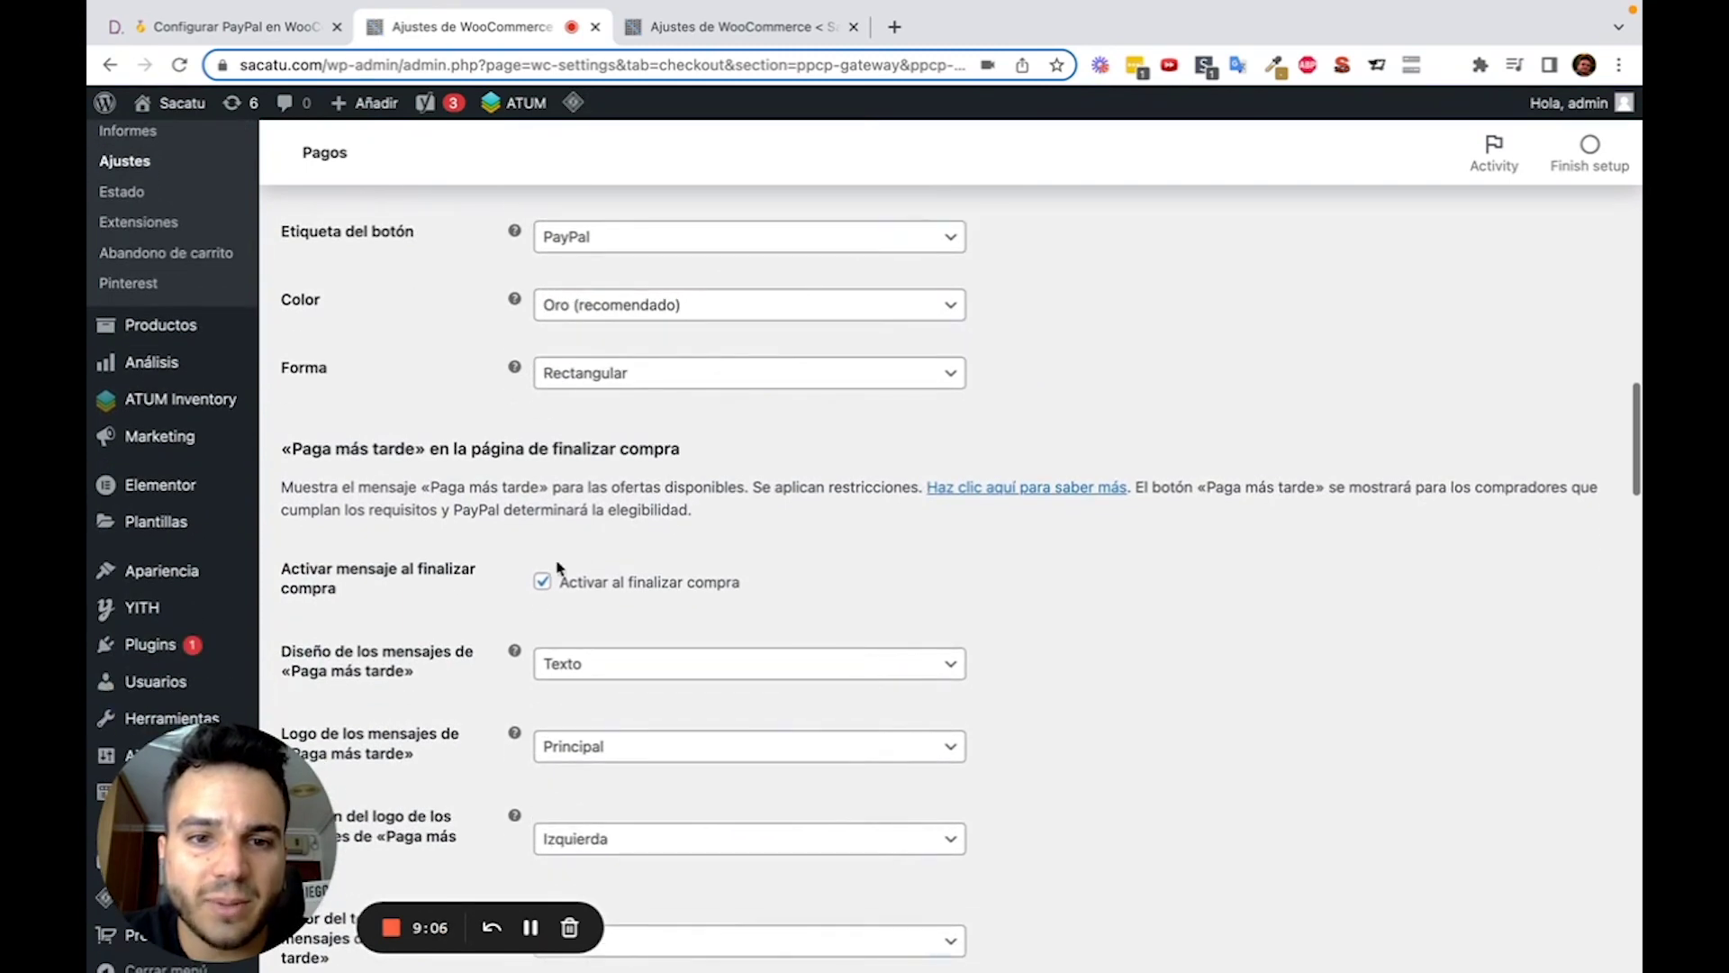
pyautogui.click(542, 582)
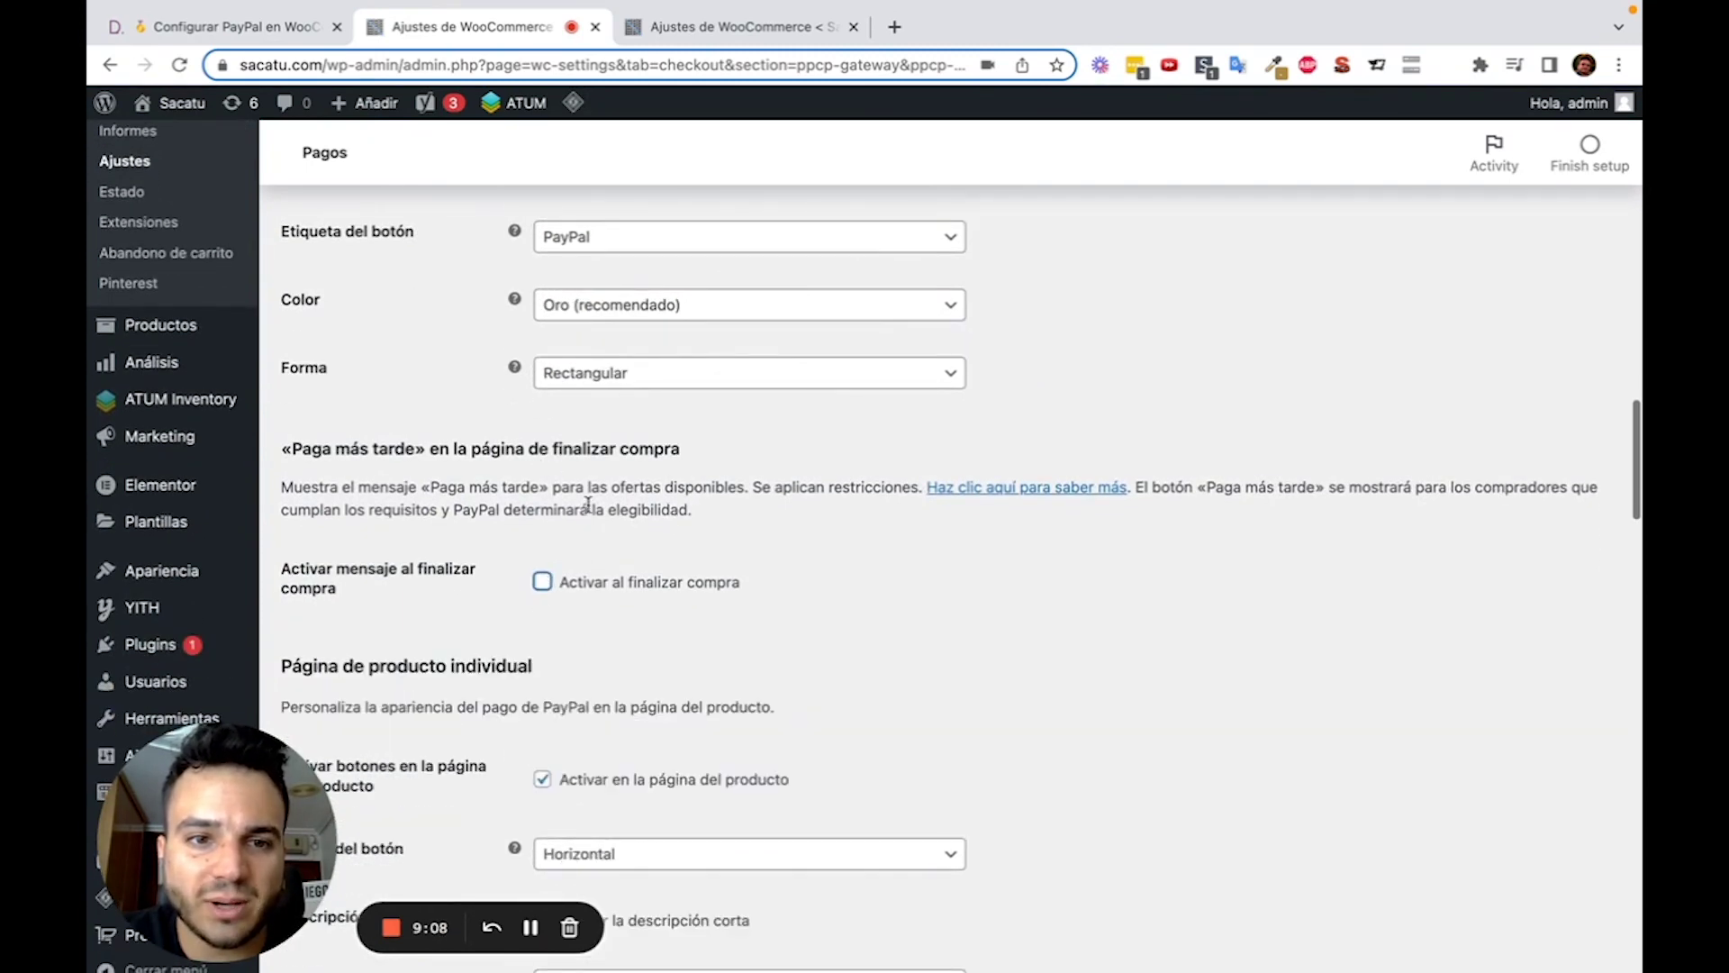
pyautogui.scroll(-4, 588, 504)
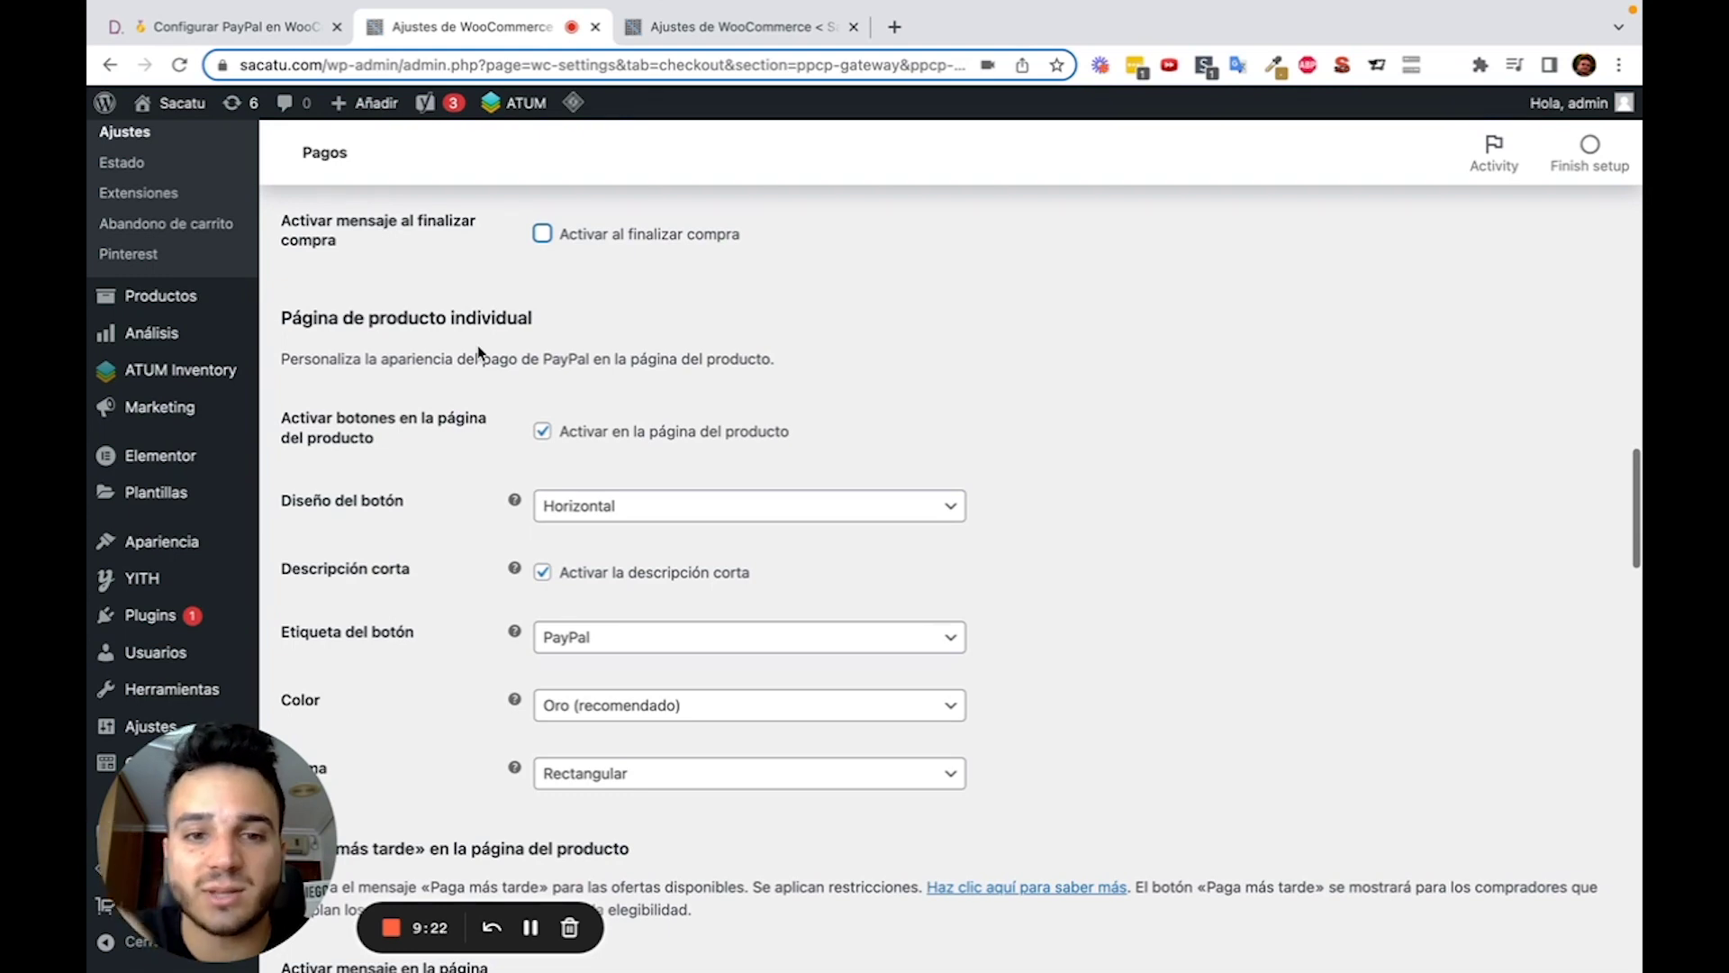
pyautogui.click(542, 431)
pyautogui.scroll(-3, 605, 446)
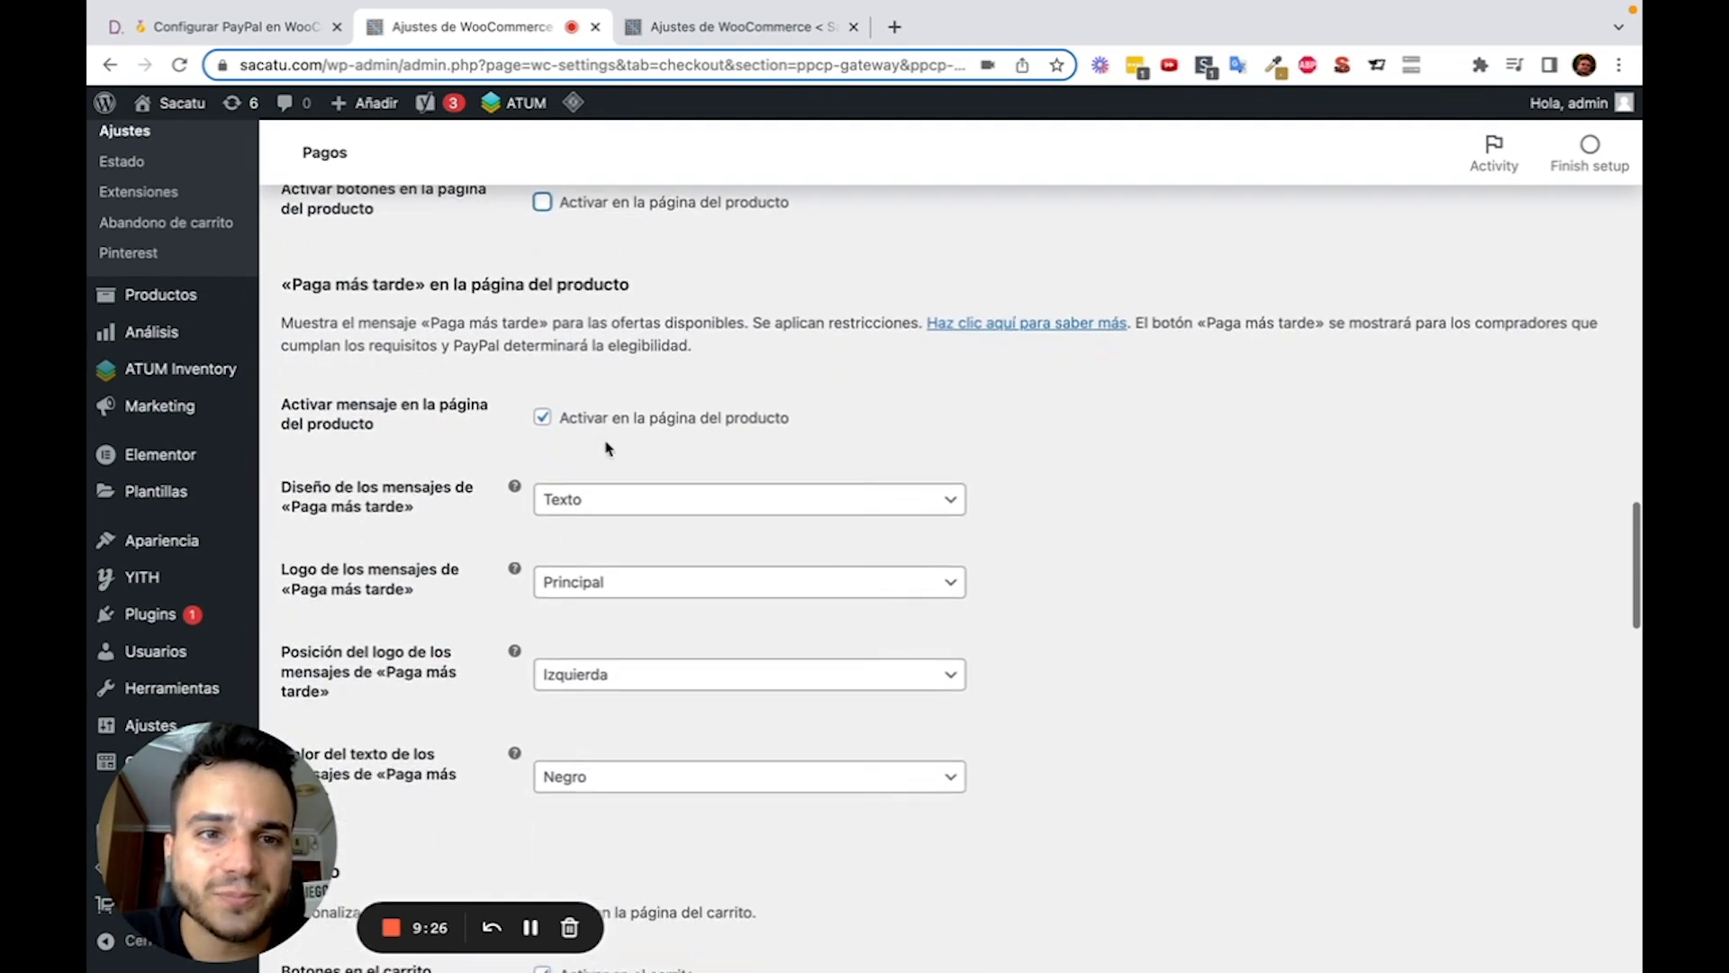
pyautogui.click(543, 420)
# Remove PayPal buttons and message from the cart and mini-cart, then save the settings.
pyautogui.scroll(-2, 546, 421)
pyautogui.scroll(-2, 546, 419)
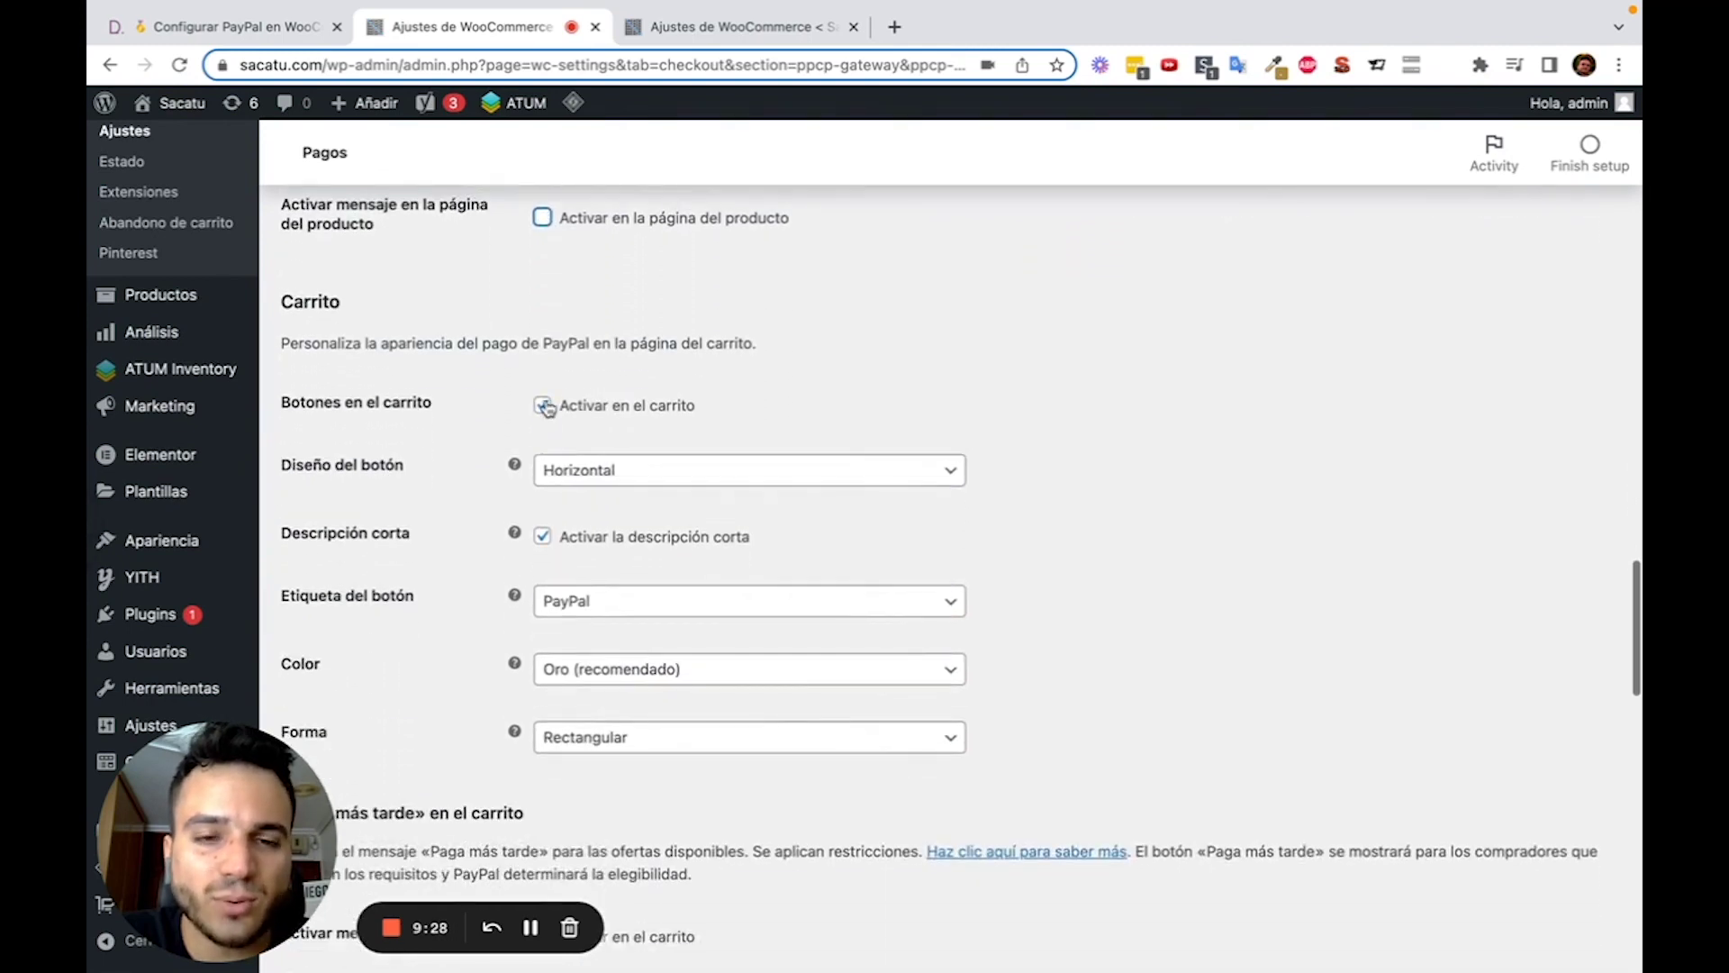
pyautogui.click(543, 407)
pyautogui.scroll(-2, 618, 455)
pyautogui.scroll(-1, 618, 455)
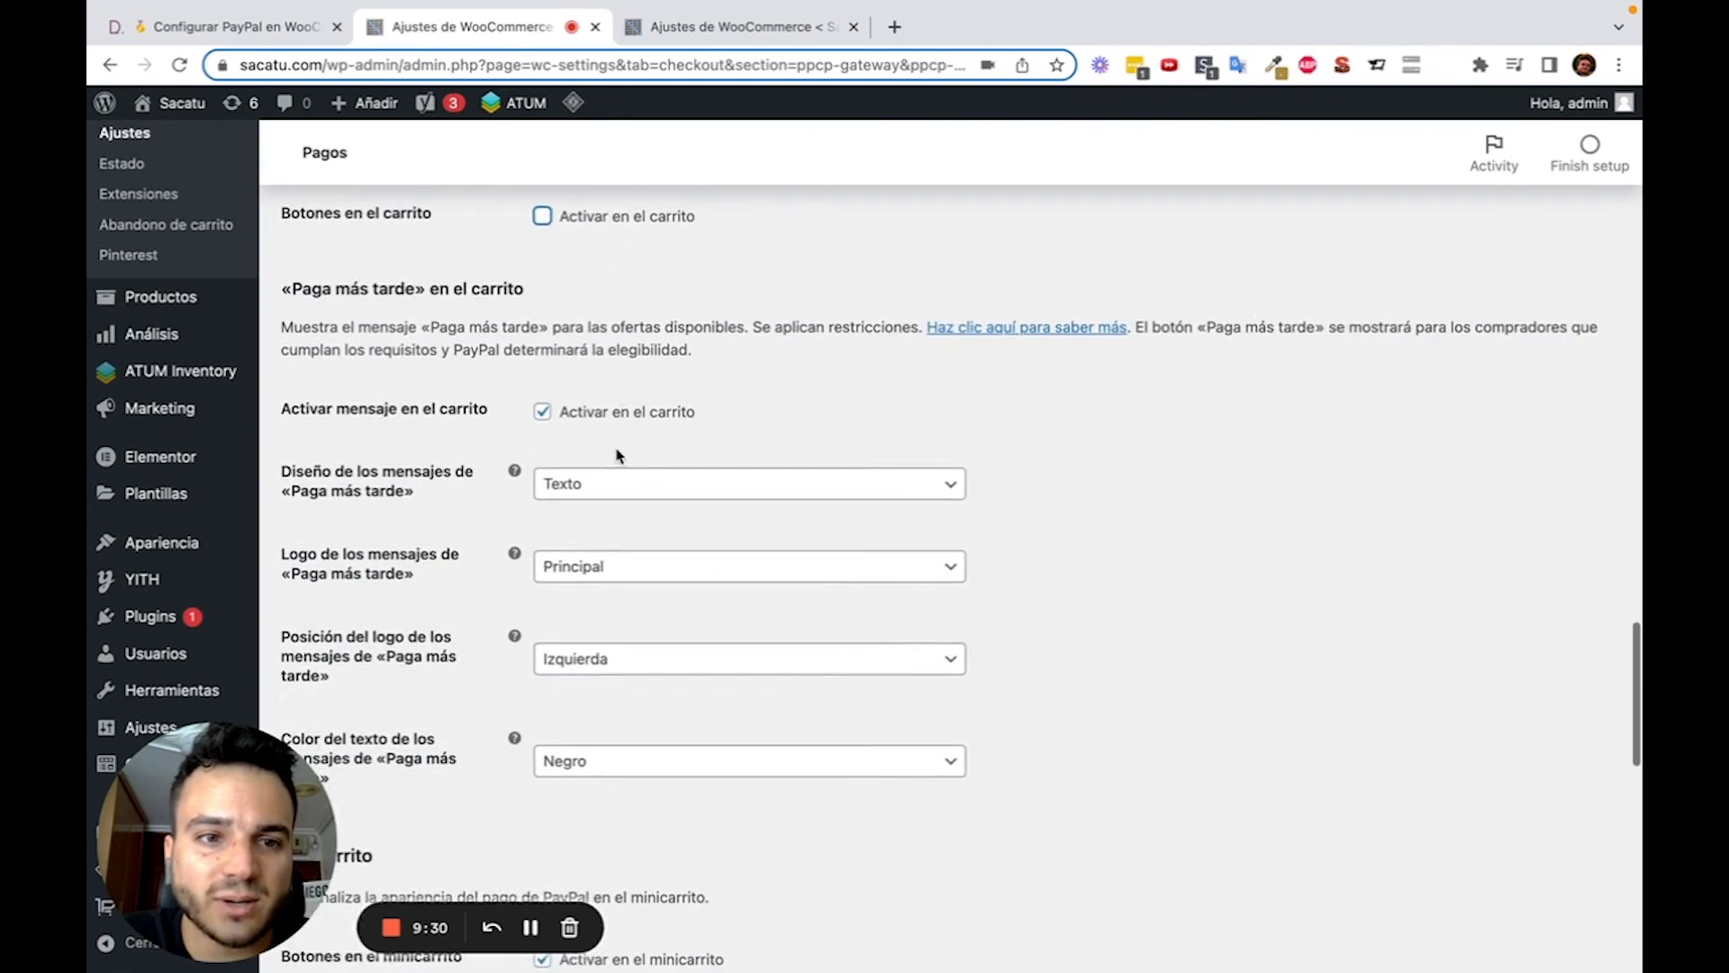
pyautogui.click(544, 411)
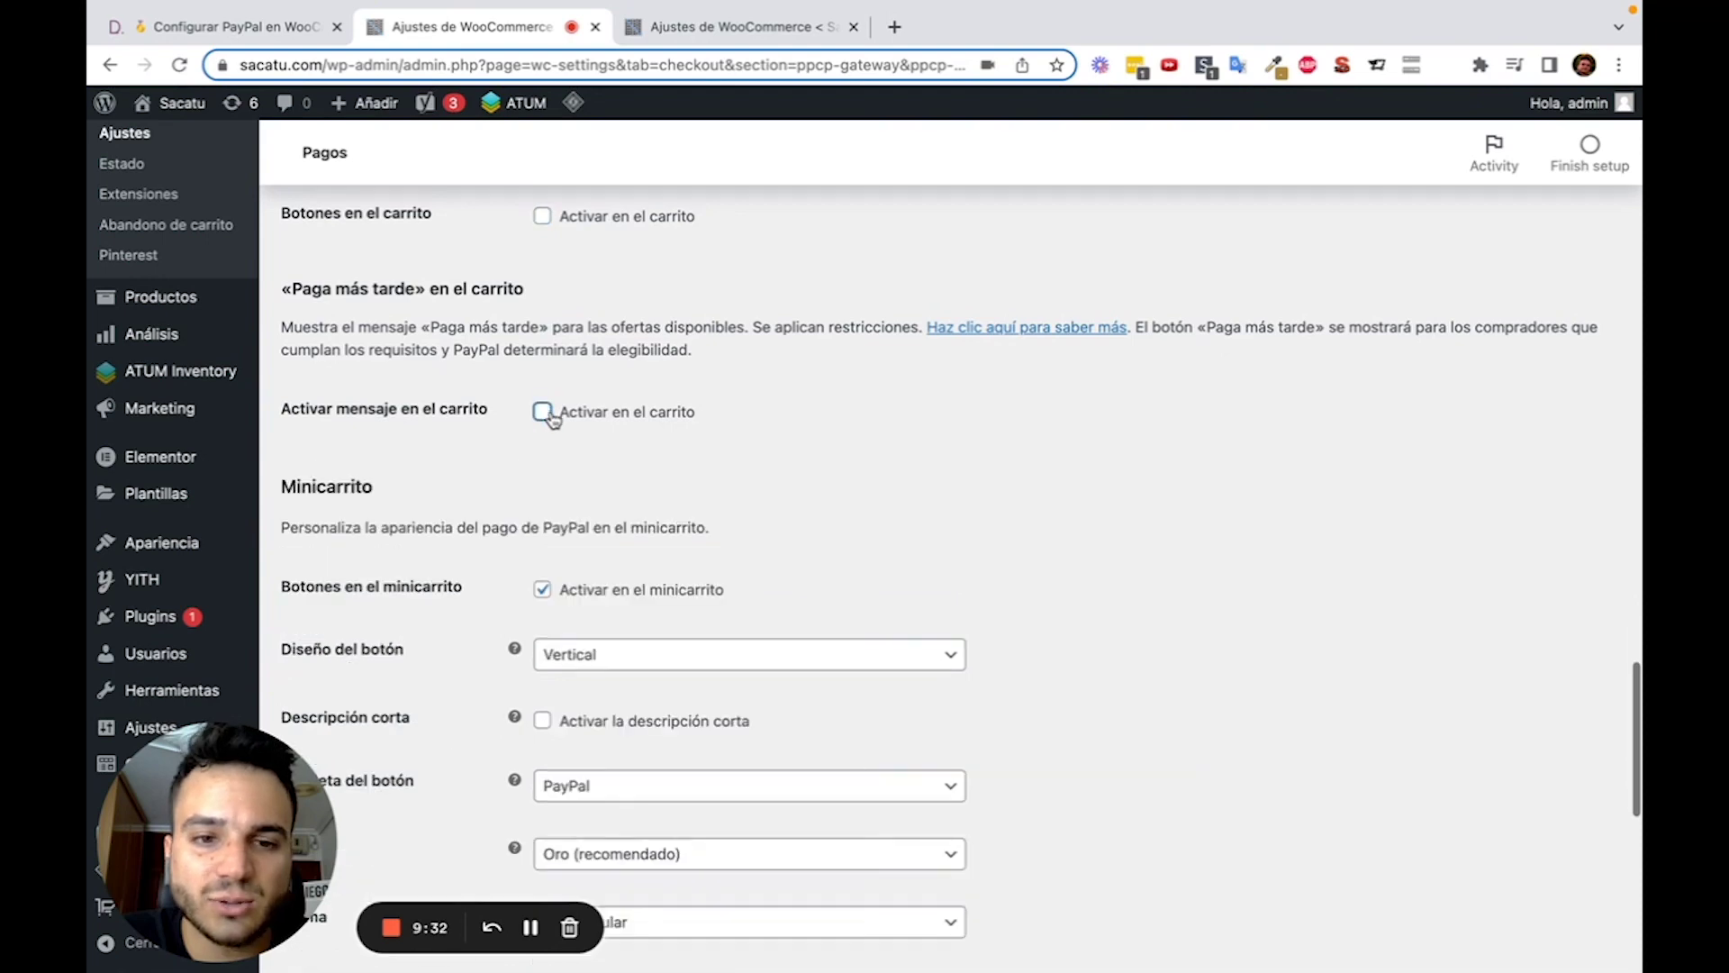
pyautogui.scroll(-2, 617, 502)
pyautogui.click(542, 449)
pyautogui.scroll(-3, 645, 478)
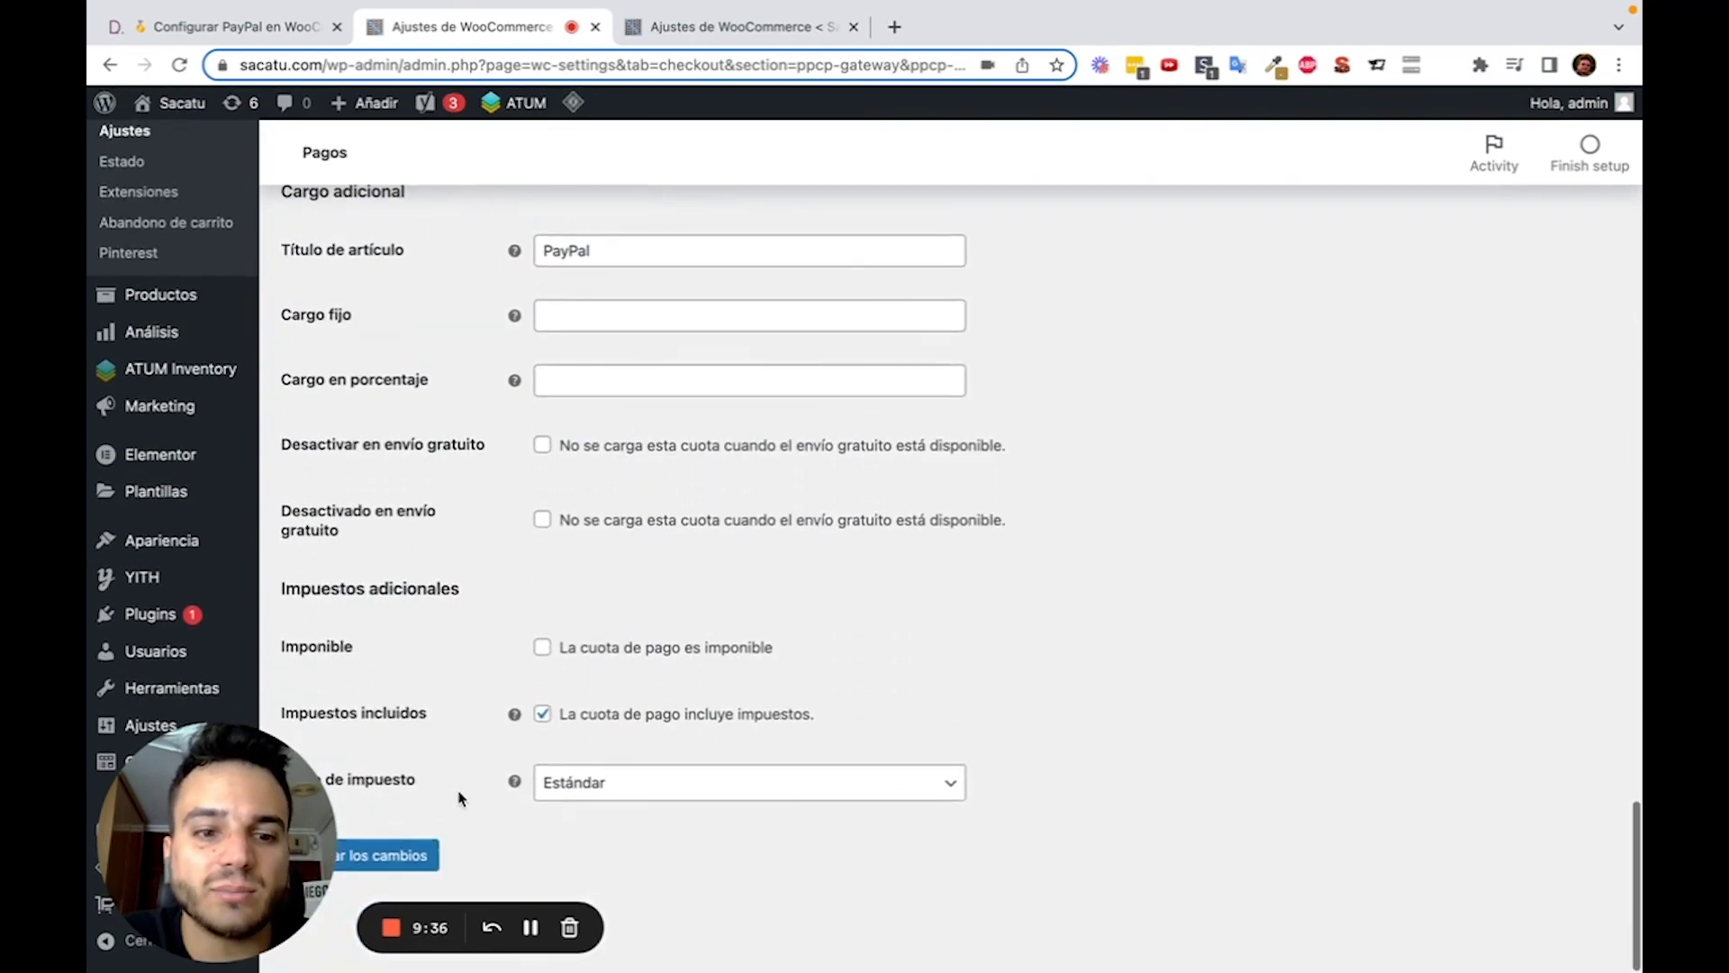
pyautogui.click(397, 854)
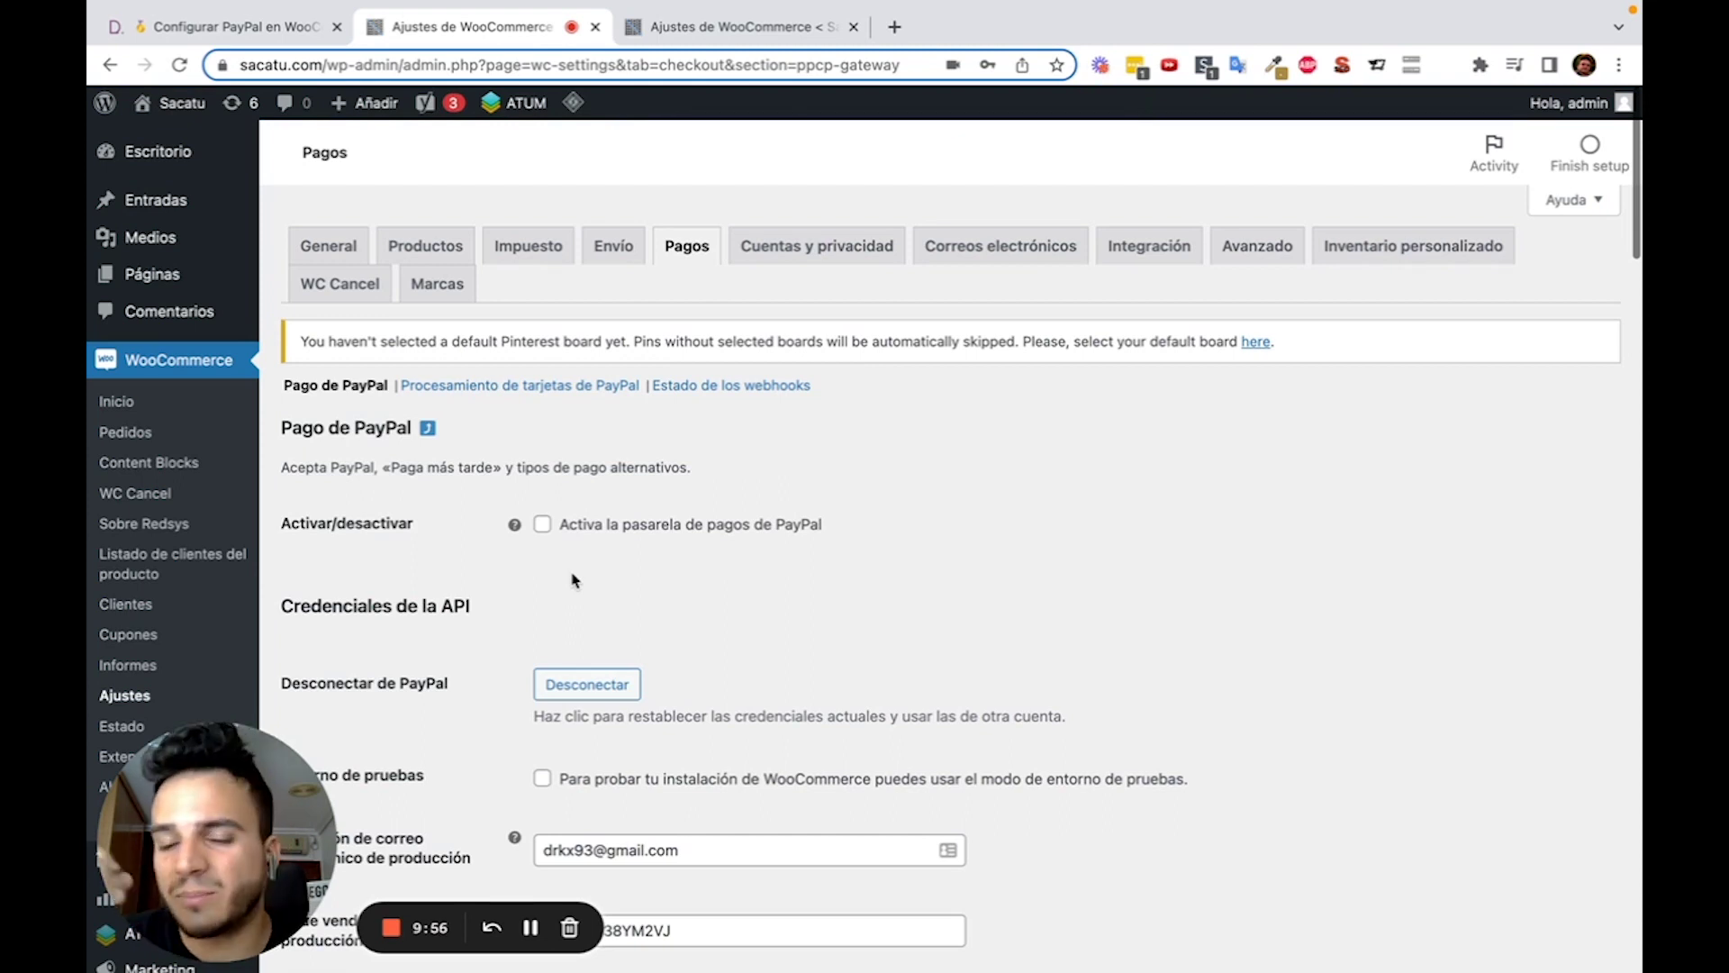
# Enable PayPal card processing with saved-card and subscription features, disabling no cards.
pyautogui.click(583, 385)
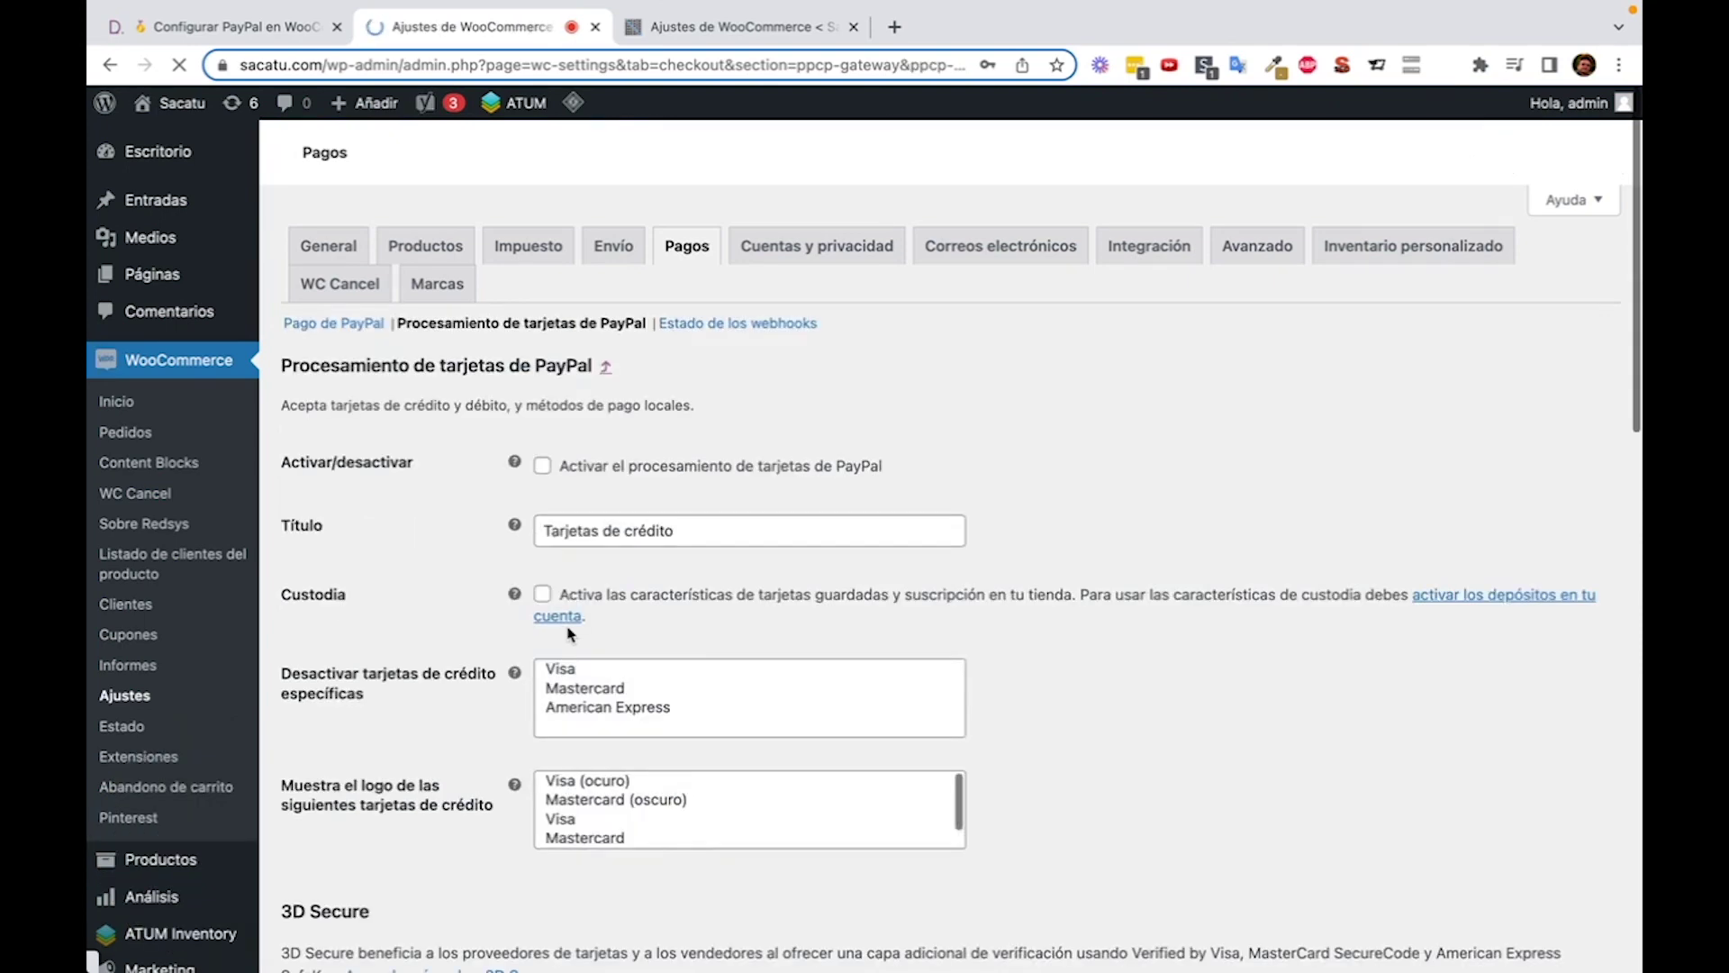
pyautogui.scroll(-3, 590, 467)
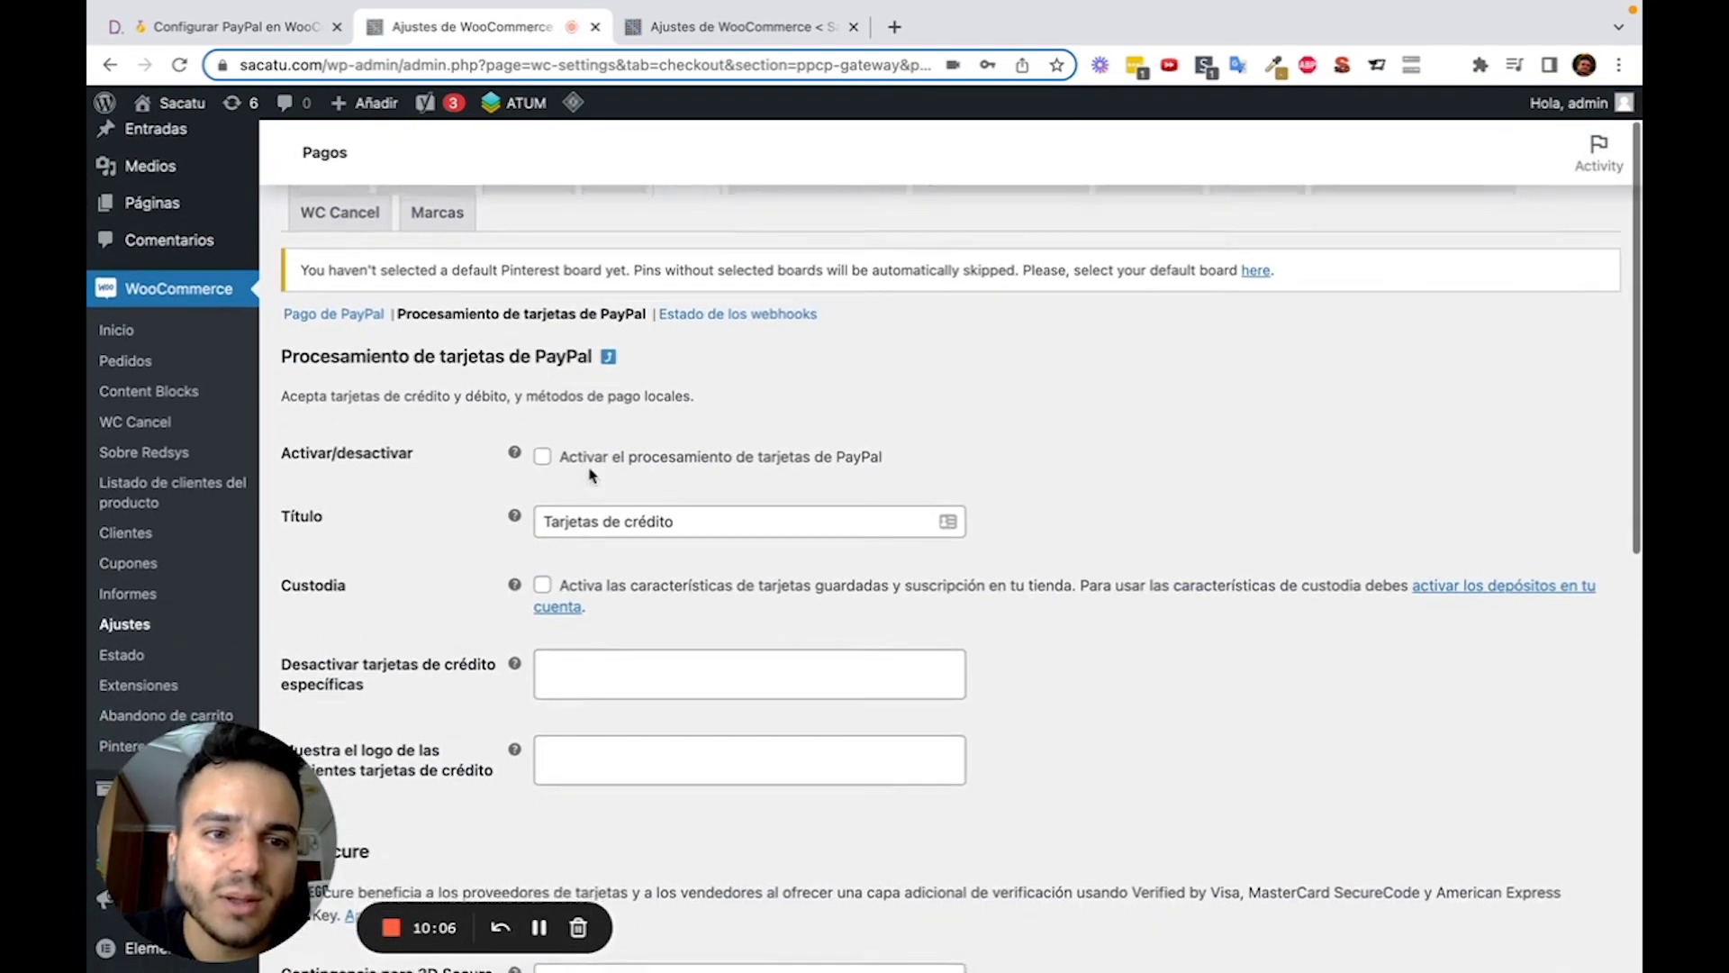
pyautogui.click(542, 412)
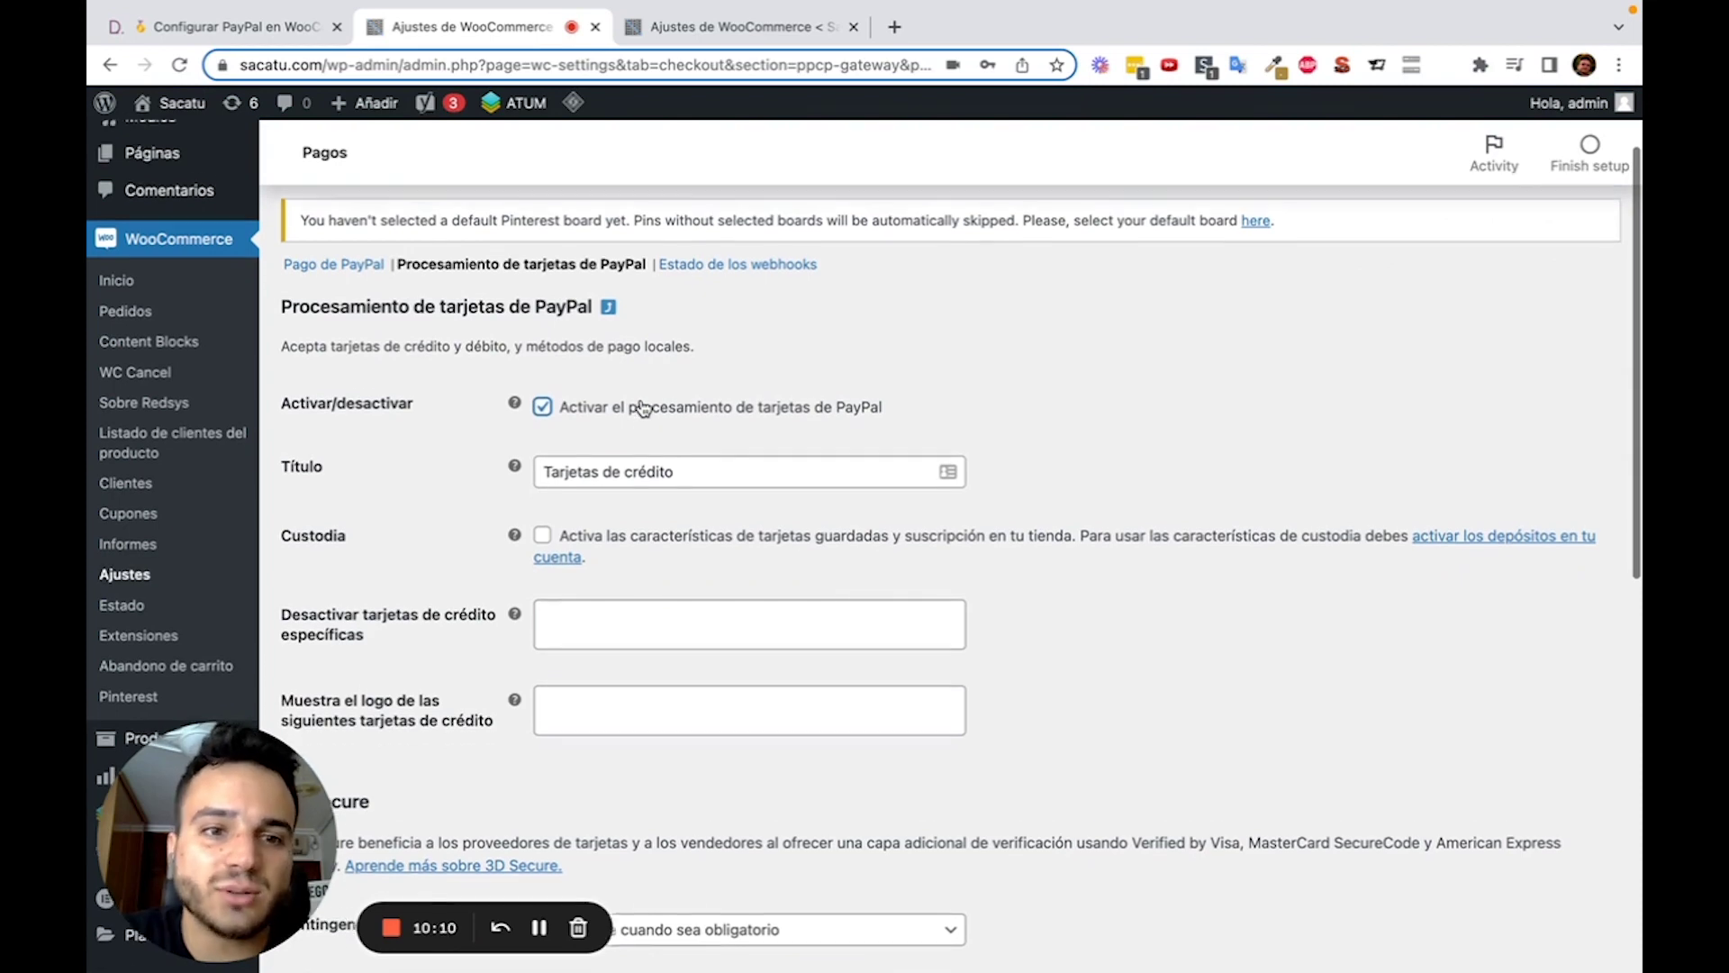
pyautogui.scroll(-1, 642, 408)
pyautogui.click(543, 498)
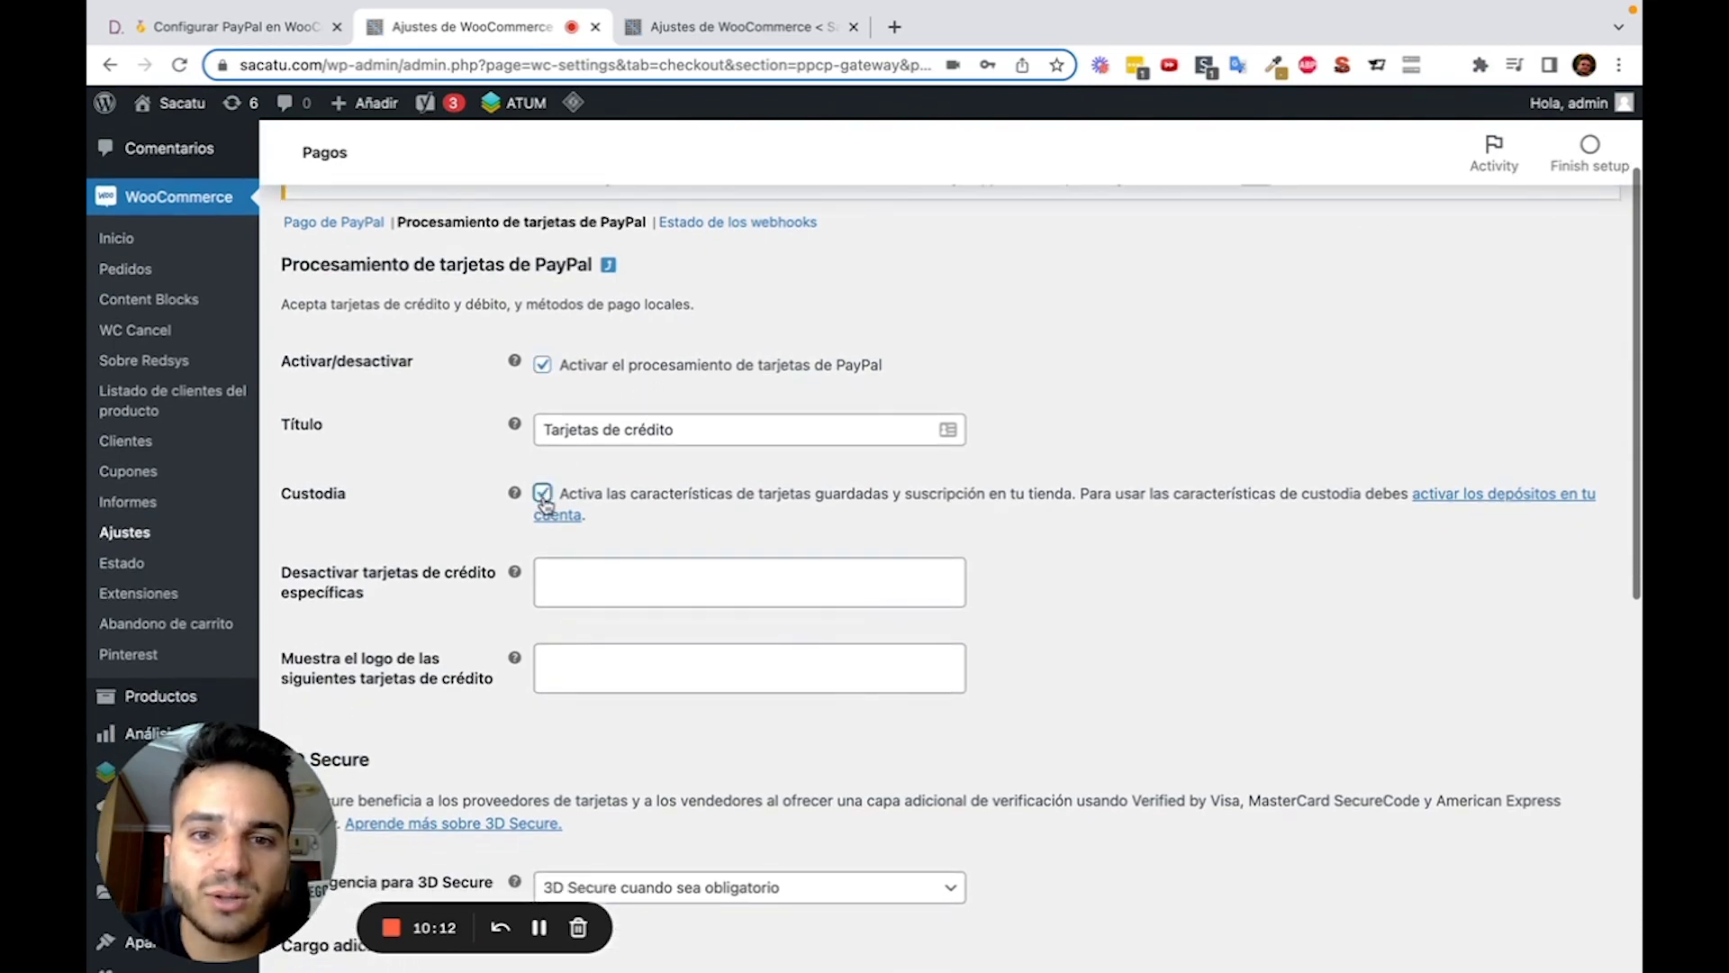
pyautogui.scroll(-1, 740, 505)
pyautogui.scroll(-1, 683, 524)
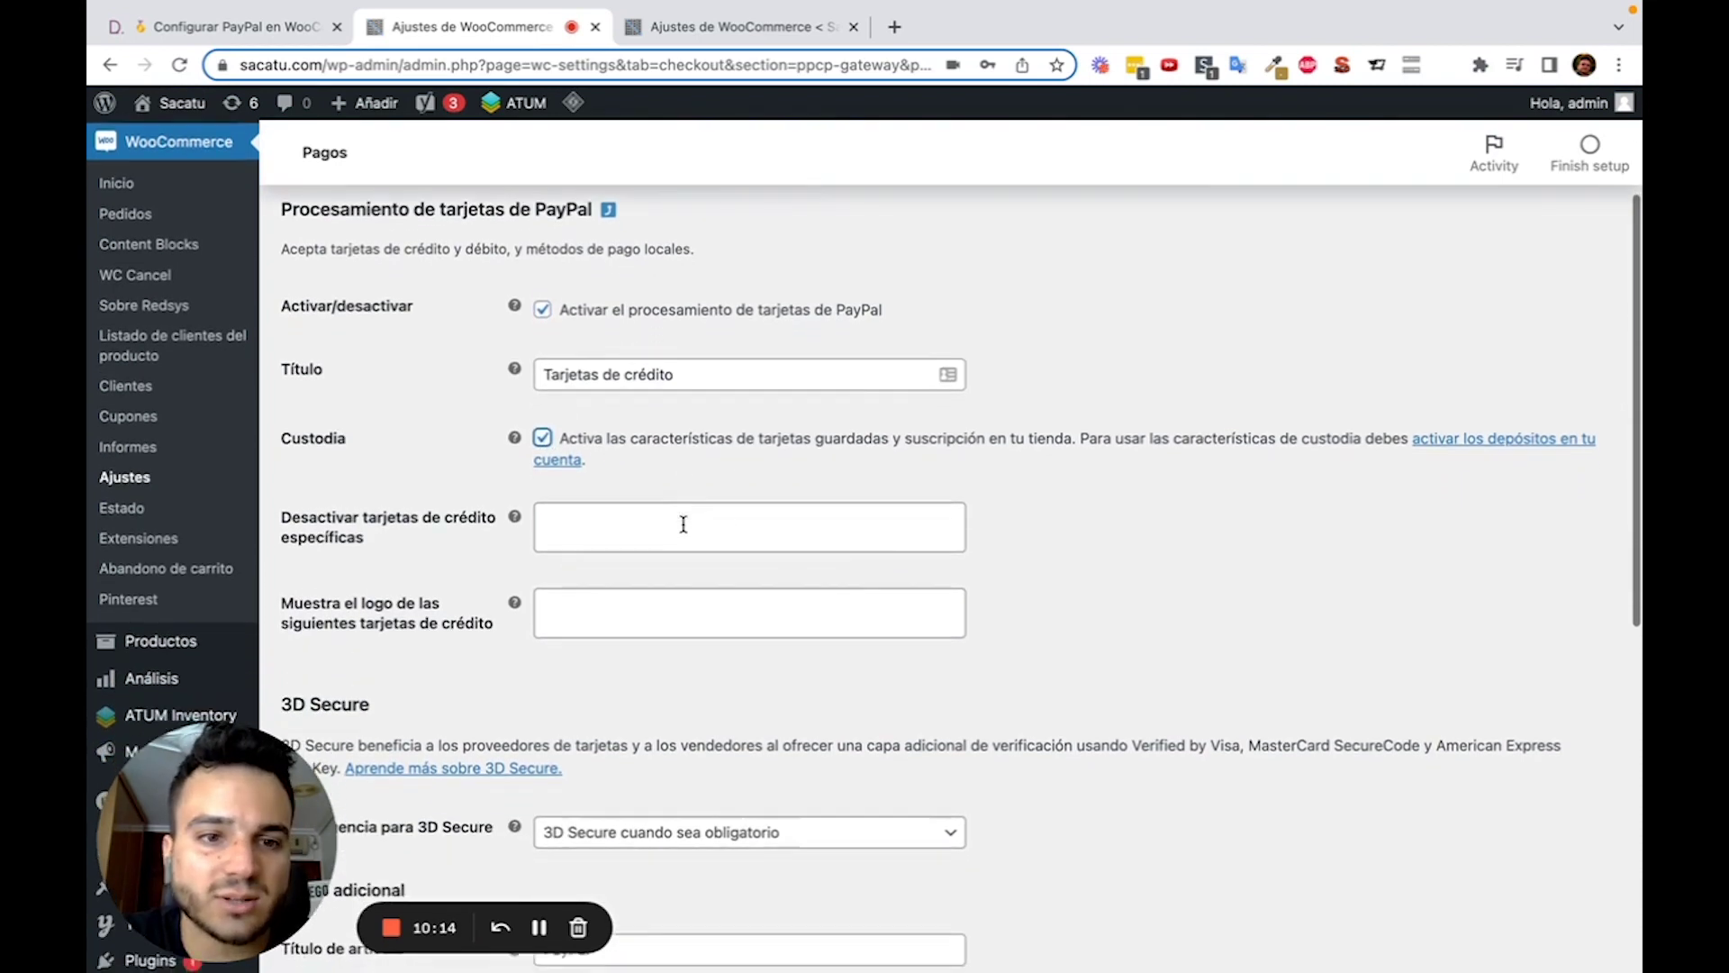
pyautogui.click(629, 495)
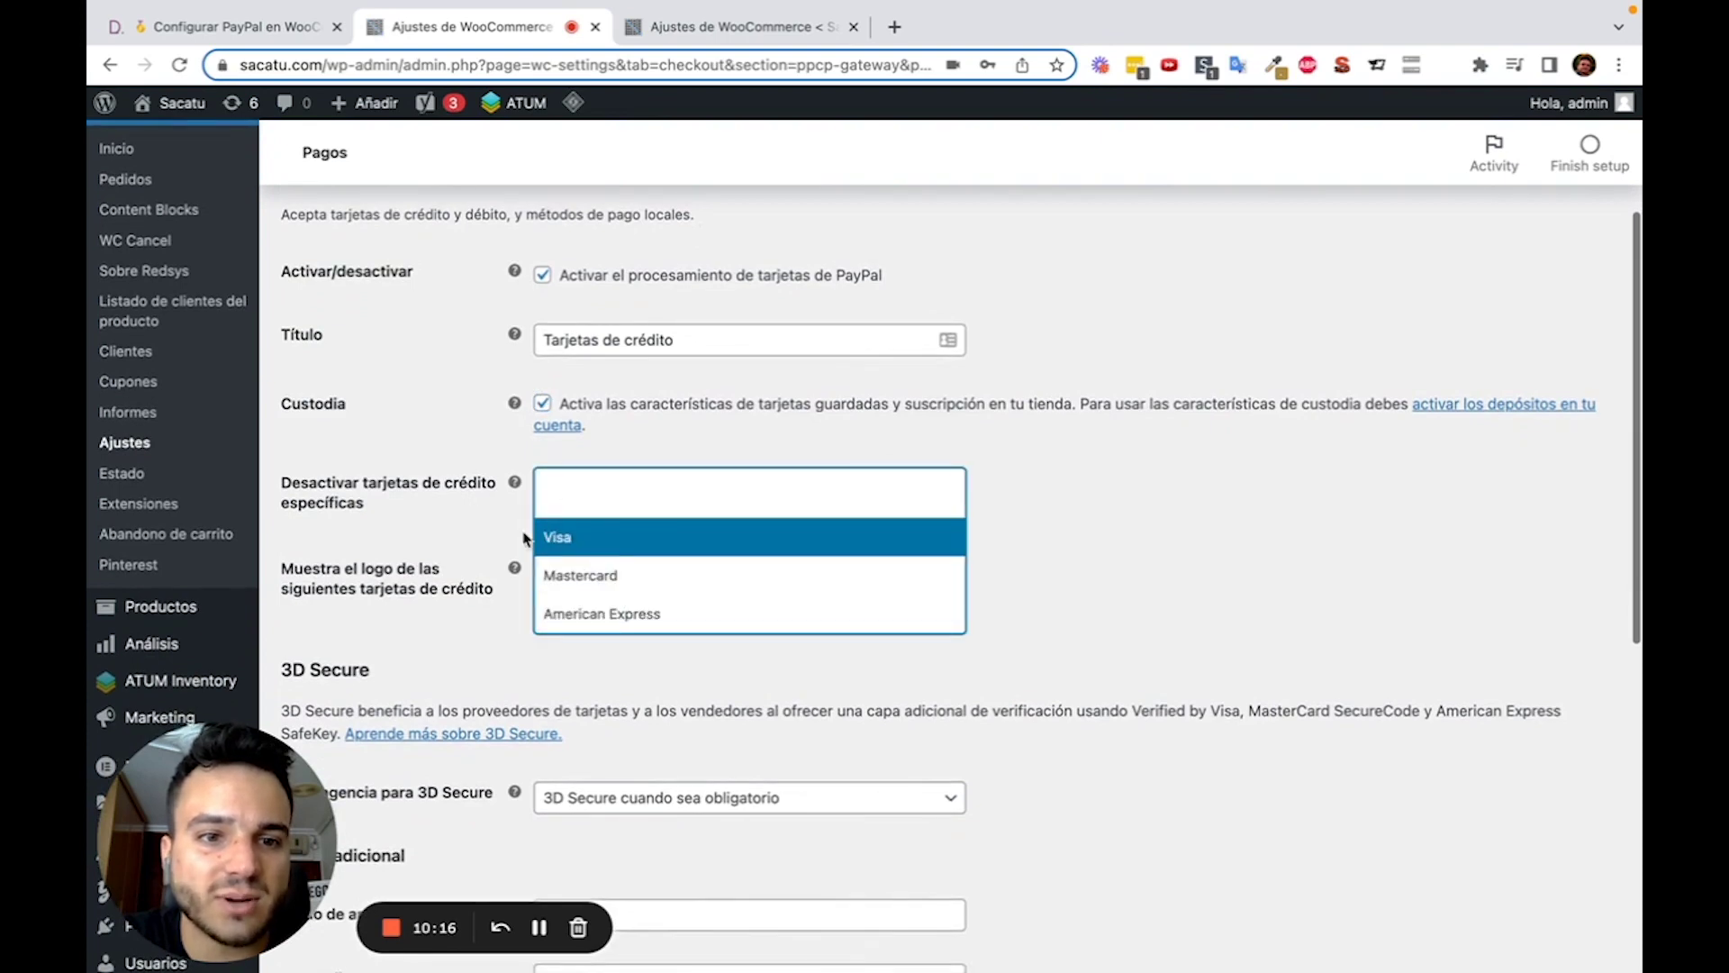
pyautogui.click(484, 540)
pyautogui.scroll(-1, 425, 531)
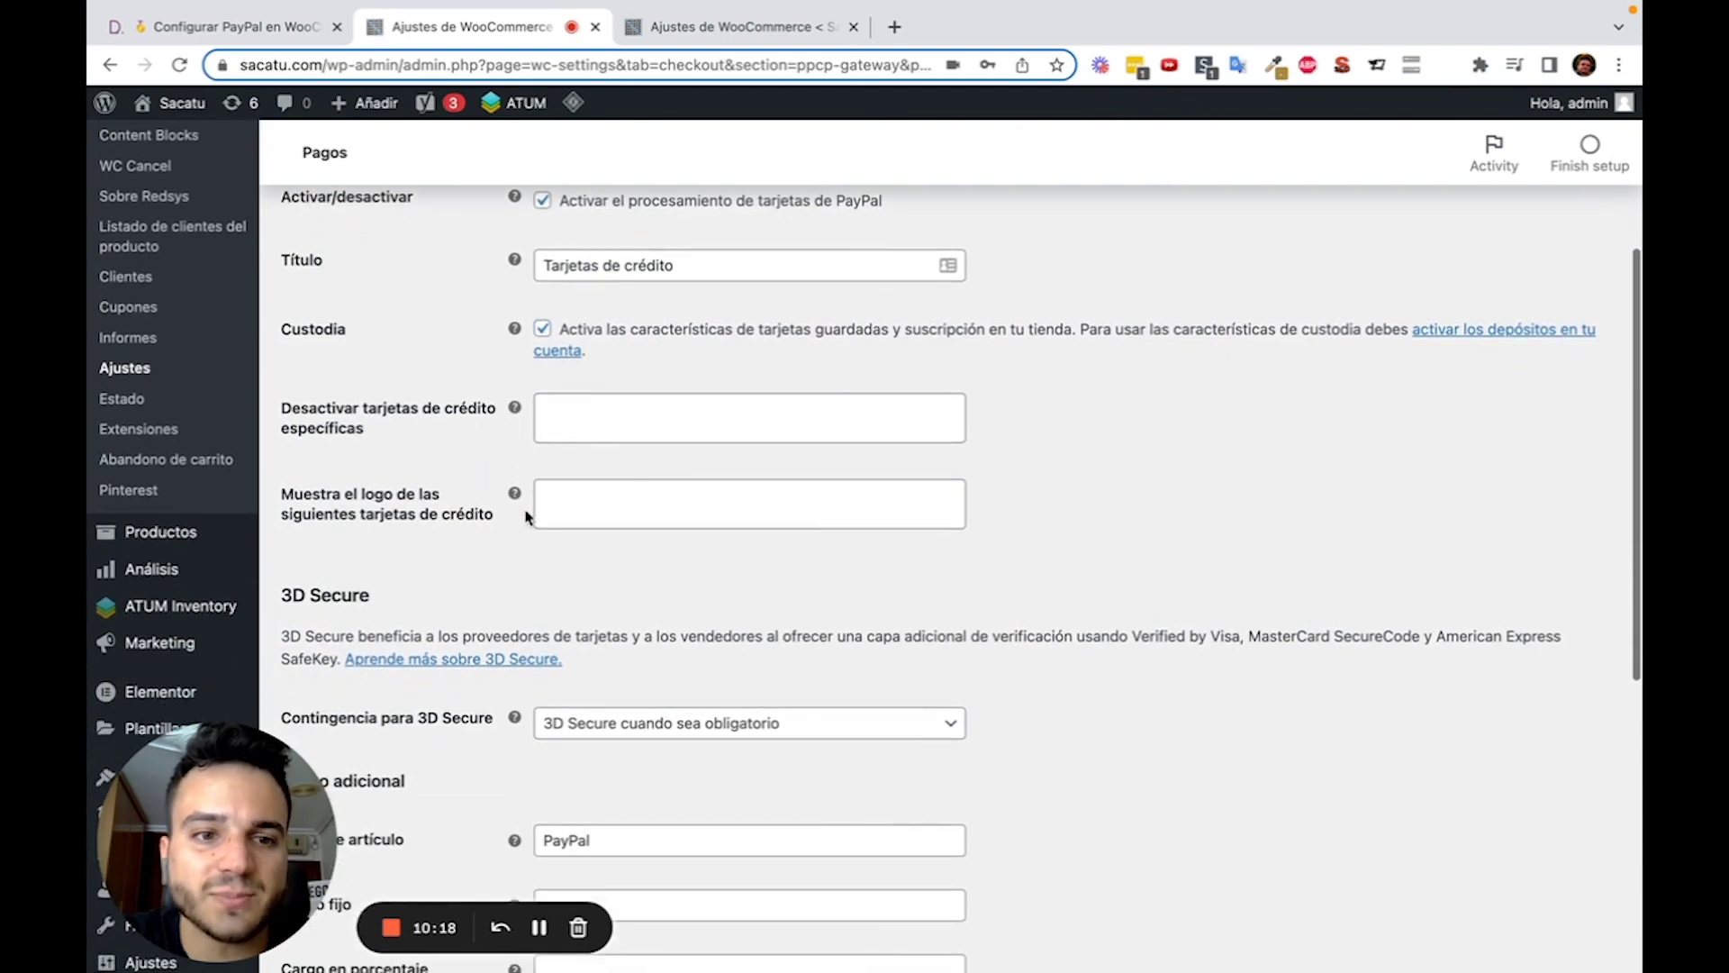
# Show Mastercard (light), American Express and Visa (light) logos, set 'No hay 3D Secure', and save.
pyautogui.click(594, 513)
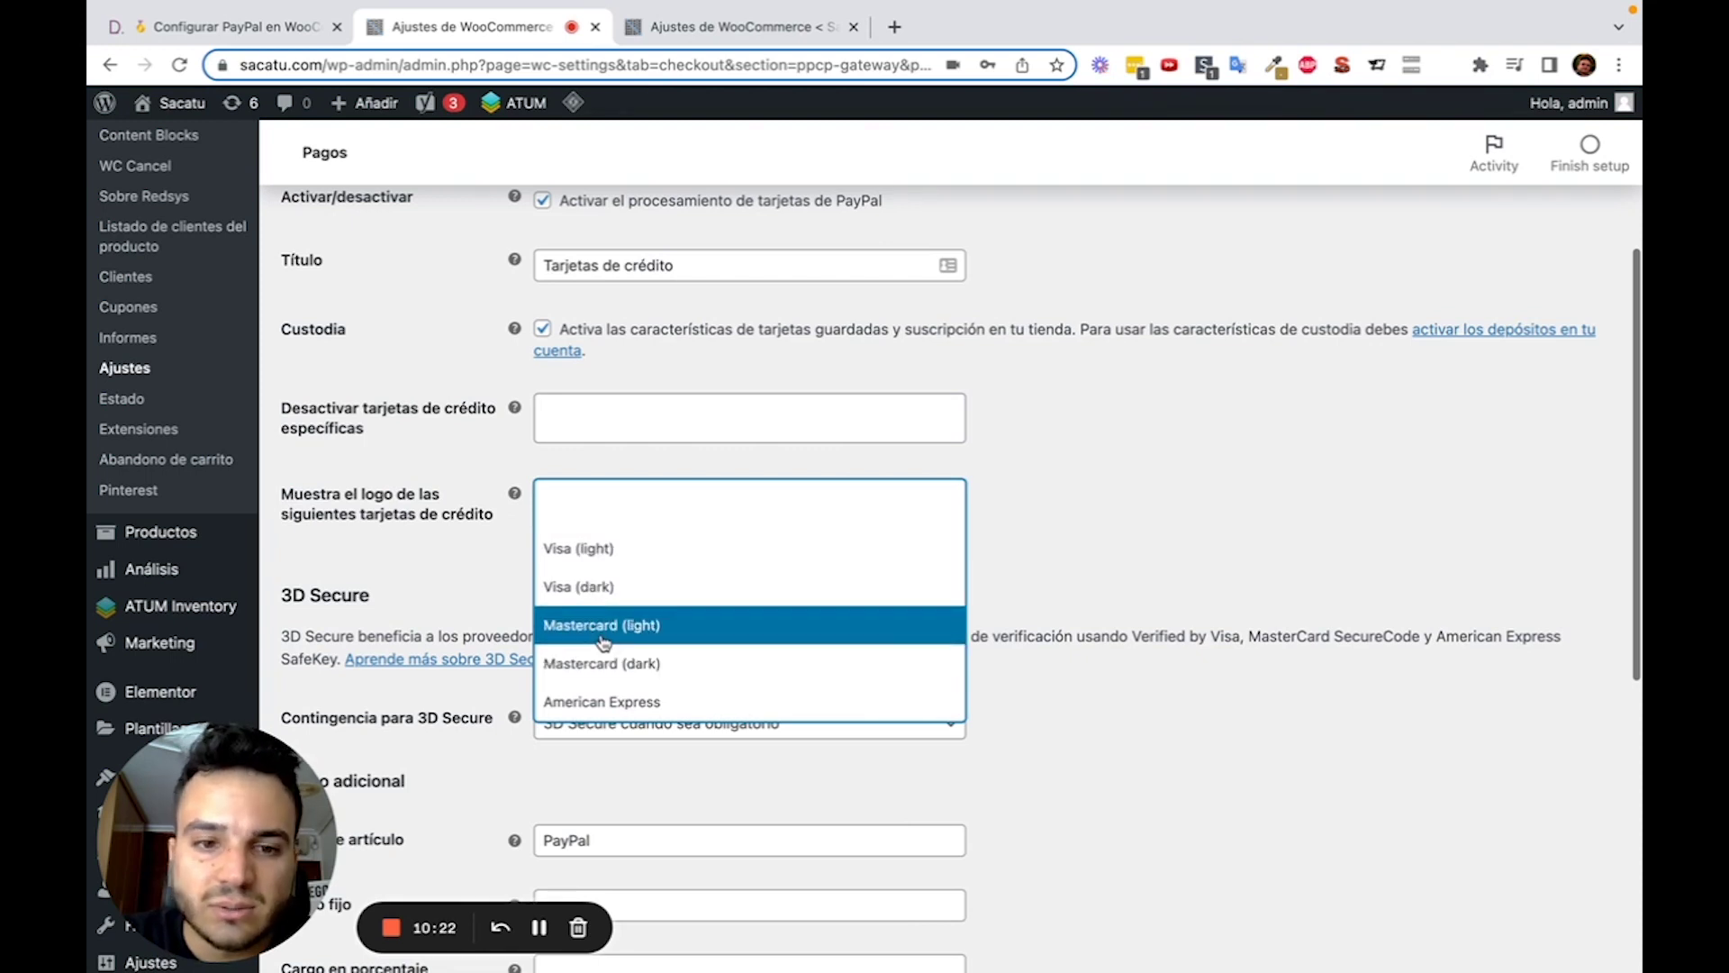
pyautogui.click(602, 636)
pyautogui.click(730, 513)
pyautogui.click(686, 698)
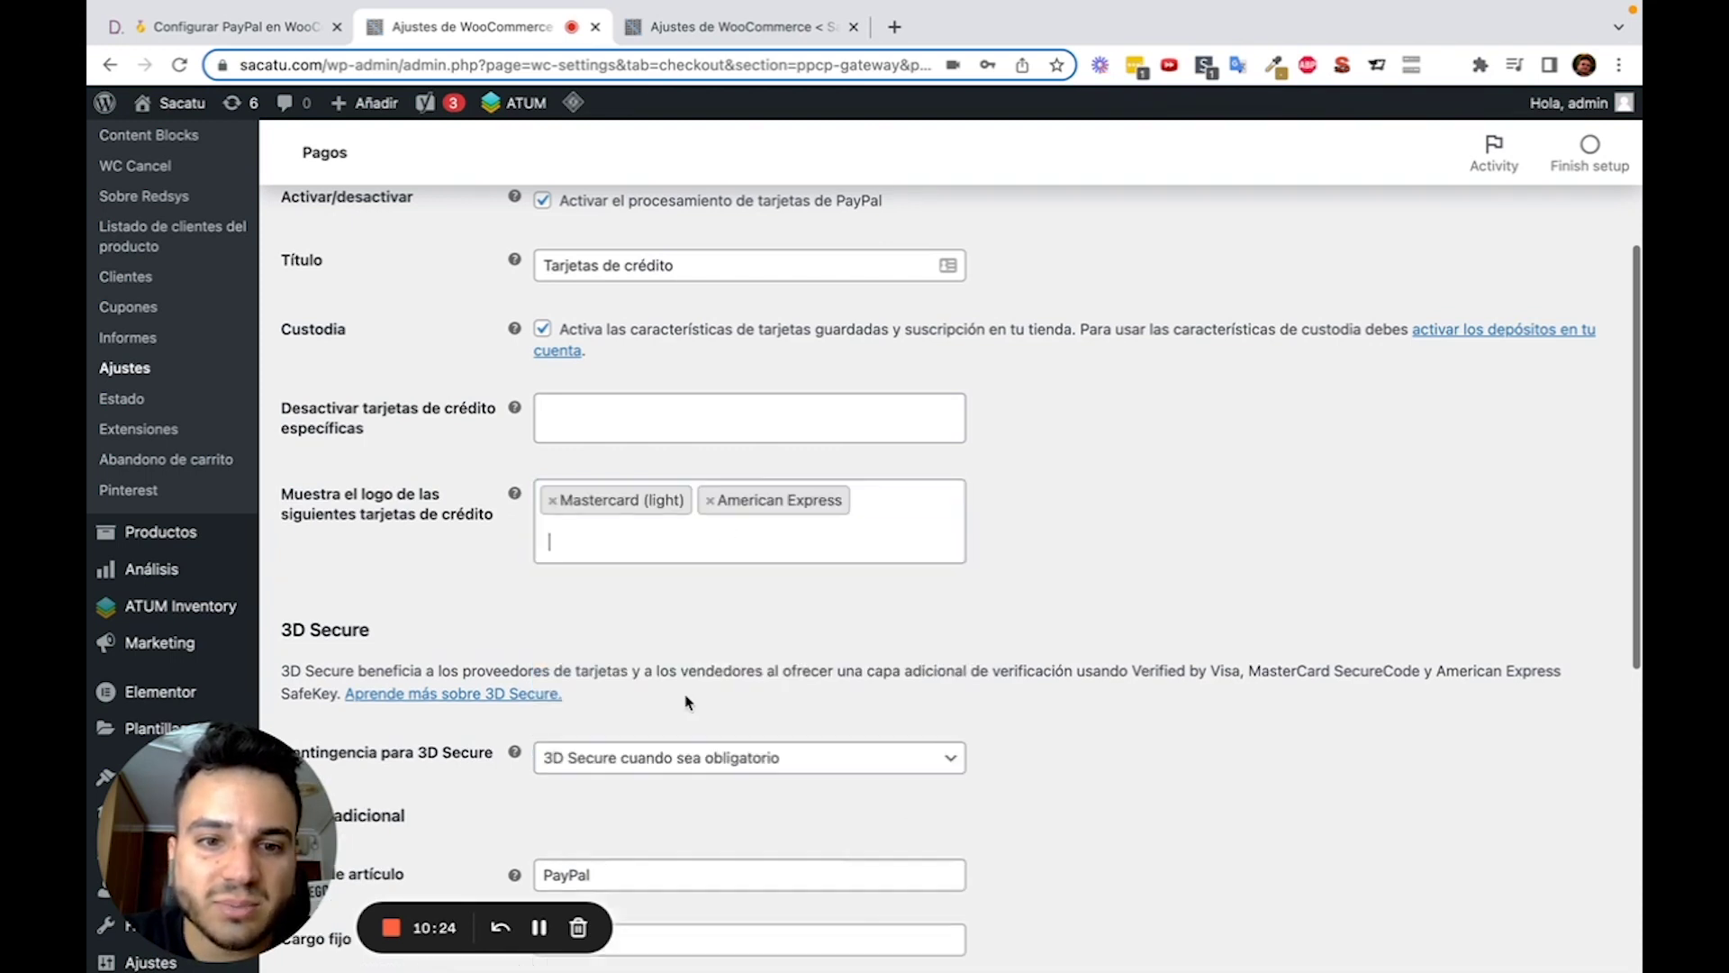
pyautogui.click(778, 548)
pyautogui.click(691, 601)
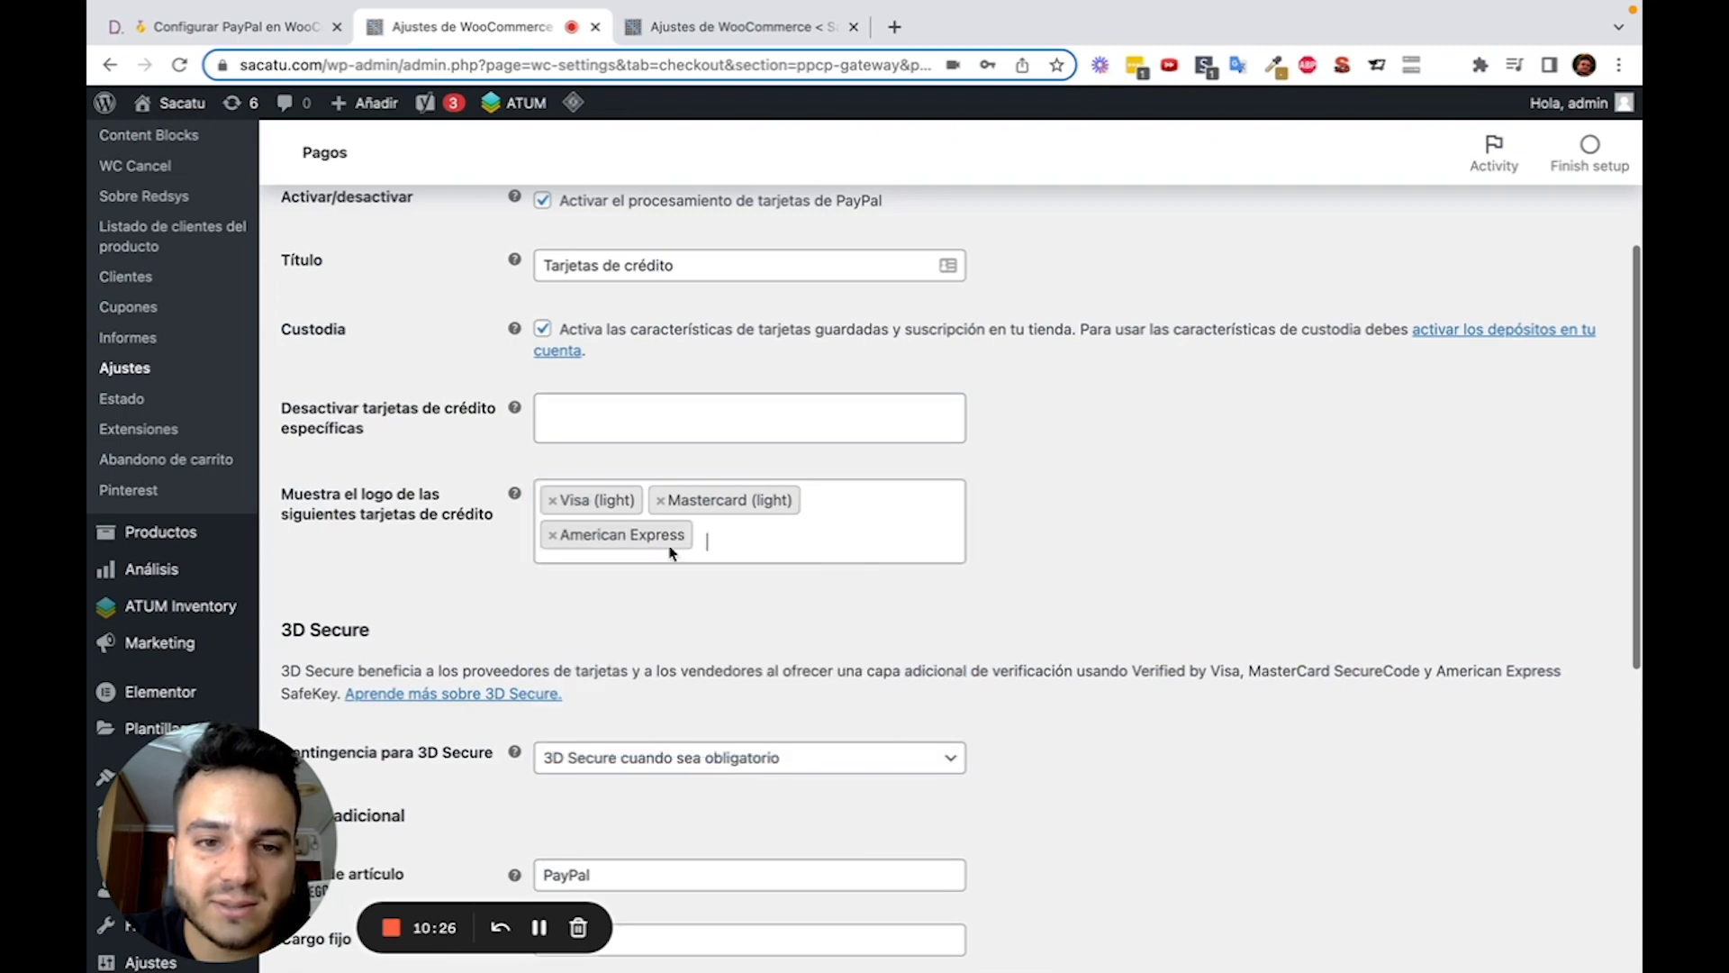
pyautogui.scroll(-3, 484, 598)
pyautogui.scroll(-1, 484, 598)
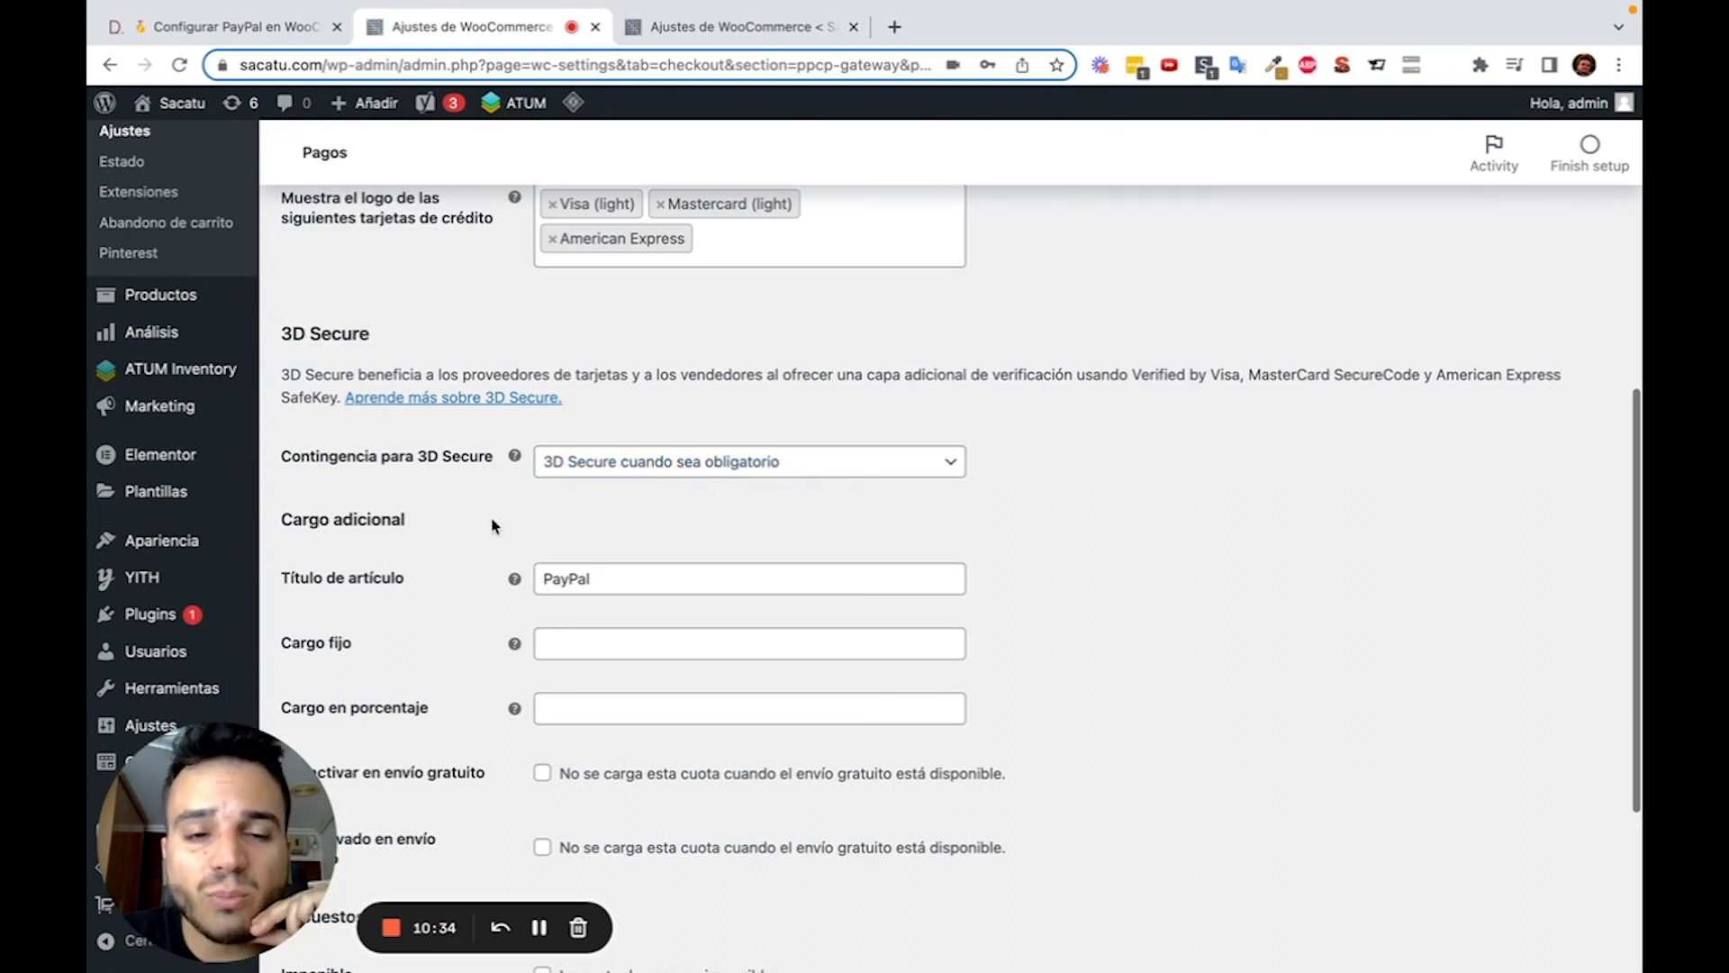
pyautogui.click(581, 472)
pyautogui.click(588, 484)
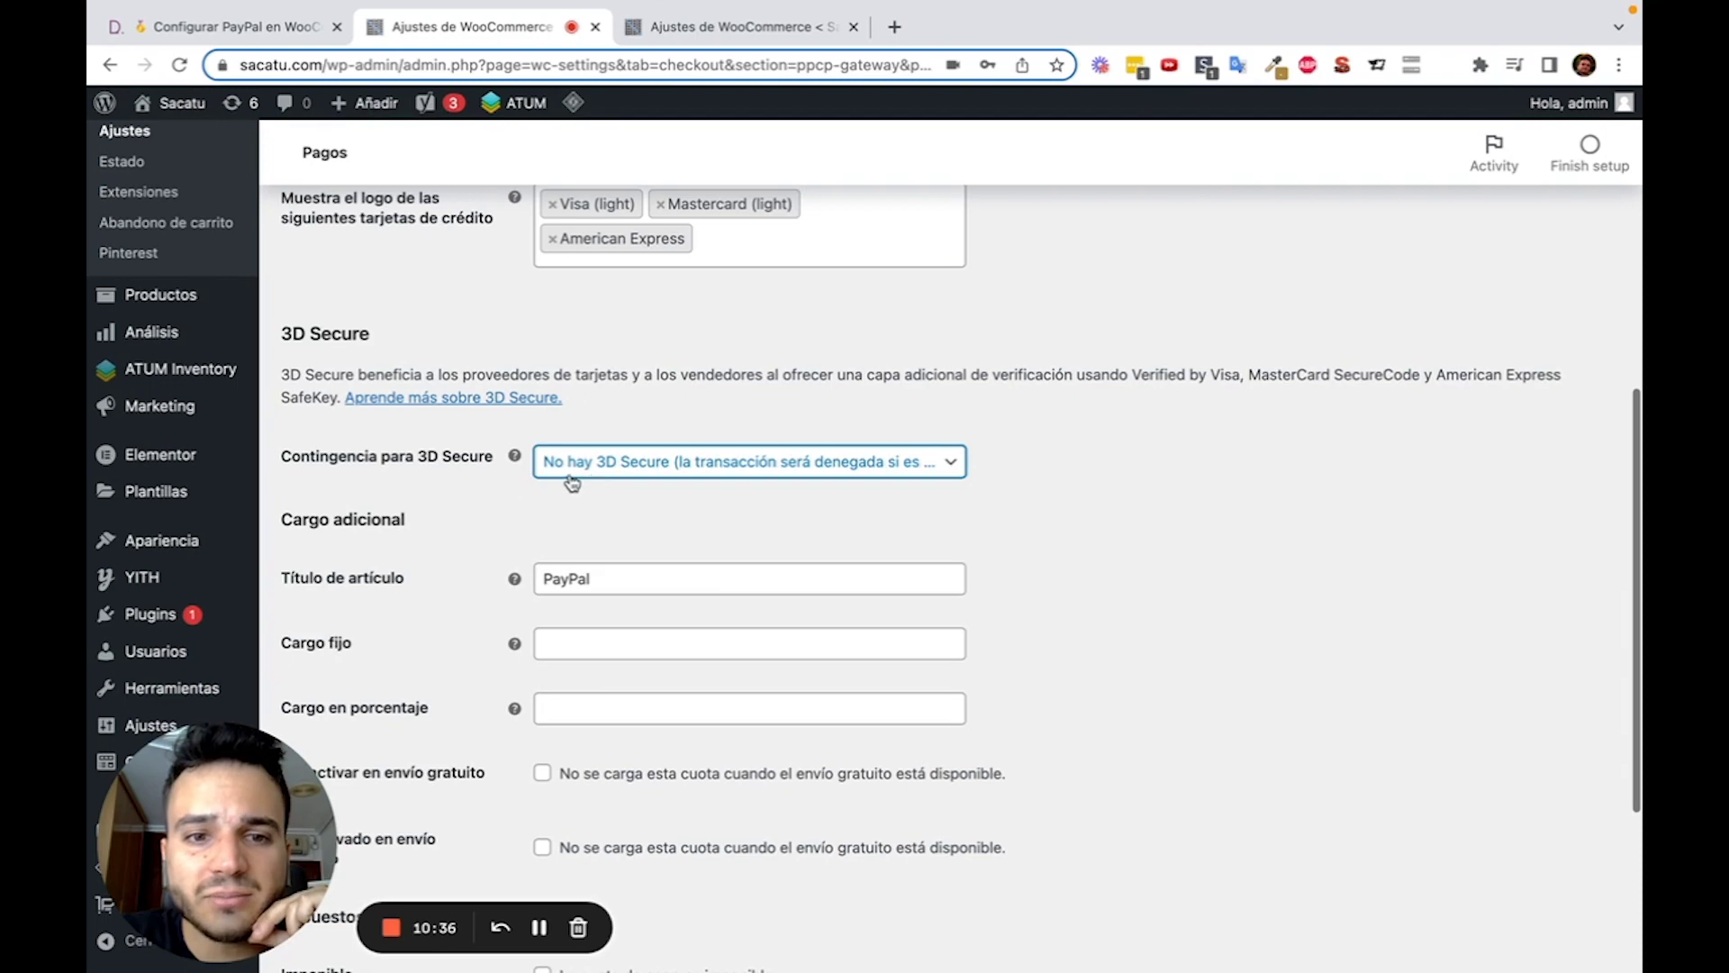
pyautogui.scroll(-4, 465, 550)
pyautogui.click(380, 860)
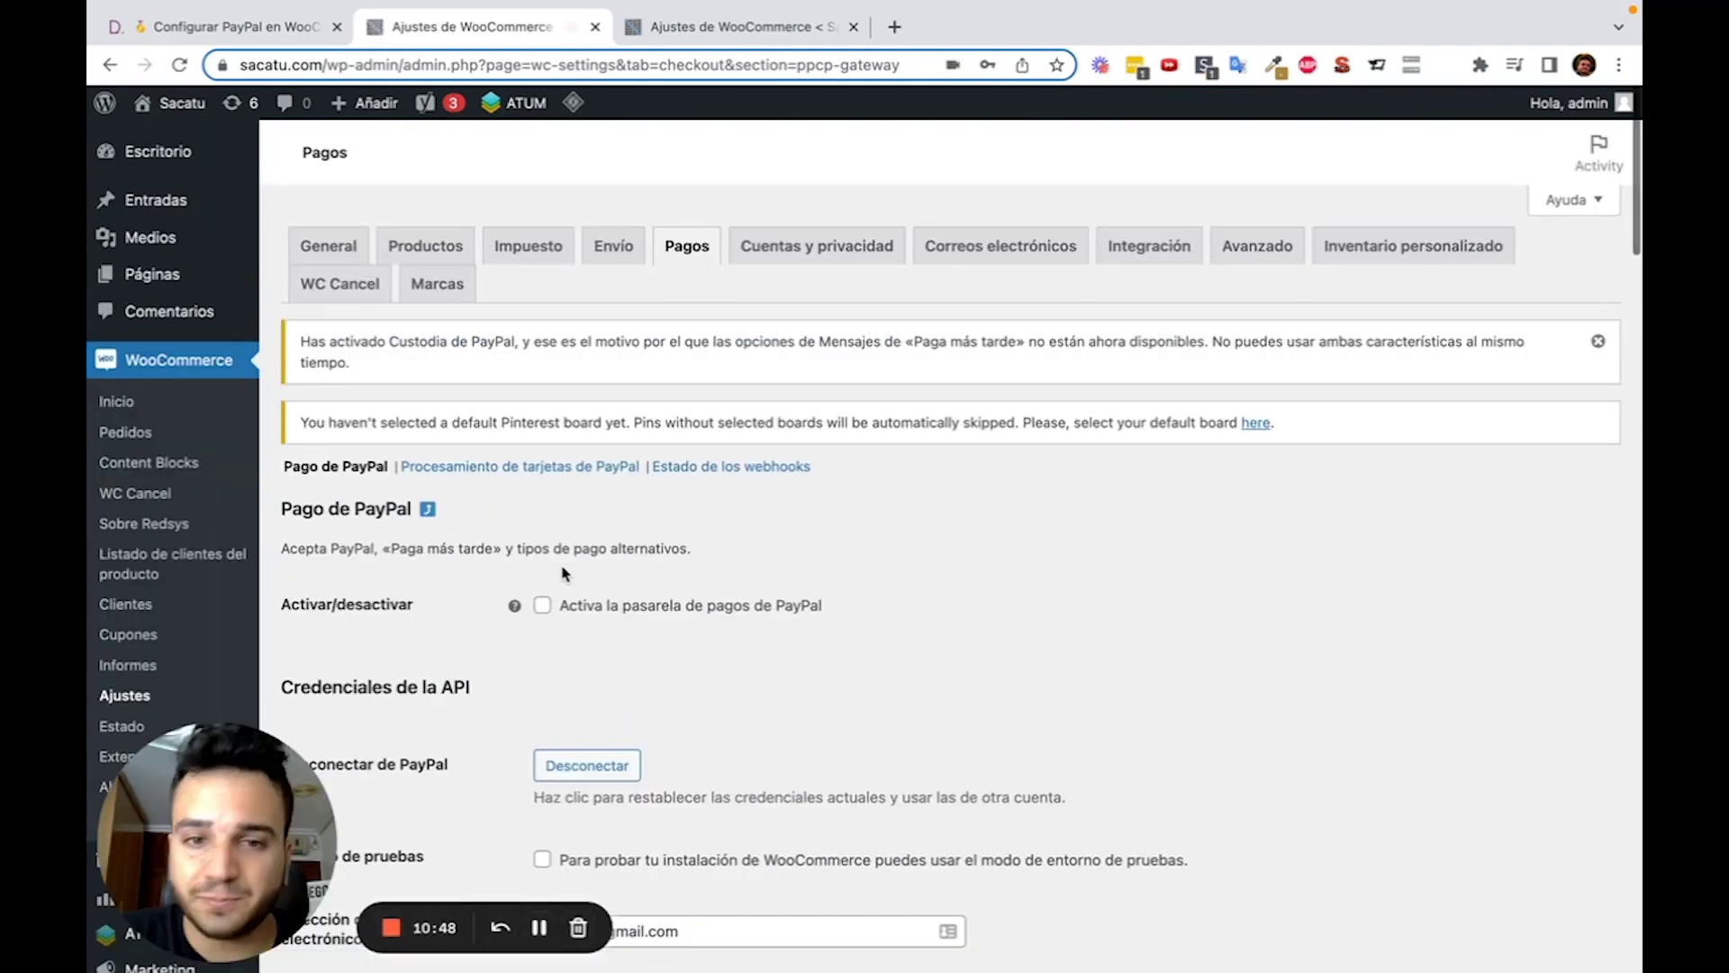
# Open the Sacatu storefront from the admin bar in a new tab.
pyautogui.rightClick(180, 110)
pyautogui.click(182, 113)
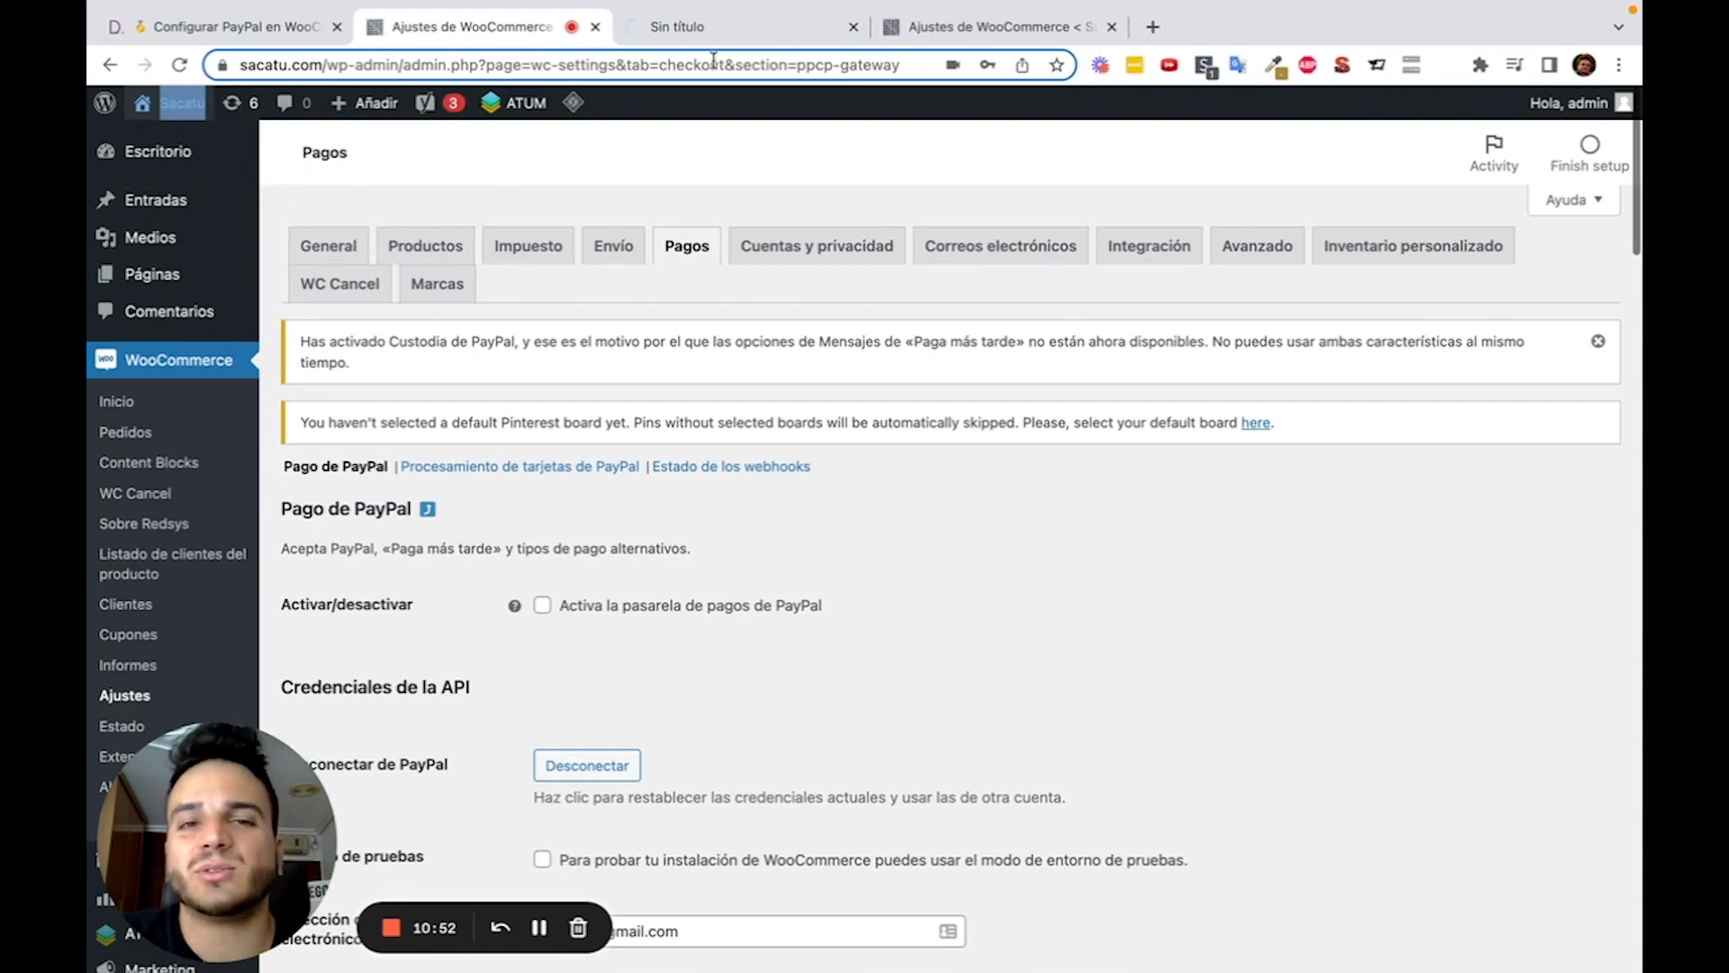
pyautogui.click(734, 41)
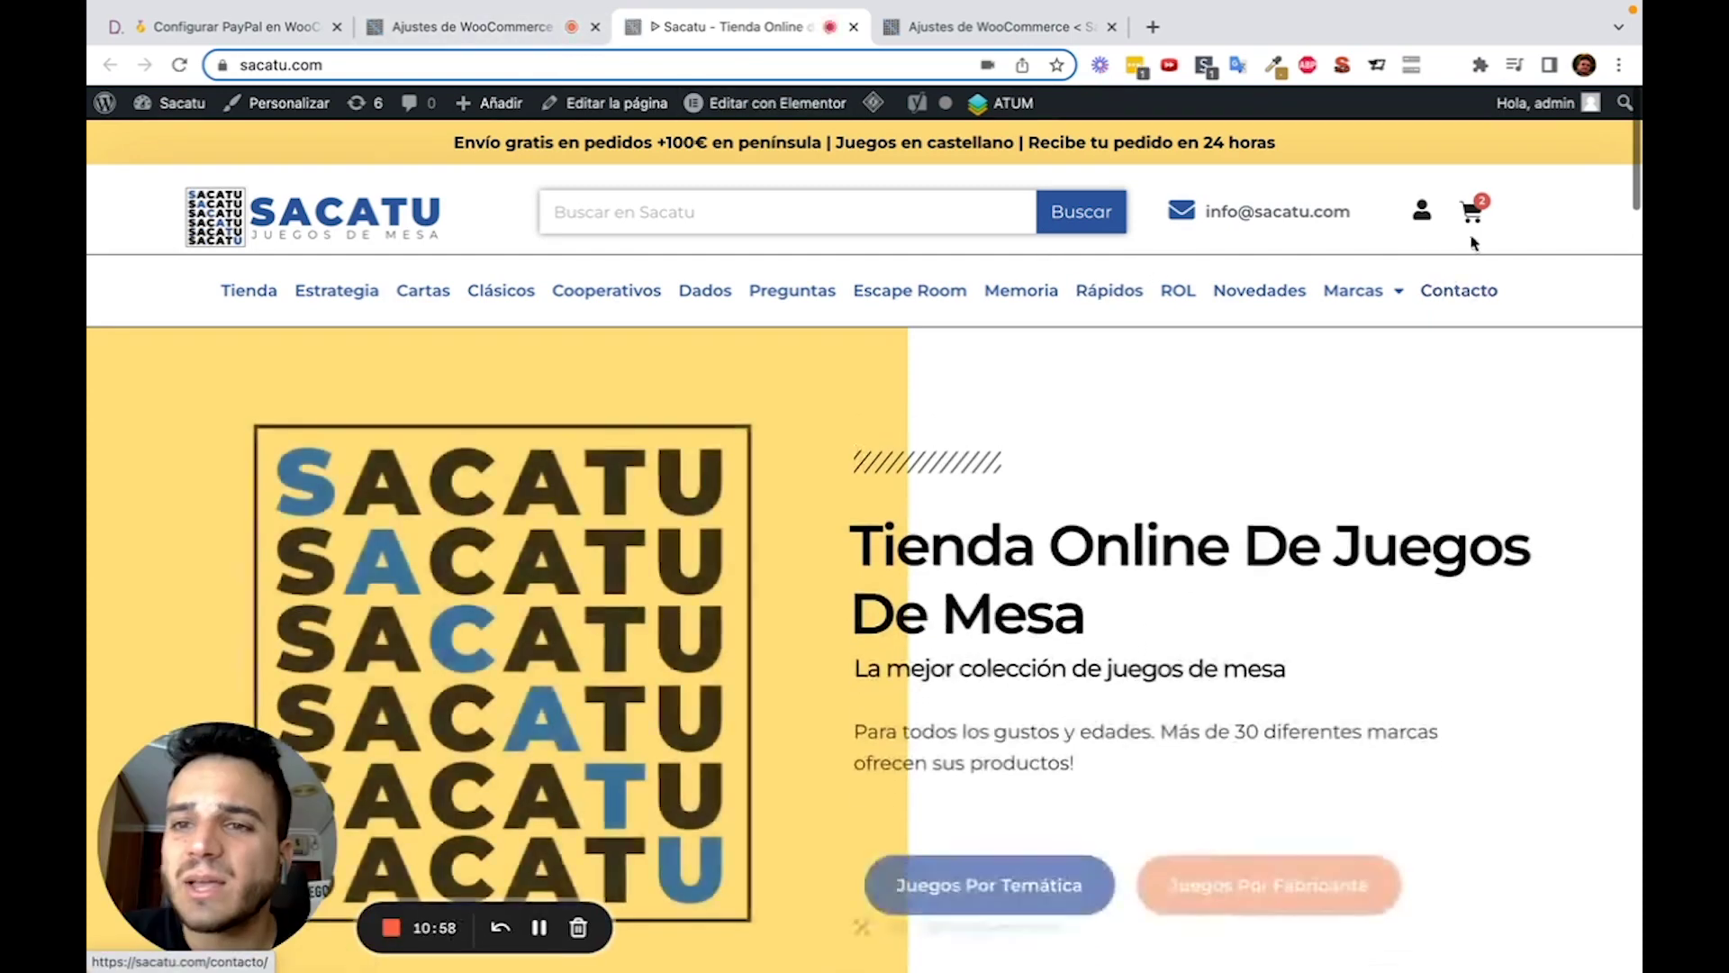
# Open the mini cart with Interferencias, Dixit and the 1,28€ PayPal commission, and open Interferencias in a new tab.
pyautogui.click(1472, 221)
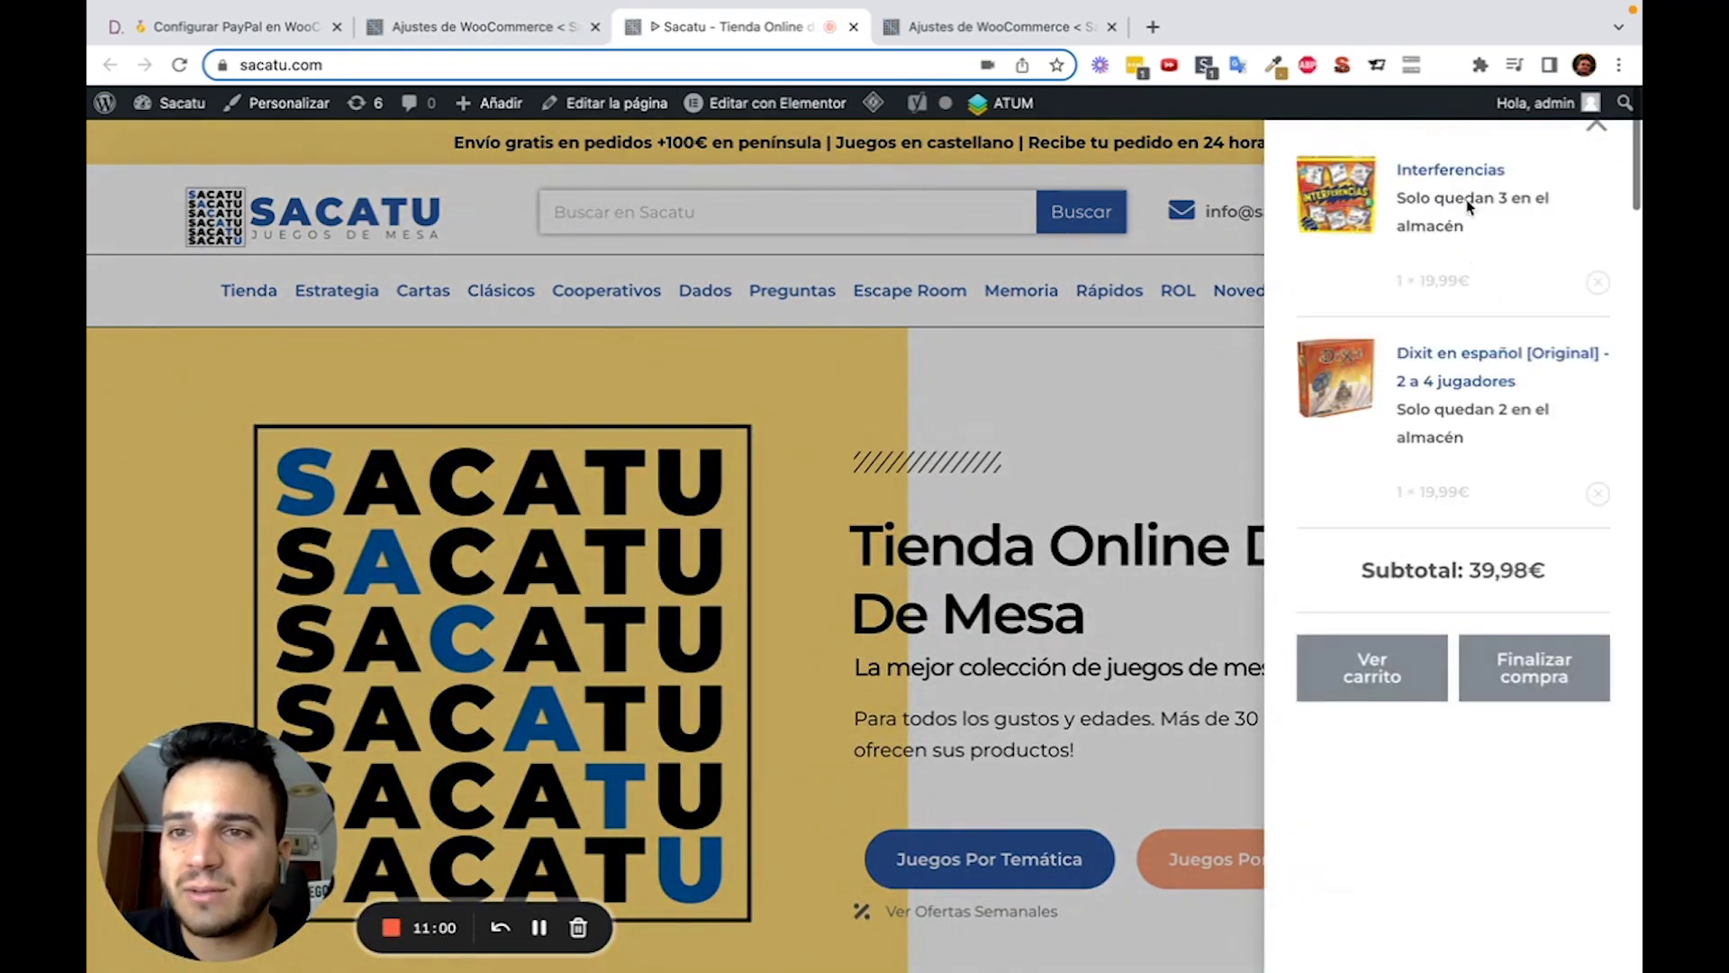
pyautogui.rightClick(1448, 170)
pyautogui.click(1387, 181)
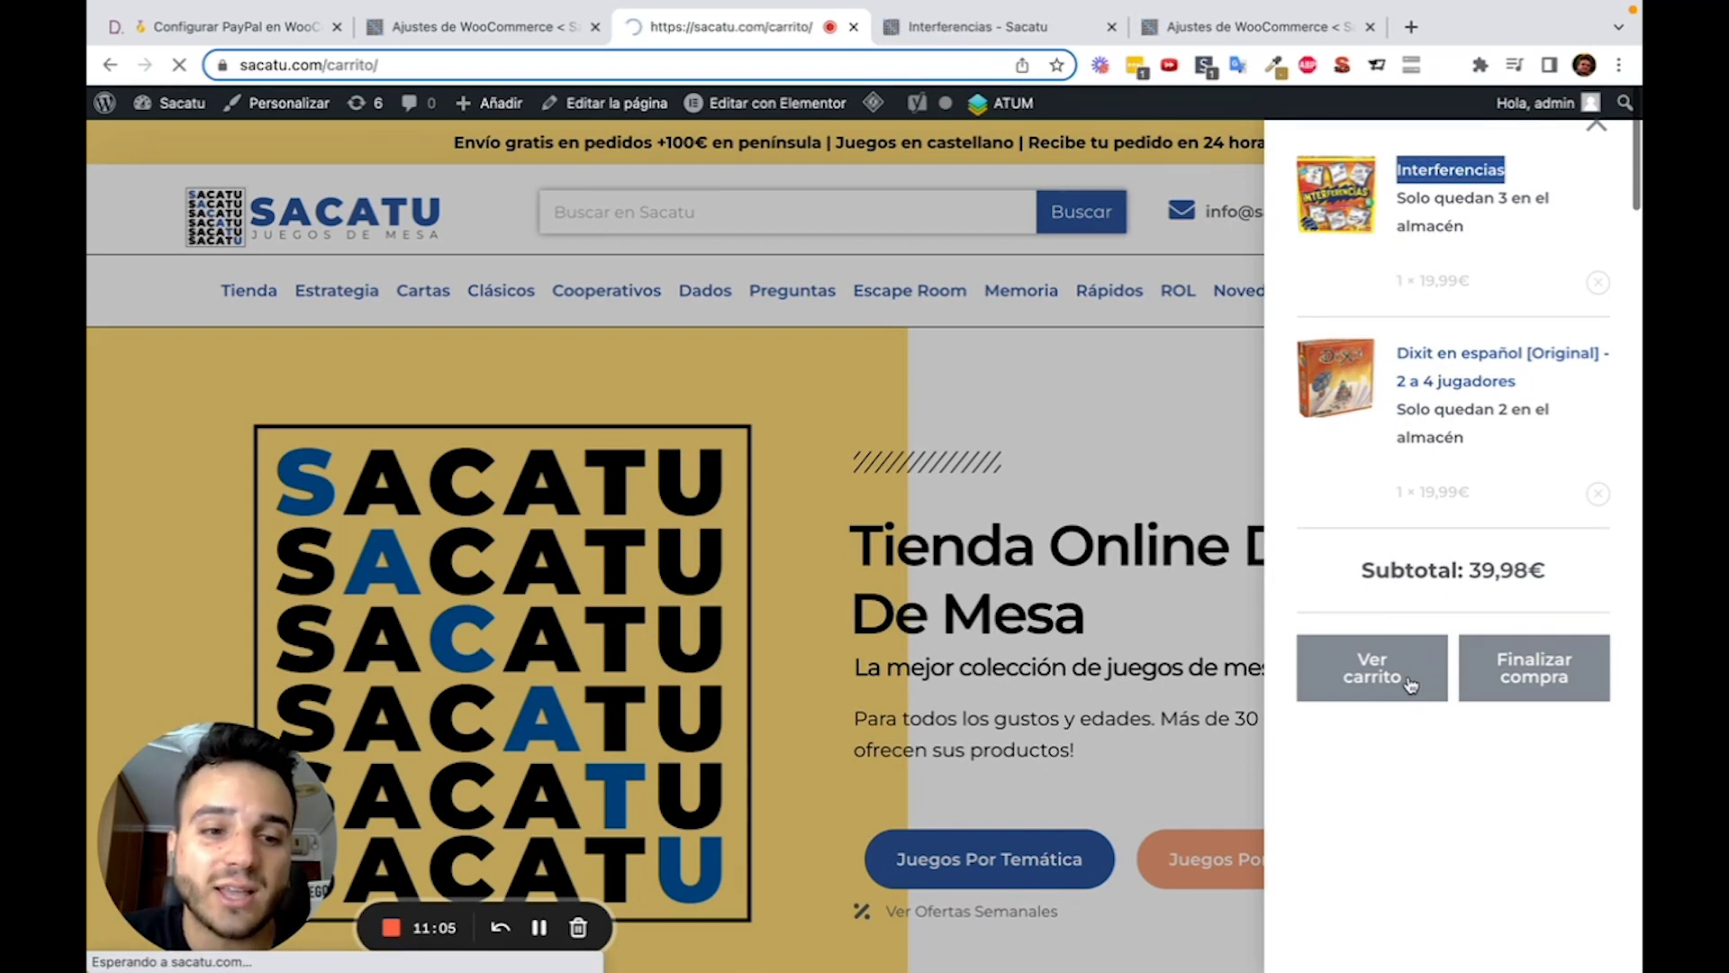
pyautogui.scroll(-2, 1185, 602)
pyautogui.scroll(-4, 1184, 602)
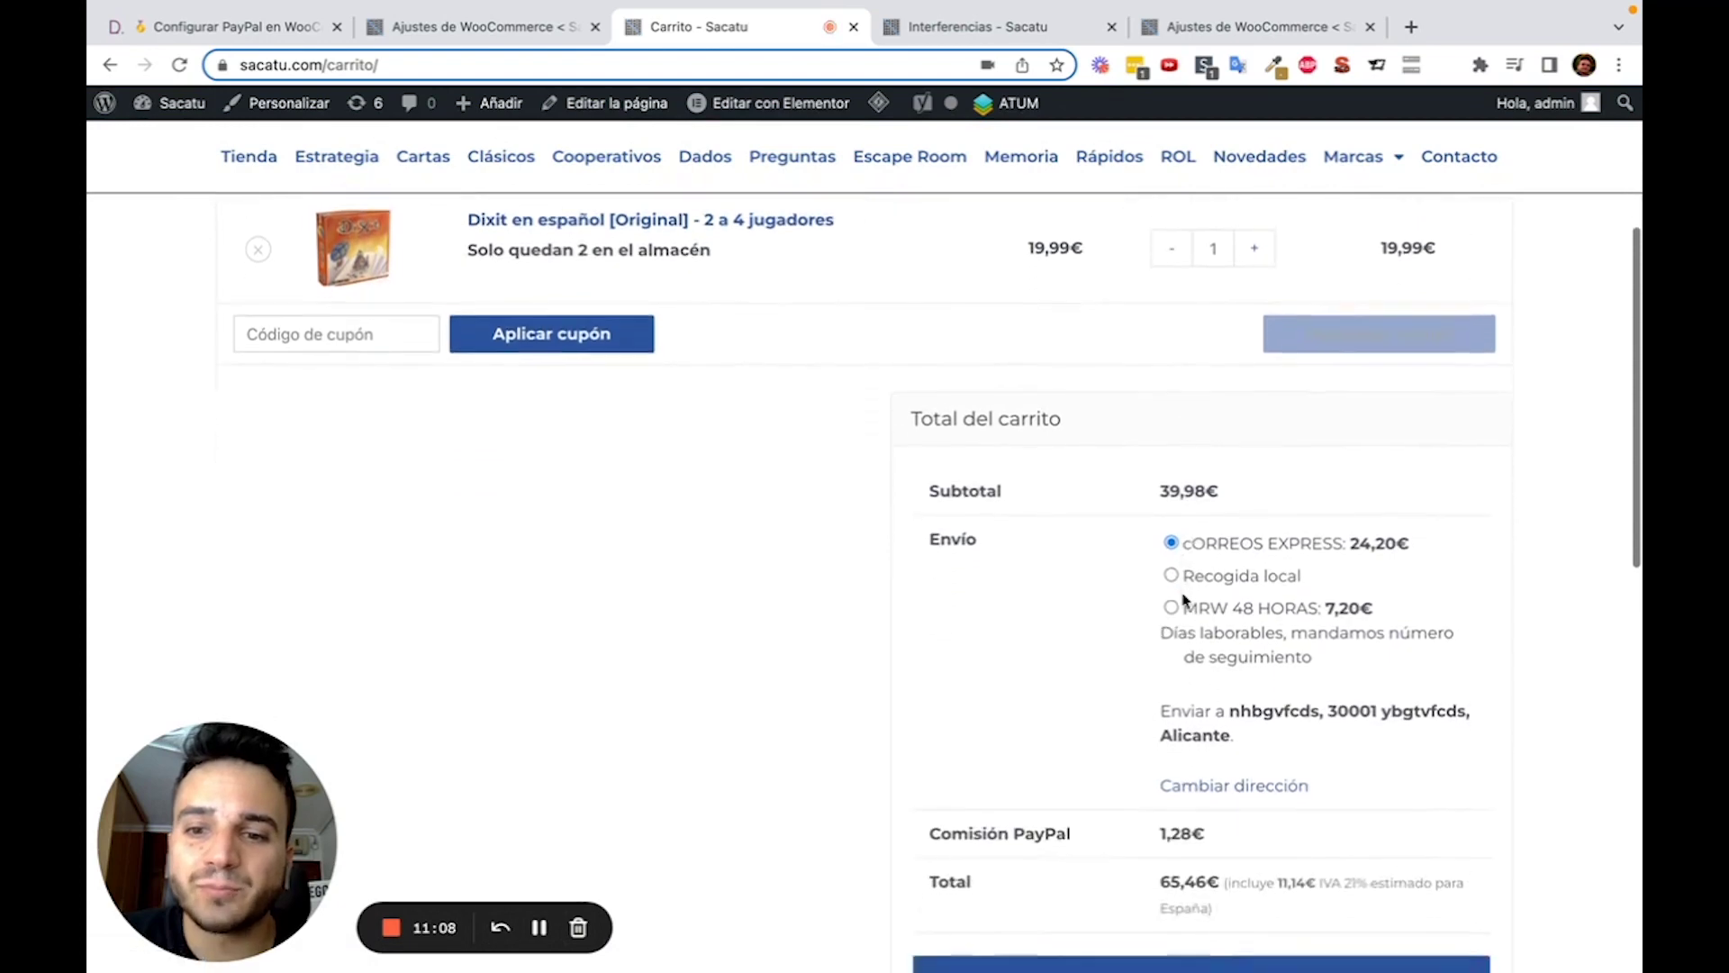
pyautogui.scroll(2, 1183, 594)
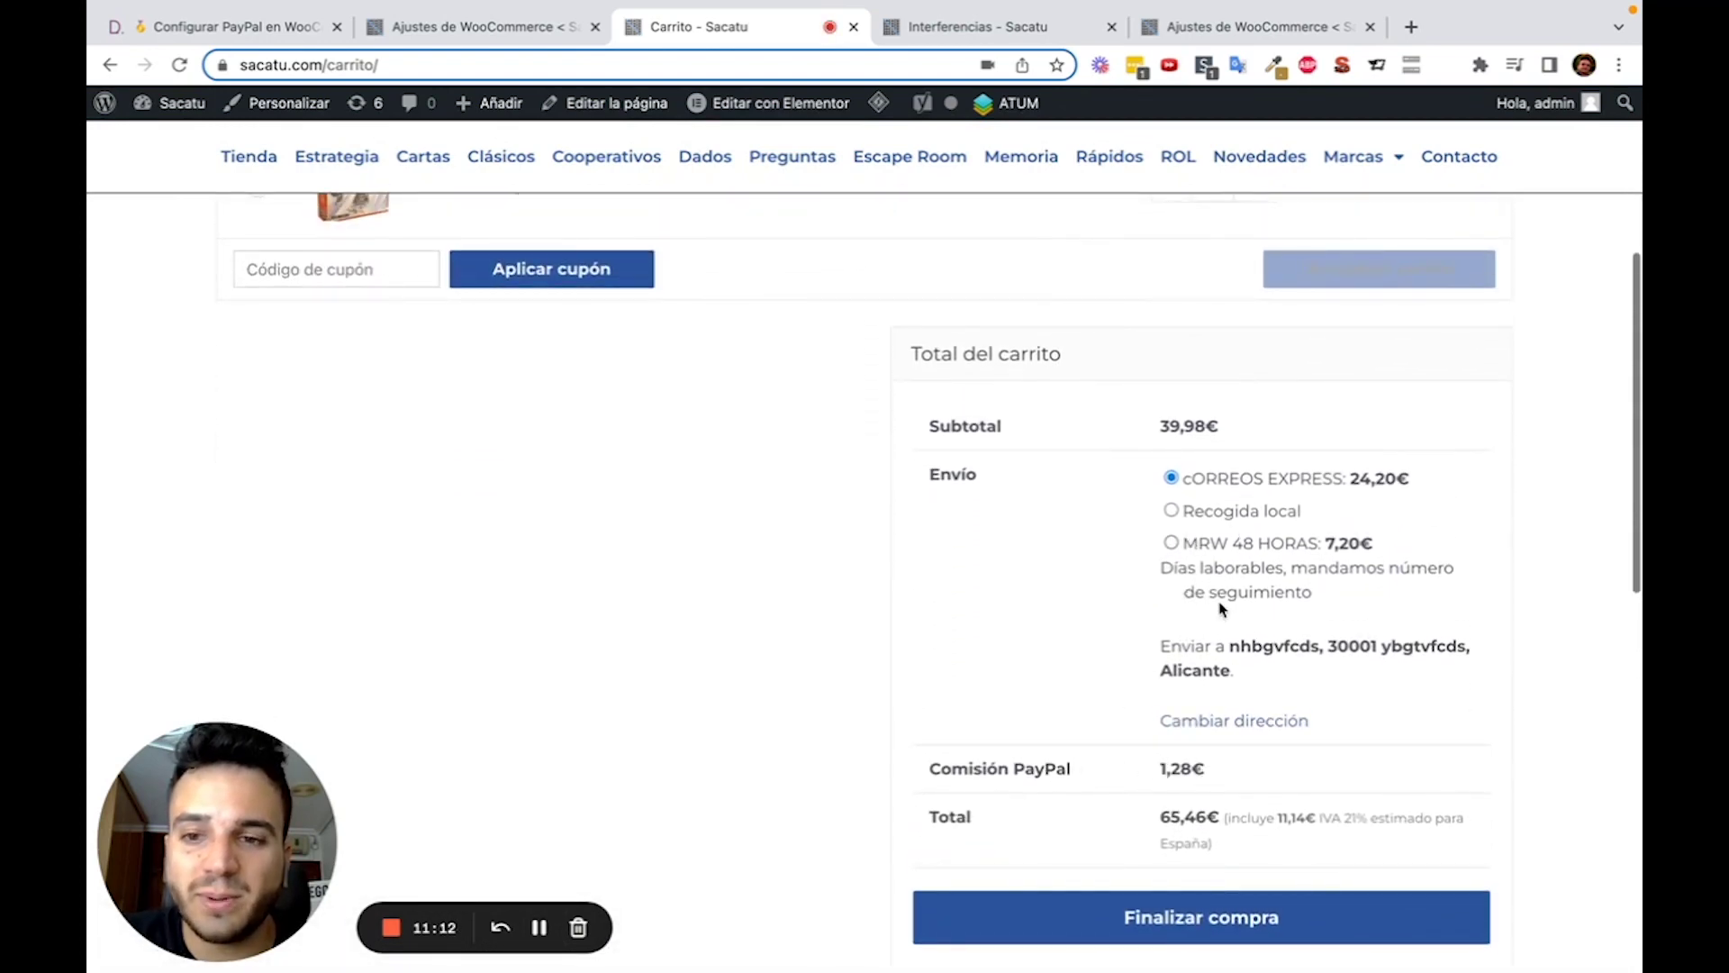
pyautogui.scroll(2, 1223, 613)
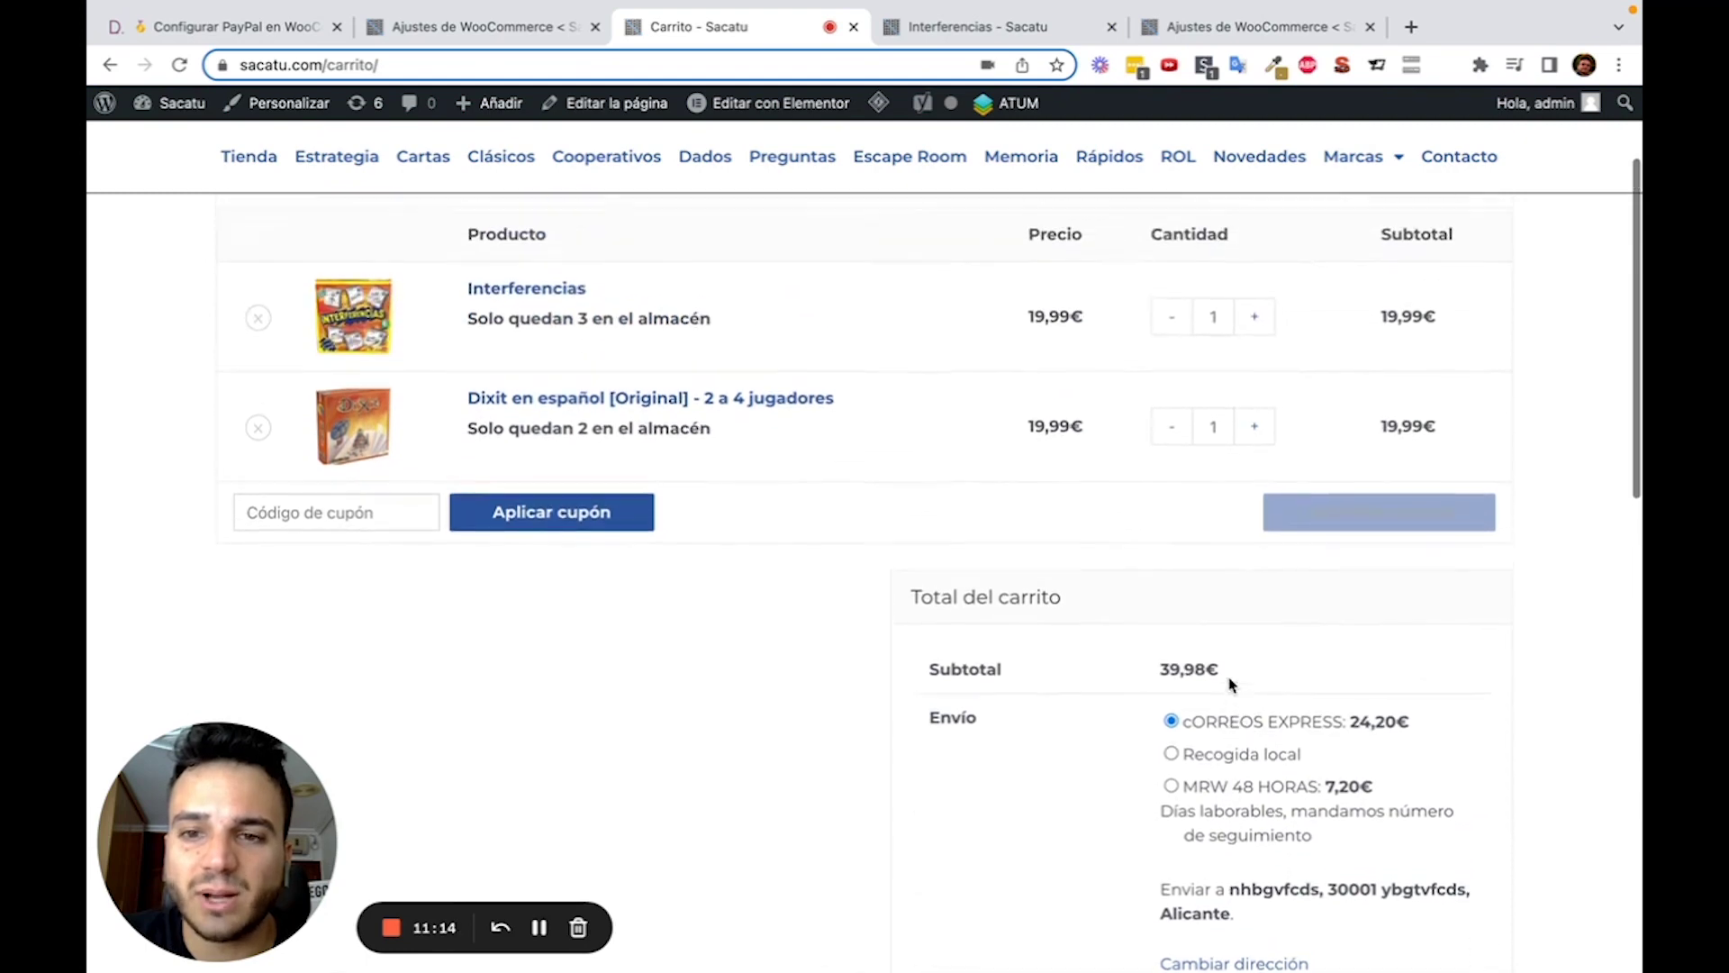
pyautogui.scroll(-3, 1228, 685)
pyautogui.scroll(1, 1158, 702)
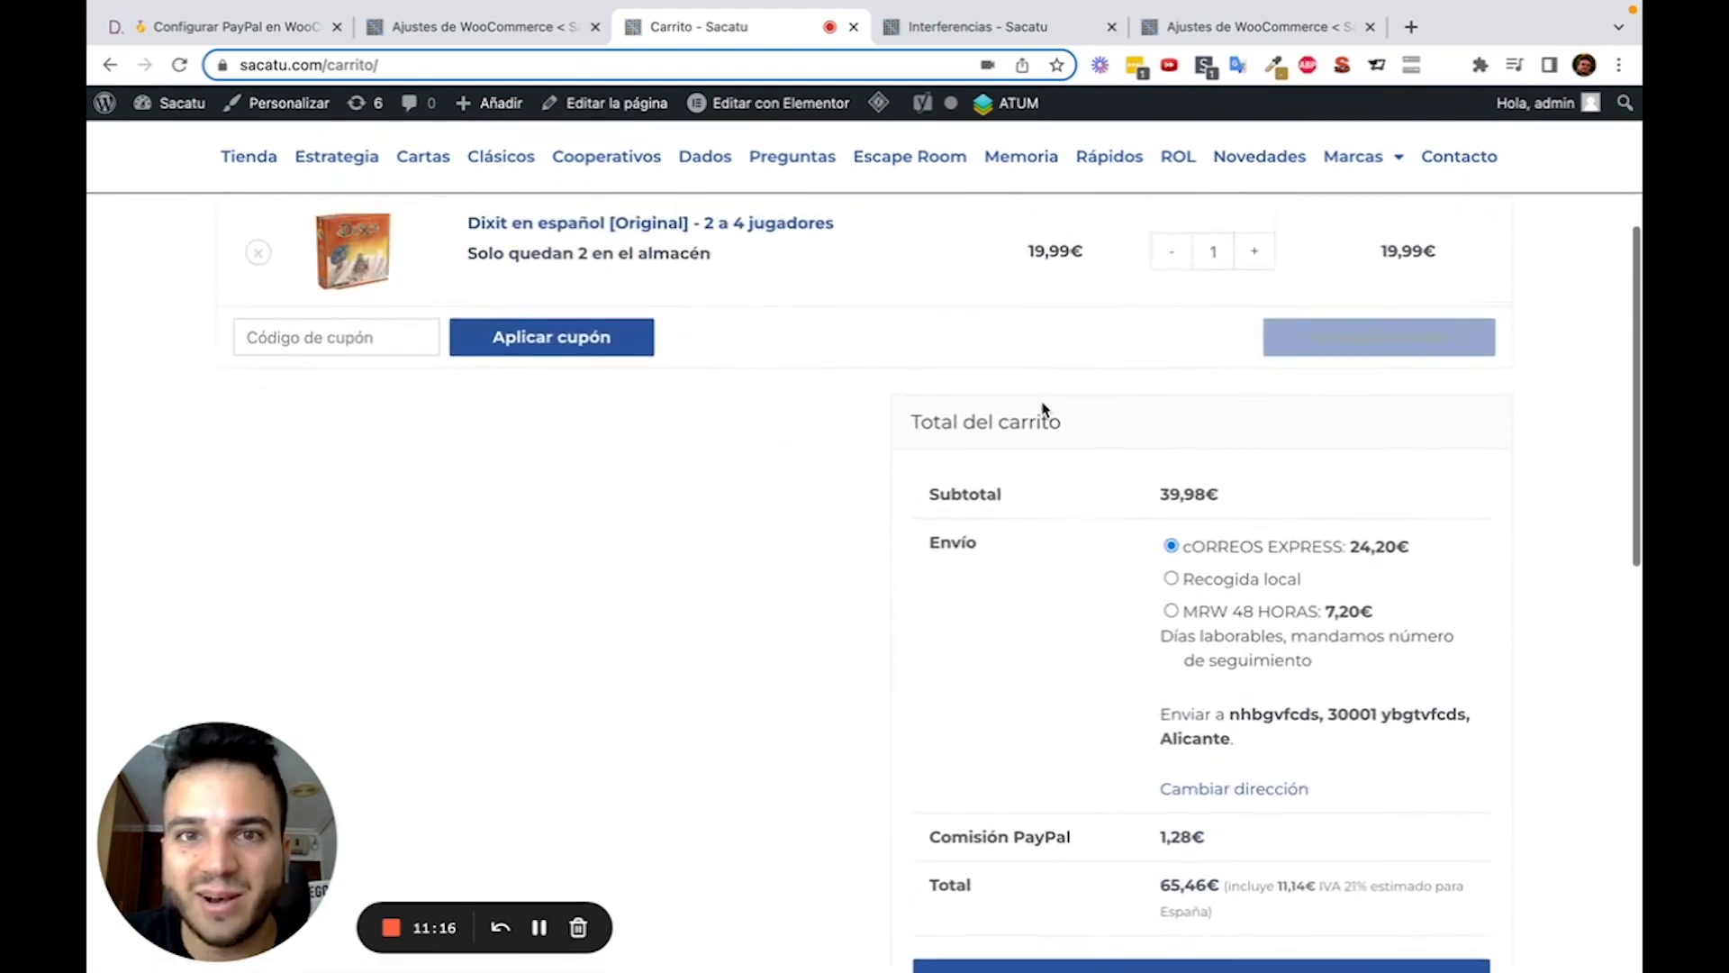
# View the Interferencias product page.
pyautogui.click(936, 32)
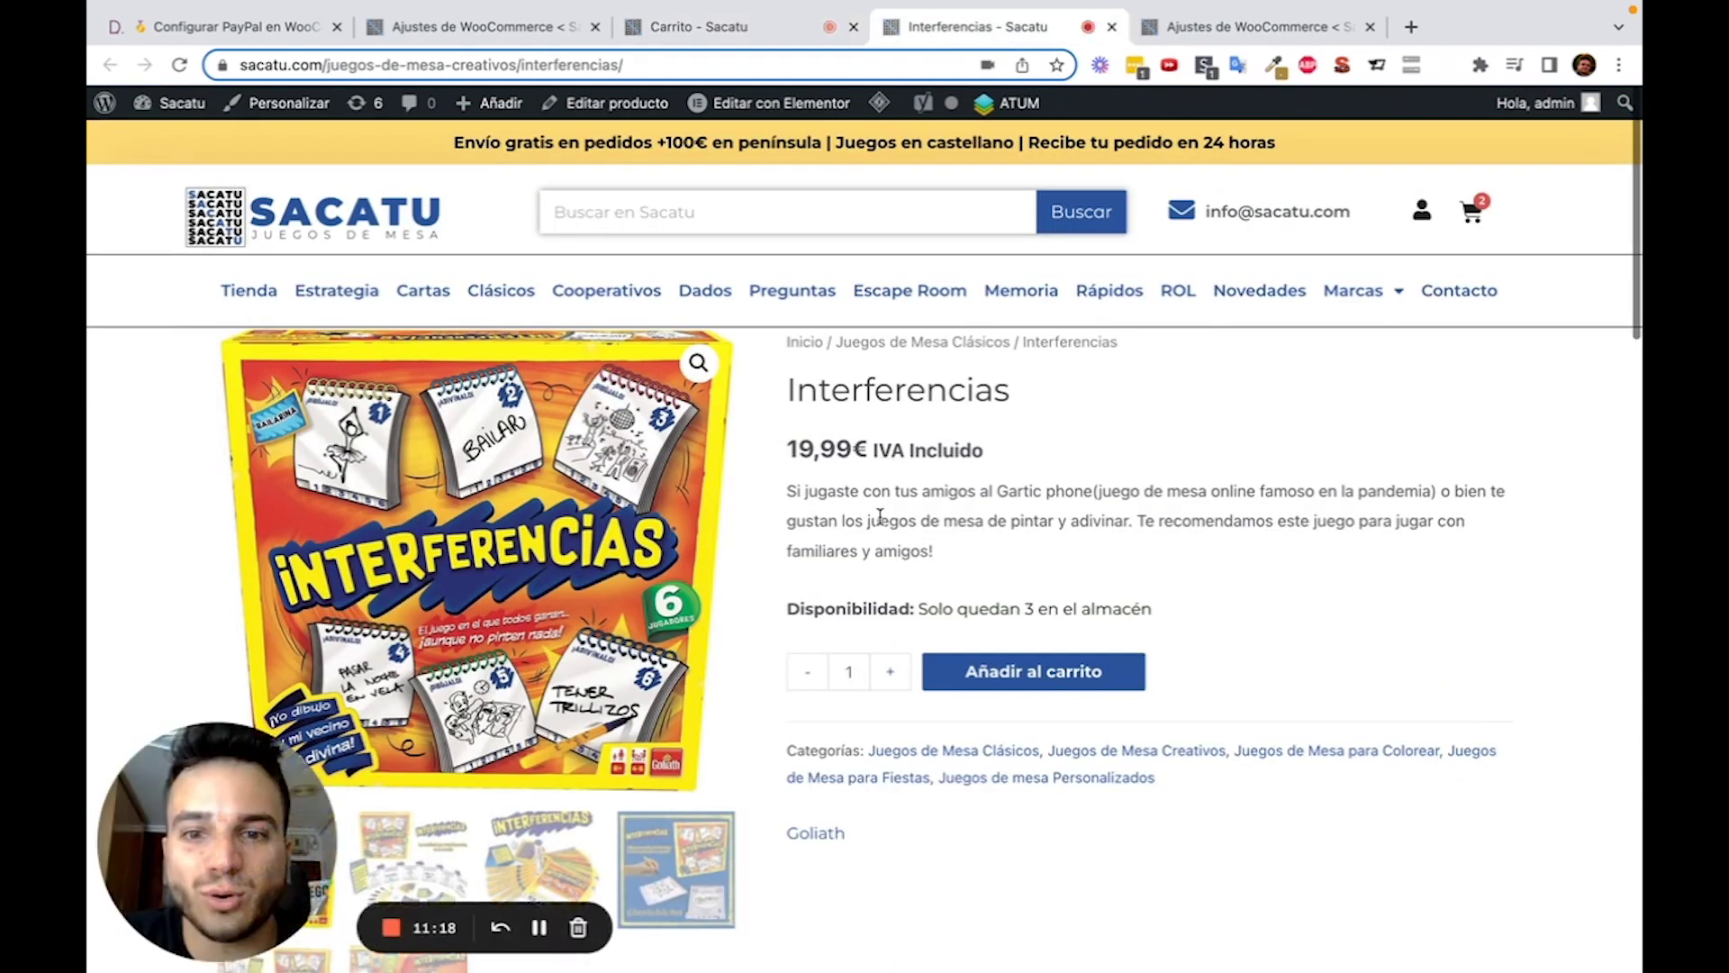
pyautogui.scroll(-3, 880, 514)
pyautogui.scroll(3, 811, 360)
# Tick 'Activar en la página del producto' in the PayPal settings.
pyautogui.click(469, 27)
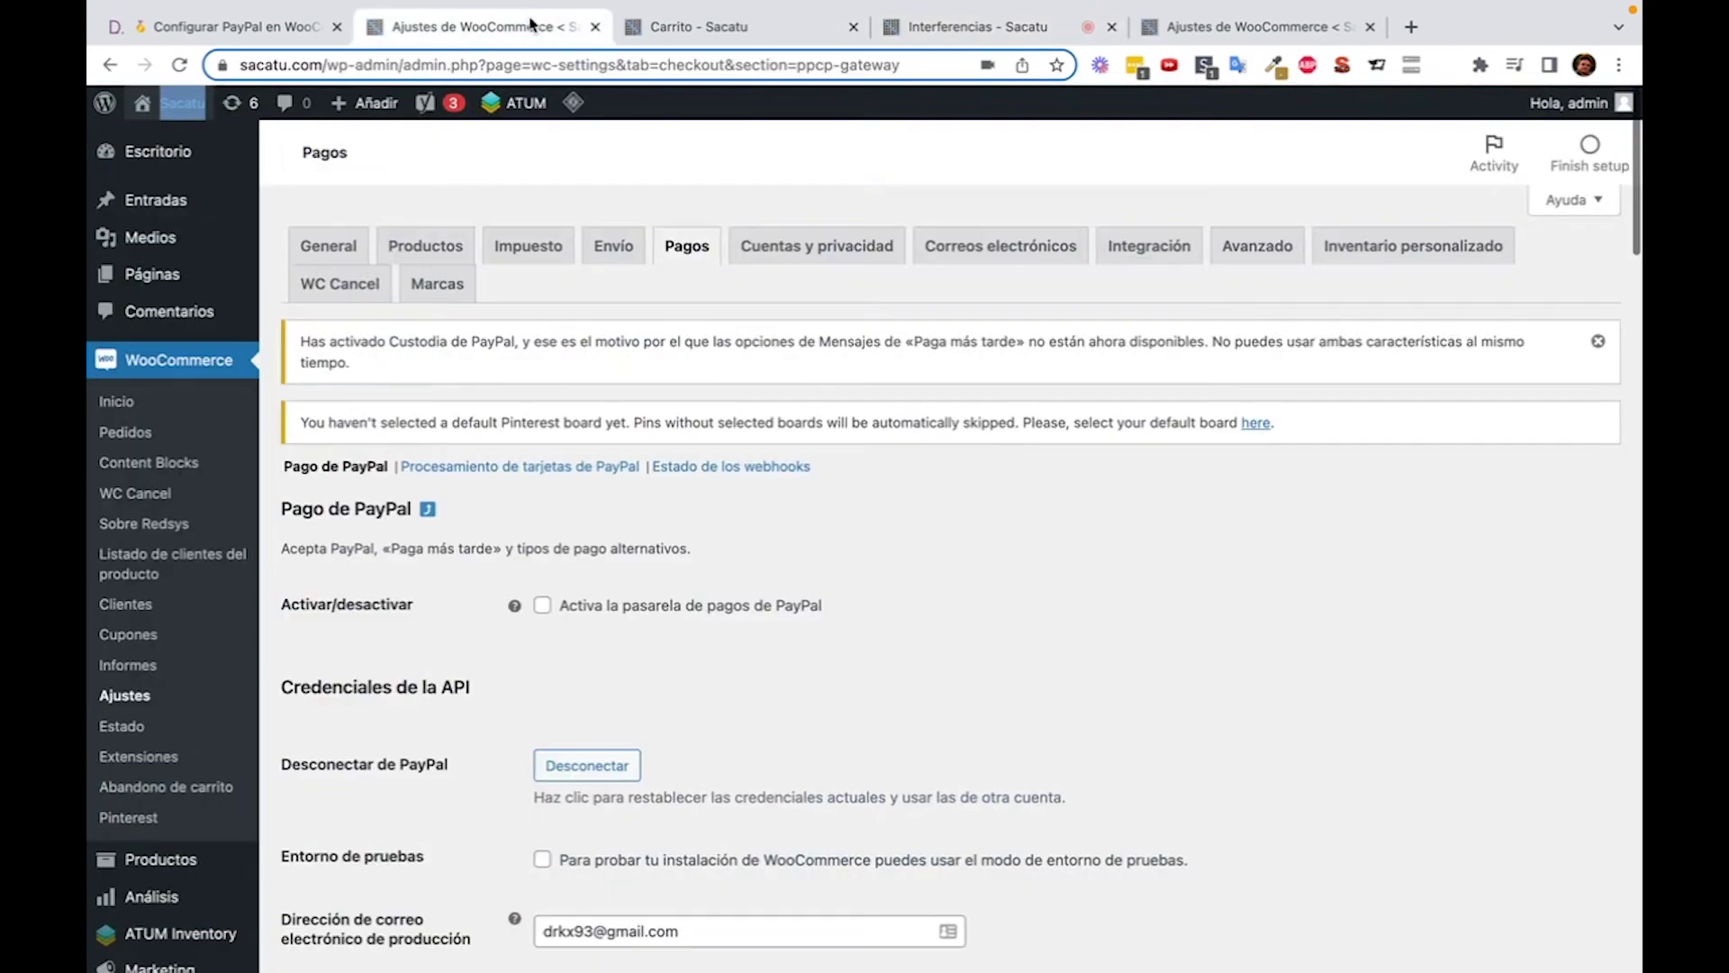
pyautogui.scroll(-10, 605, 687)
pyautogui.scroll(-15, 603, 685)
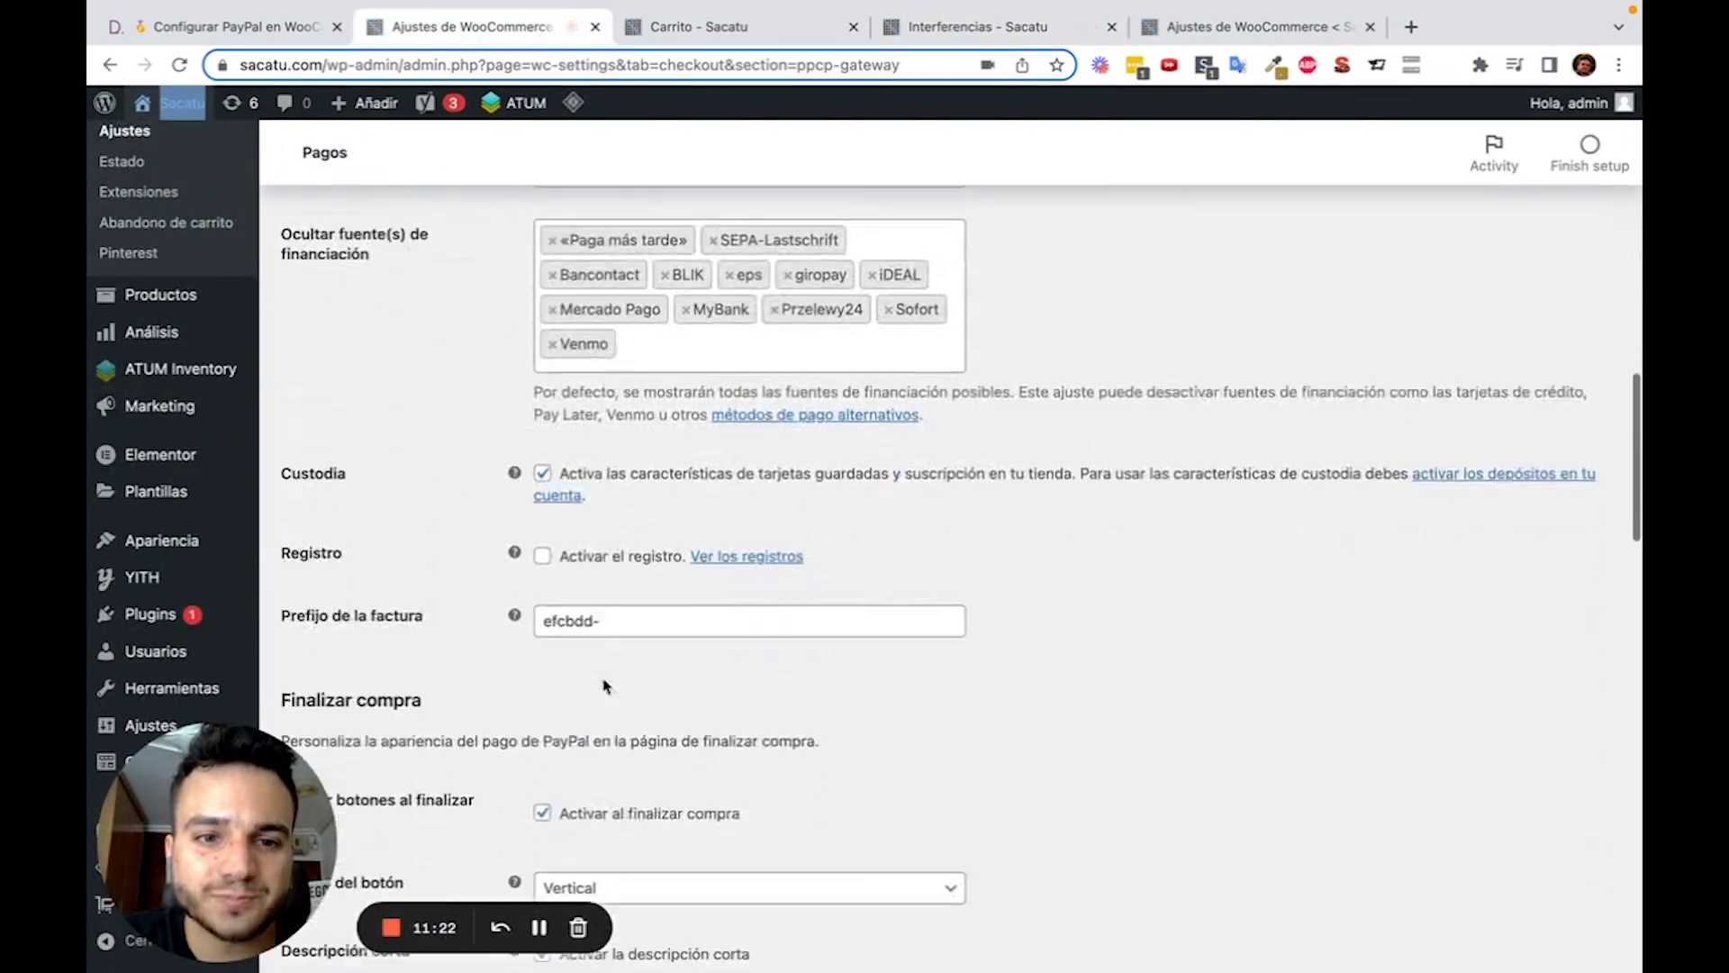
pyautogui.scroll(-6, 605, 684)
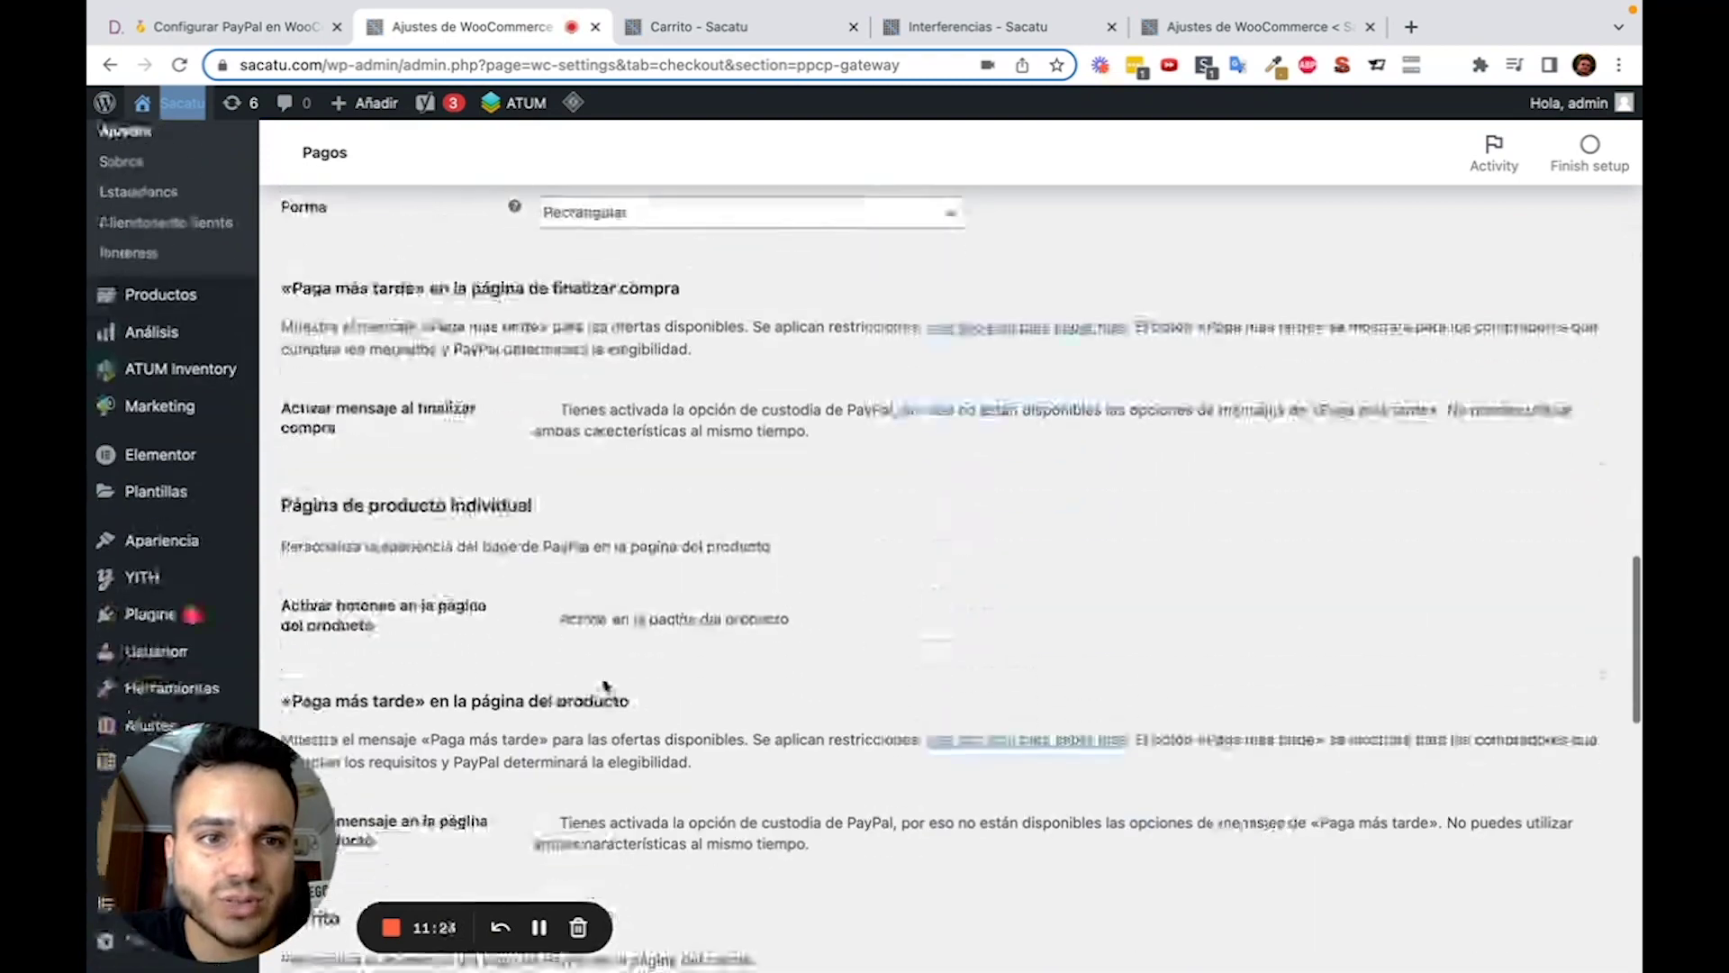
pyautogui.scroll(4, 606, 685)
pyautogui.scroll(1, 605, 684)
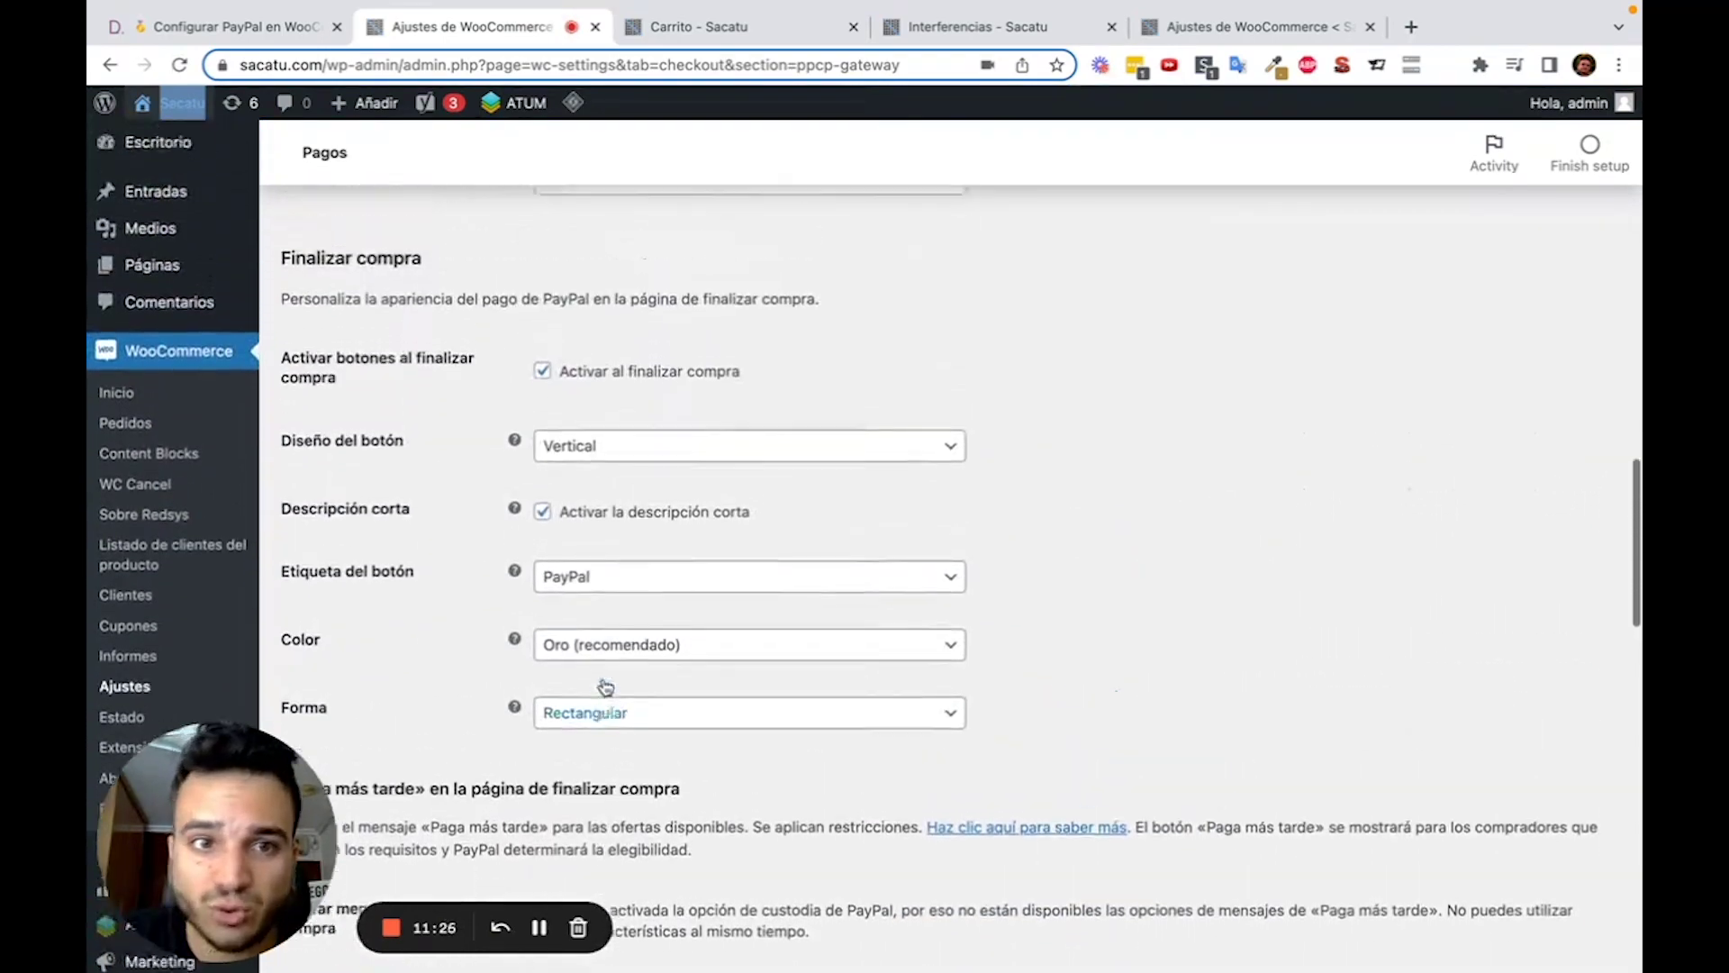
pyautogui.scroll(-6, 605, 685)
pyautogui.scroll(-1, 604, 677)
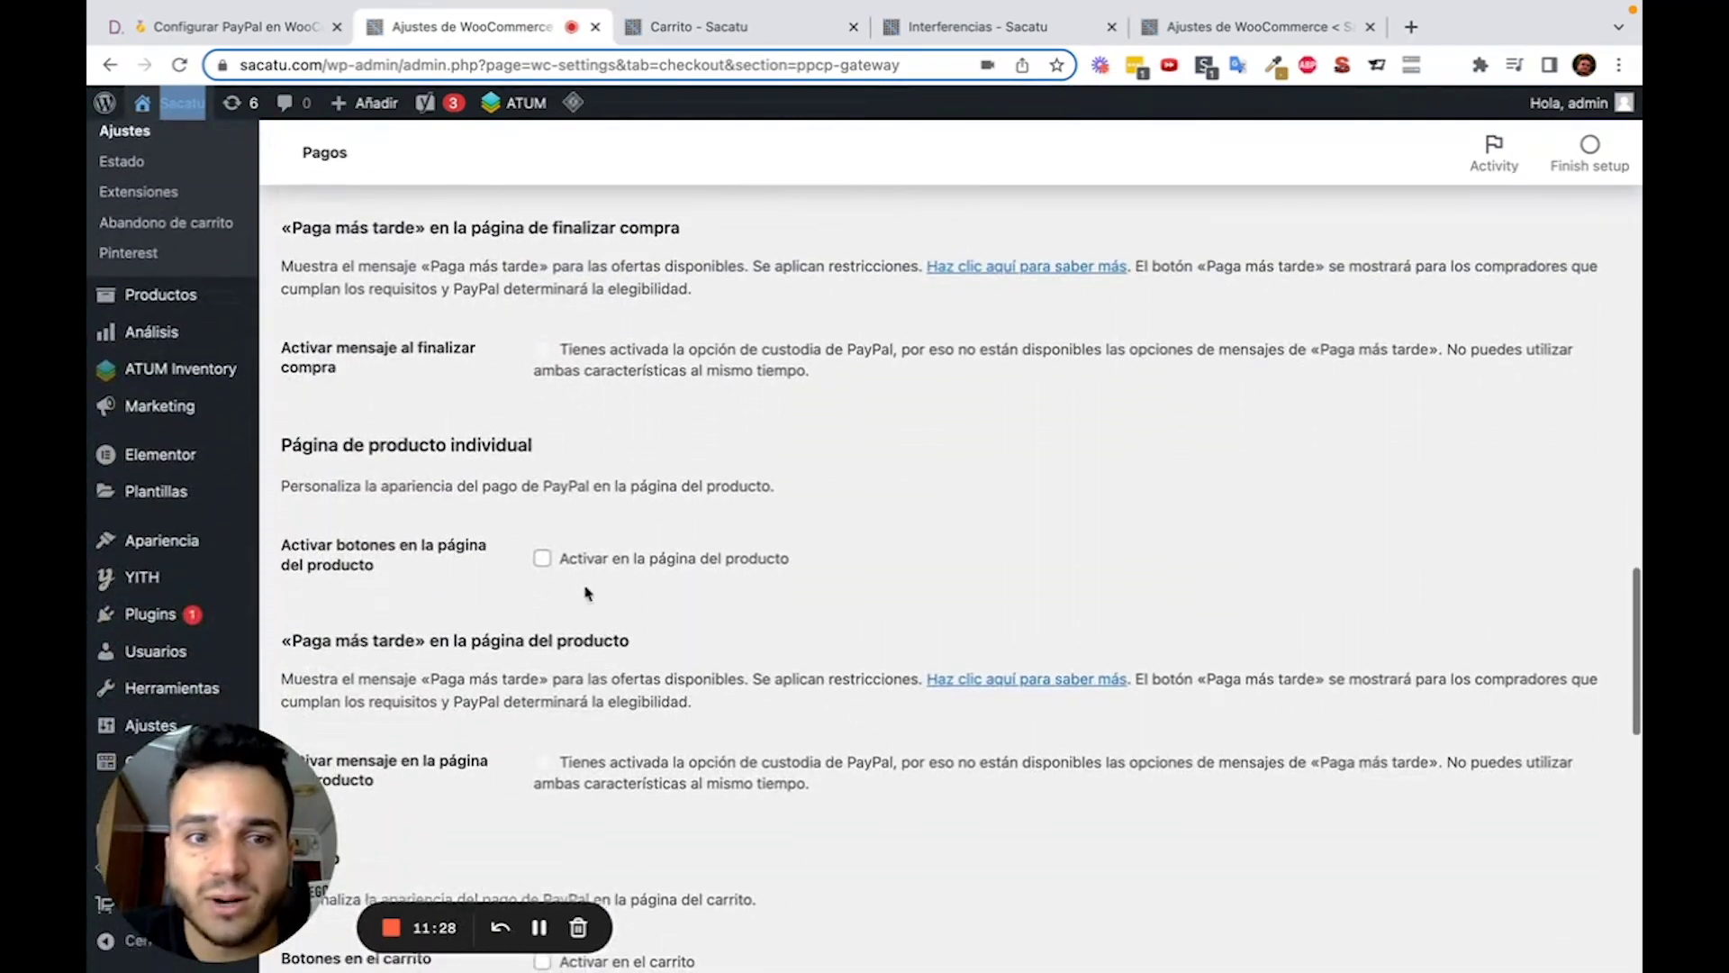
pyautogui.click(541, 539)
# Save the PayPal settings and move the Interferencias tab ahead of the cart tab.
pyautogui.scroll(-7, 689, 661)
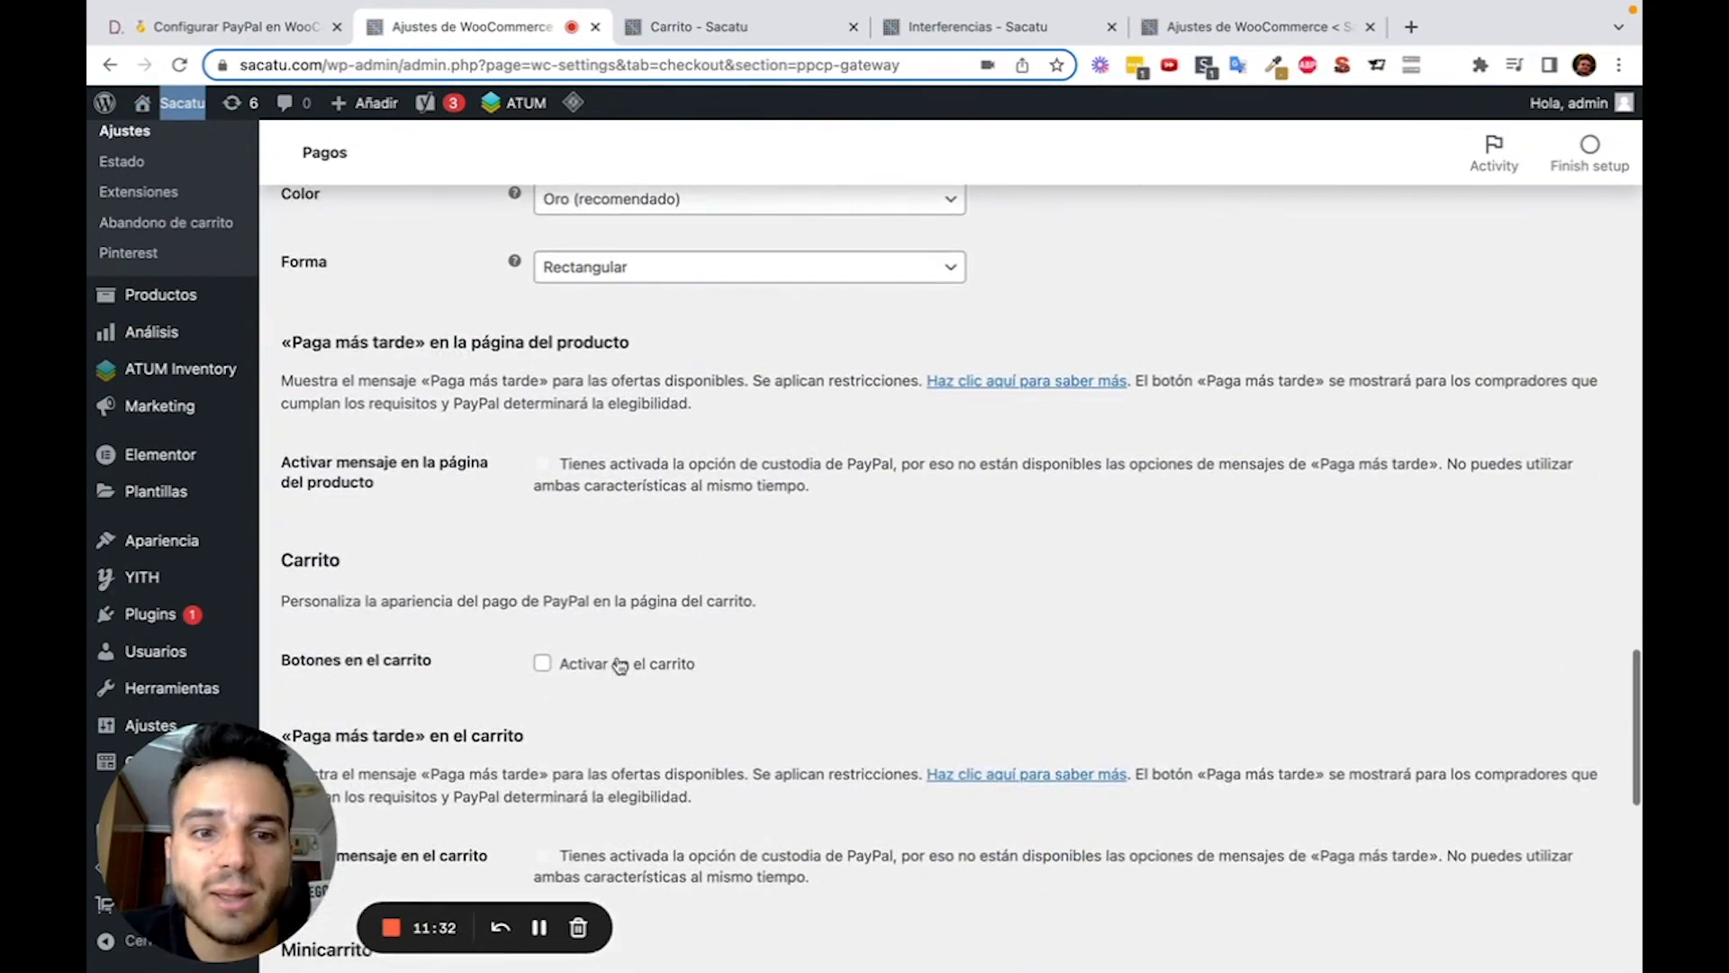
pyautogui.scroll(6, 619, 666)
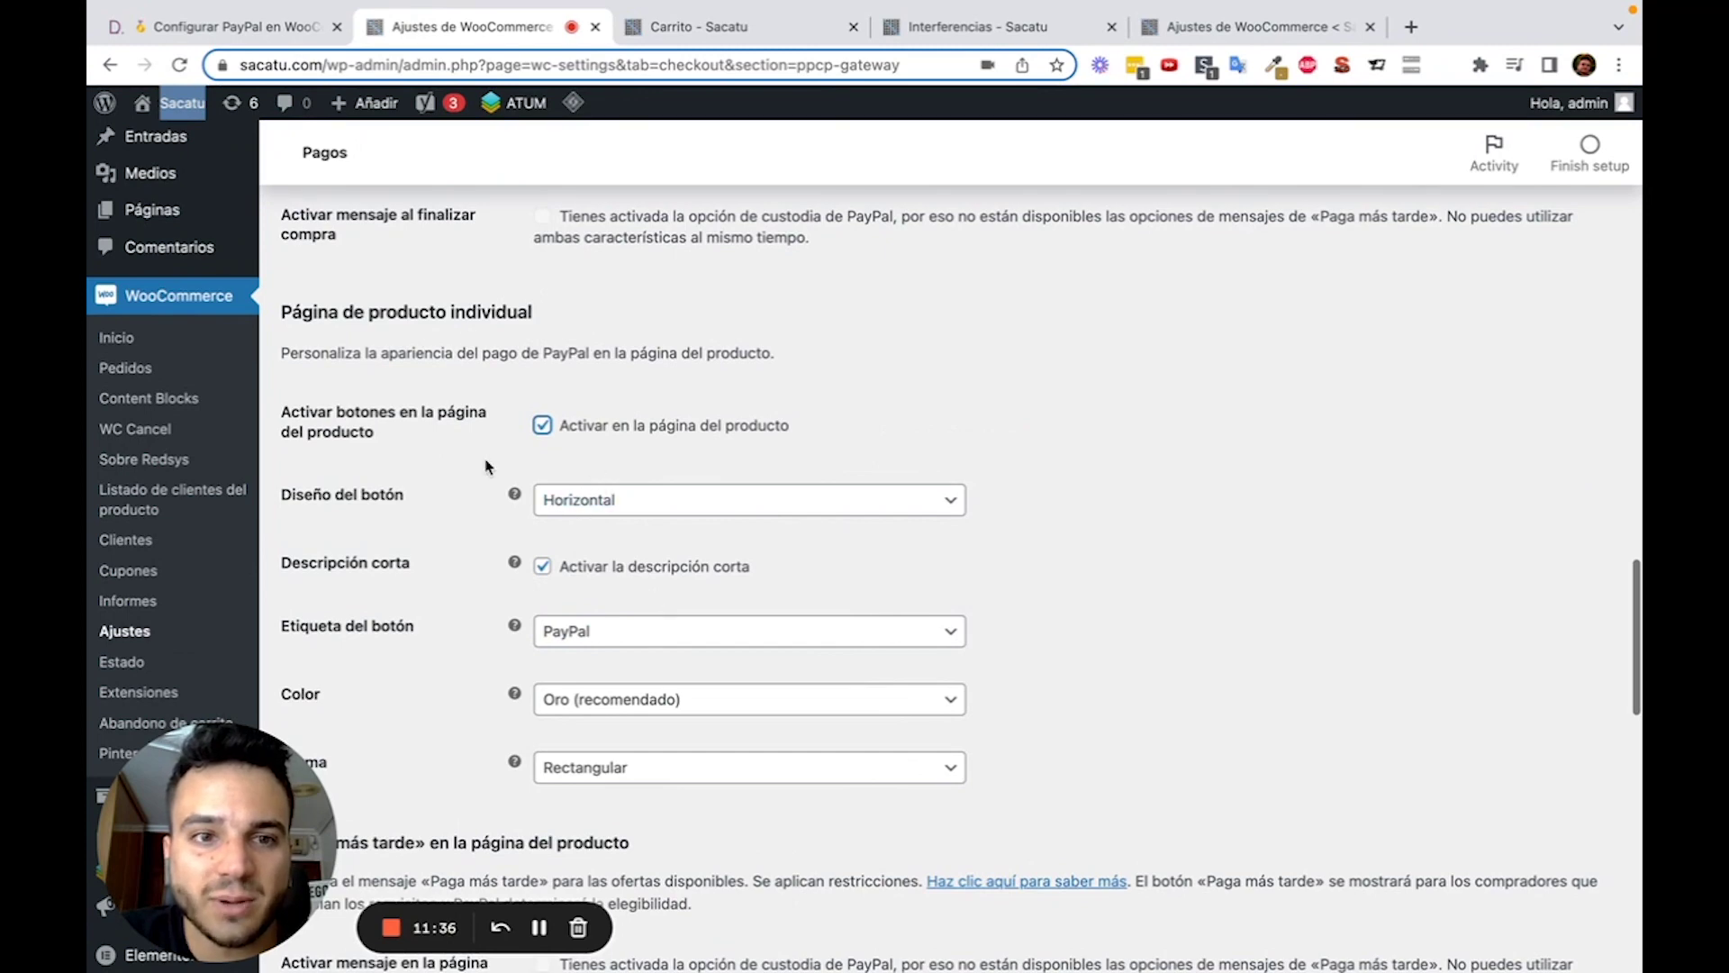
pyautogui.scroll(-12, 487, 464)
pyautogui.click(396, 855)
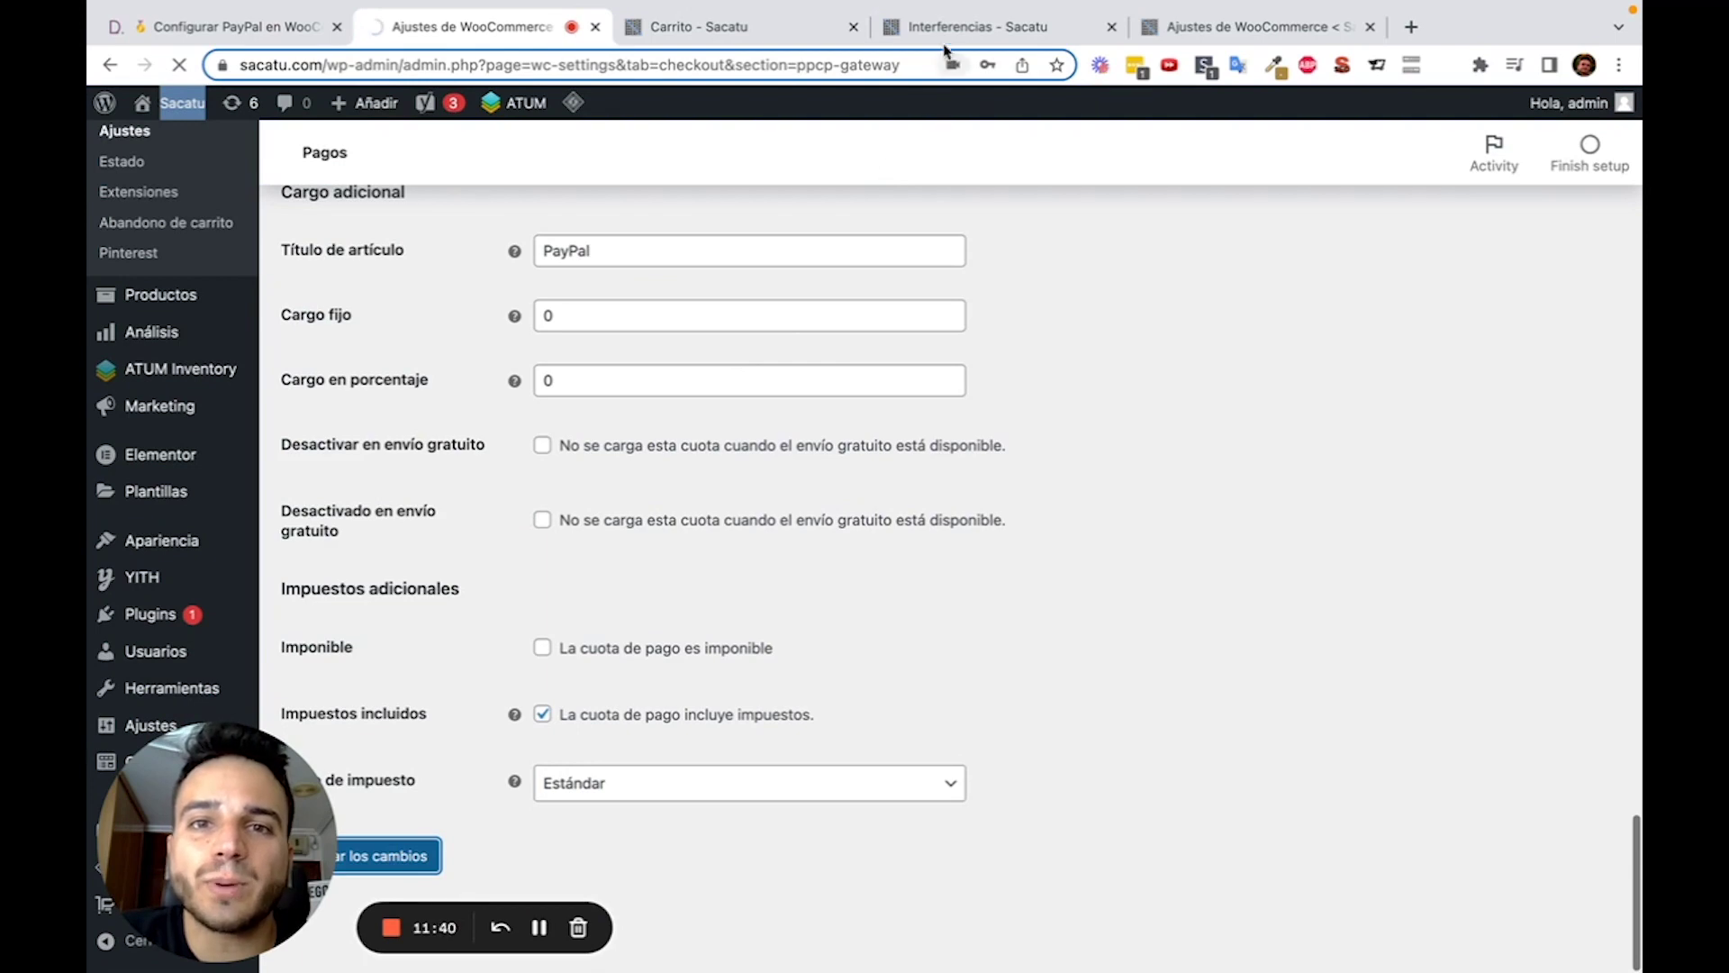
pyautogui.moveTo(945, 36); pyautogui.dragTo(687, 29)
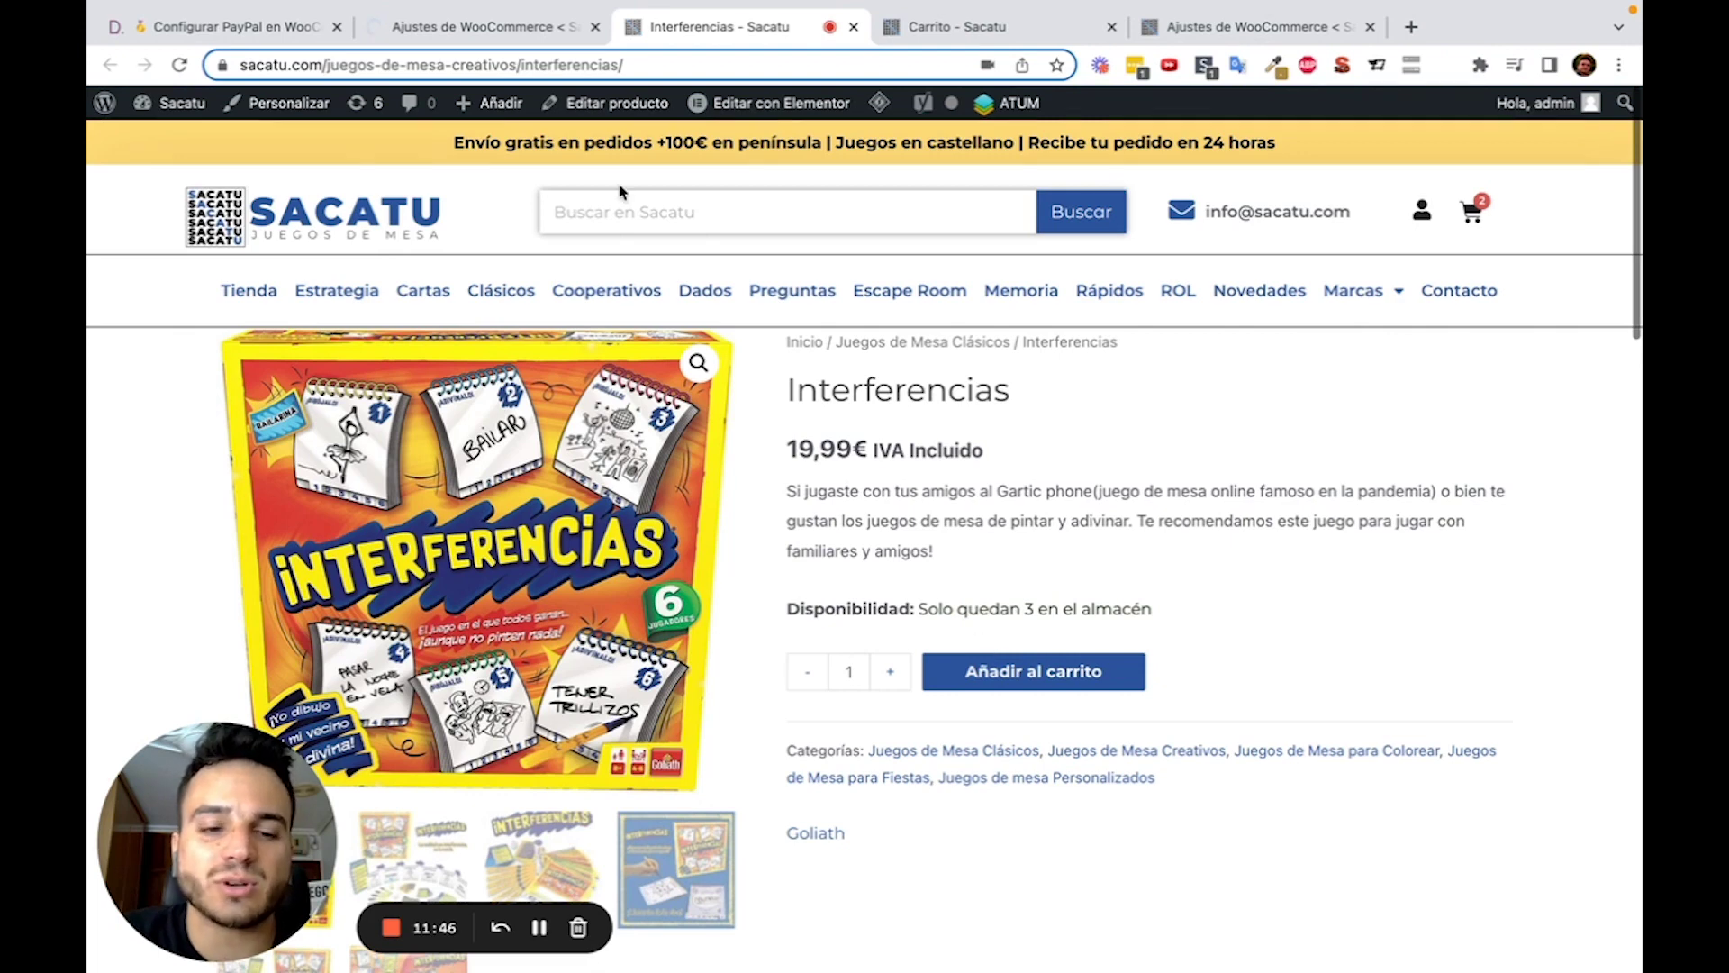
# Purge the Interferencias page with LiteSpeed's 'Vaciar esta página', then return to the WooCommerce settings.
pyautogui.click(881, 153)
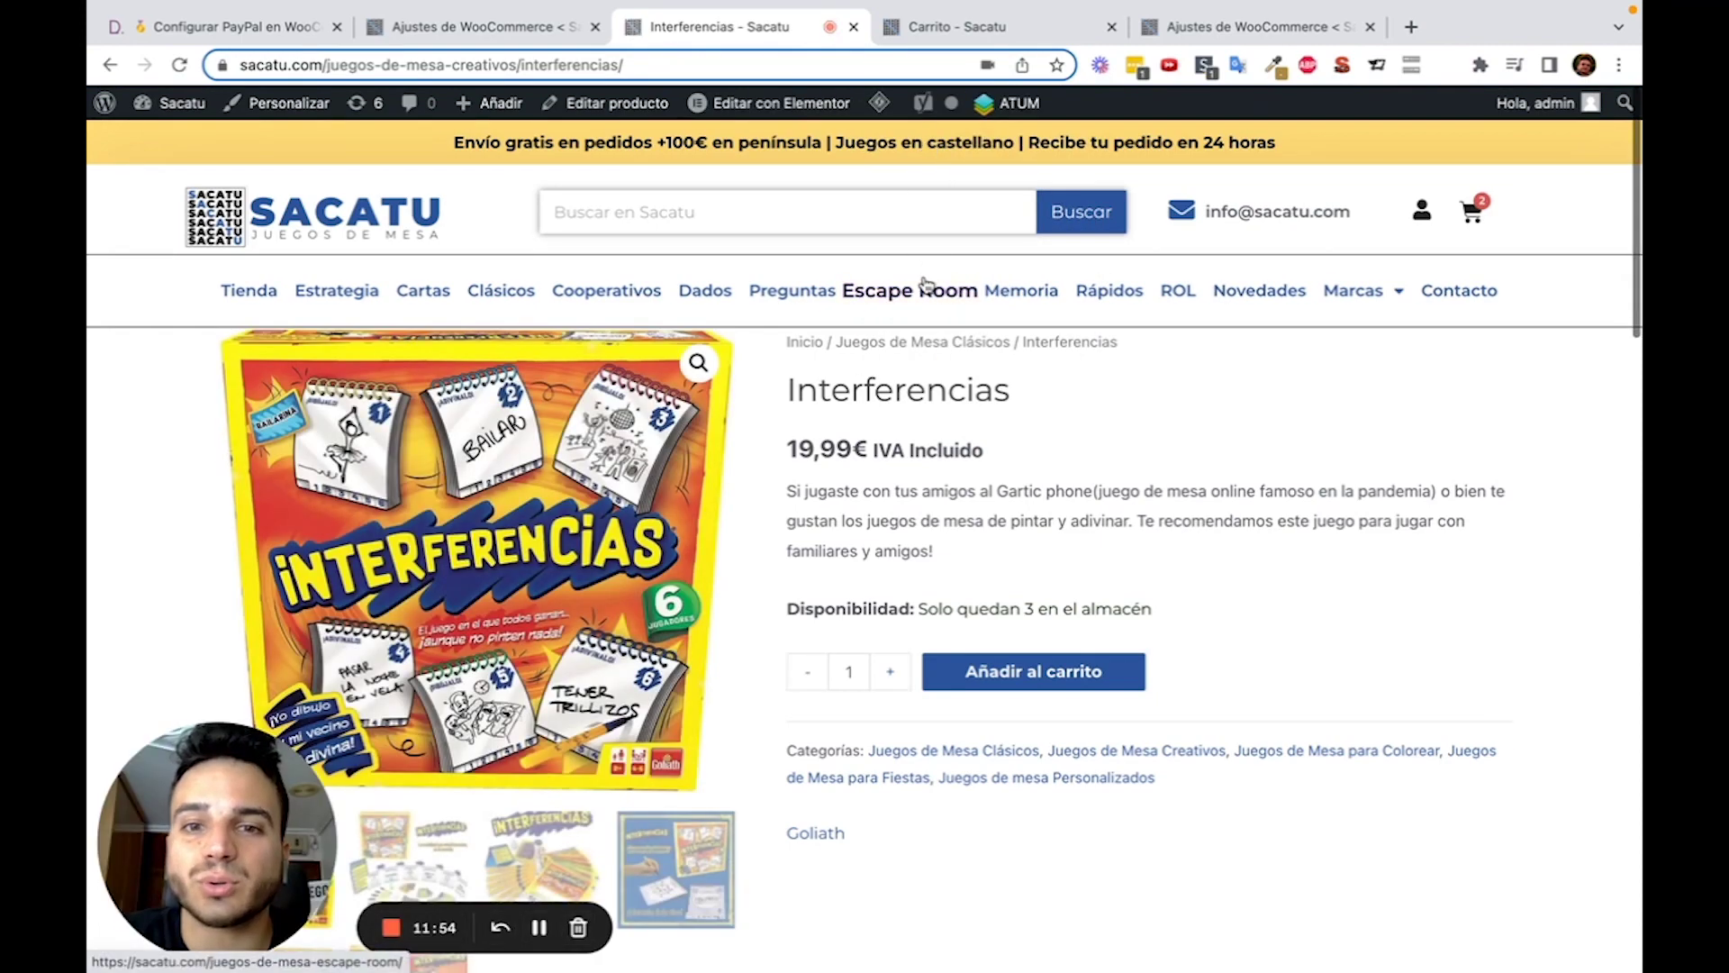
pyautogui.scroll(-5, 925, 284)
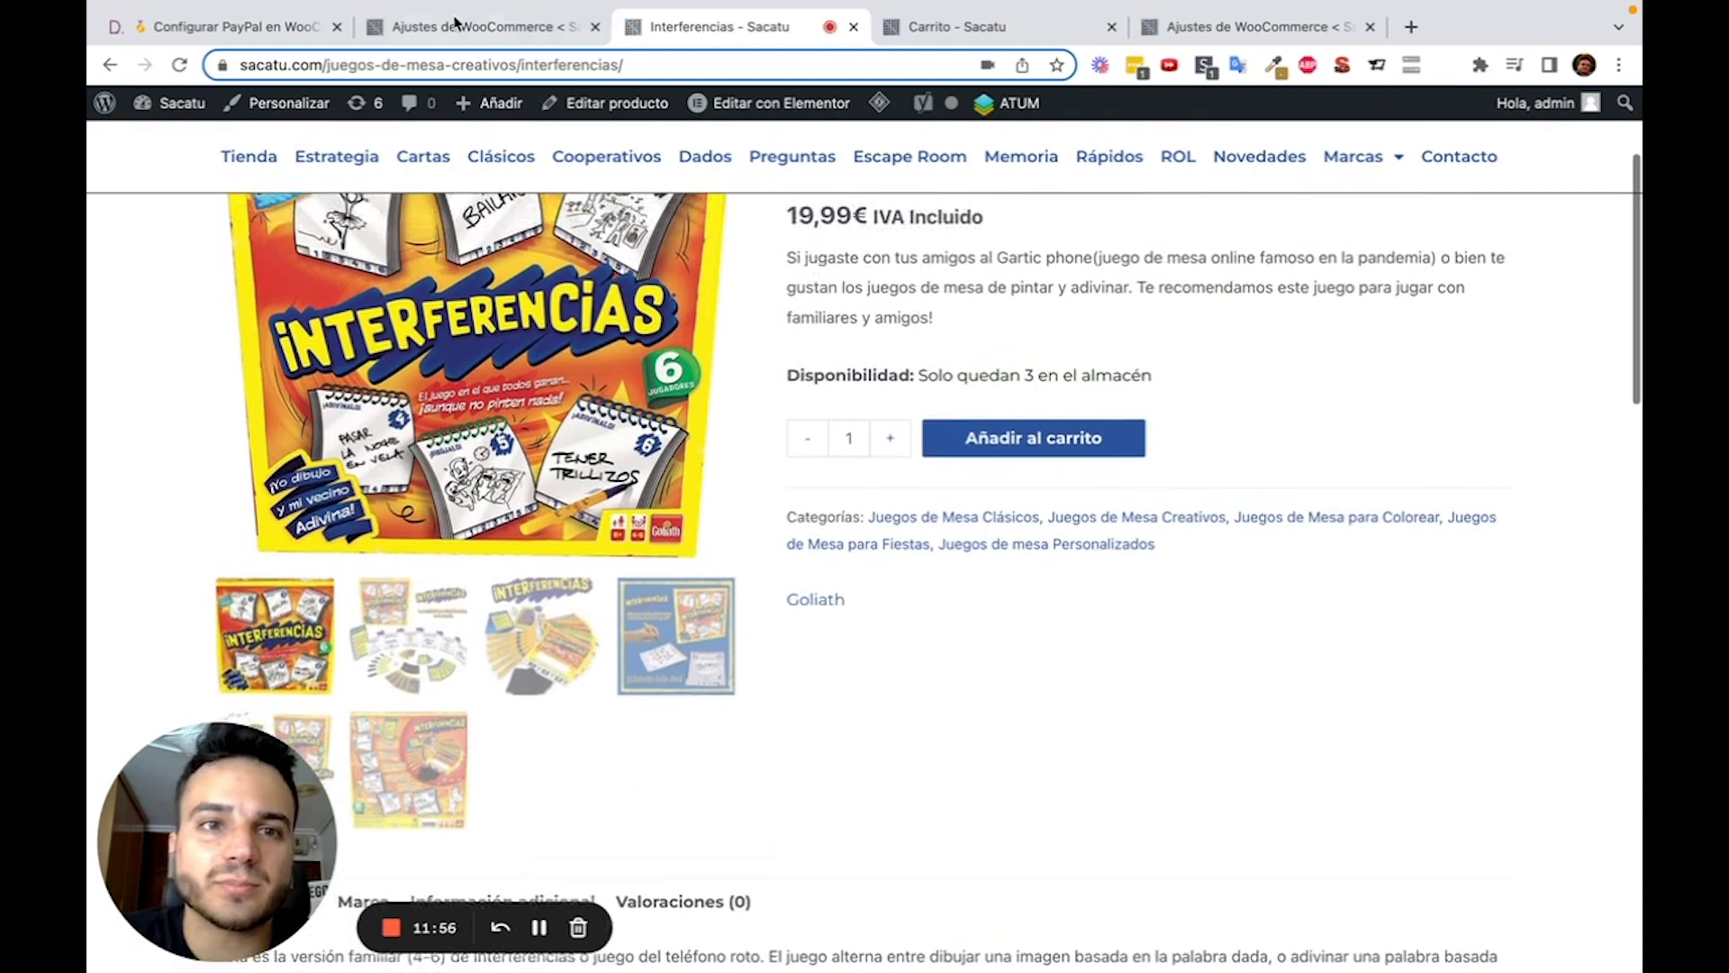
pyautogui.hotkey('ctrl', 'shift', 'Tab')
pyautogui.scroll(-20, 652, 388)
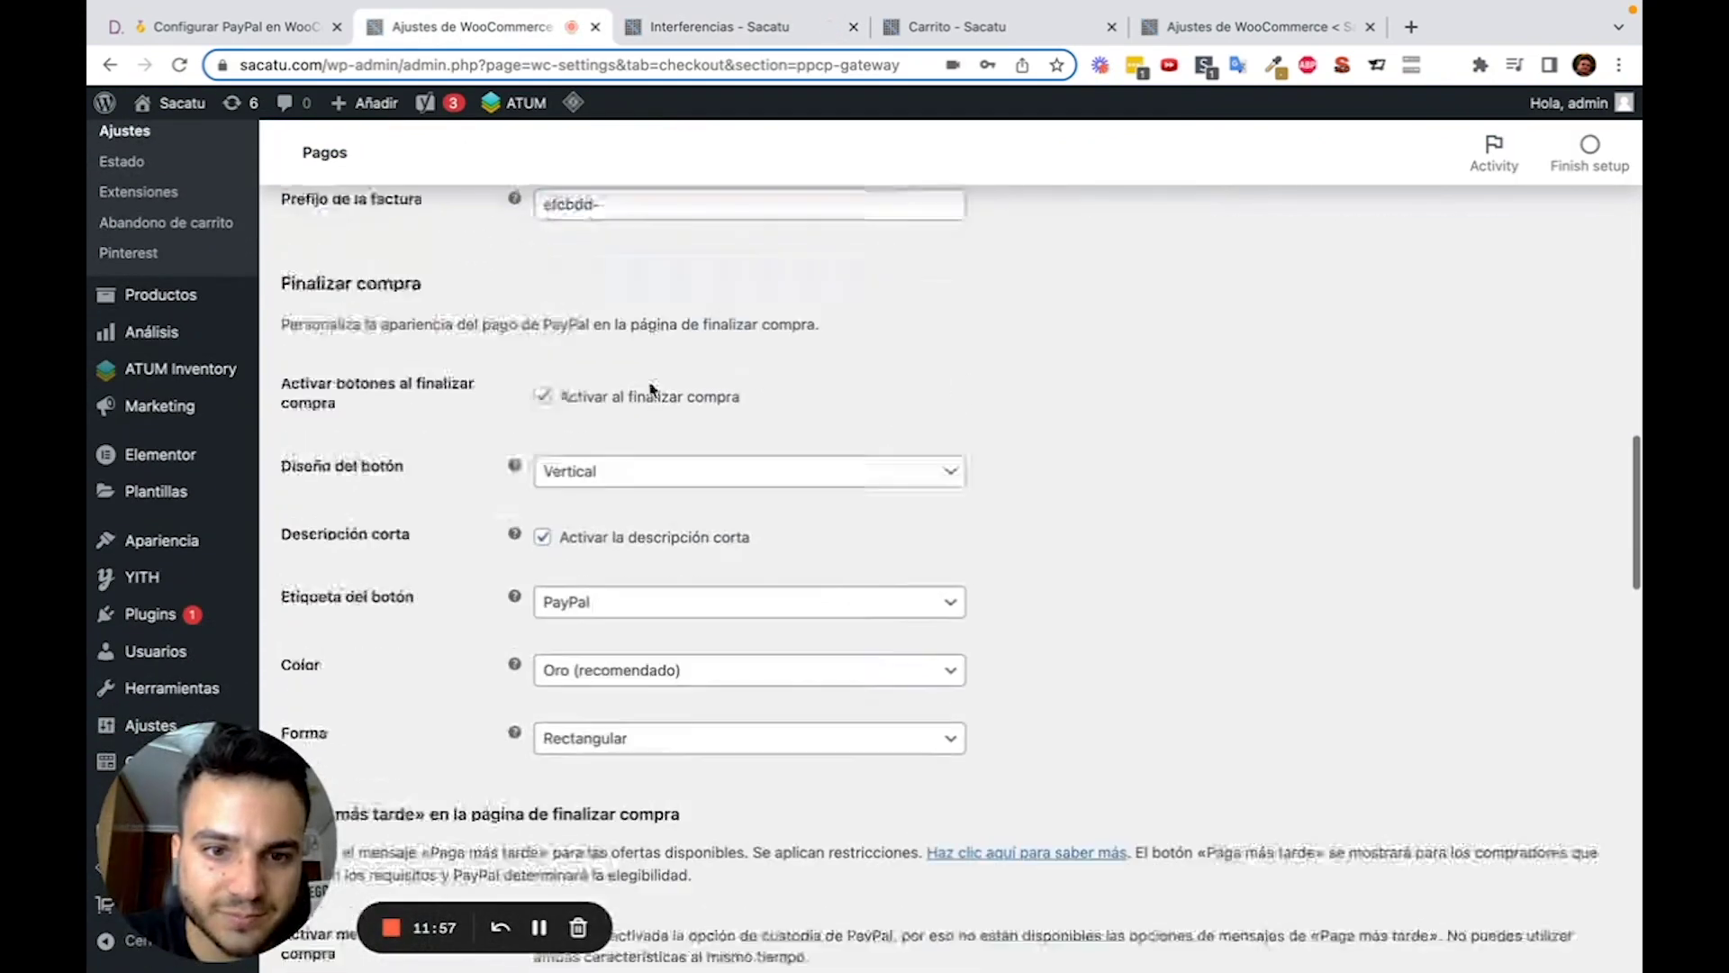
# Review the PayPal settings, check the Interferencias page, and save with Guardar los cambios.
pyautogui.scroll(5, 652, 388)
pyautogui.scroll(-7, 650, 386)
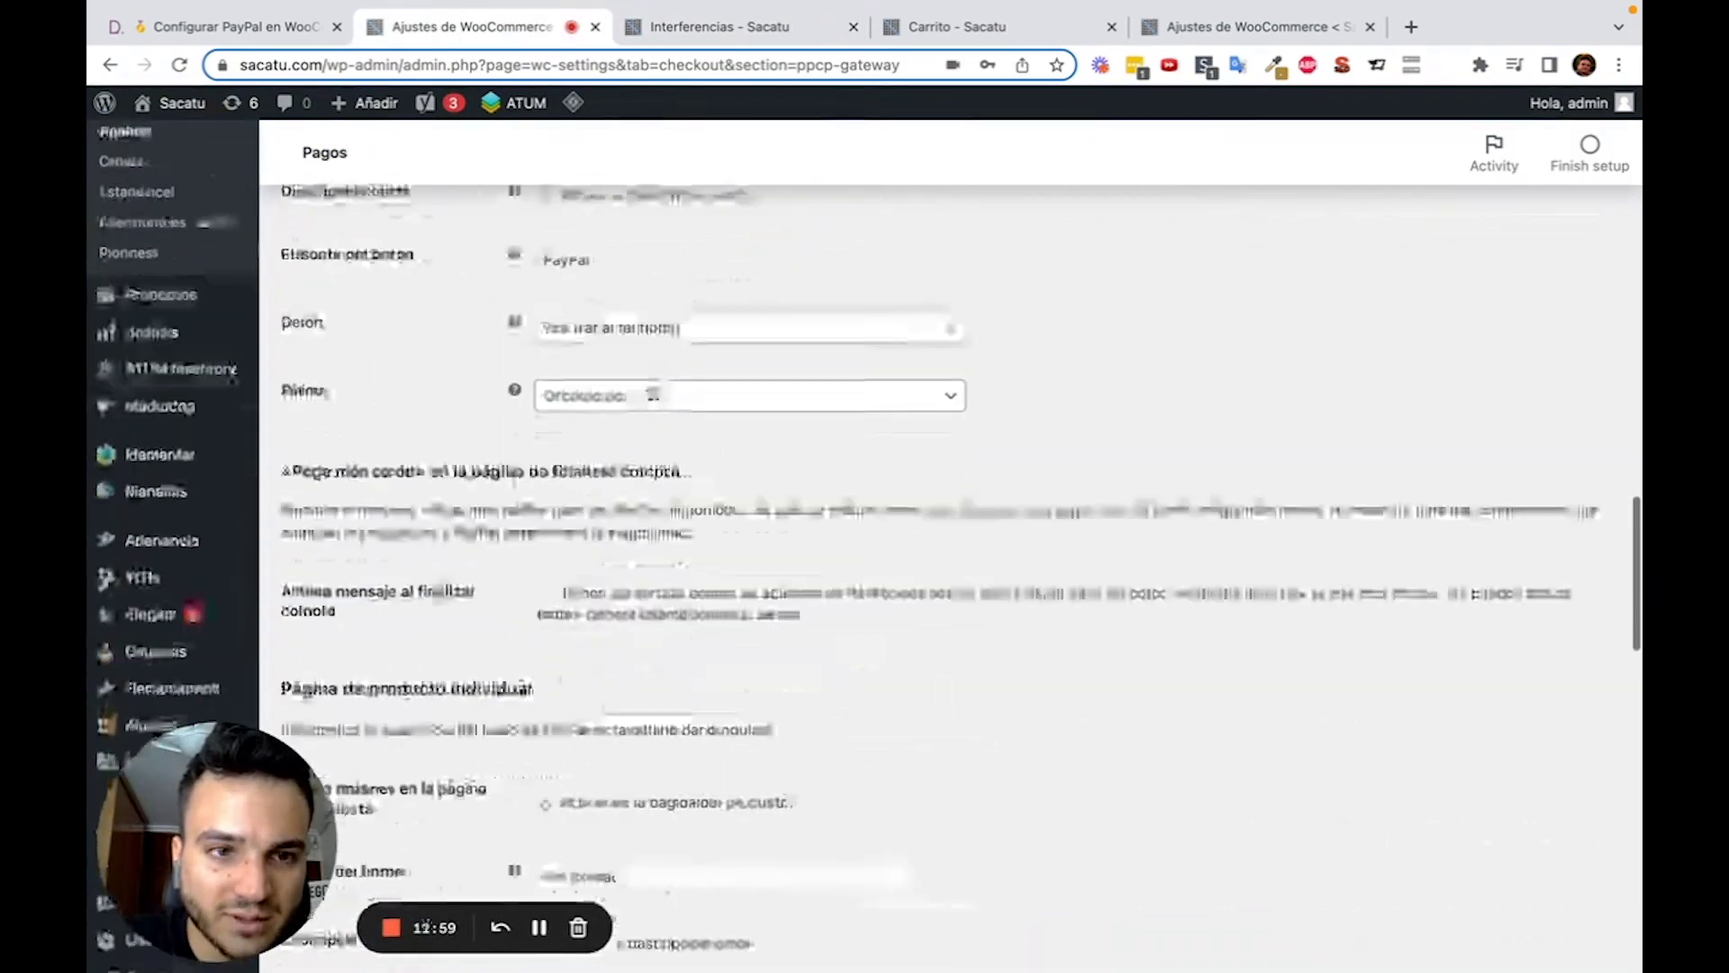
pyautogui.scroll(-3, 649, 383)
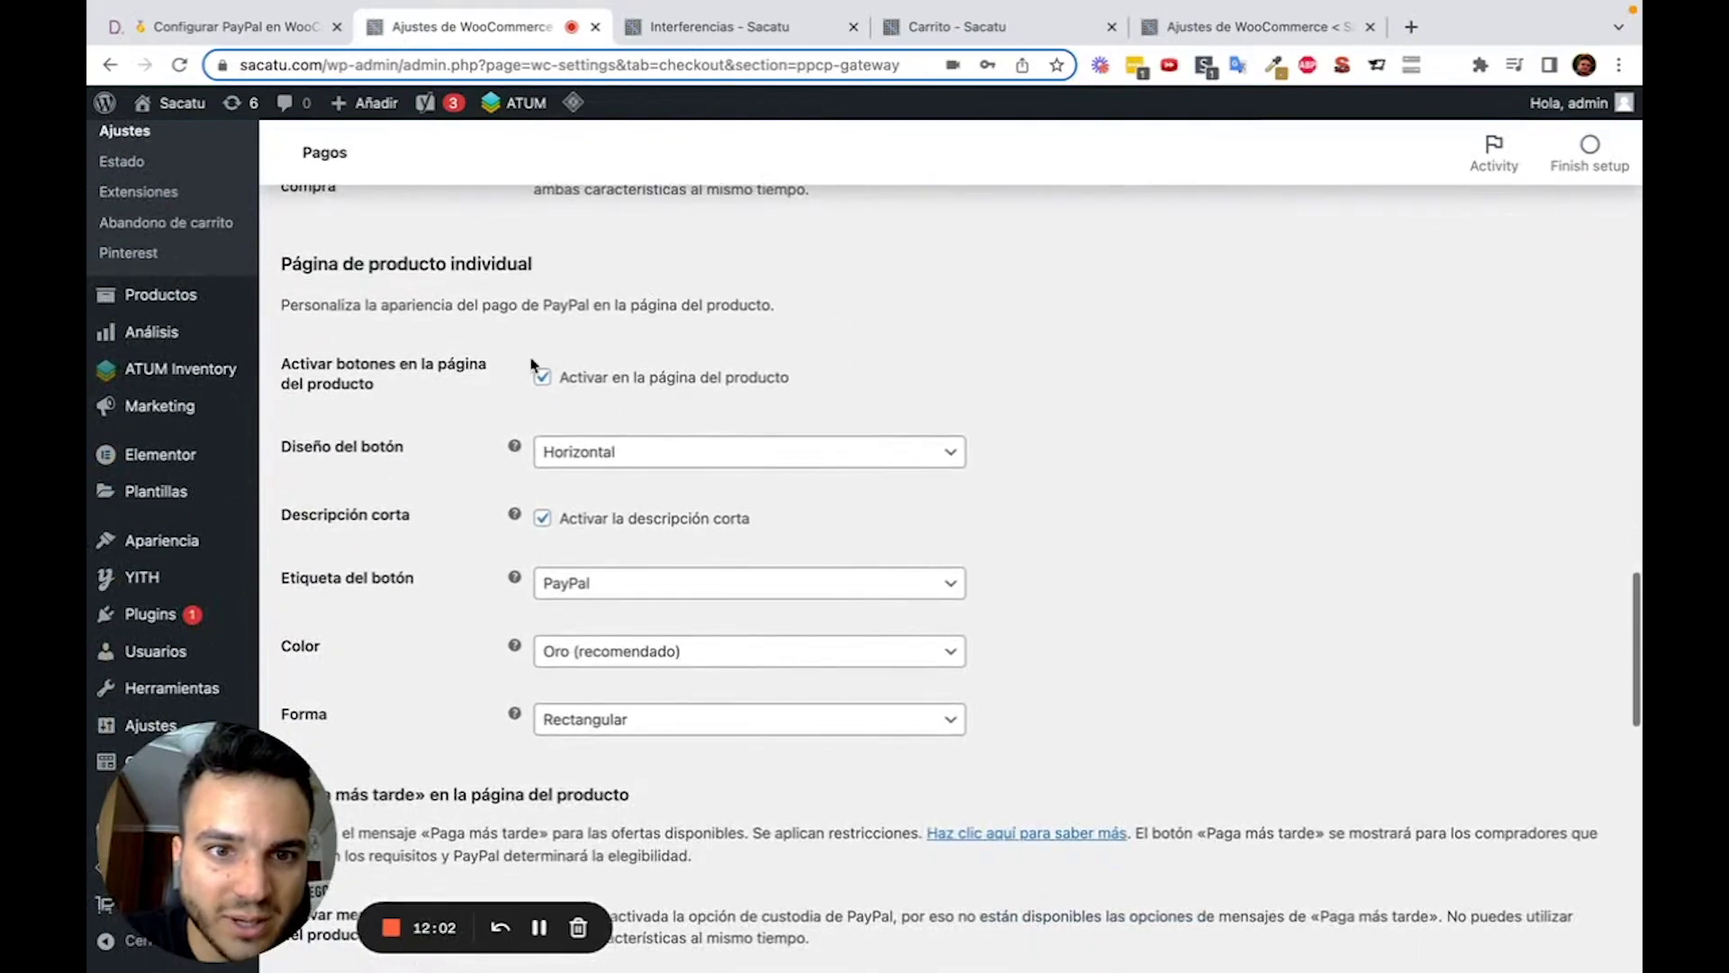
pyautogui.scroll(-4, 532, 365)
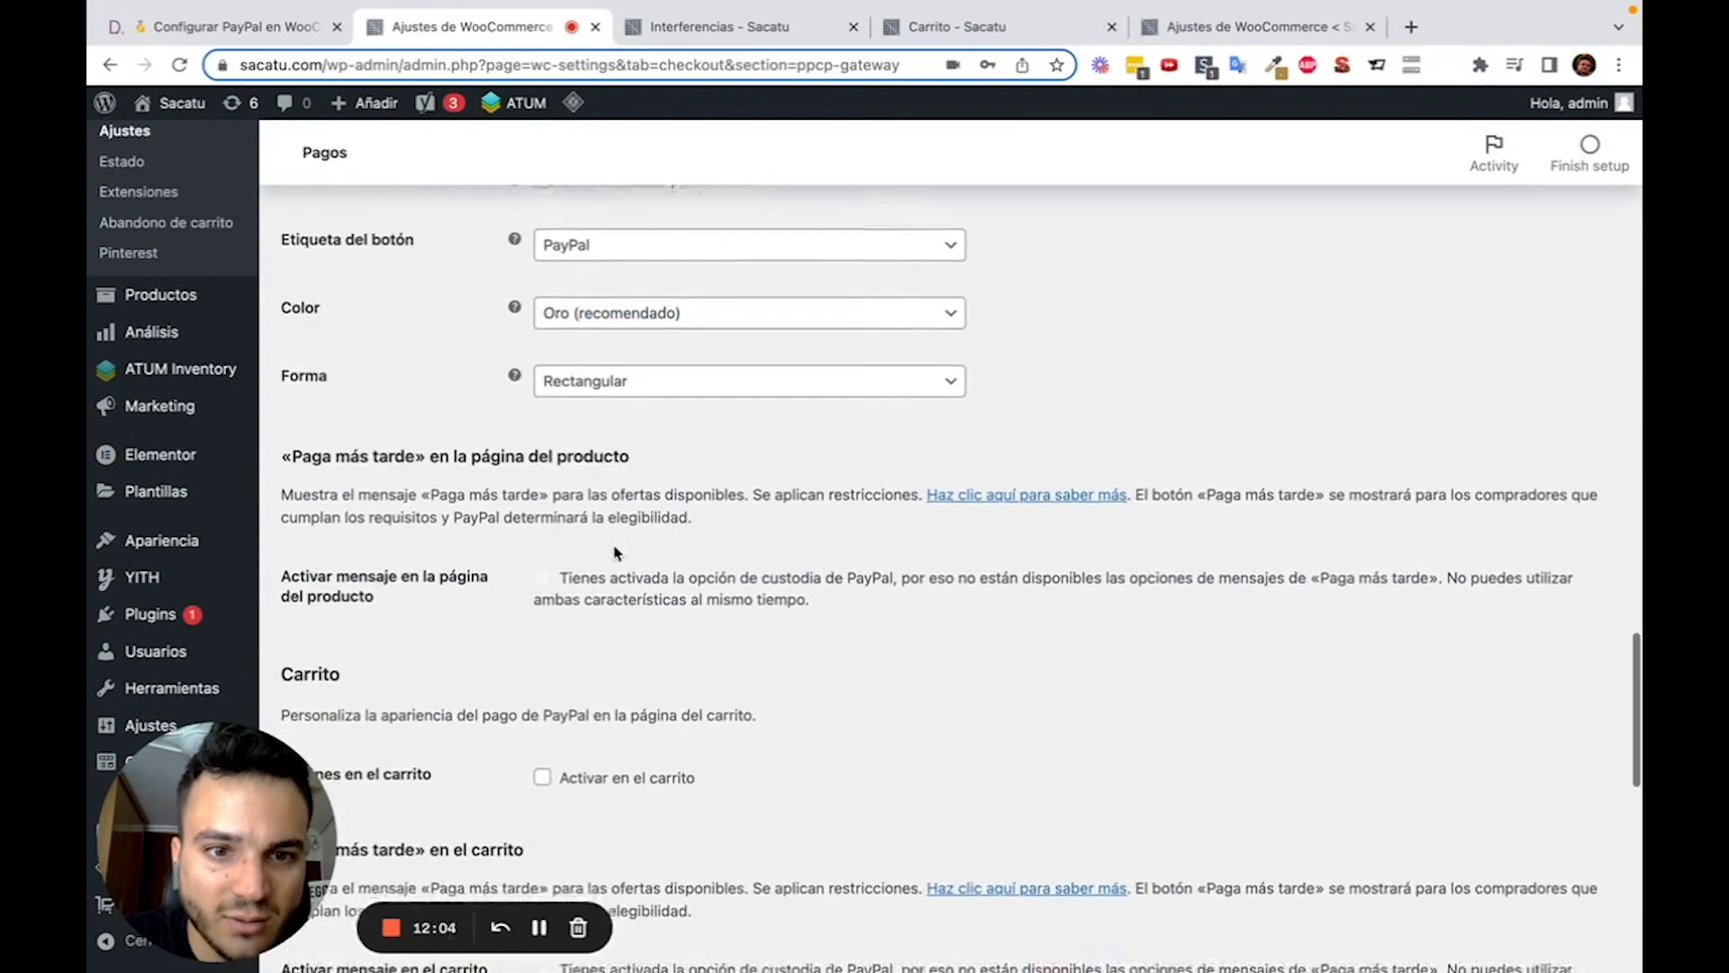
pyautogui.scroll(-6, 615, 552)
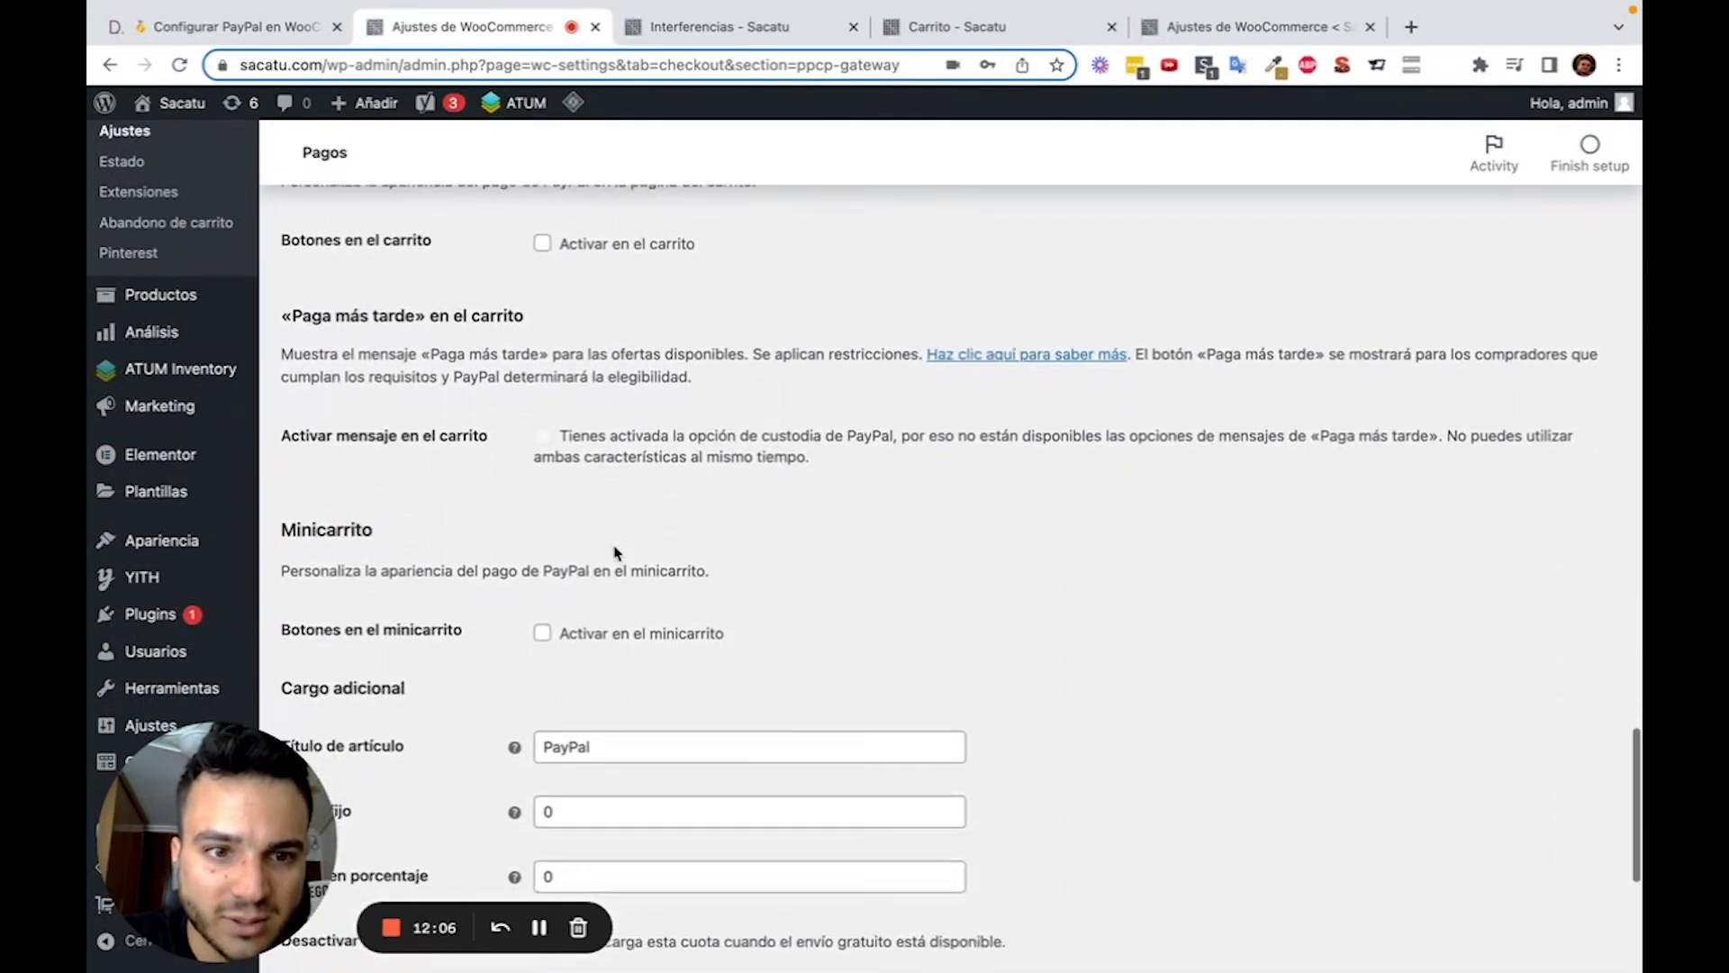
pyautogui.scroll(-5, 616, 552)
pyautogui.scroll(16, 615, 552)
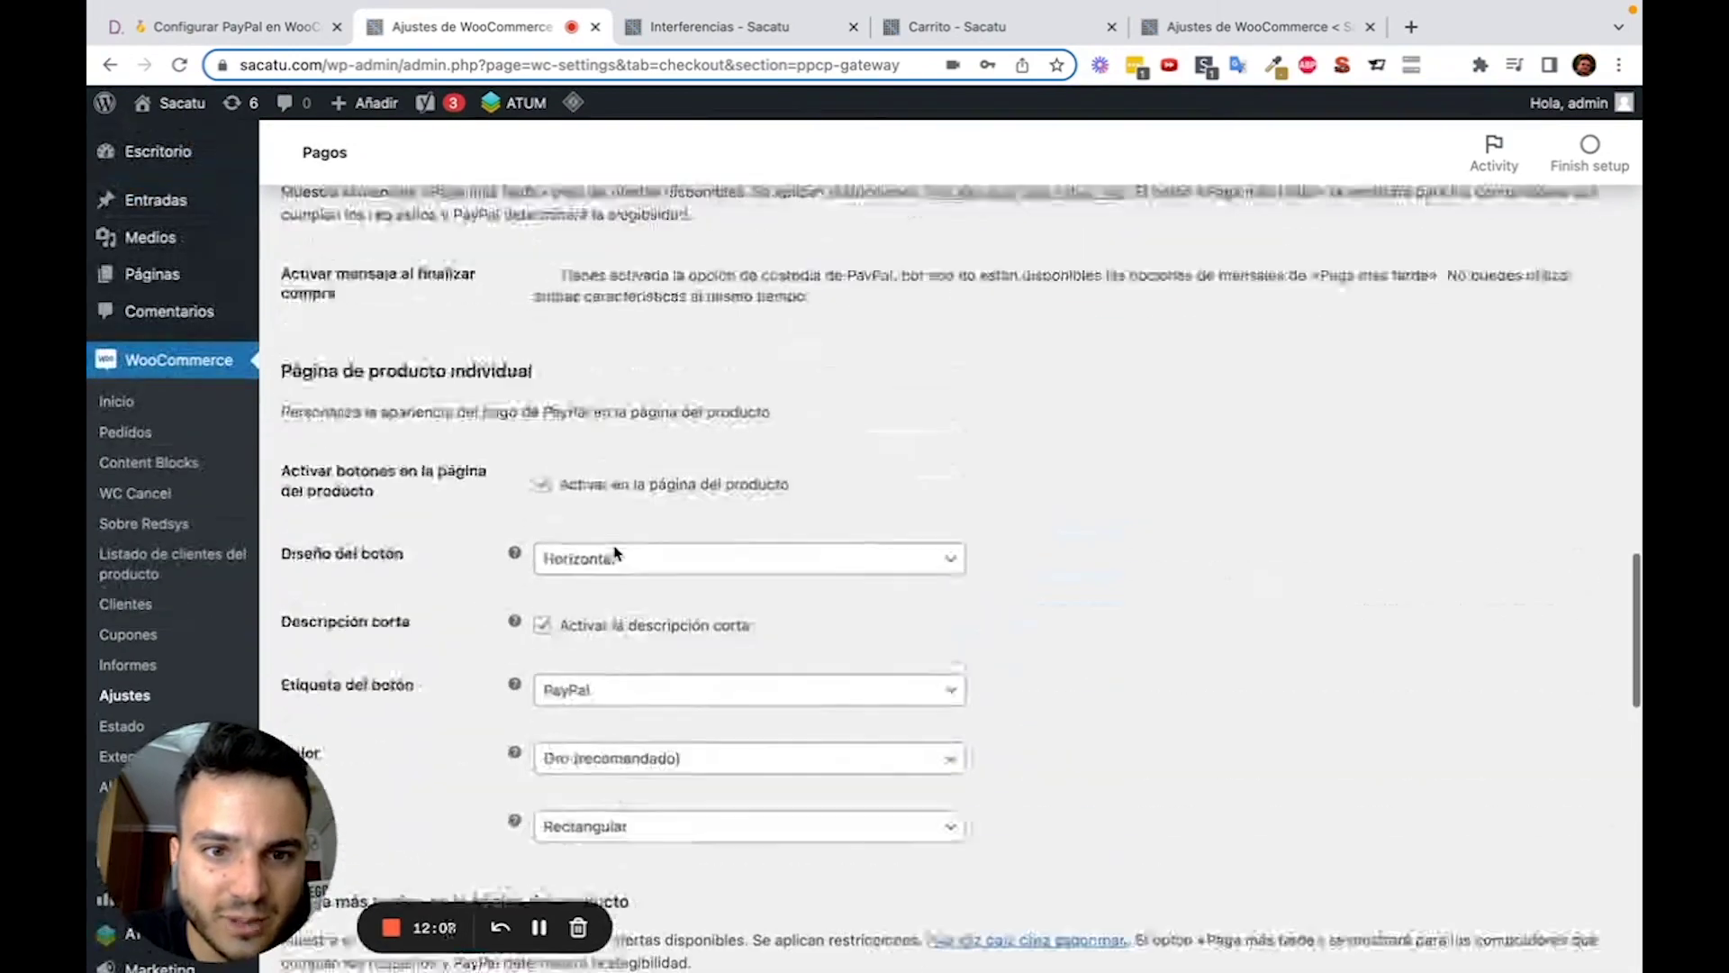
pyautogui.scroll(7, 615, 553)
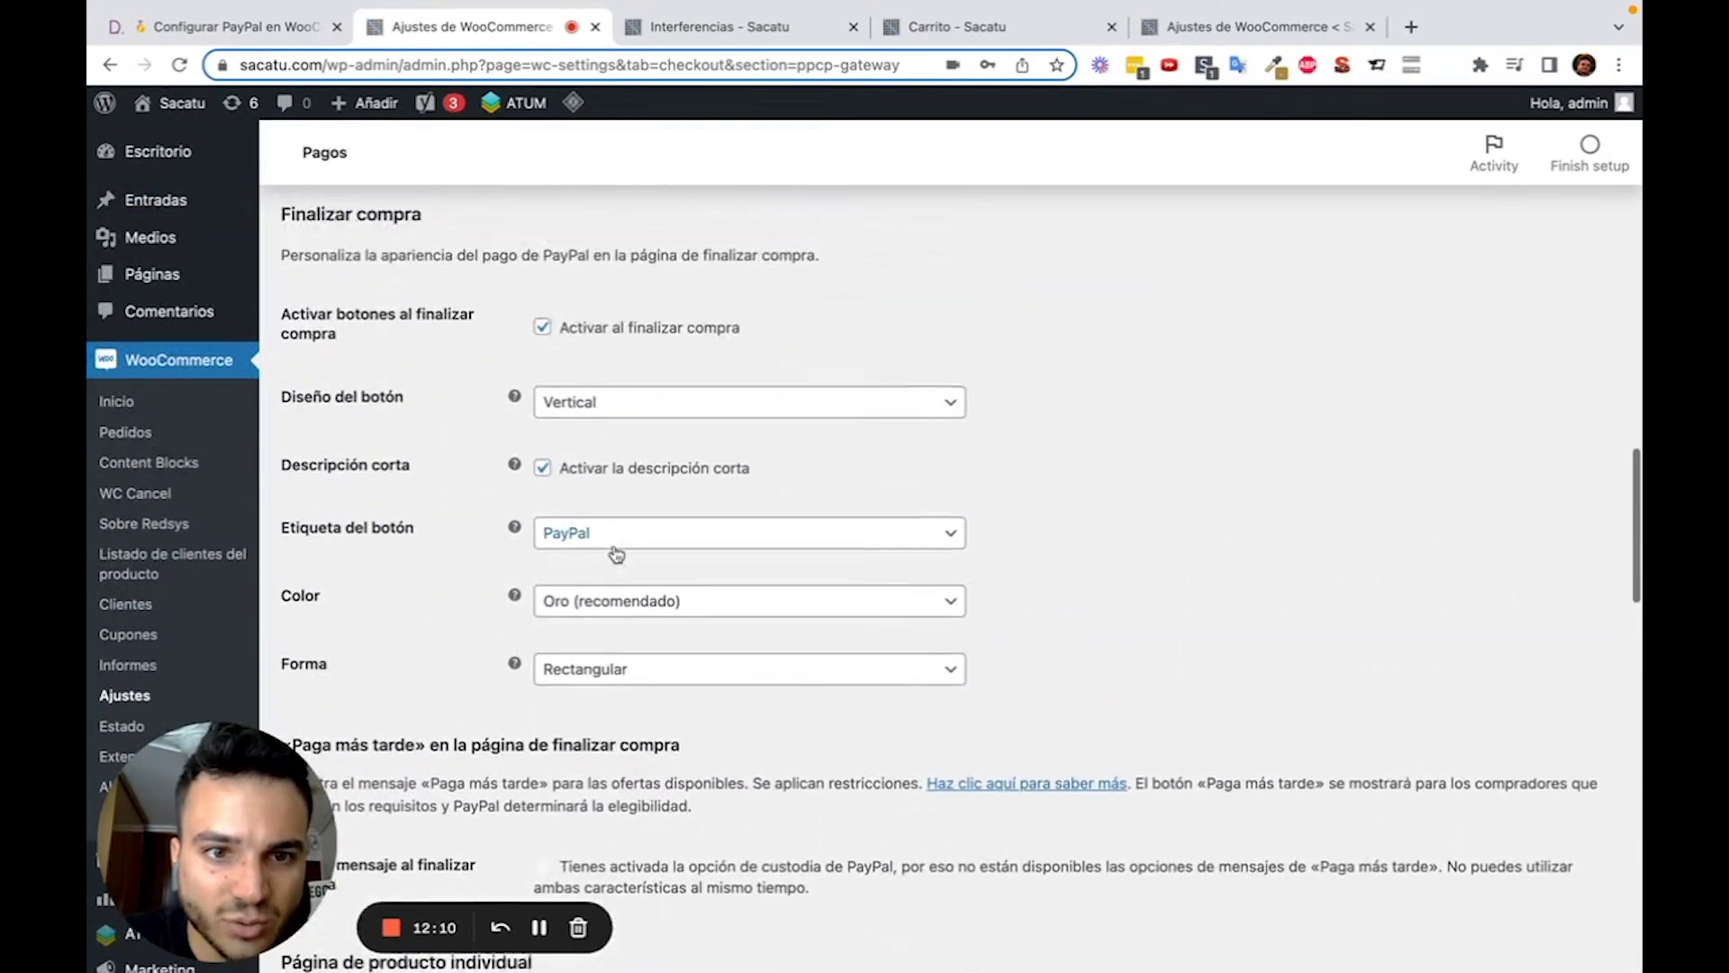
pyautogui.scroll(1, 616, 553)
pyautogui.scroll(10, 612, 738)
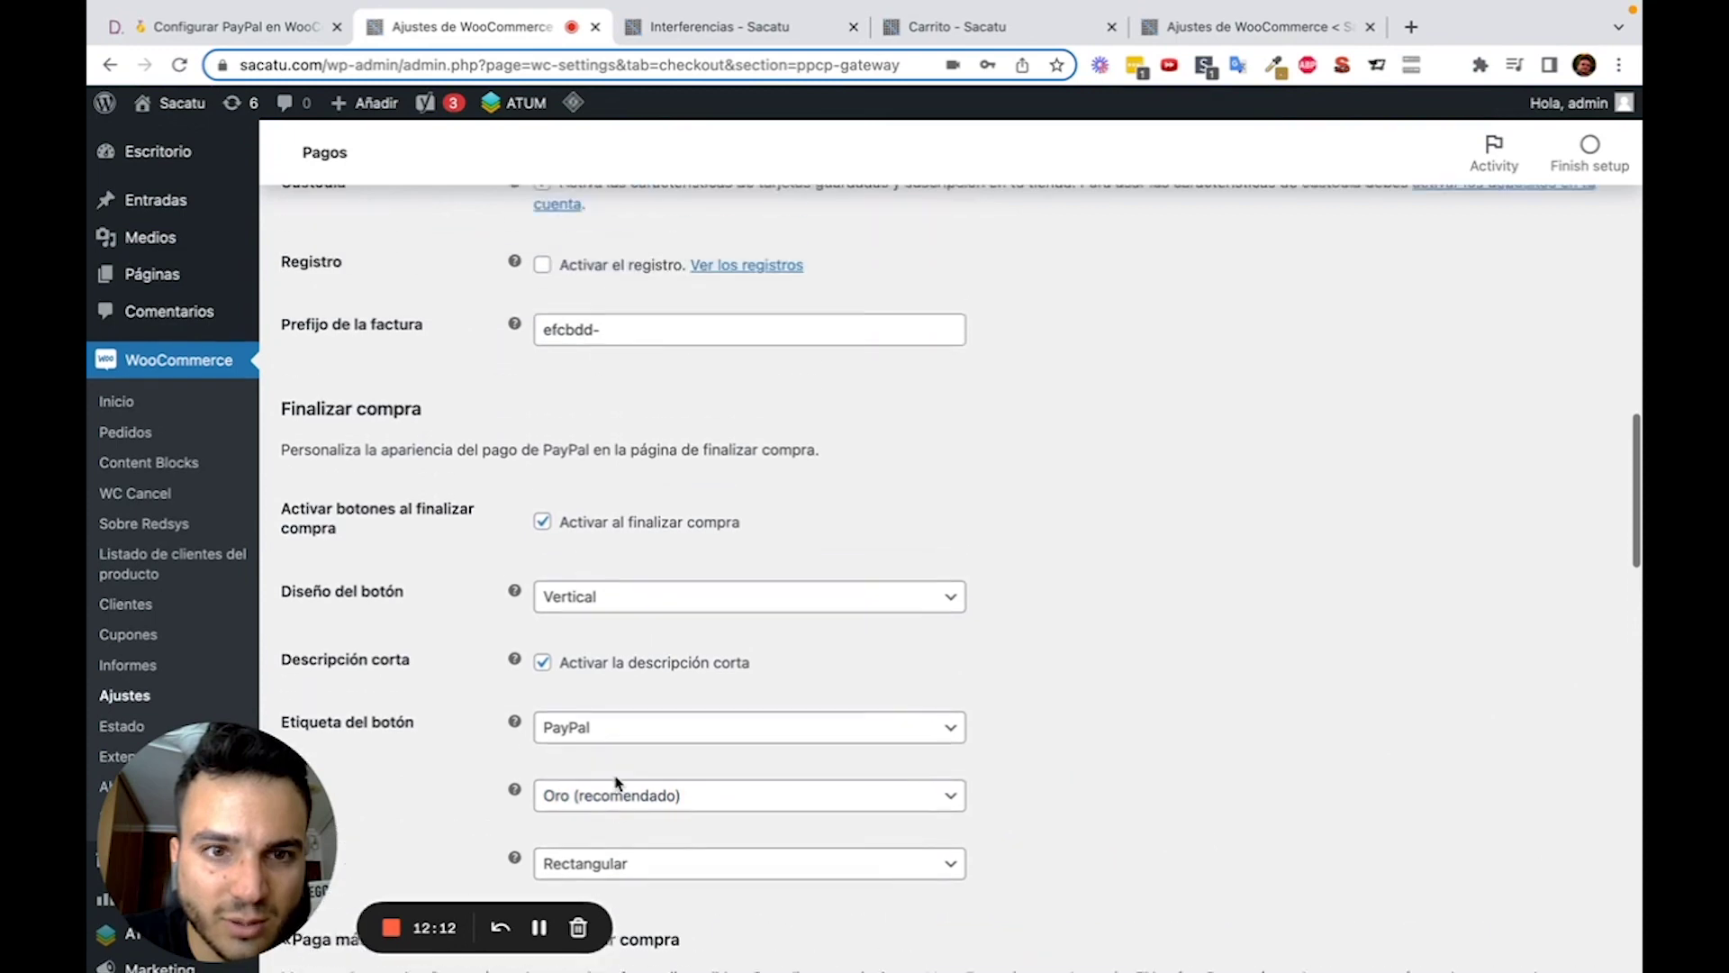
pyautogui.click(757, 28)
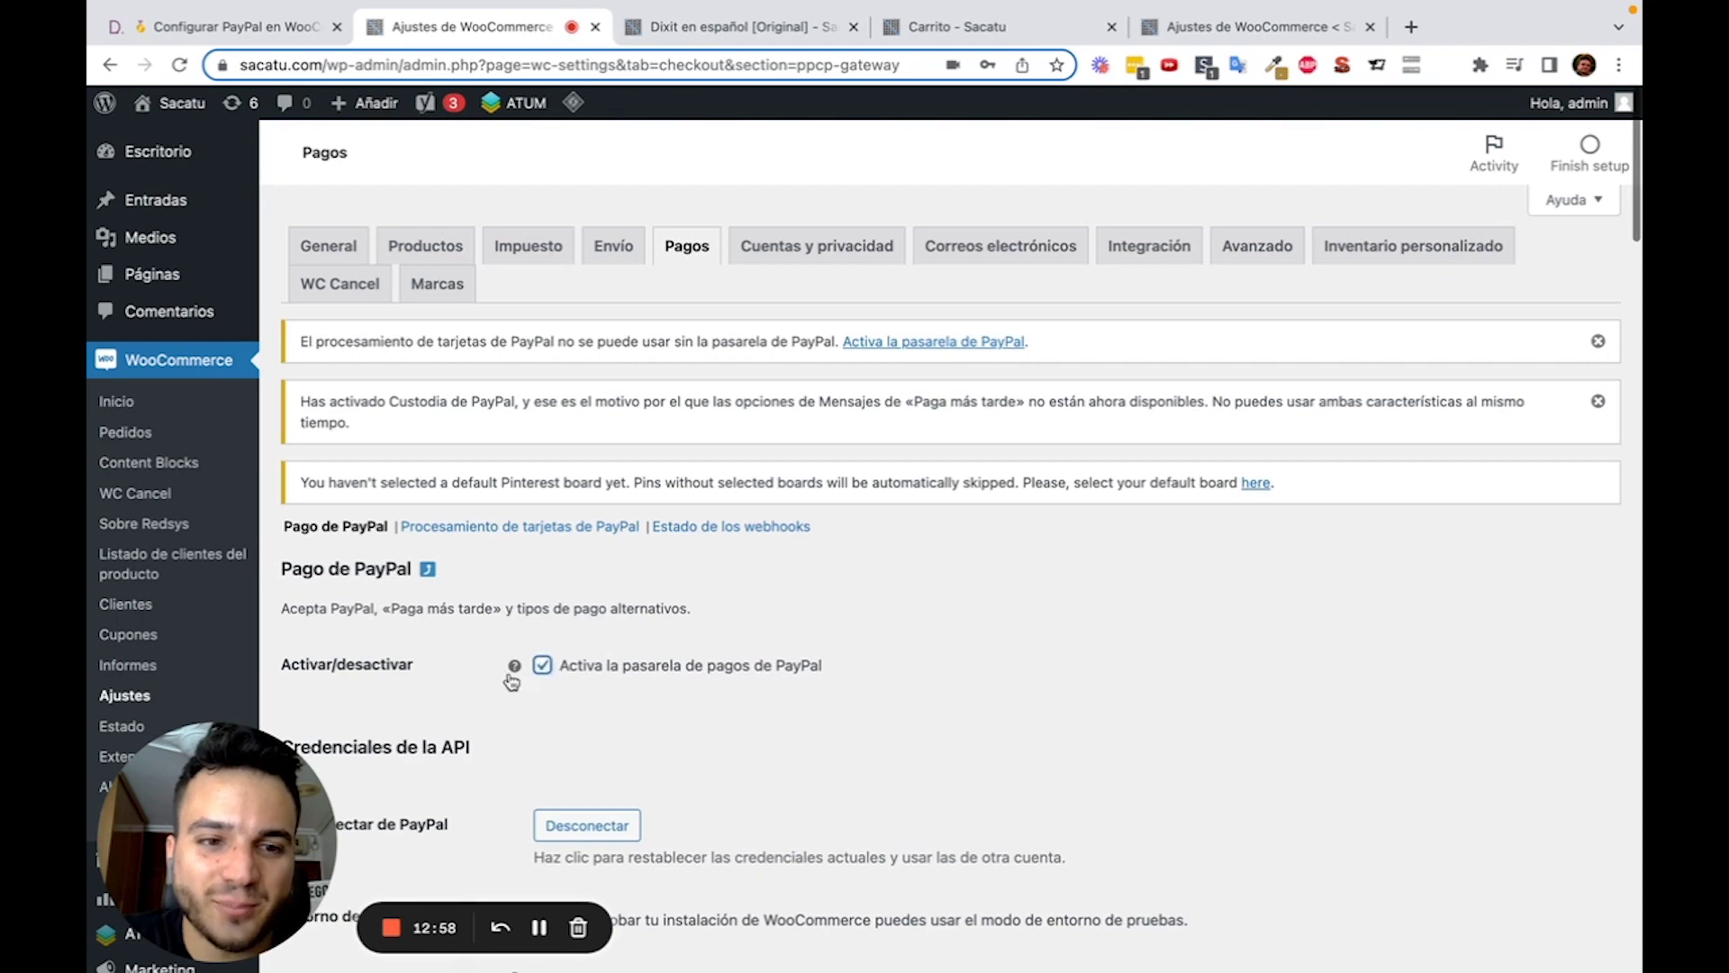
pyautogui.scroll(-20, 455, 655)
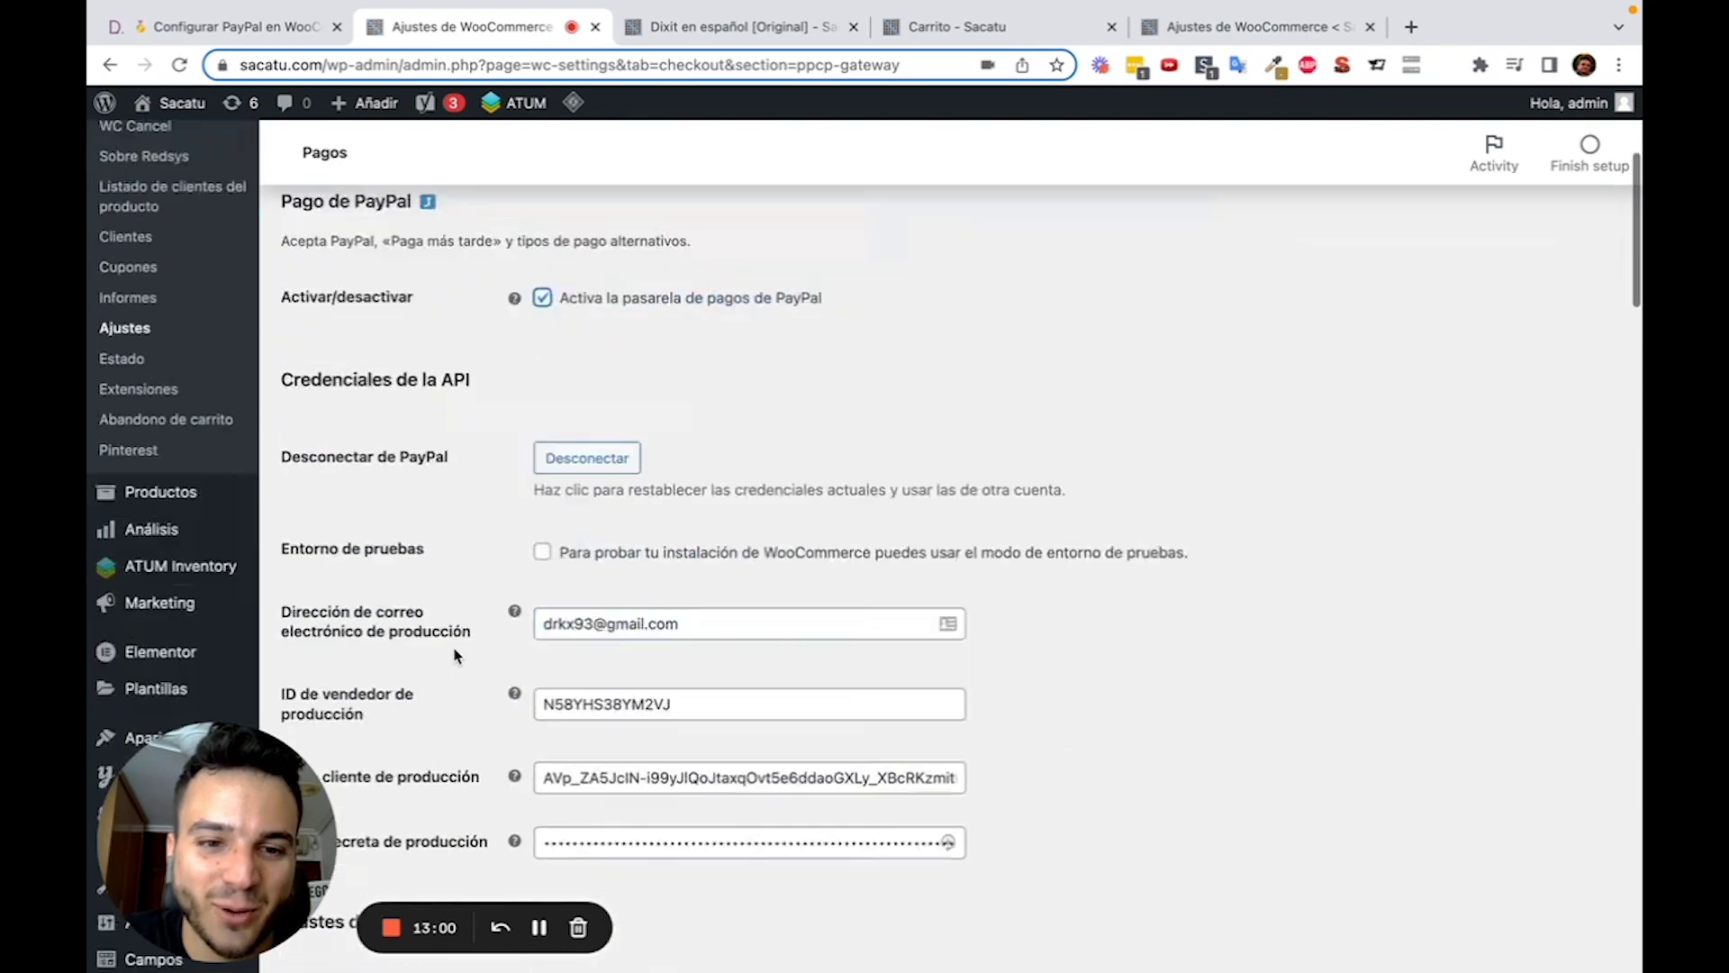
pyautogui.click(386, 865)
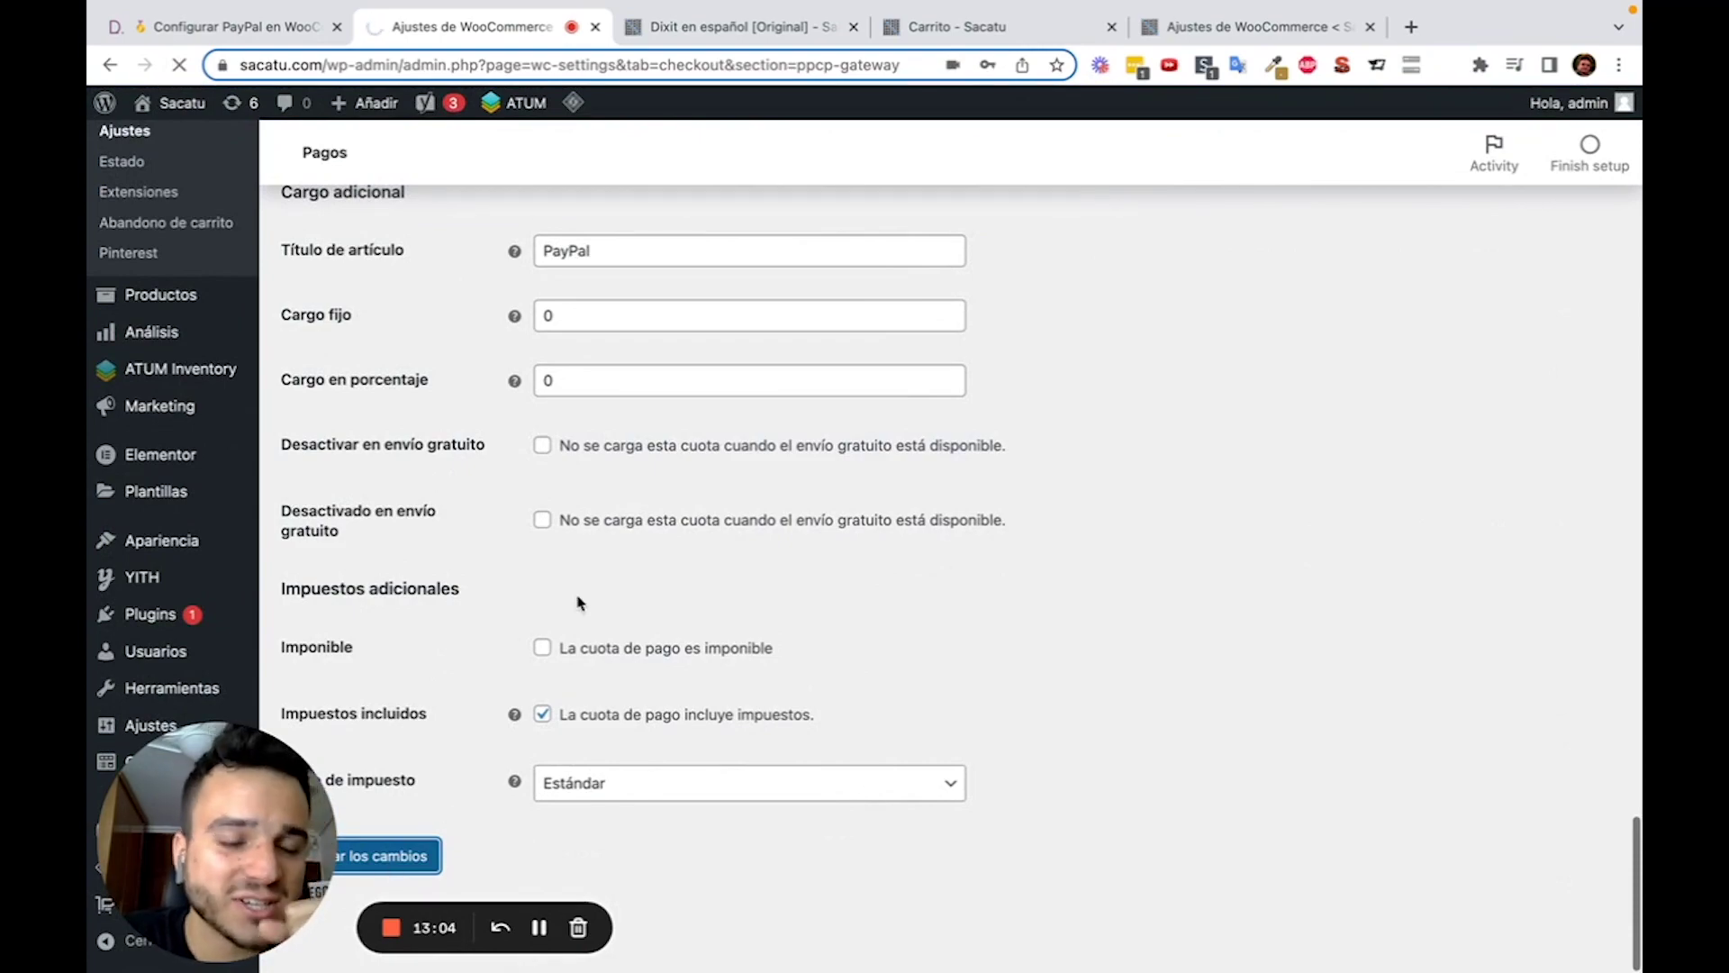
# Open the Pagos settings in a new browser tab.
pyautogui.scroll(20, 579, 604)
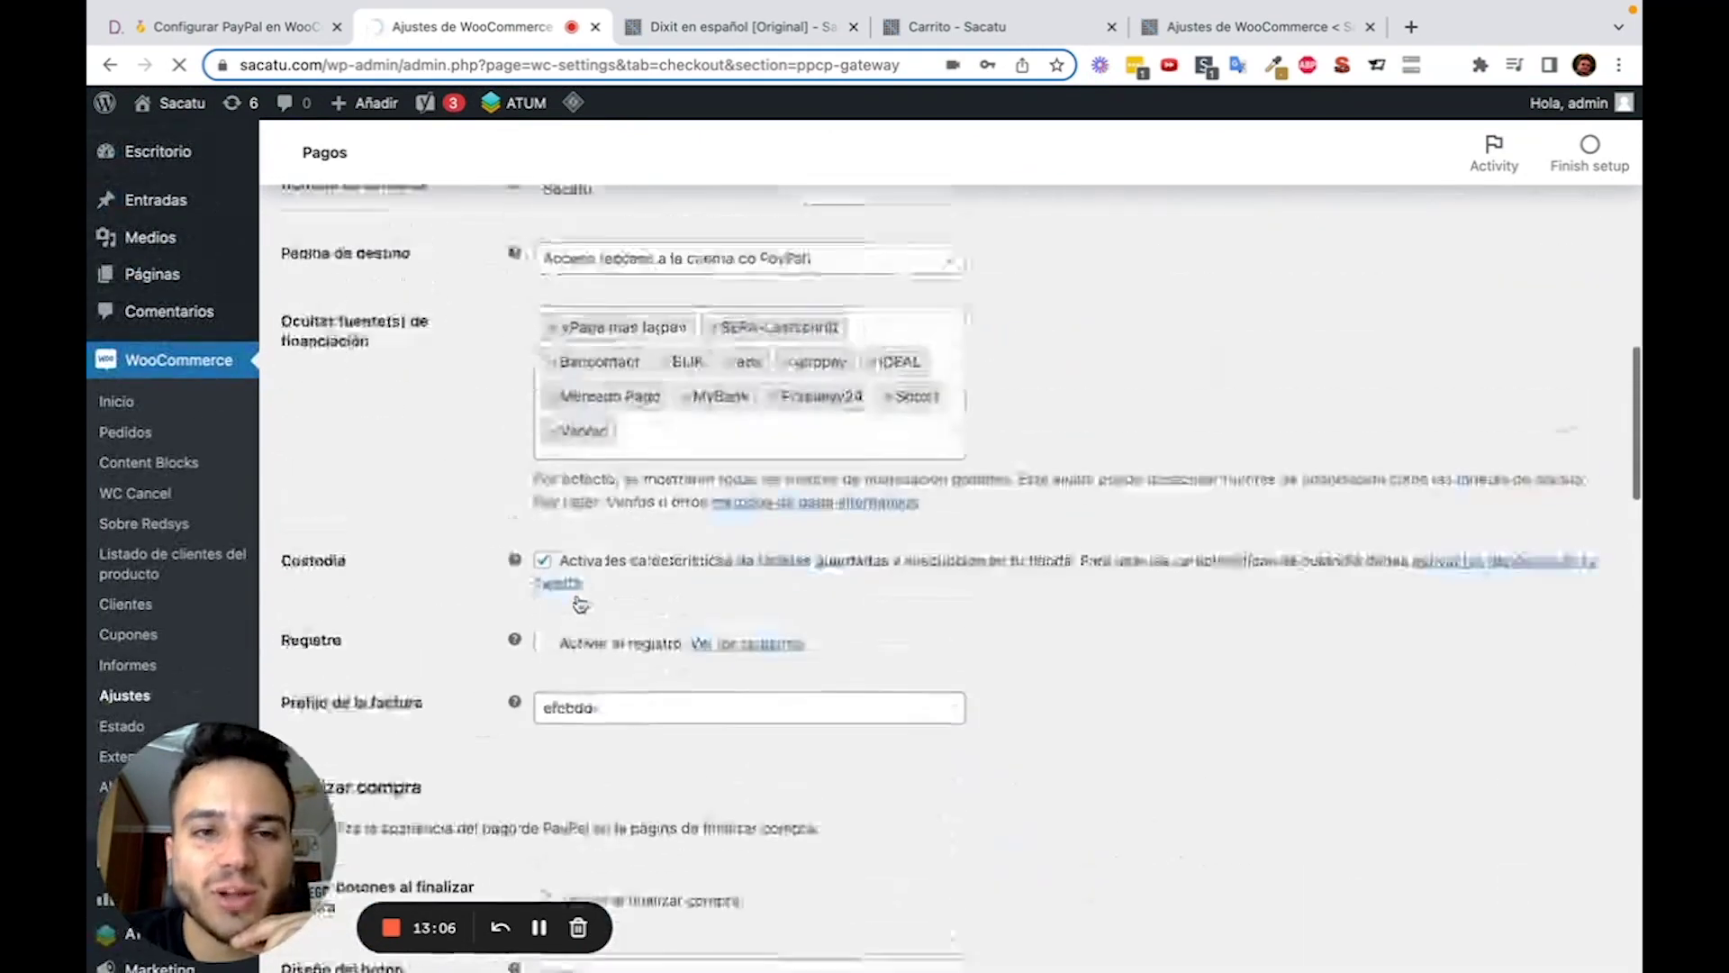
pyautogui.scroll(15, 579, 603)
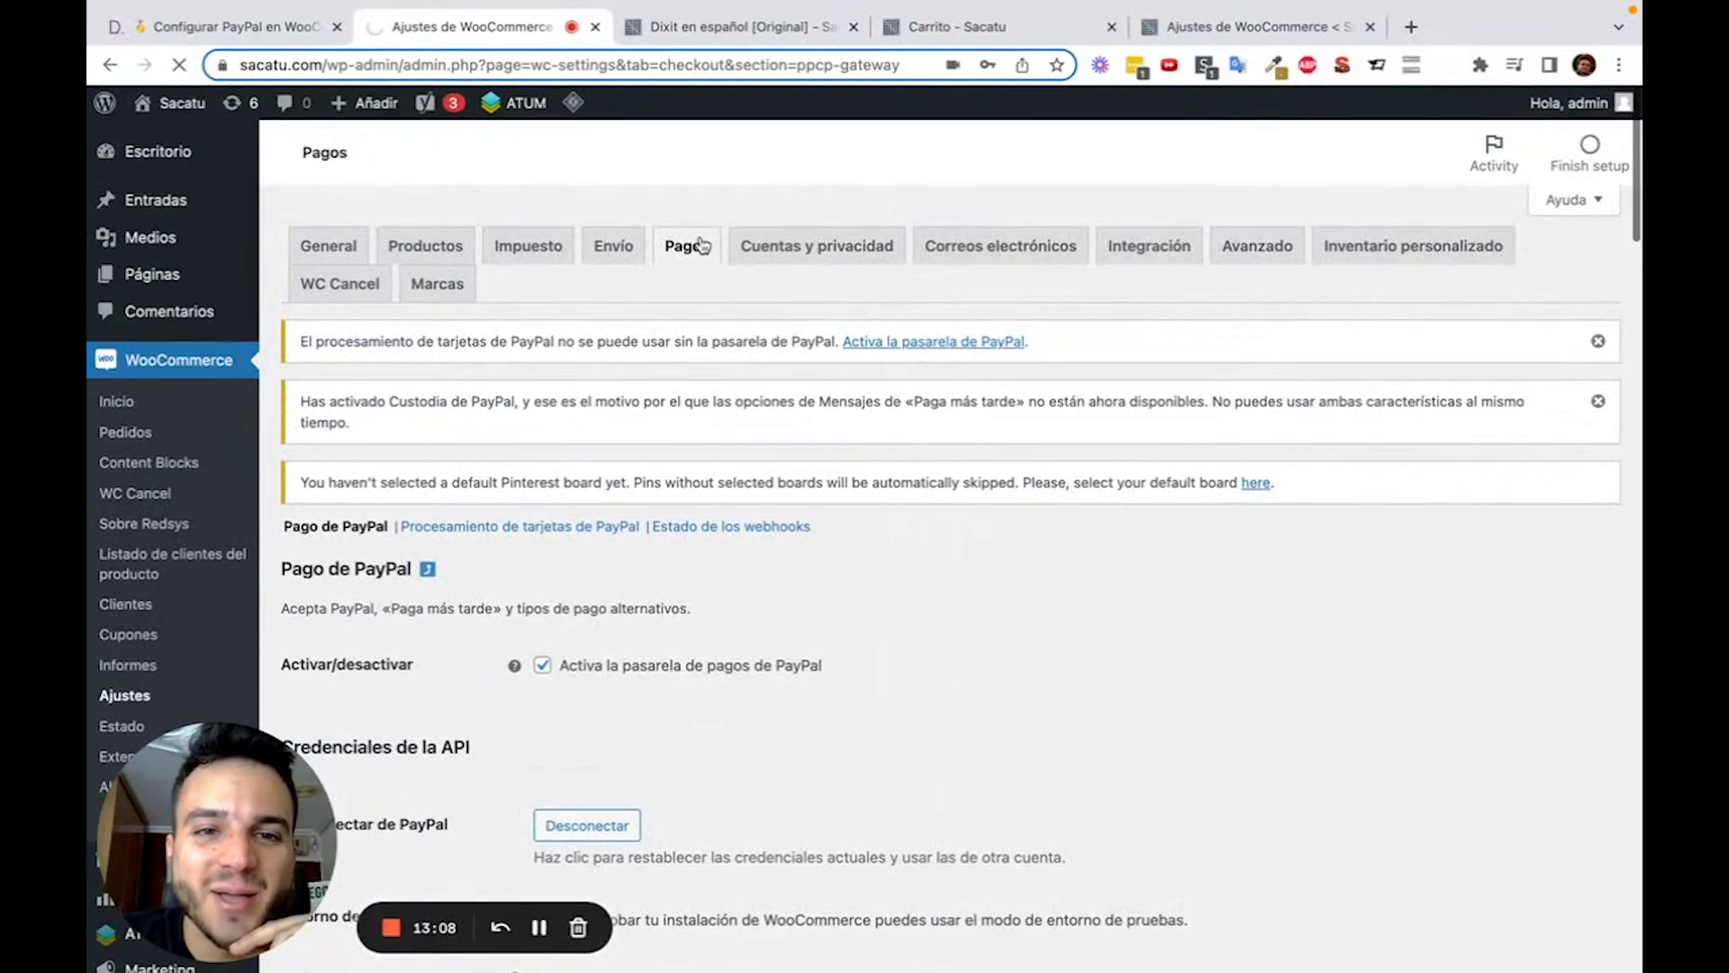
pyautogui.rightClick(701, 245)
pyautogui.click(774, 259)
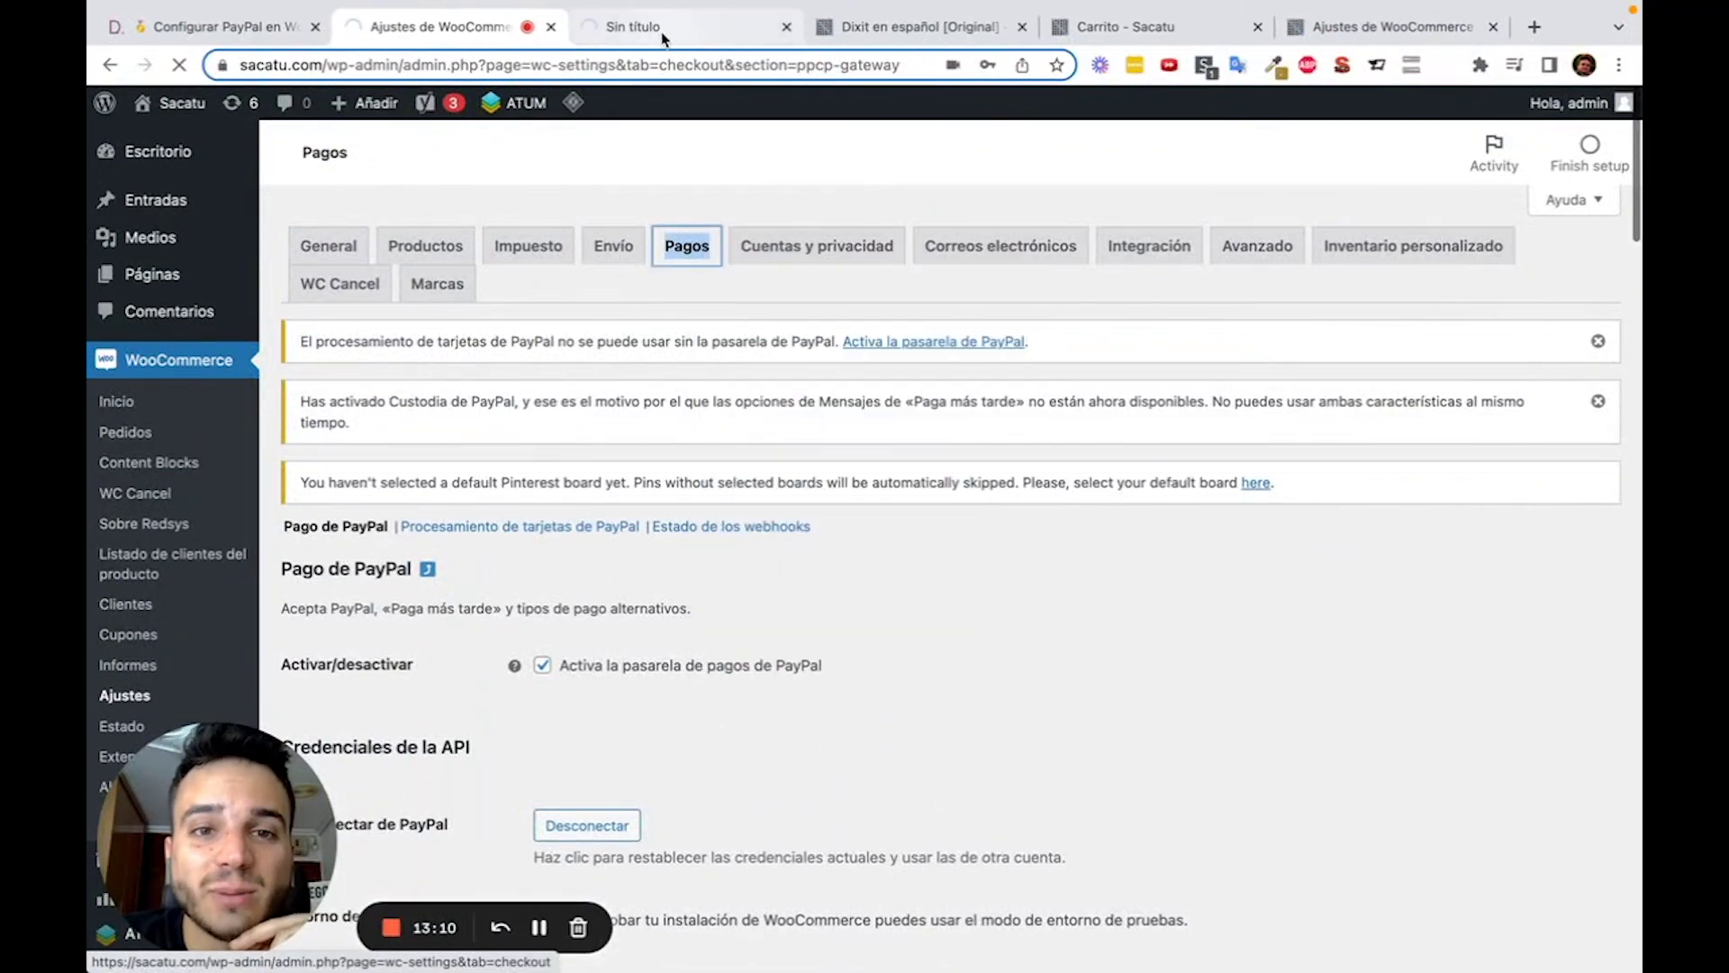
# Switch off PayPal estándar in the Pagos list and save the change.
pyautogui.click(662, 31)
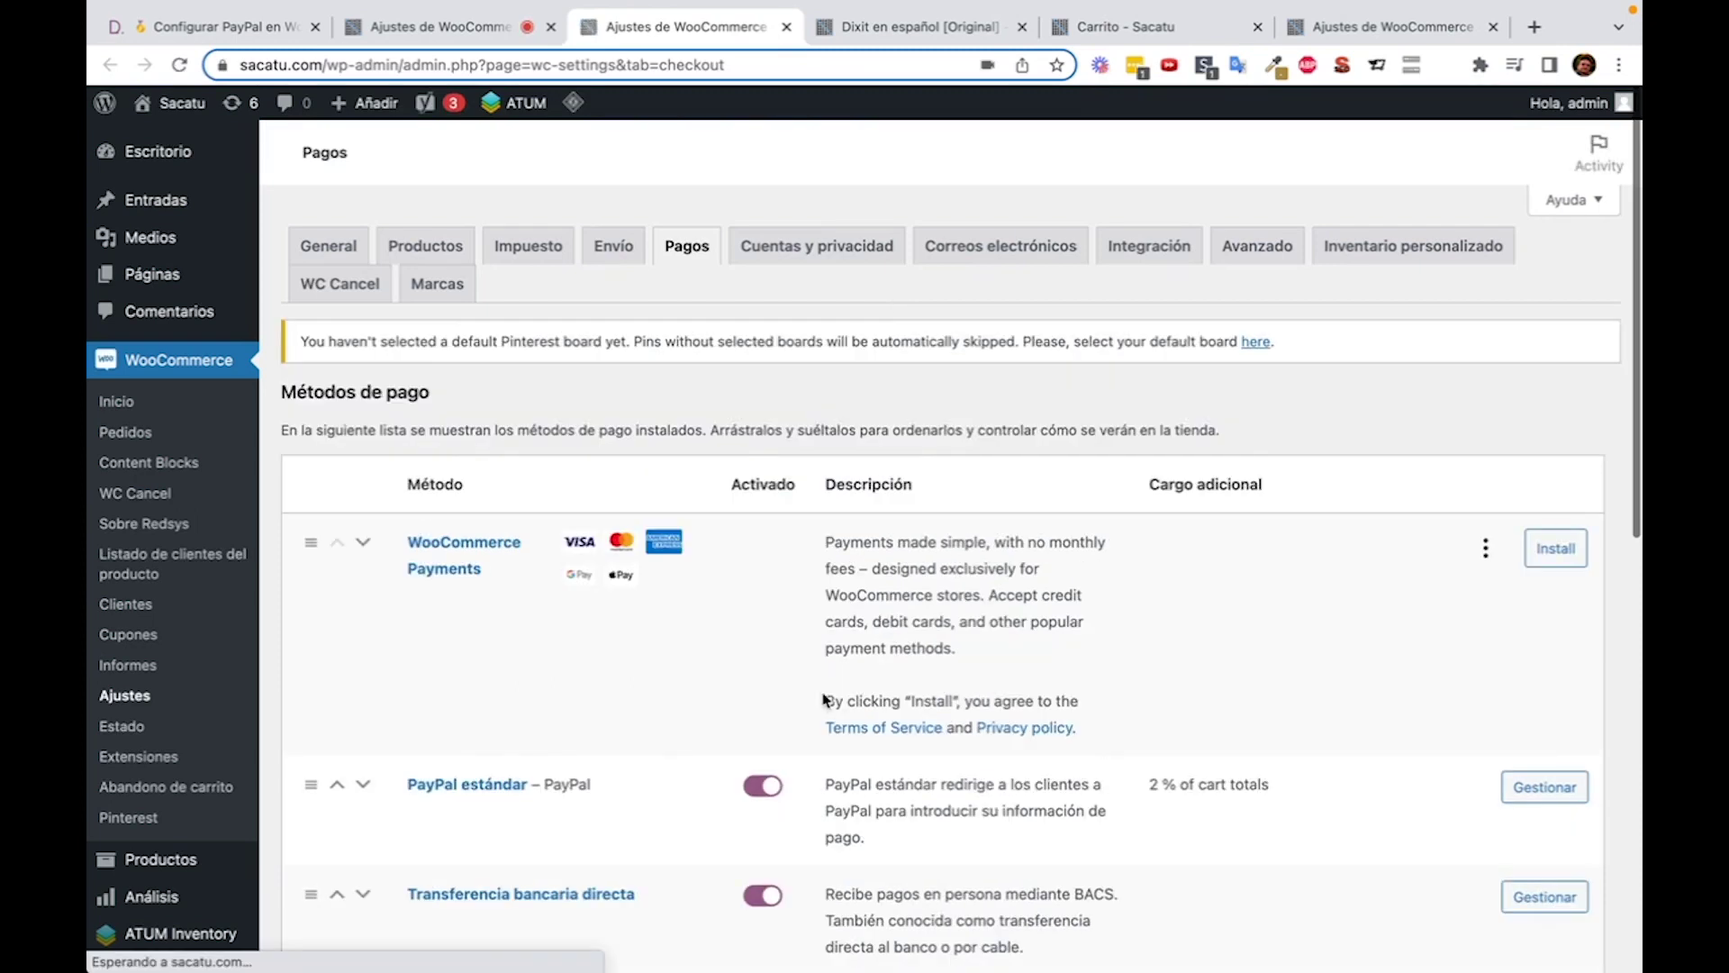
pyautogui.scroll(-2, 793, 750)
pyautogui.click(766, 699)
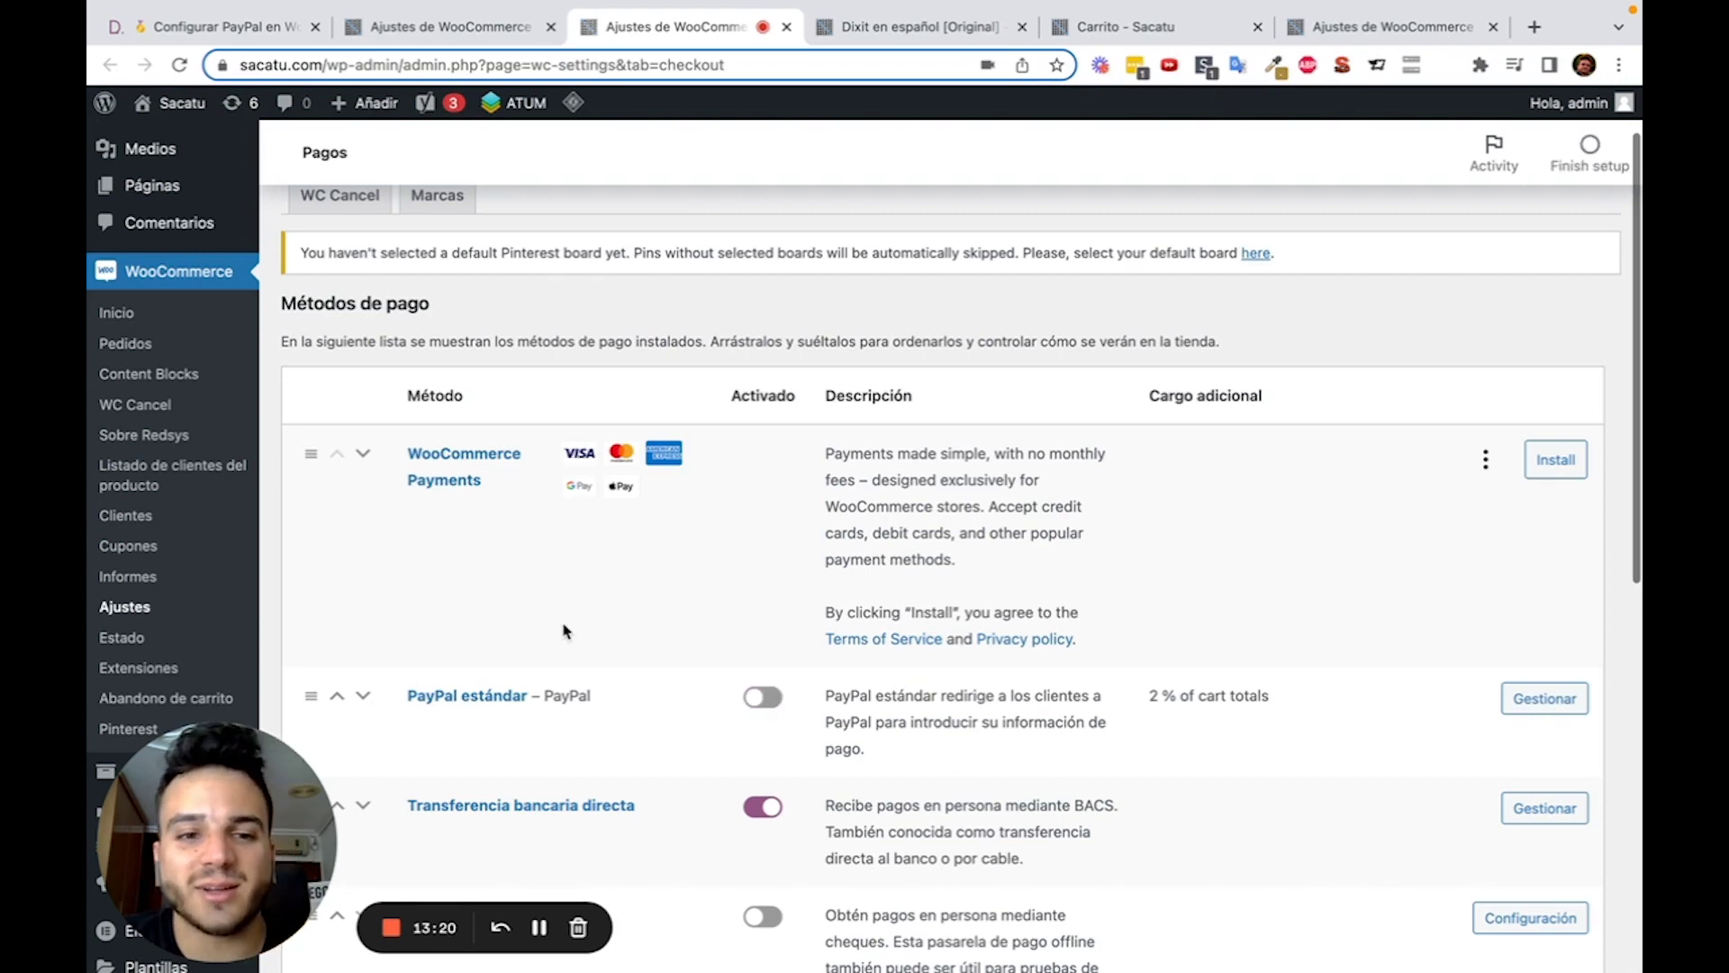
pyautogui.scroll(-8, 566, 630)
pyautogui.click(395, 851)
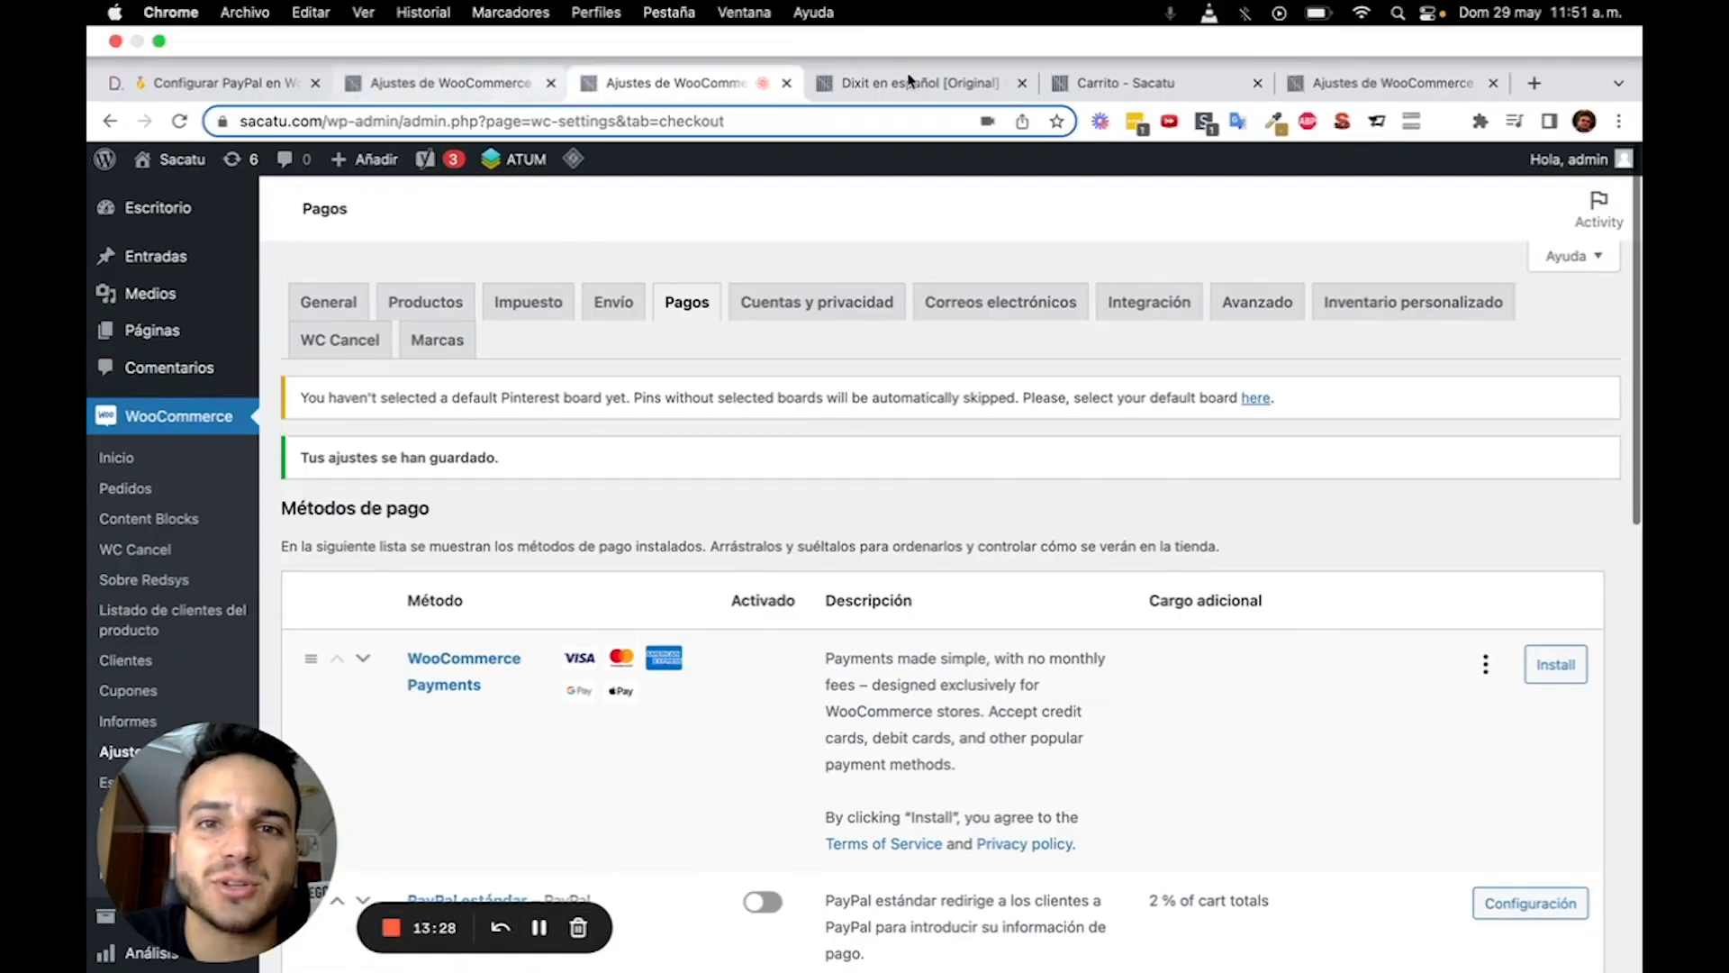
# Purge all LiteSpeed cache and confirm the Interferencias page shows a yellow PayPal button.
pyautogui.click(909, 26)
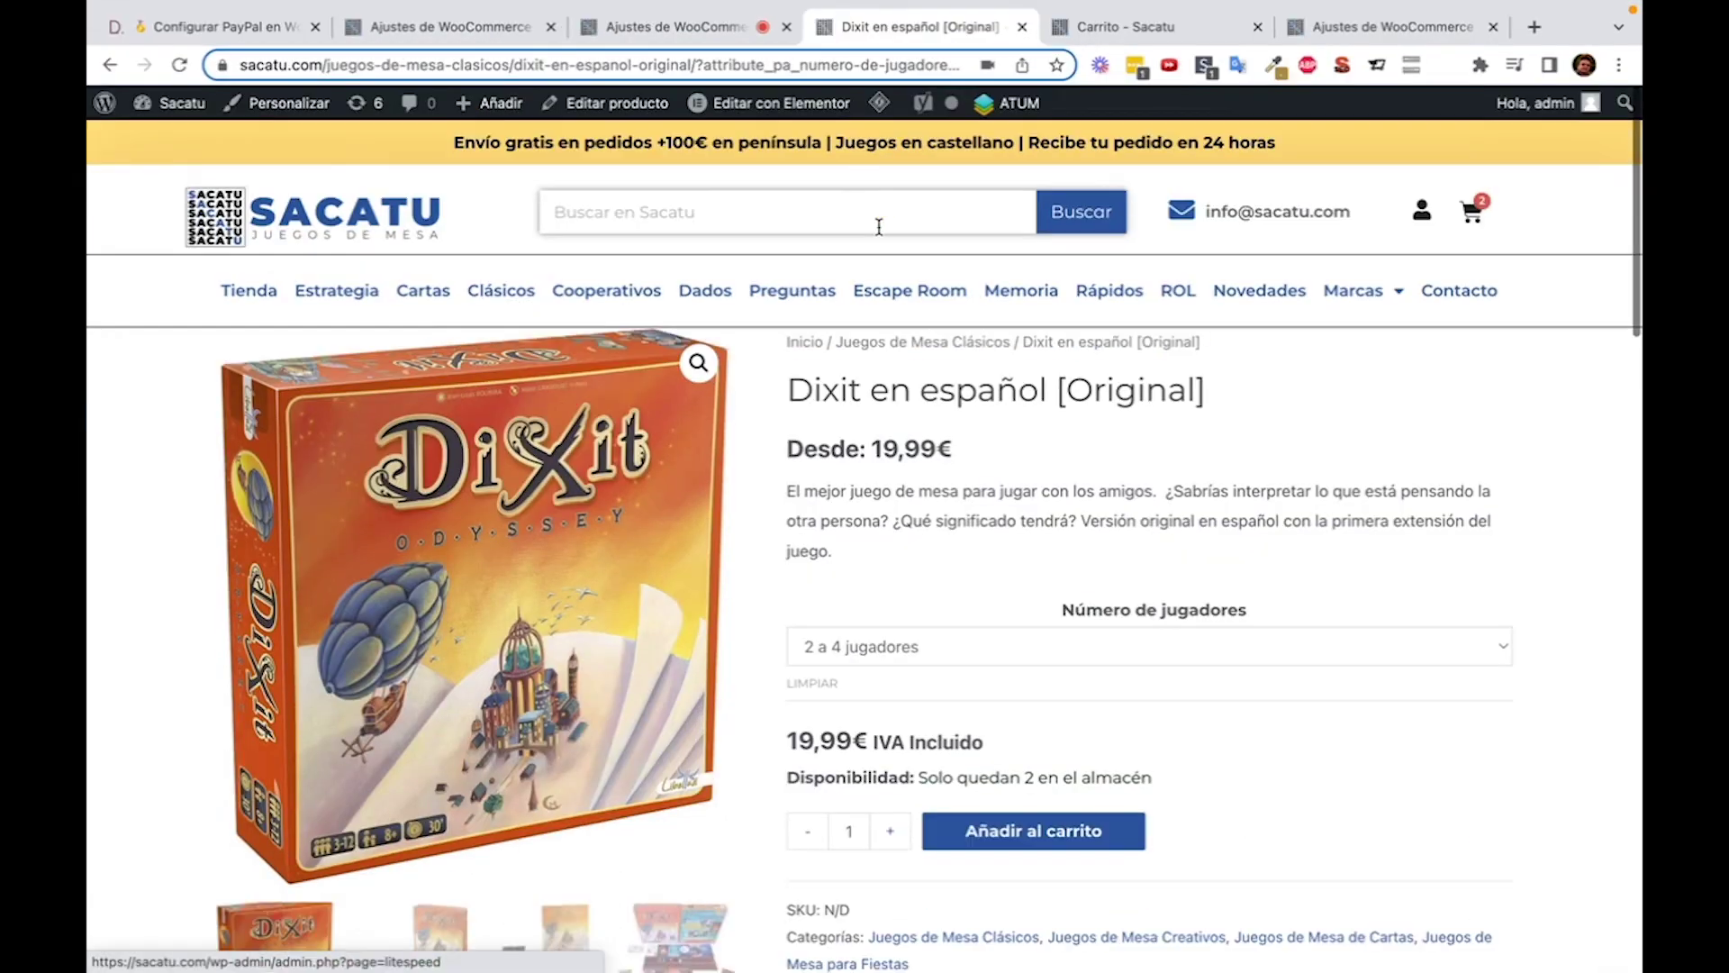
pyautogui.moveTo(879, 104)
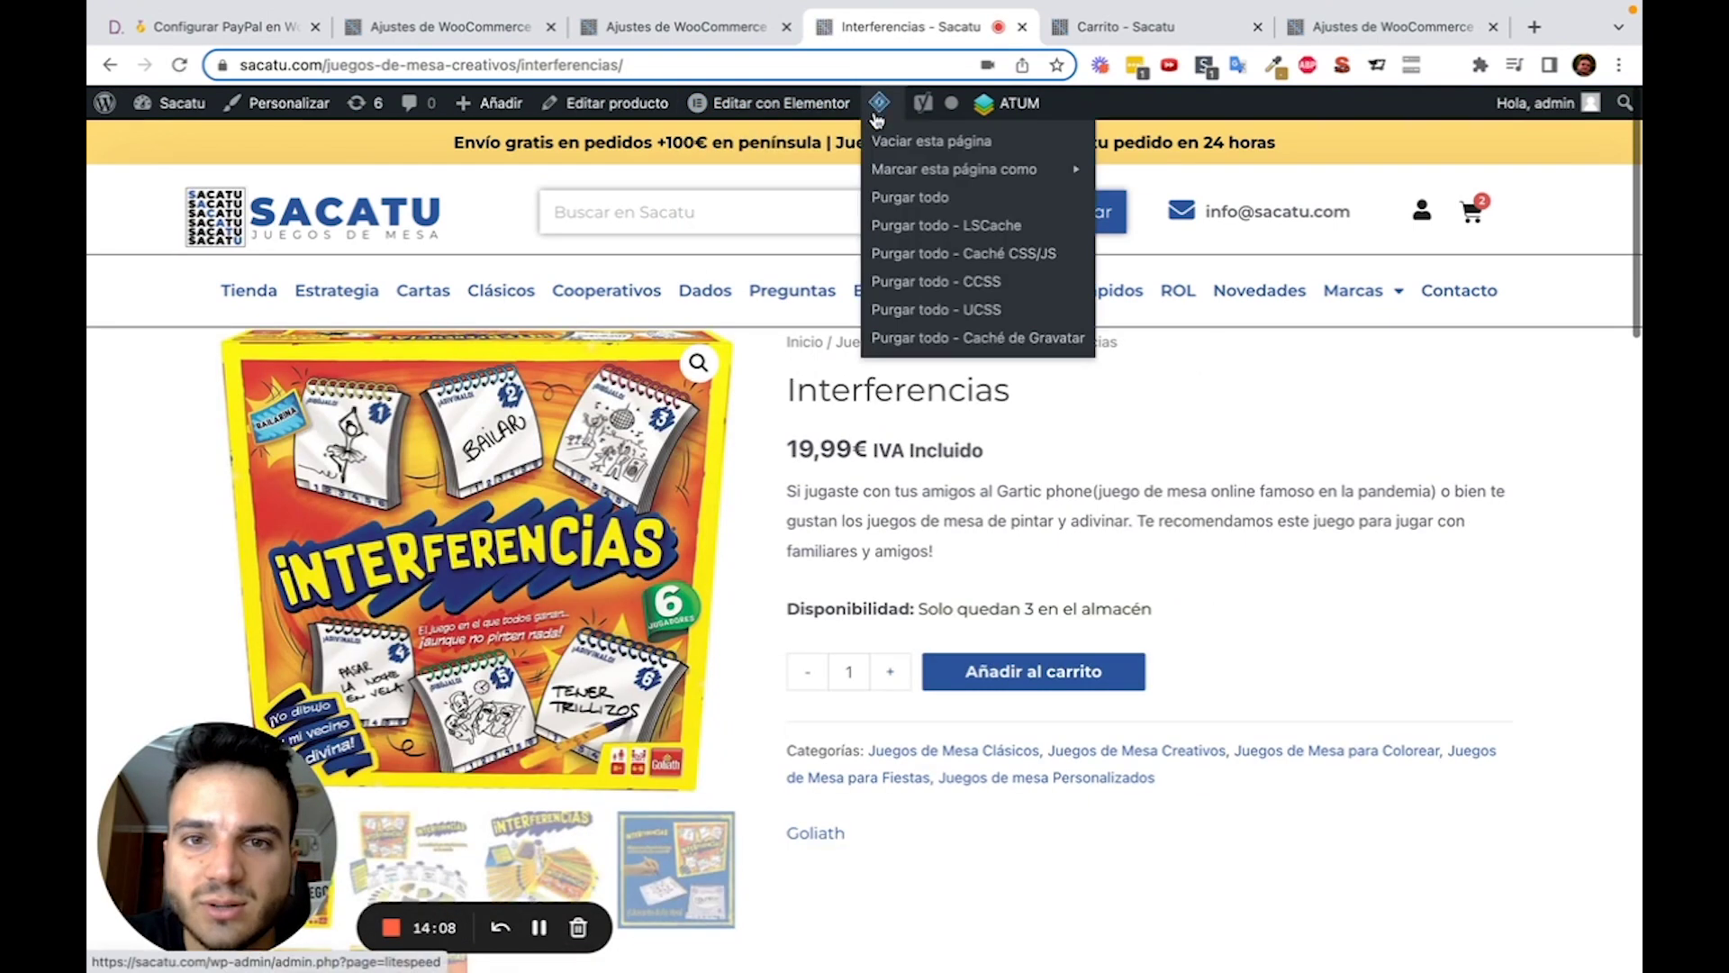
pyautogui.click(893, 200)
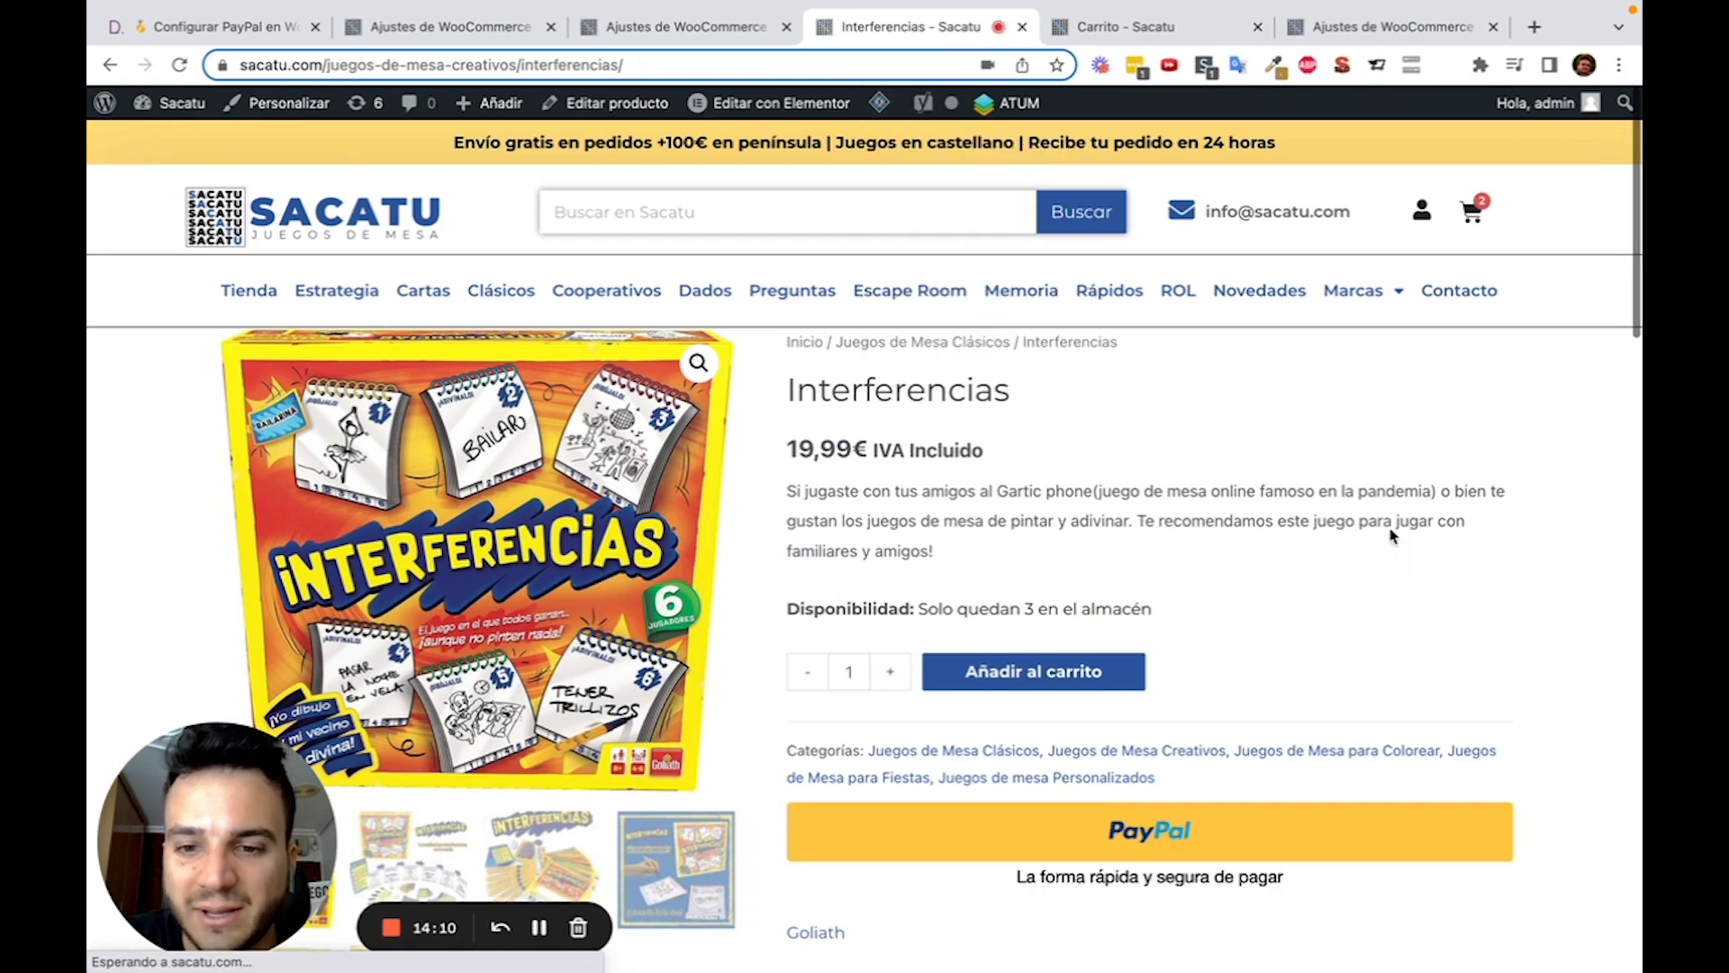
pyautogui.scroll(-2, 1261, 576)
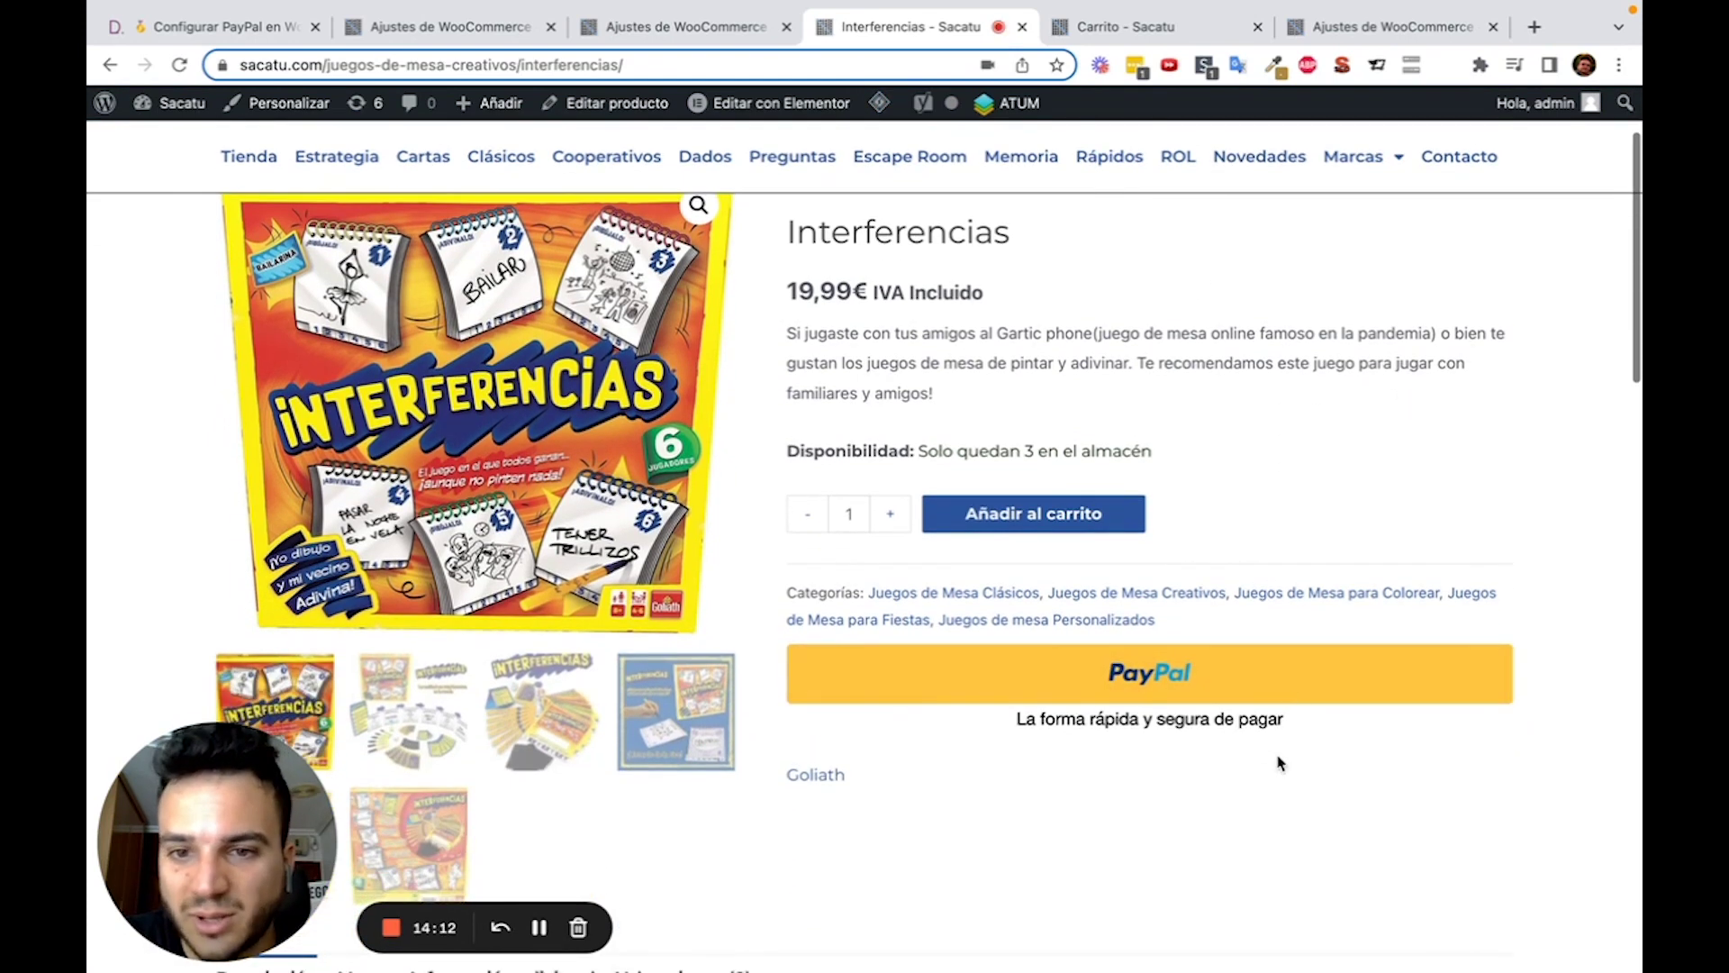
pyautogui.scroll(2, 1171, 495)
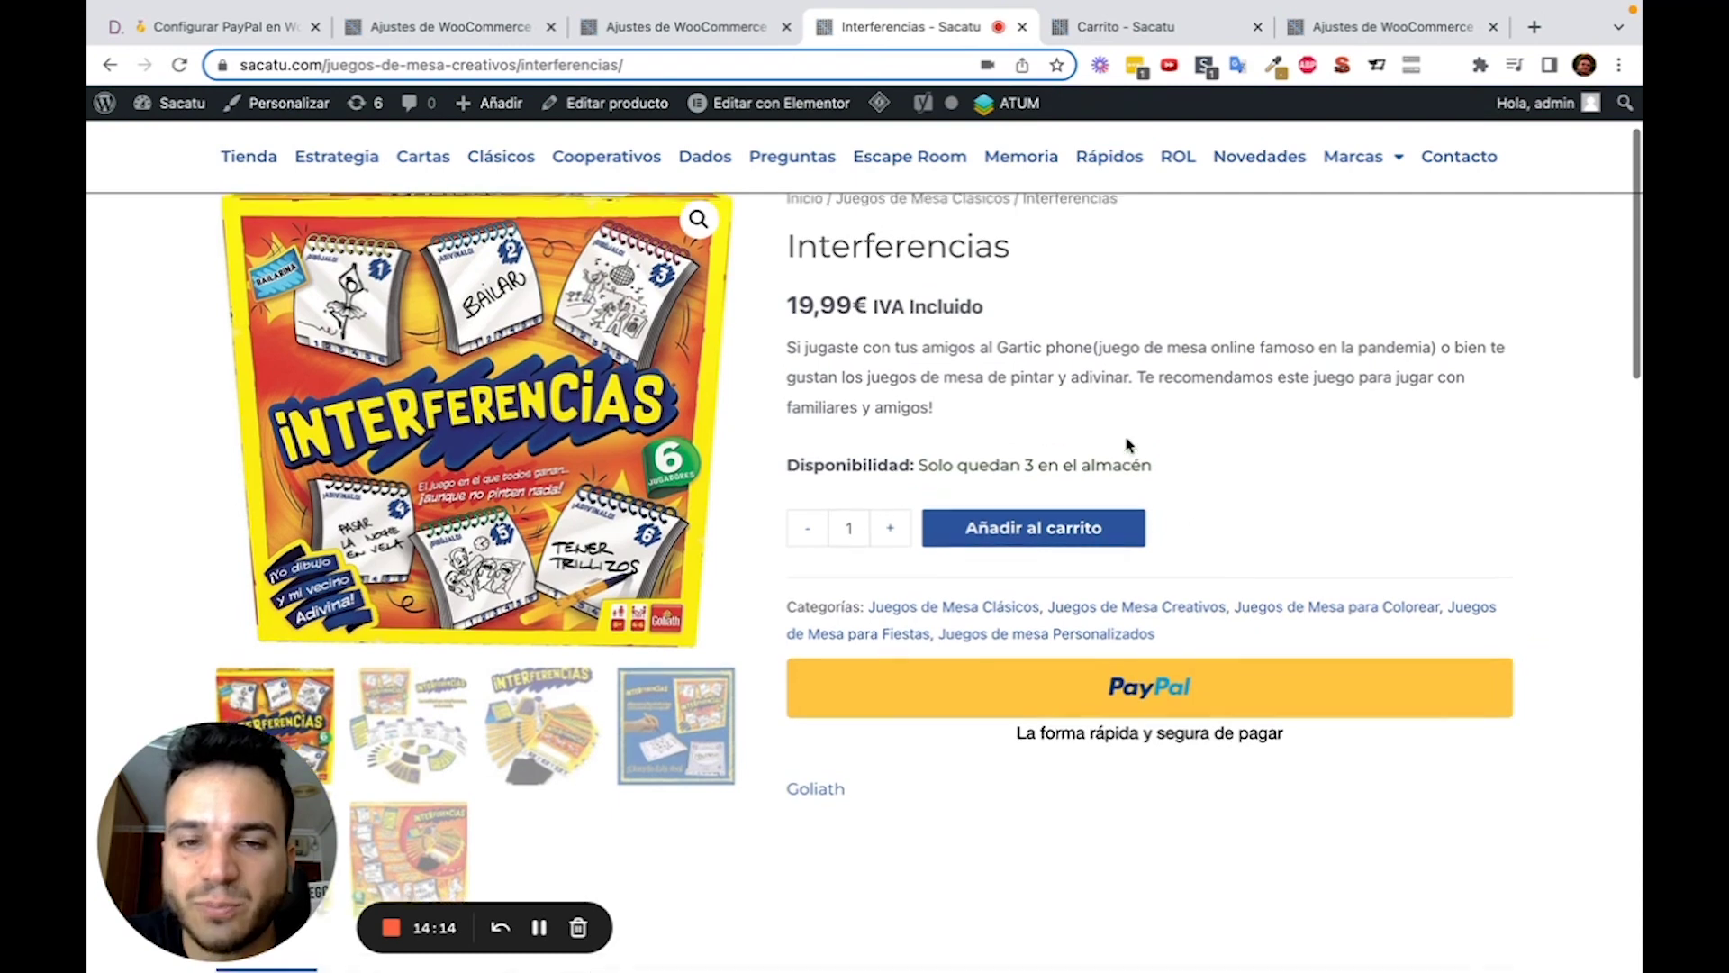
pyautogui.scroll(-2, 1080, 468)
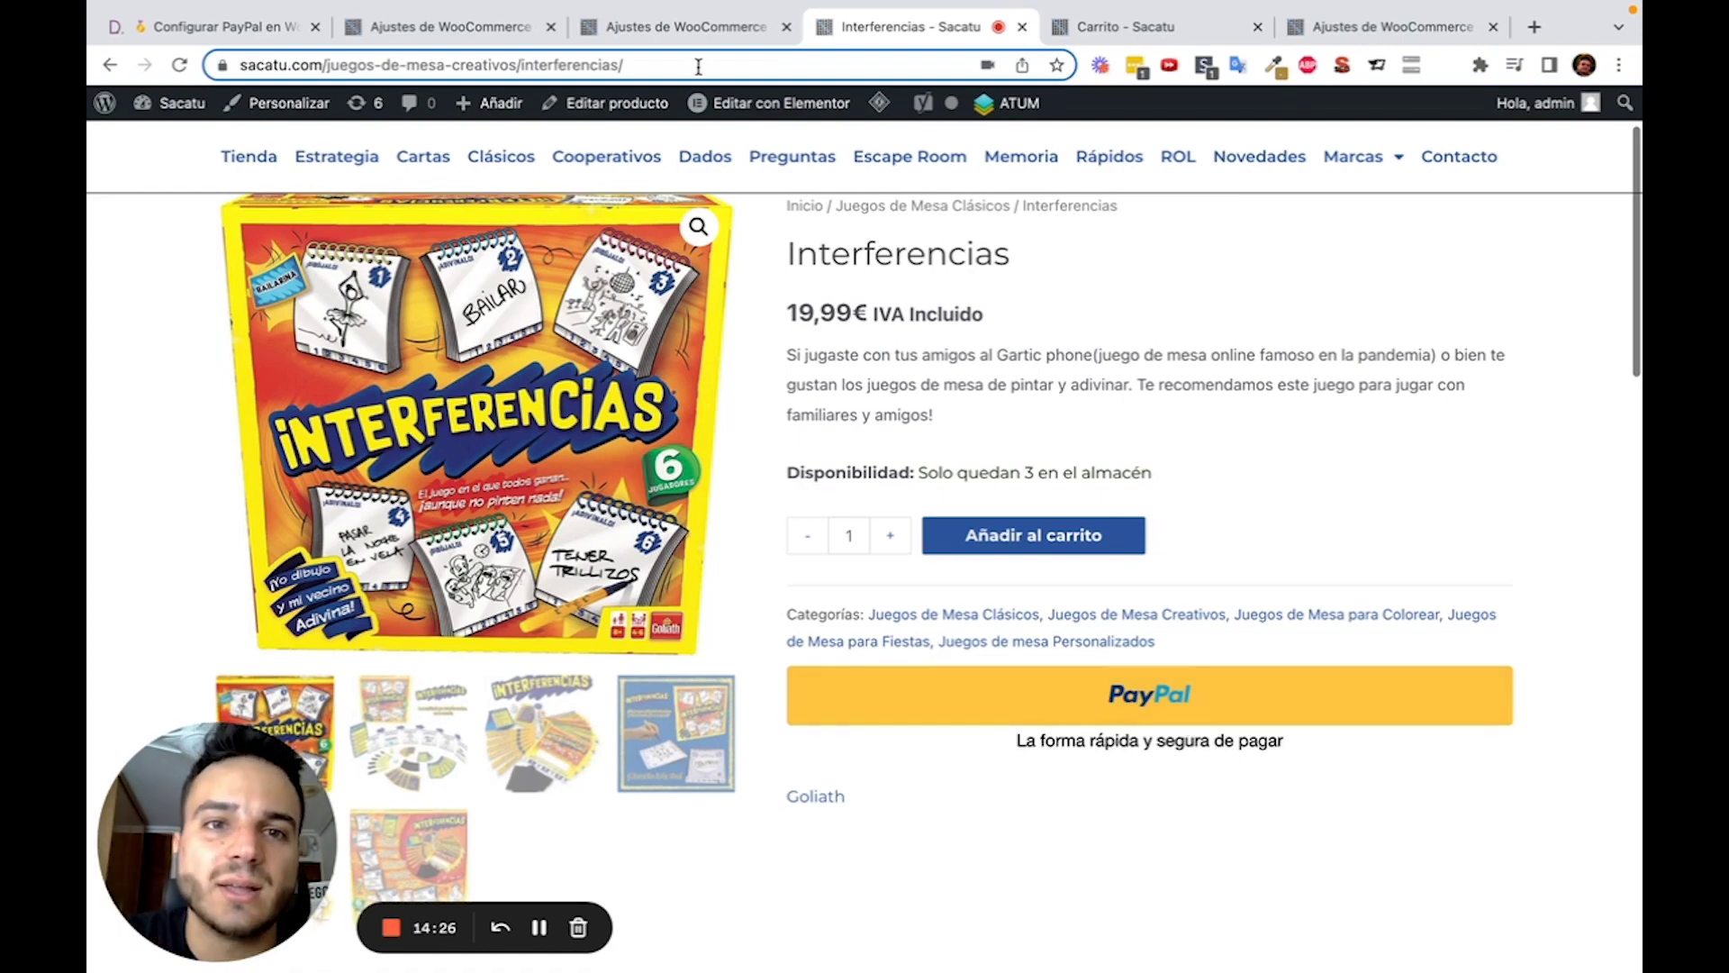
pyautogui.click(677, 26)
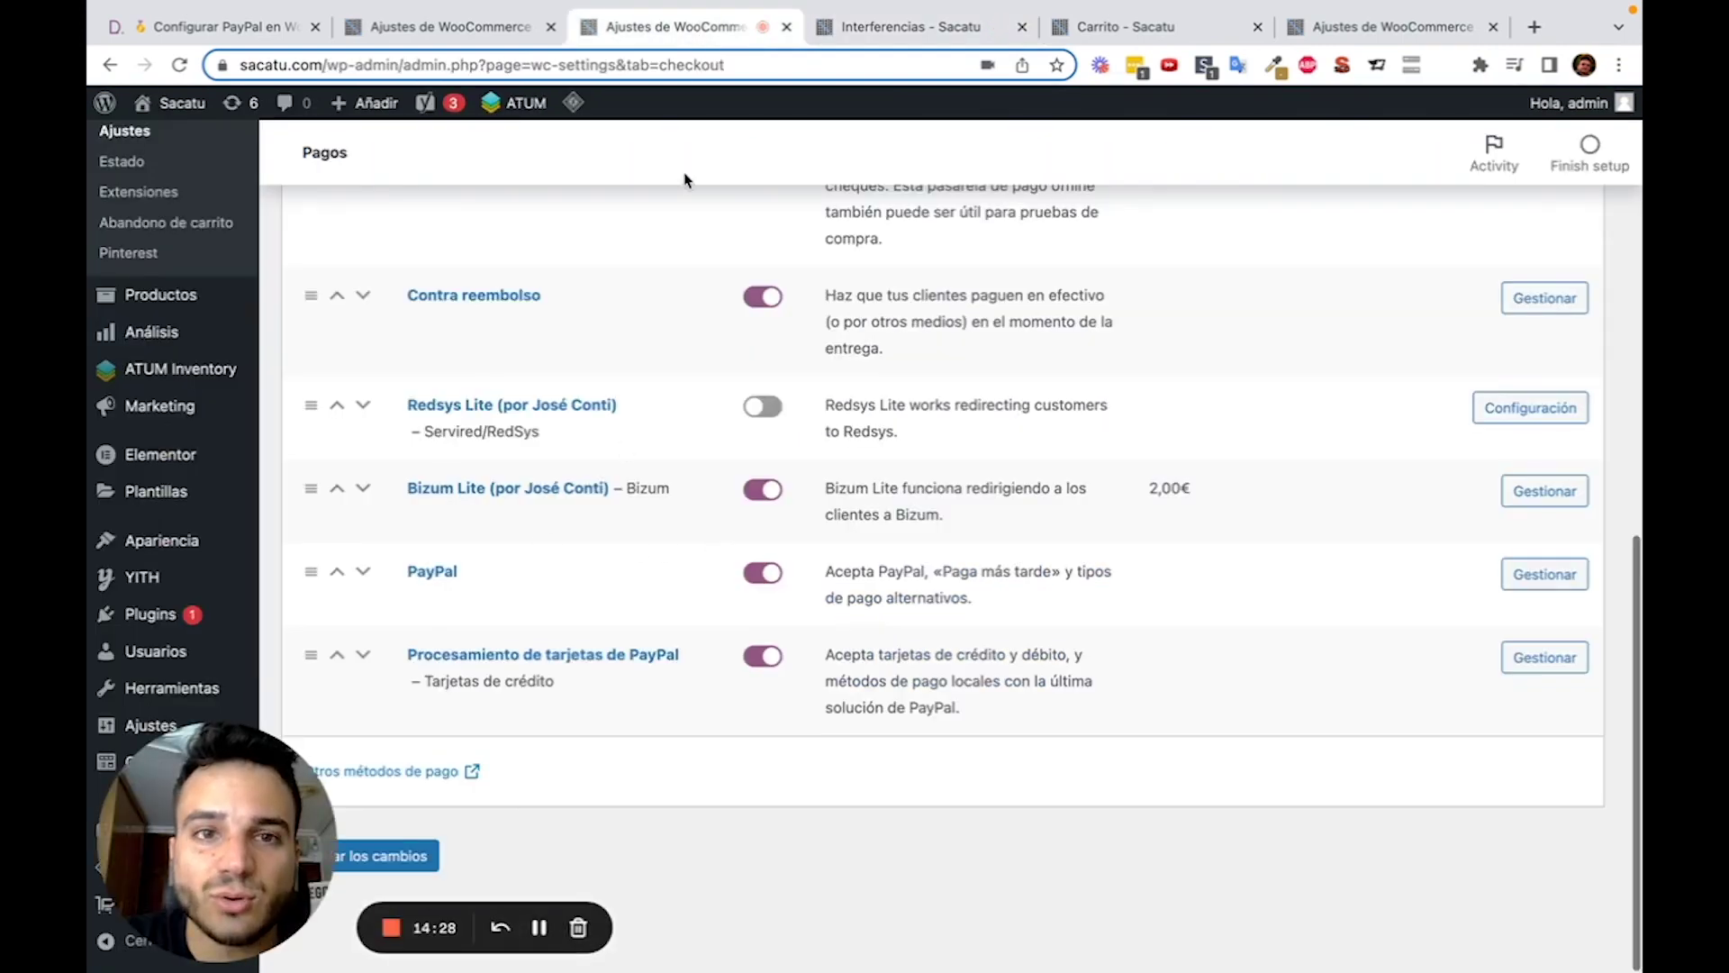
# Untick the PayPal buttons on product pages in the PayPal gateway settings.
pyautogui.click(910, 26)
pyautogui.click(451, 26)
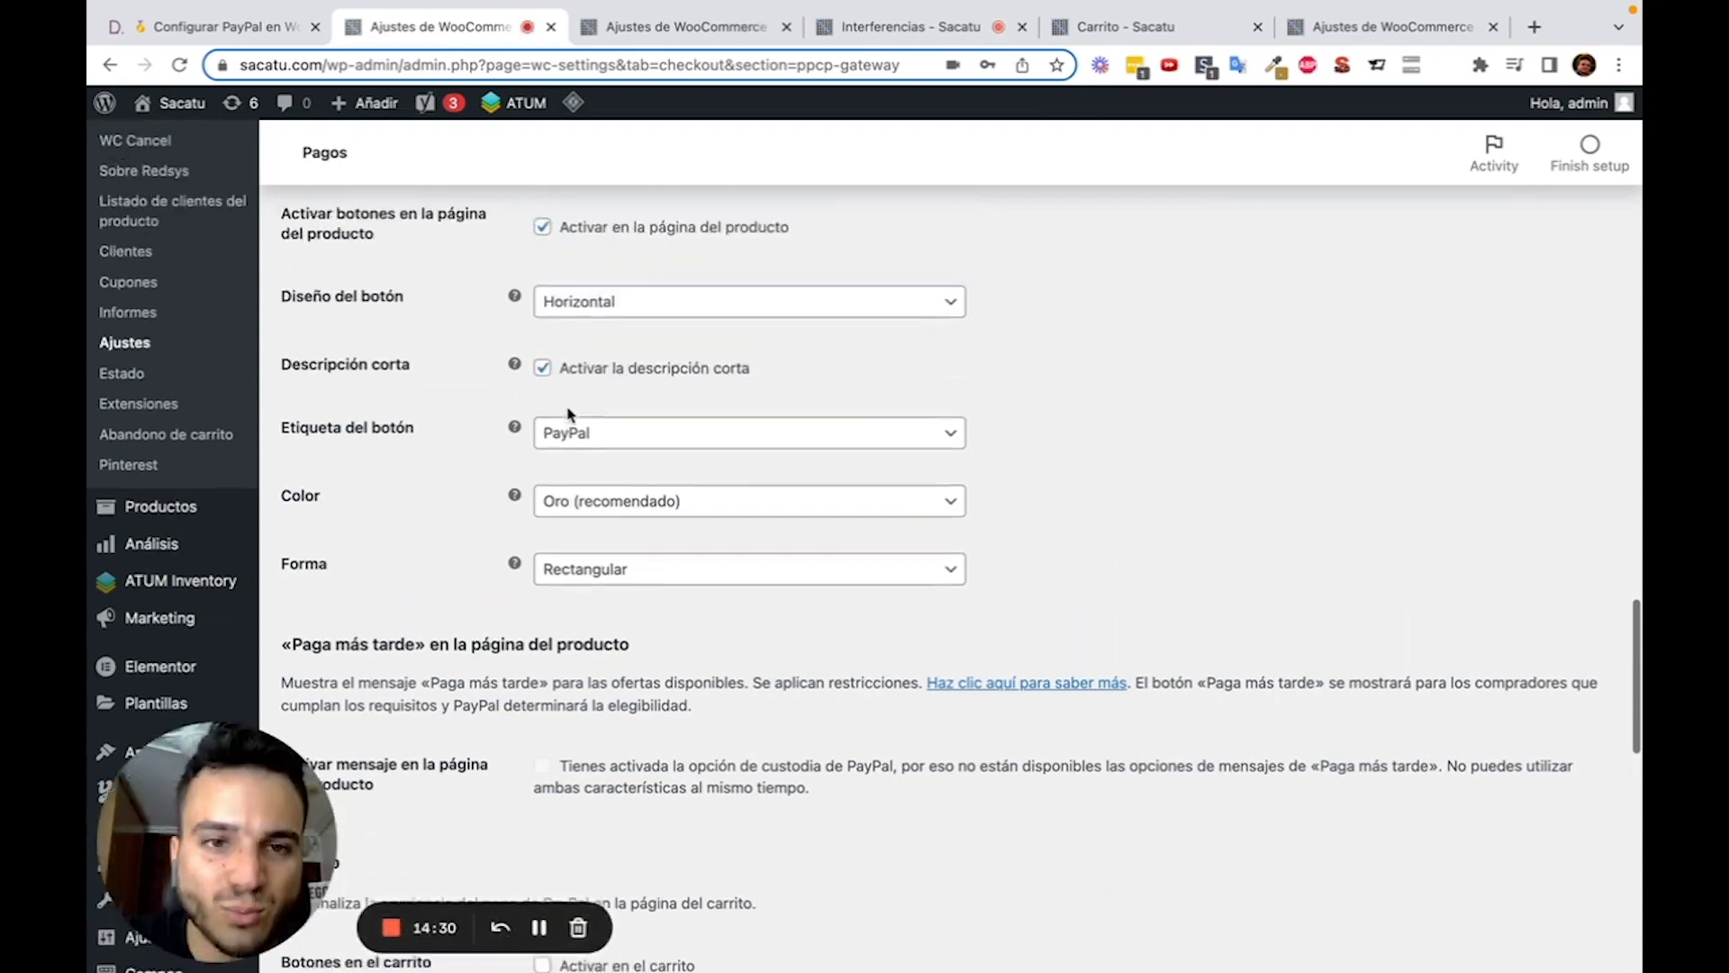
pyautogui.scroll(4, 570, 414)
pyautogui.scroll(-15, 569, 414)
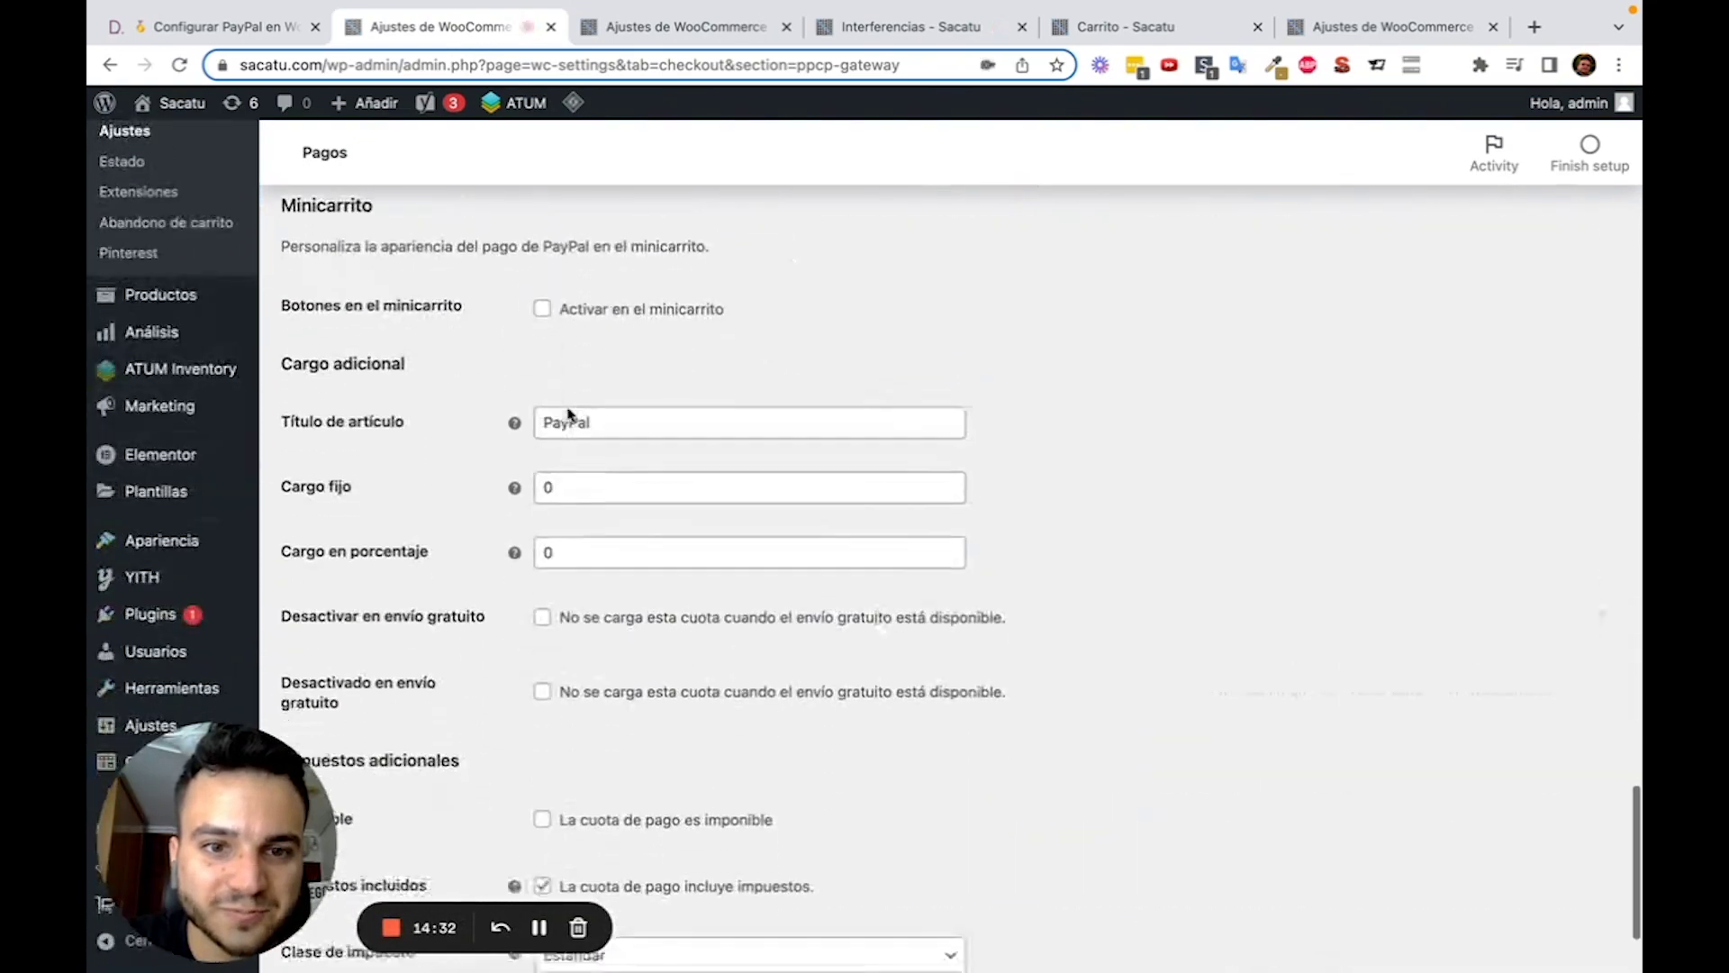
pyautogui.scroll(2, 569, 414)
pyautogui.scroll(-2, 569, 414)
pyautogui.scroll(10, 568, 410)
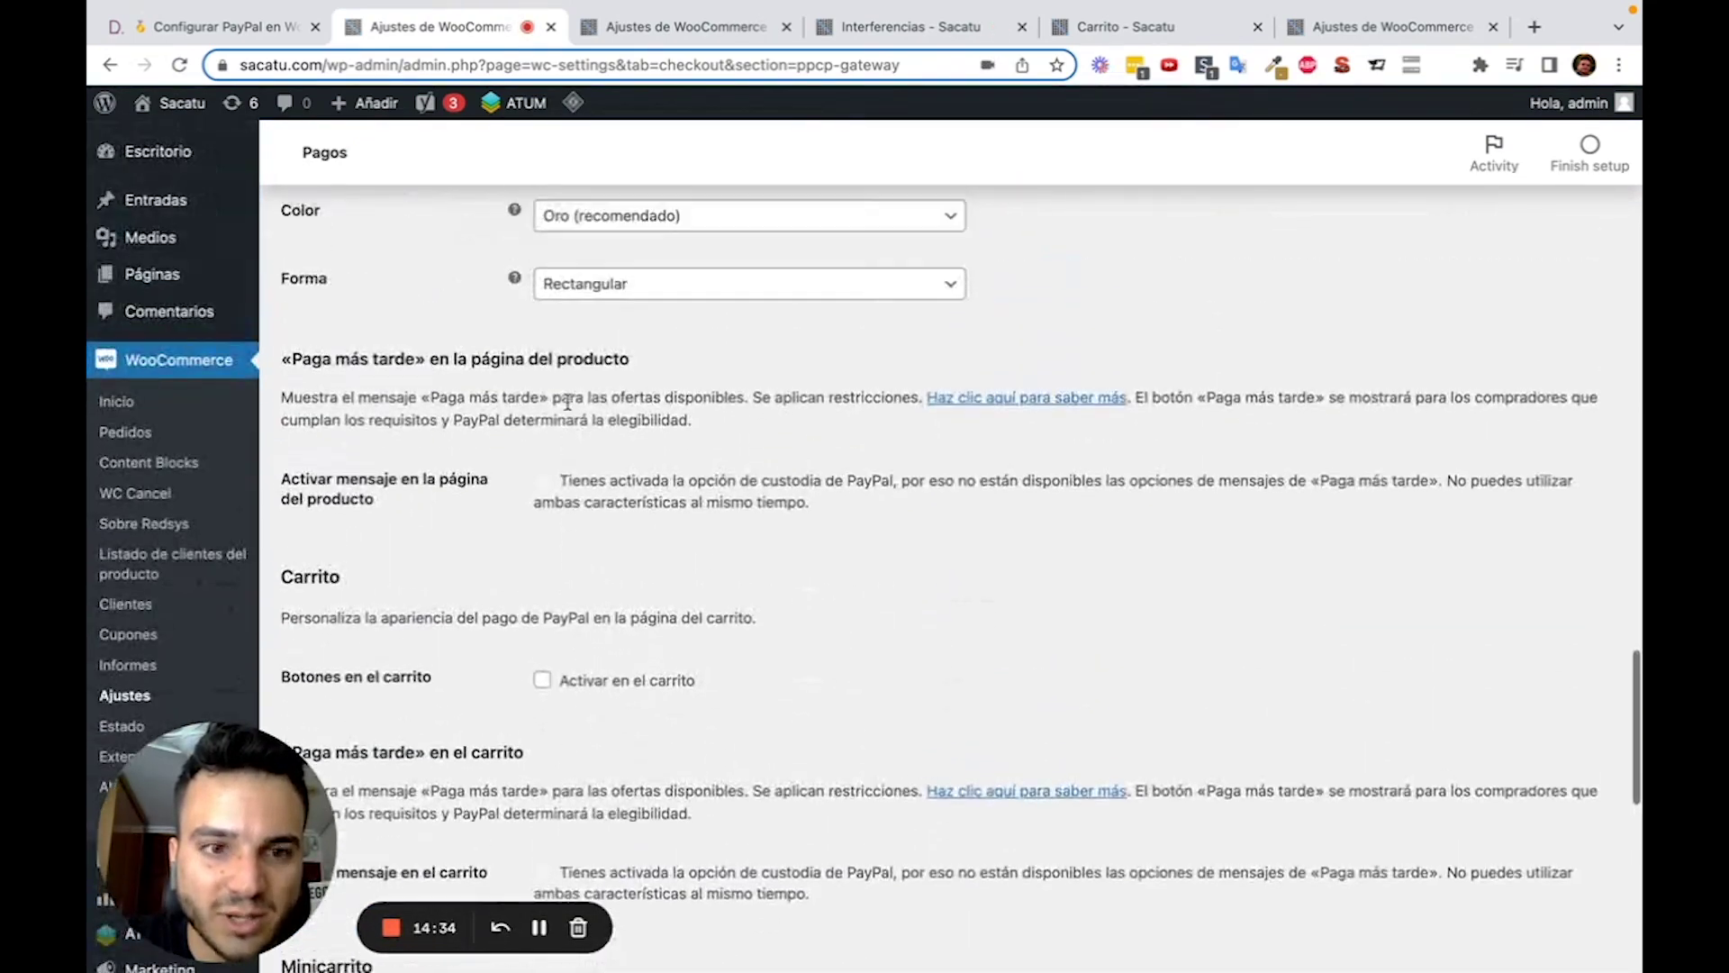
pyautogui.scroll(8, 568, 402)
pyautogui.scroll(-1, 546, 489)
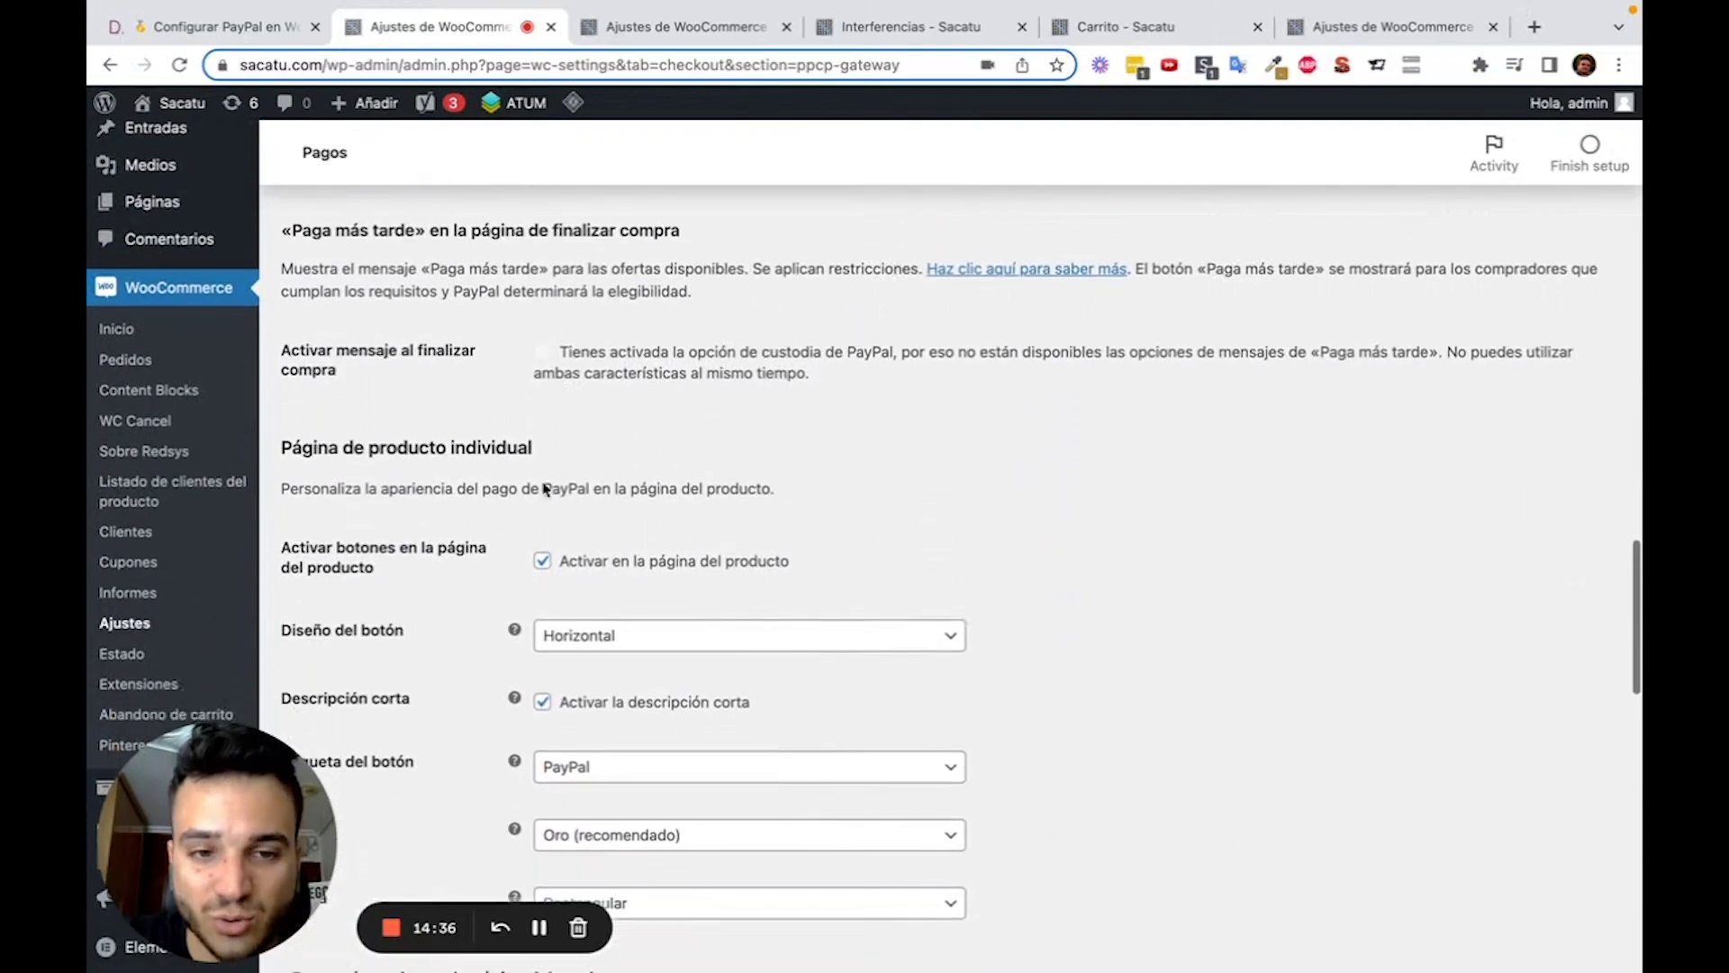
pyautogui.click(542, 562)
# Check the store's cart and Interferencias product page, closing the mini-cart panel.
pyautogui.click(711, 27)
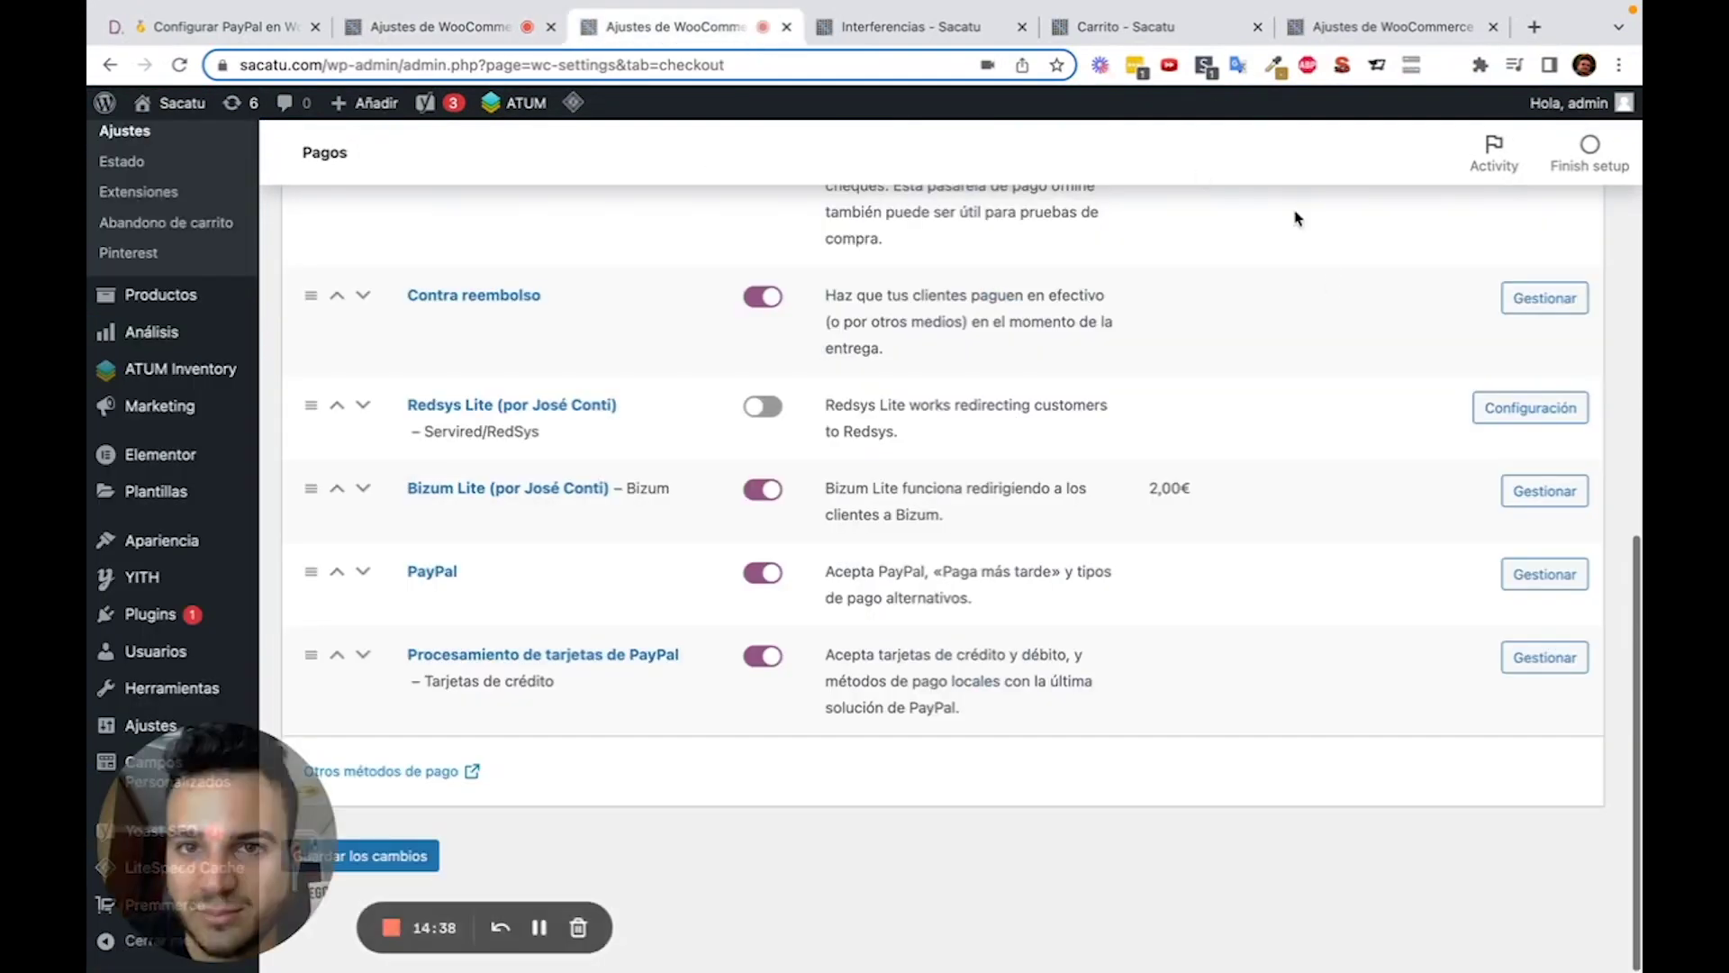
pyautogui.click(1115, 36)
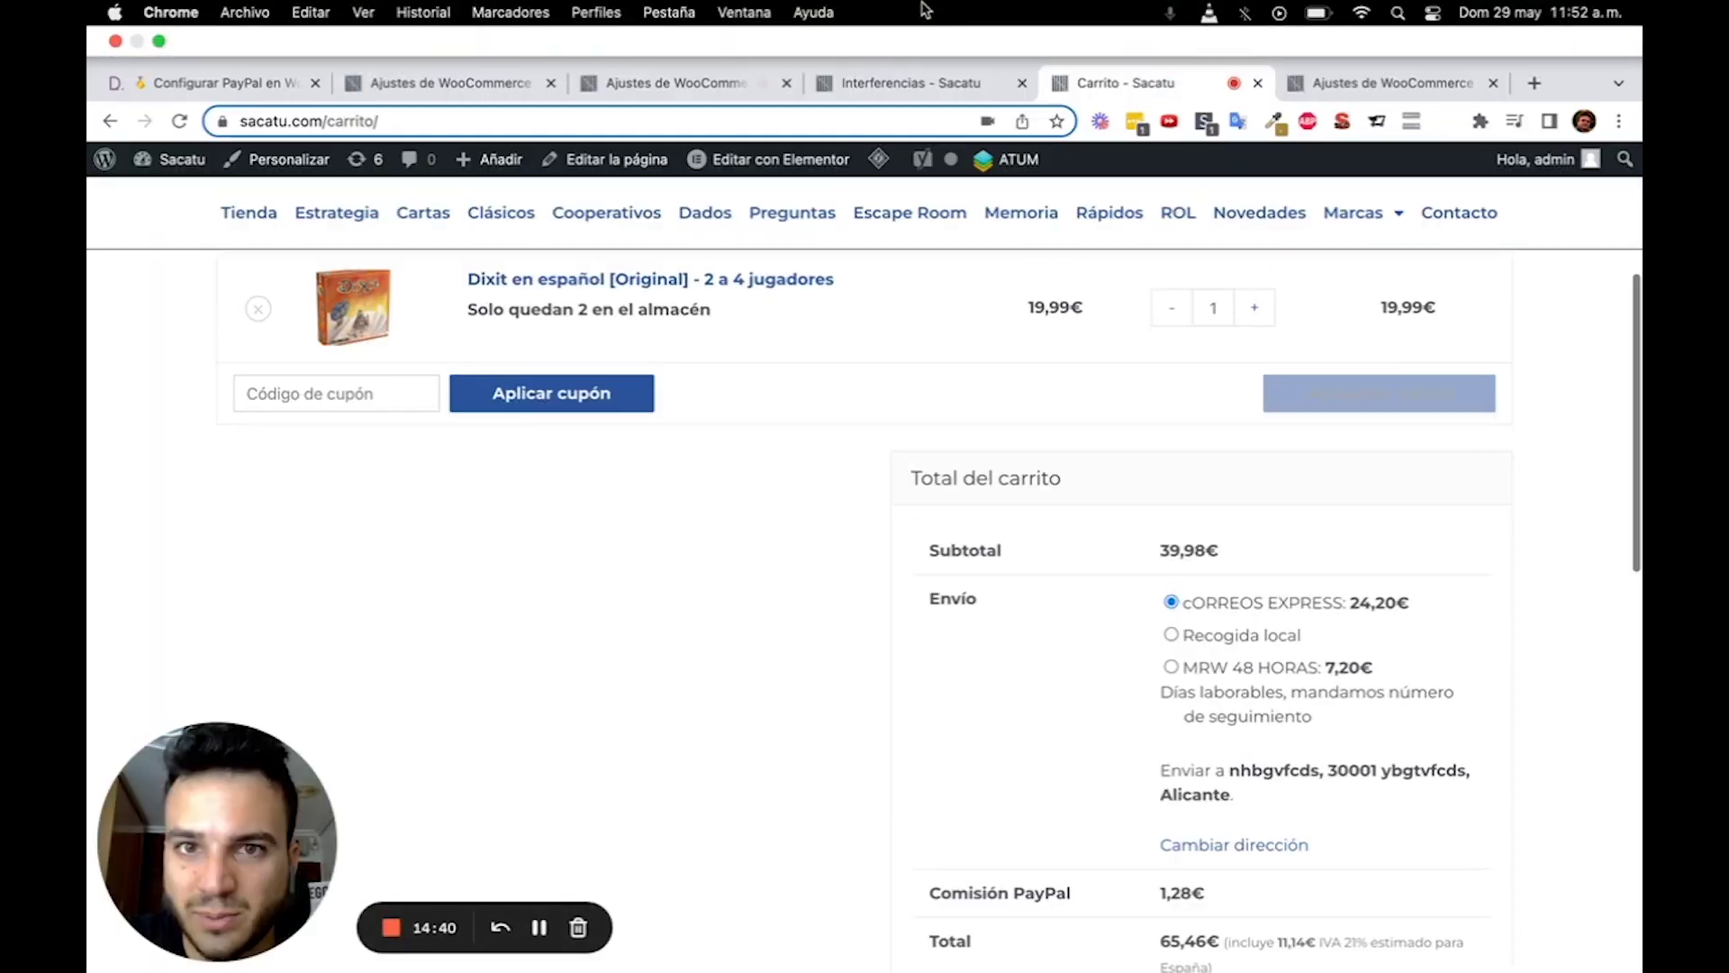
pyautogui.click(922, 85)
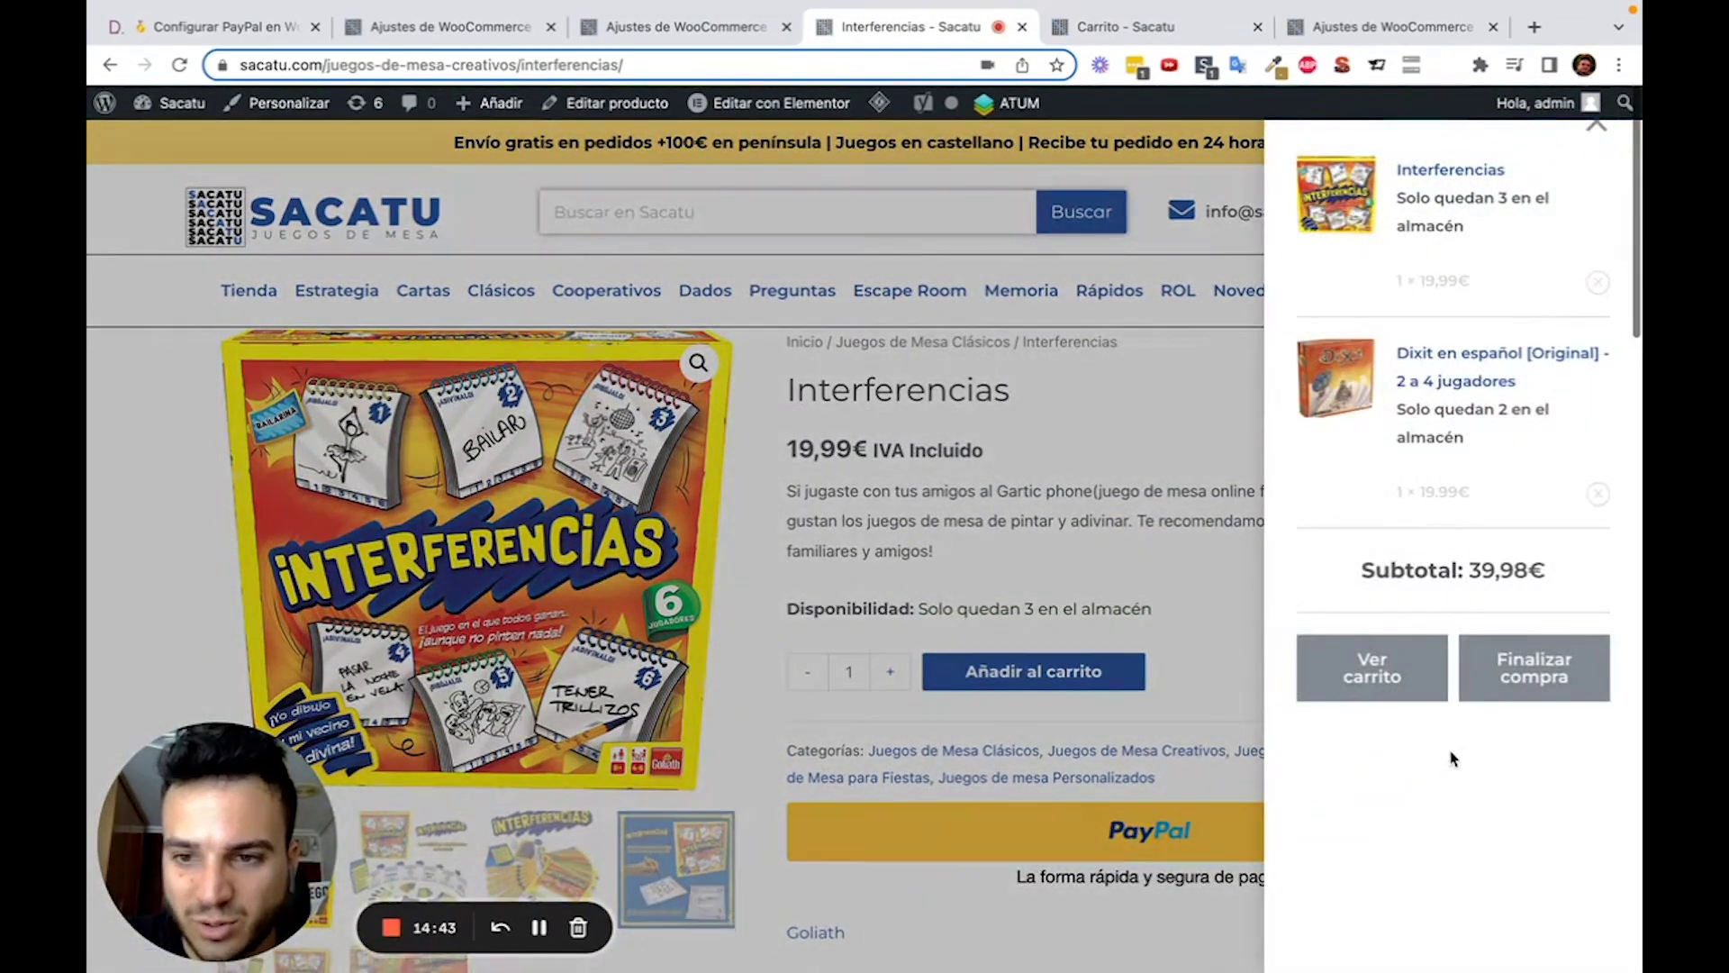
pyautogui.click(759, 188)
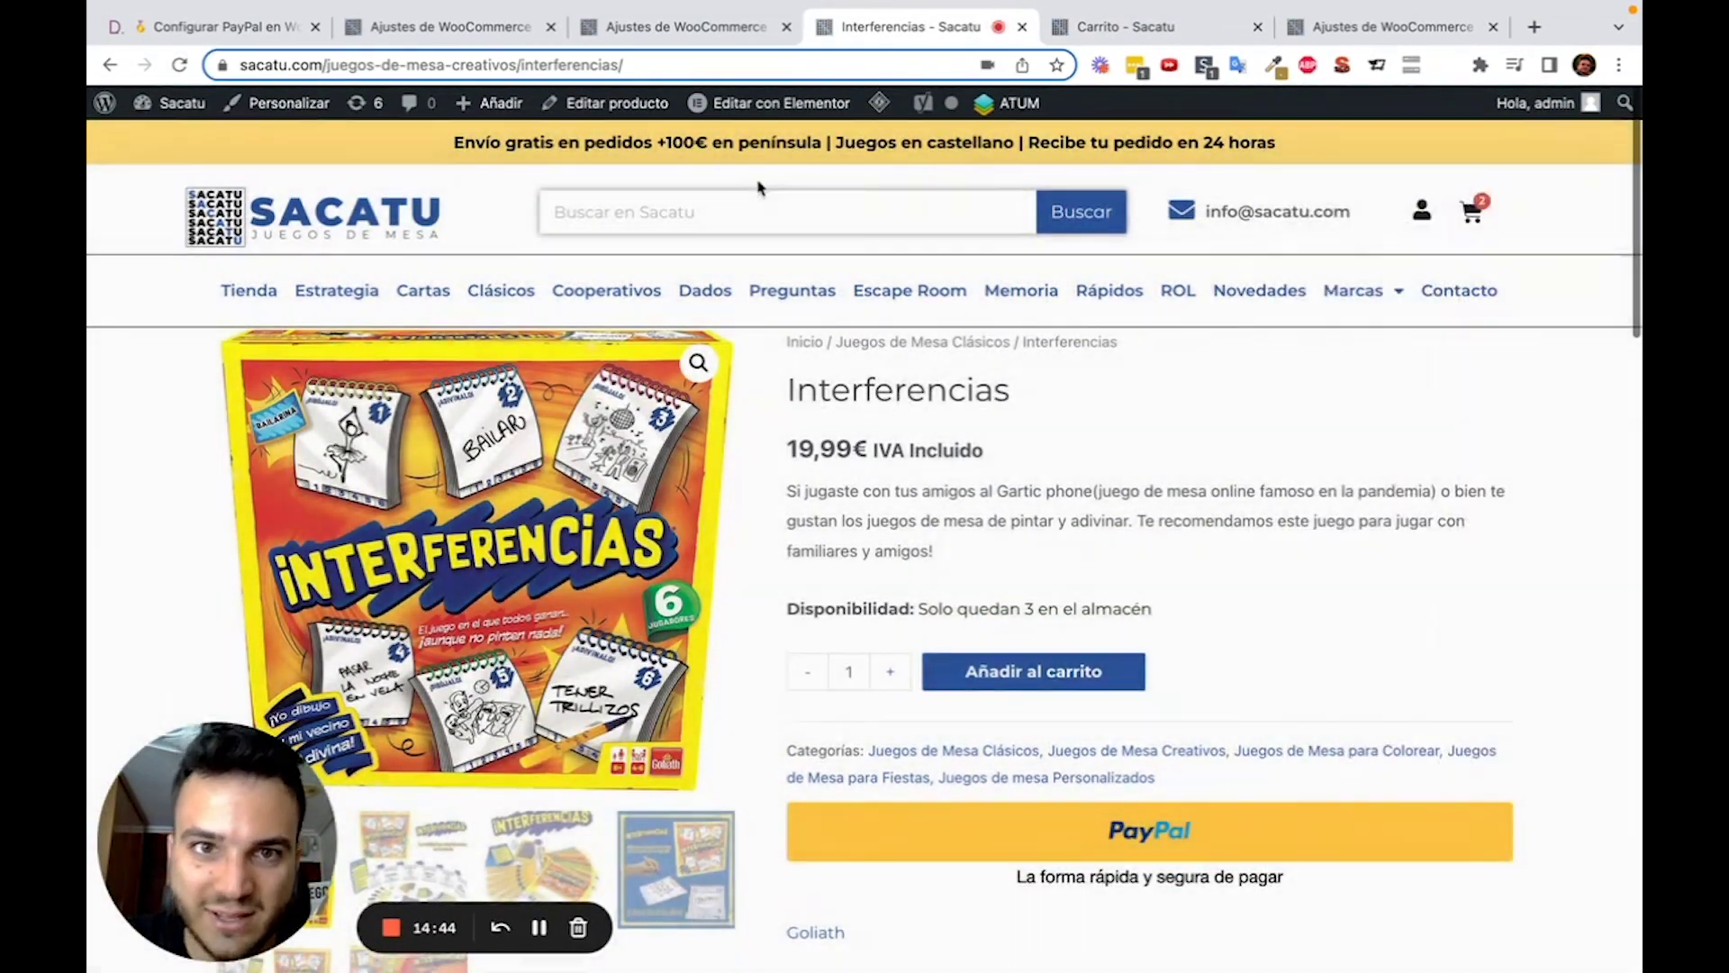
# Reopen the PayPal gateway settings from Pagos and scroll down to Guardar los cambios.
pyautogui.click(677, 36)
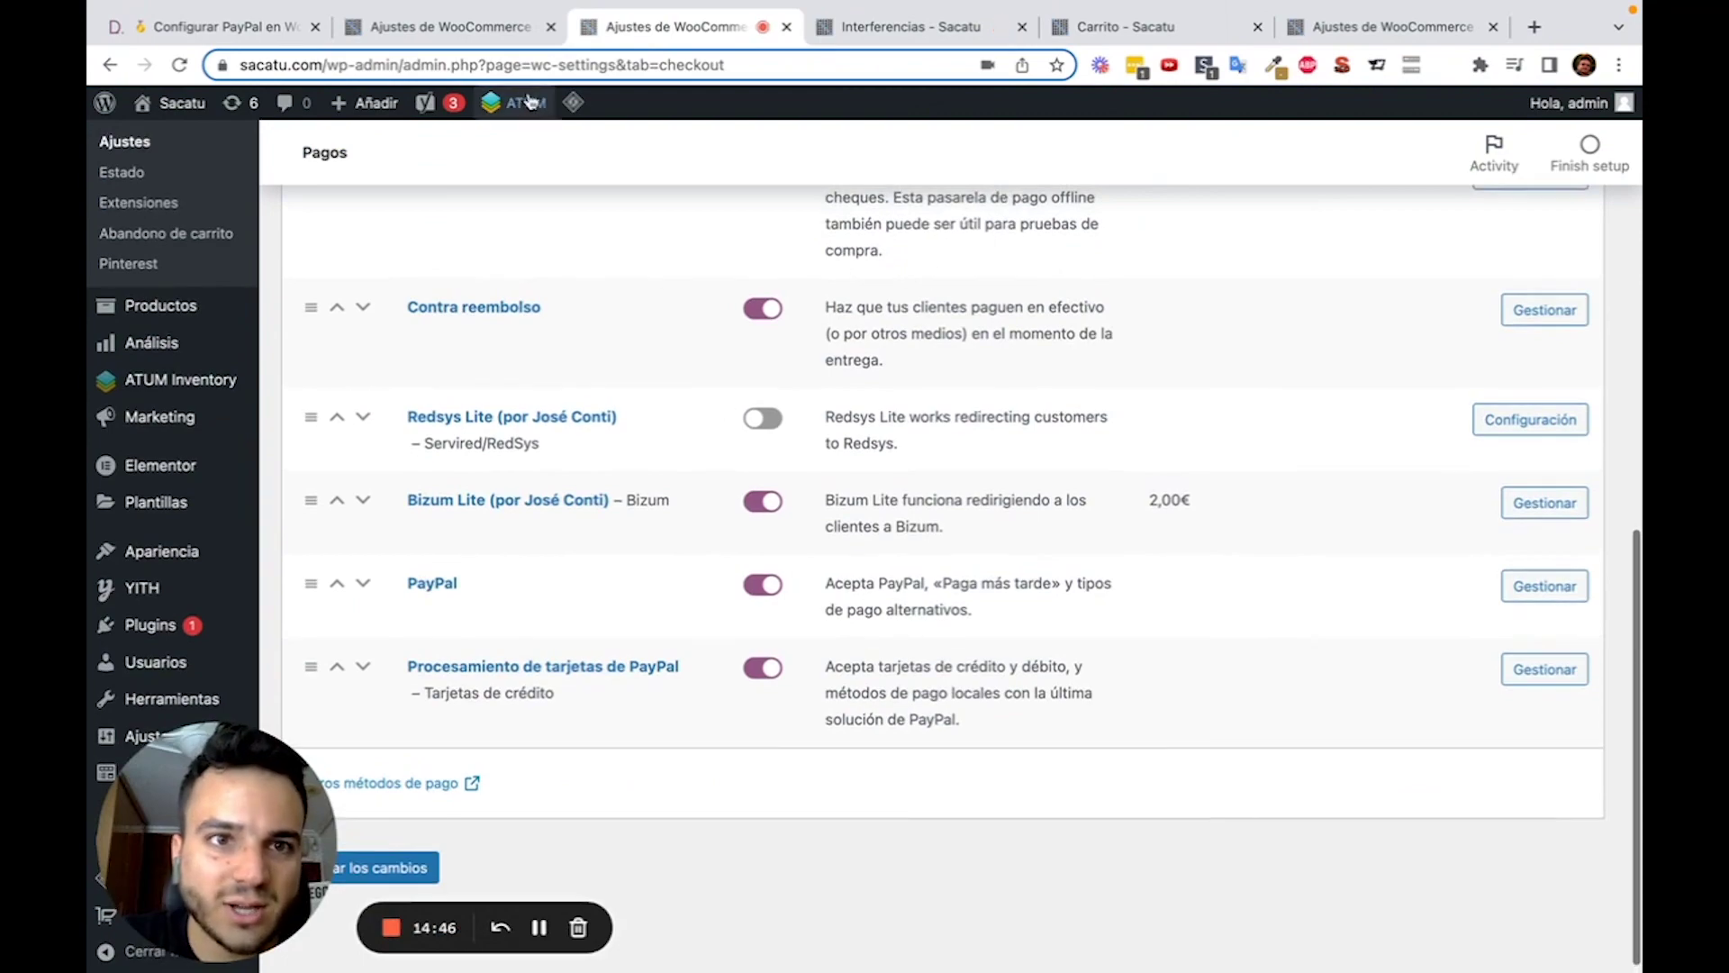
pyautogui.click(510, 40)
pyautogui.scroll(-1, 510, 367)
pyautogui.scroll(7, 509, 367)
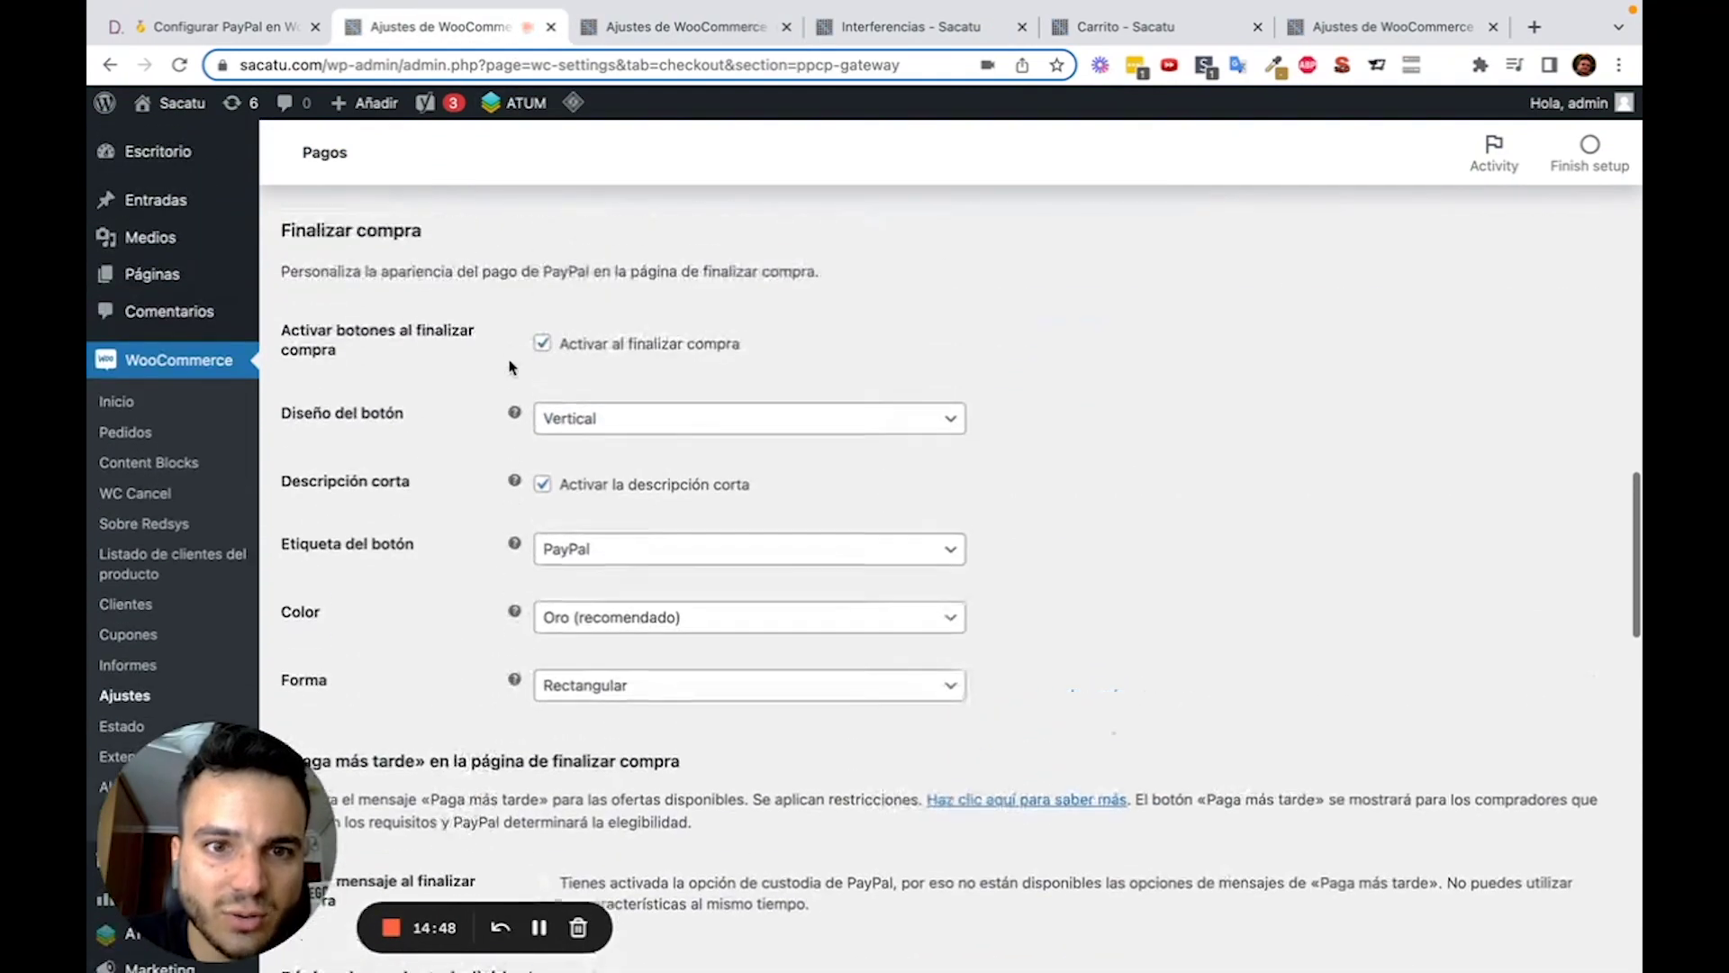
pyautogui.scroll(4, 510, 366)
pyautogui.scroll(-15, 510, 366)
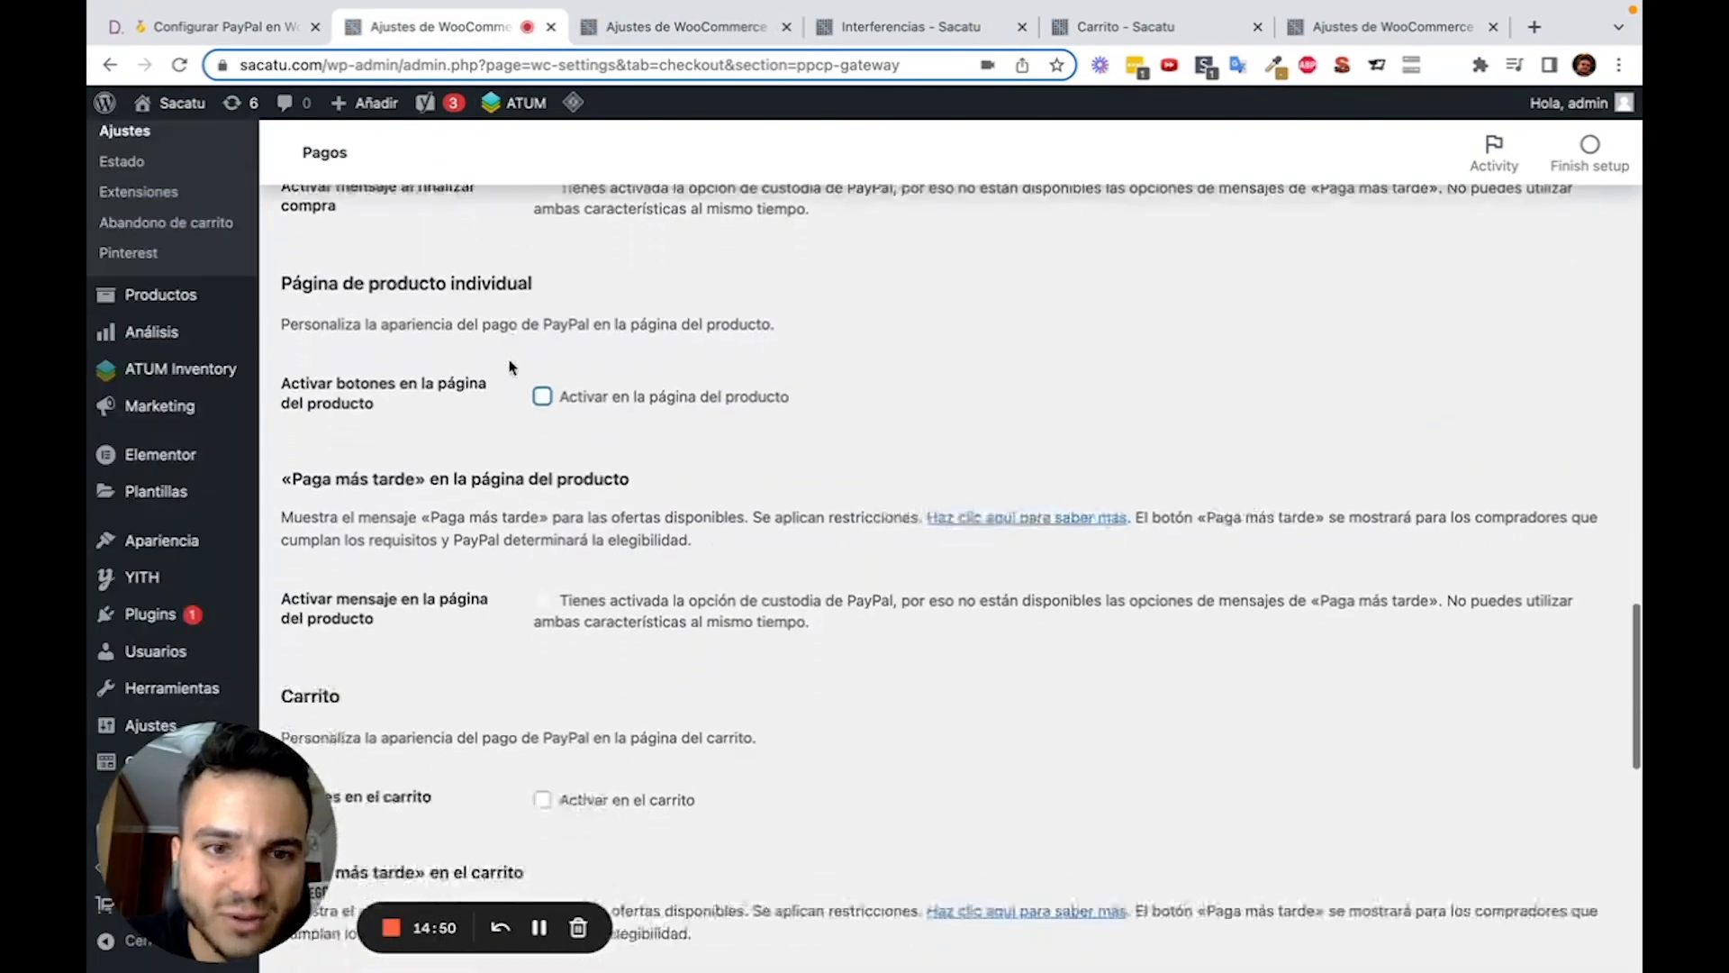
pyautogui.scroll(-5, 510, 367)
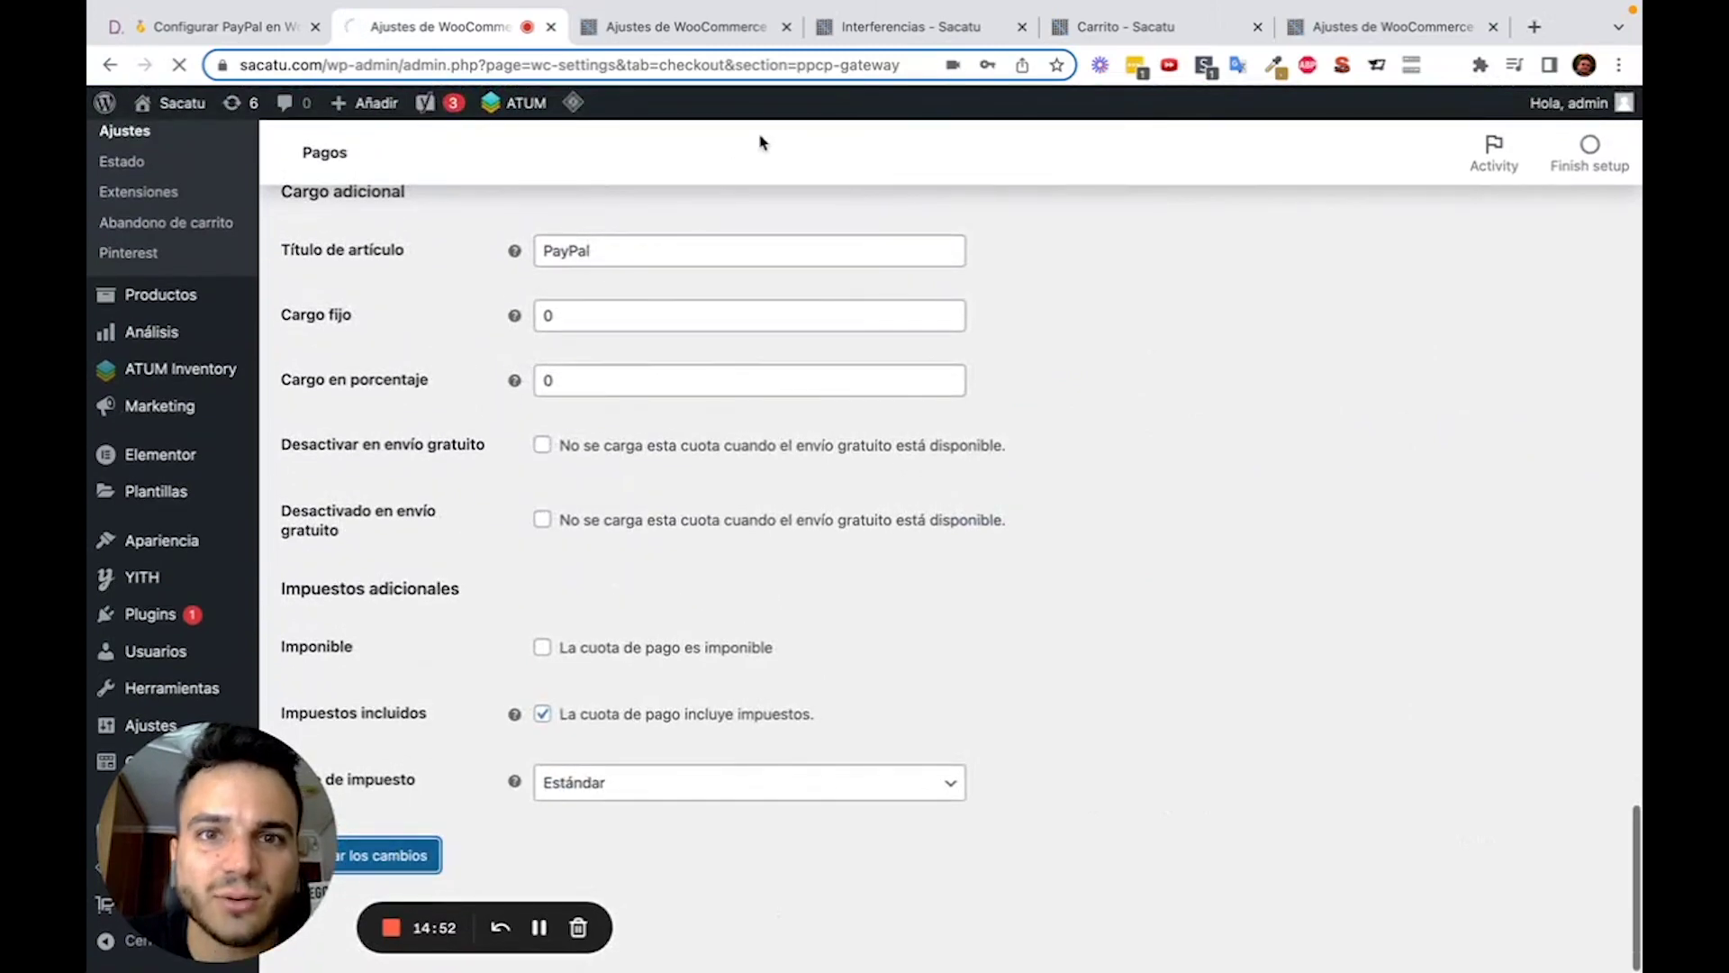
pyautogui.click(909, 26)
# At checkout, dismiss the newsletter popup and try the PayPal and bank transfer payment options.
pyautogui.click(1477, 216)
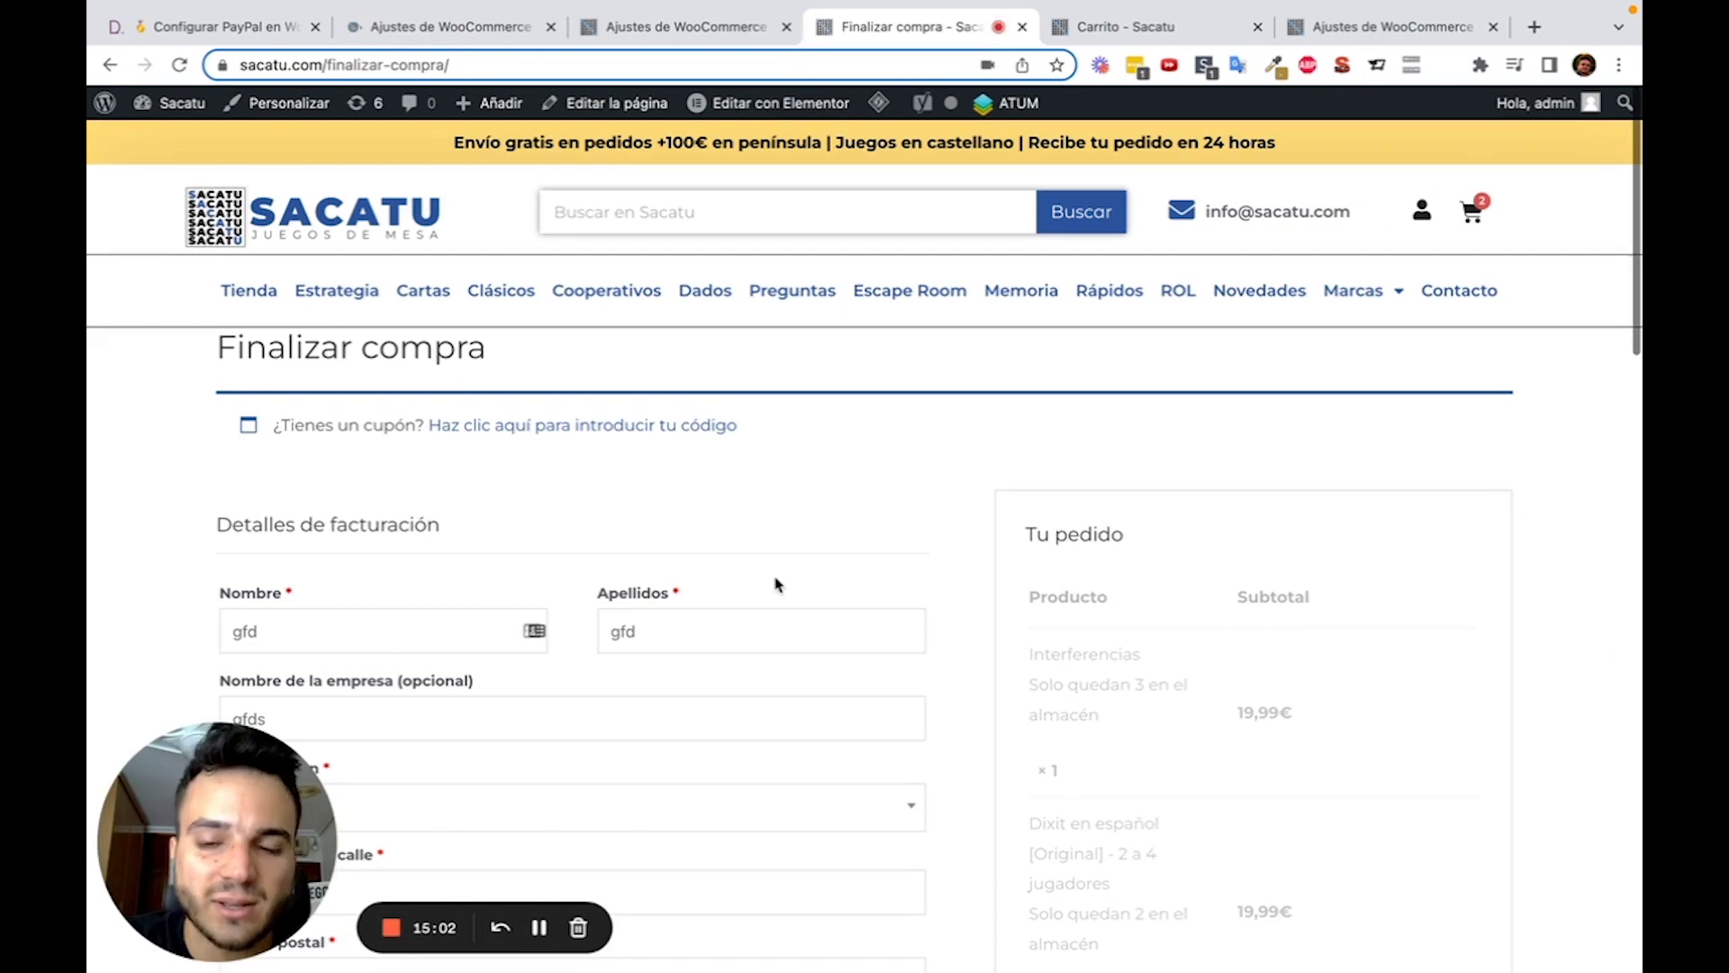
pyautogui.scroll(-10, 775, 580)
pyautogui.scroll(-3, 775, 583)
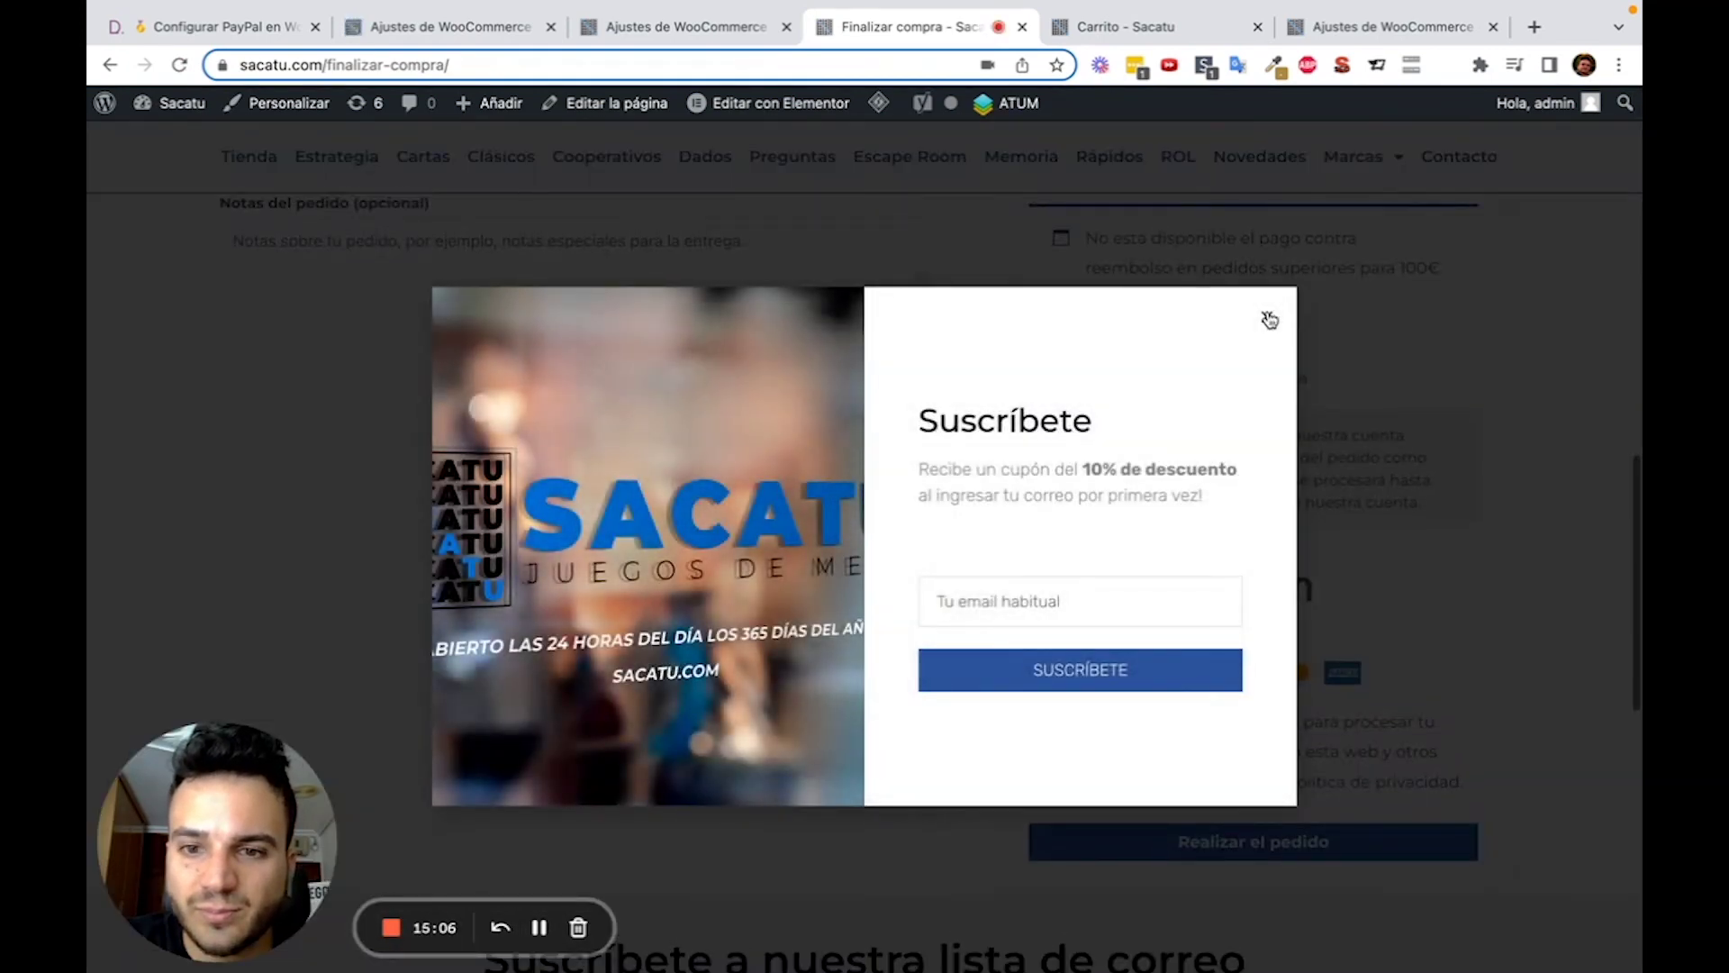
pyautogui.click(1270, 320)
pyautogui.scroll(-1, 1063, 592)
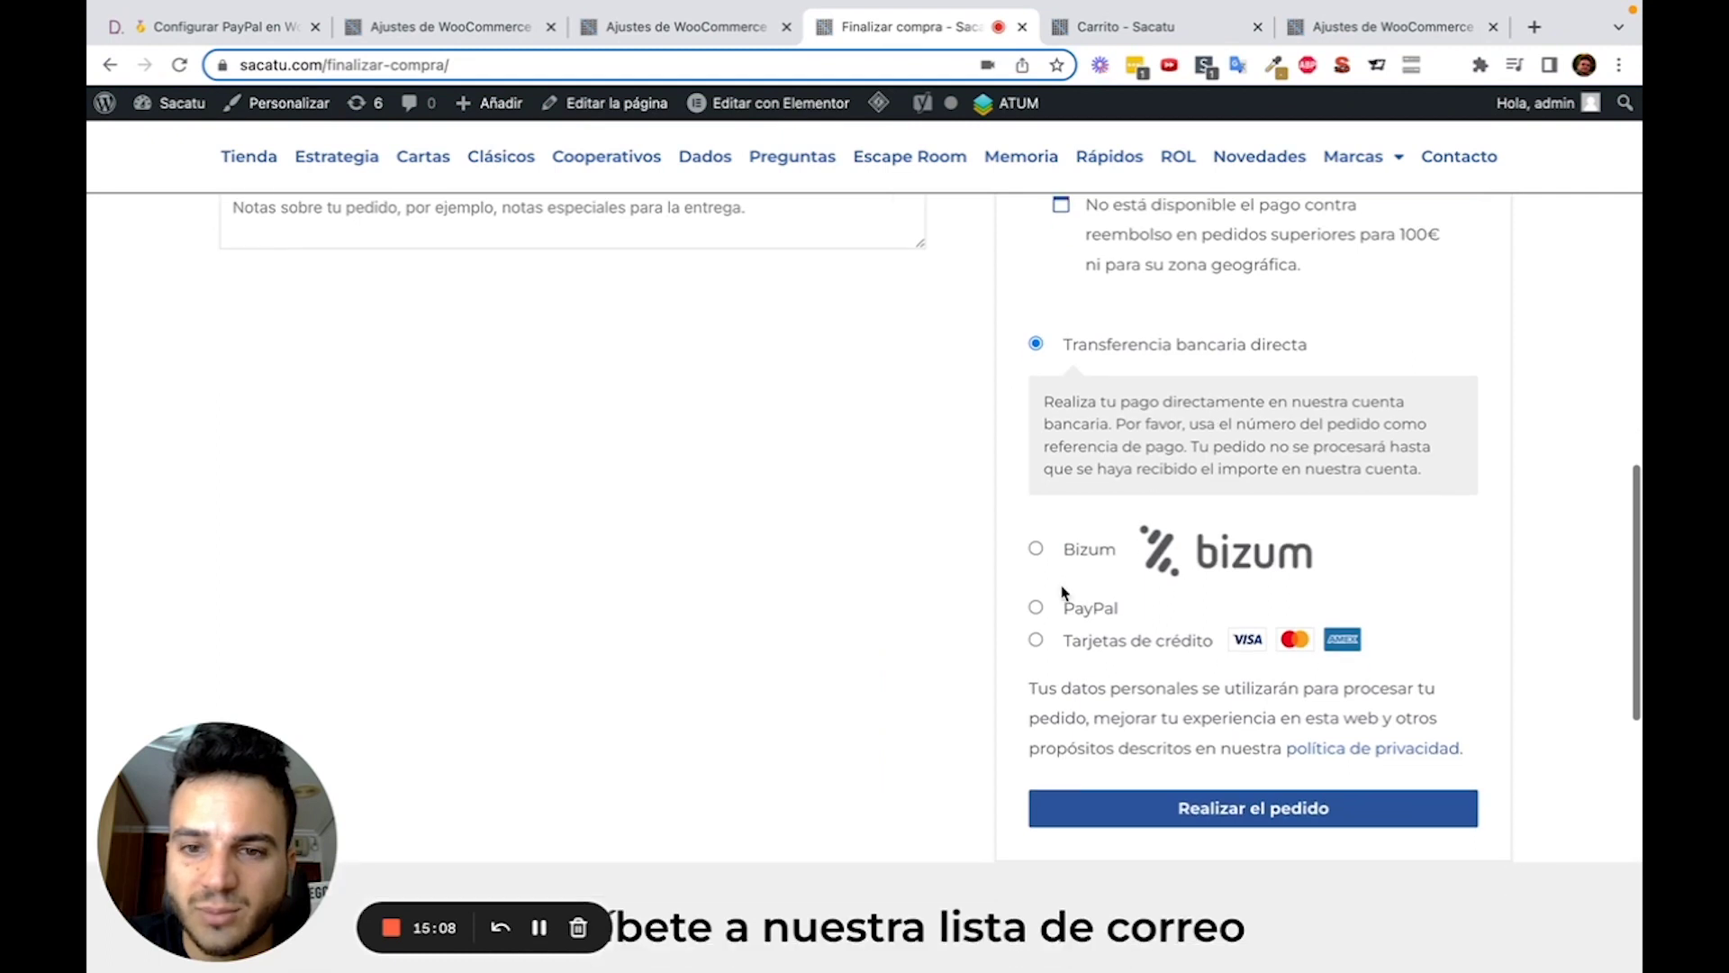
pyautogui.click(1036, 609)
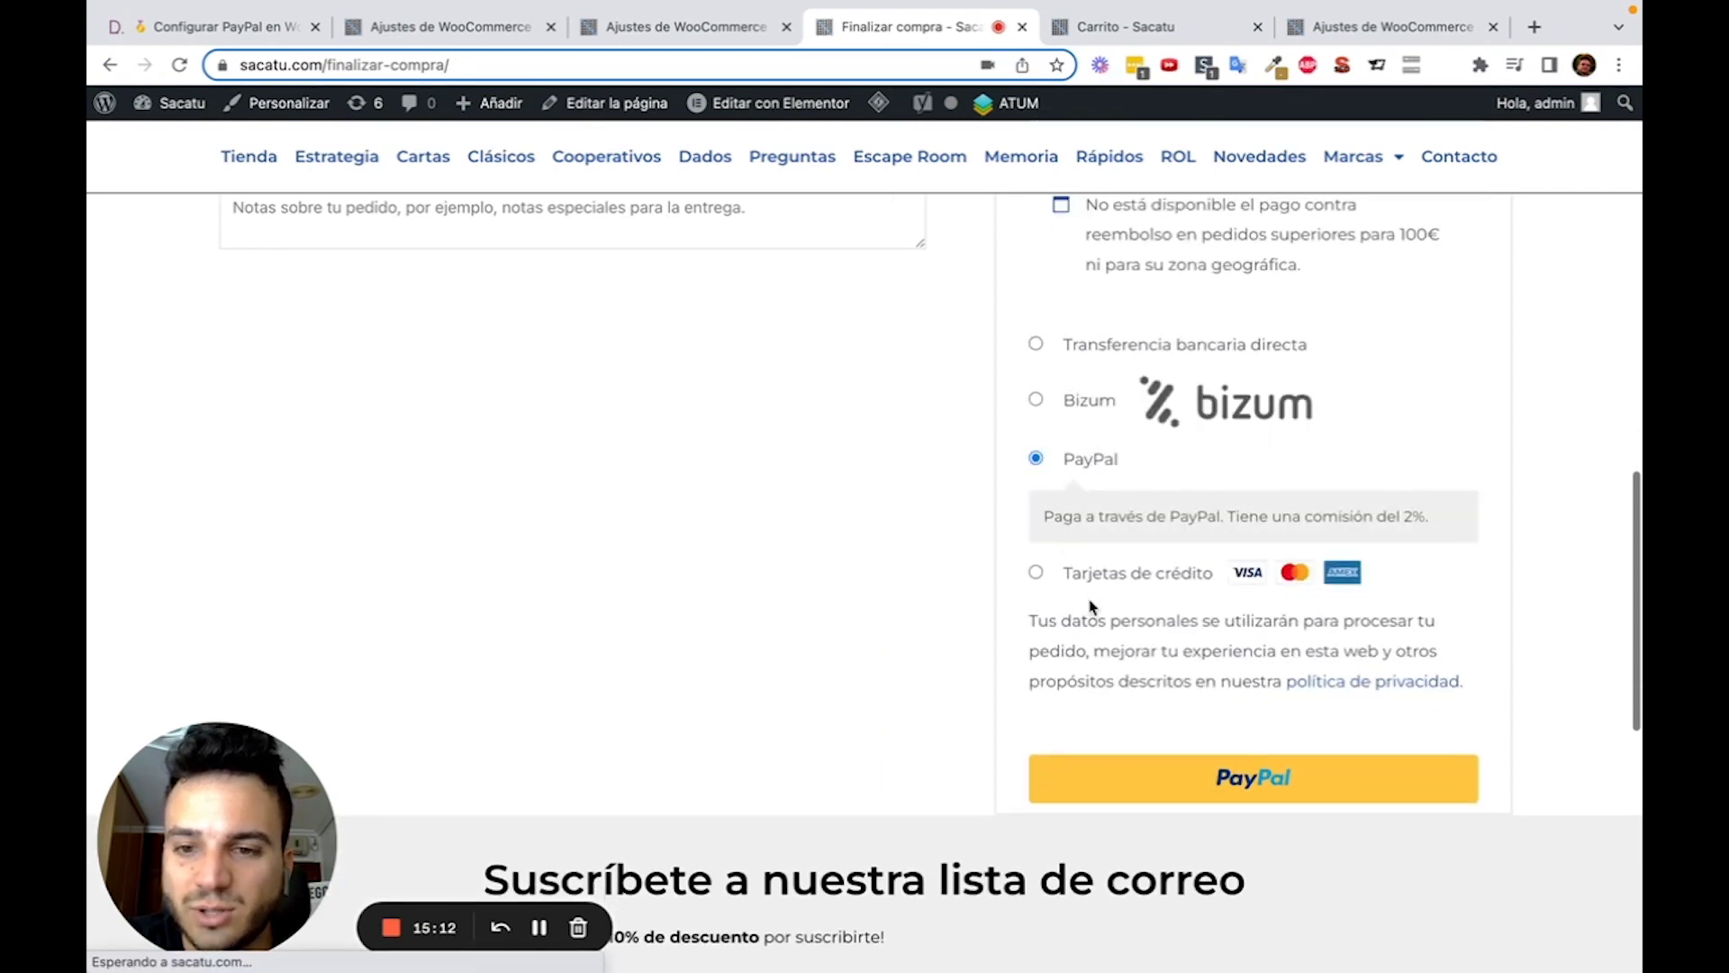
pyautogui.scroll(15, 1089, 602)
pyautogui.scroll(-15, 1090, 601)
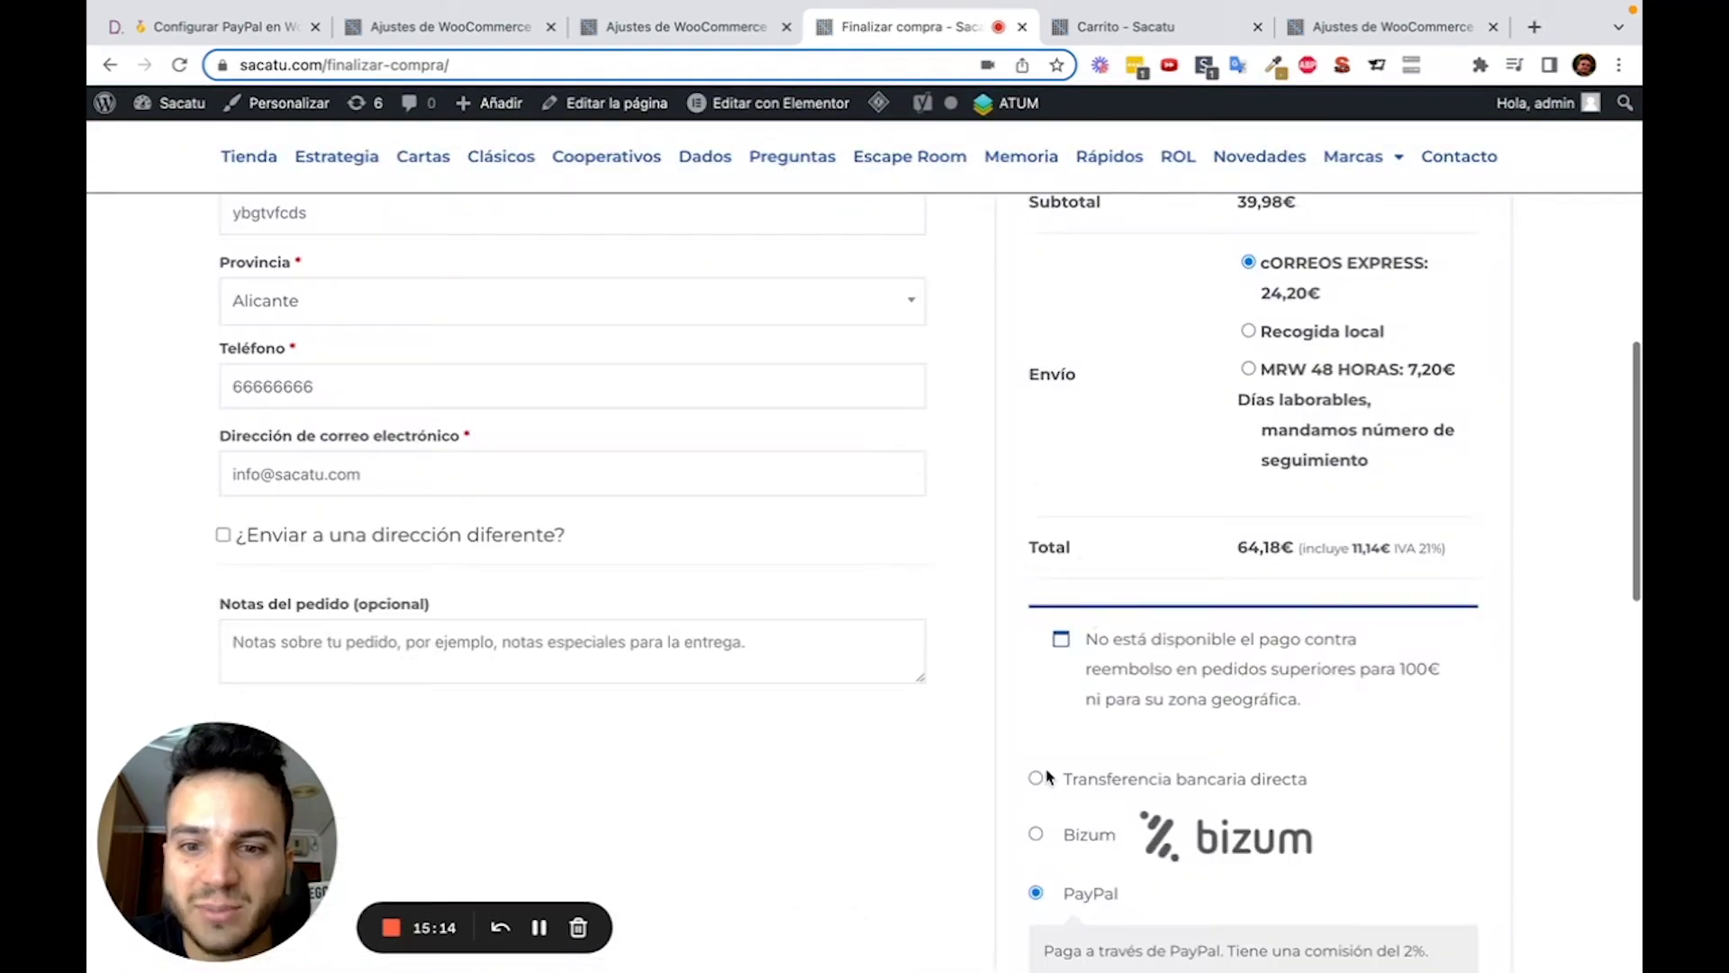
pyautogui.click(1036, 780)
pyautogui.scroll(-6, 945, 815)
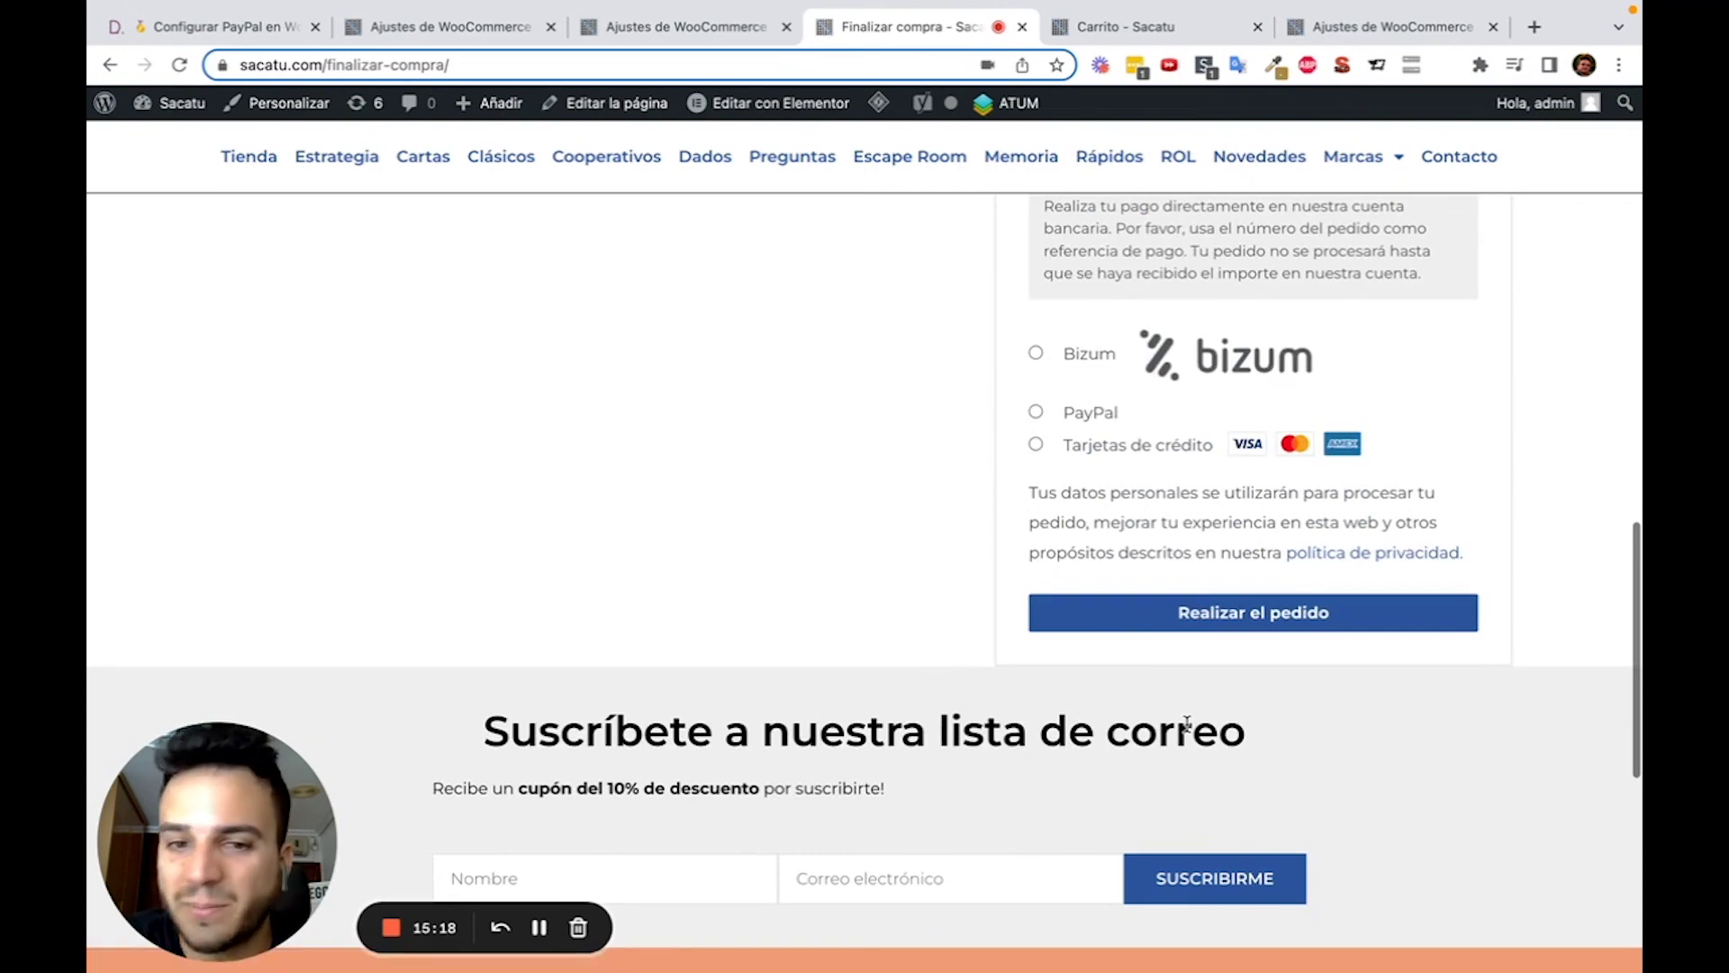
pyautogui.scroll(20, 932, 546)
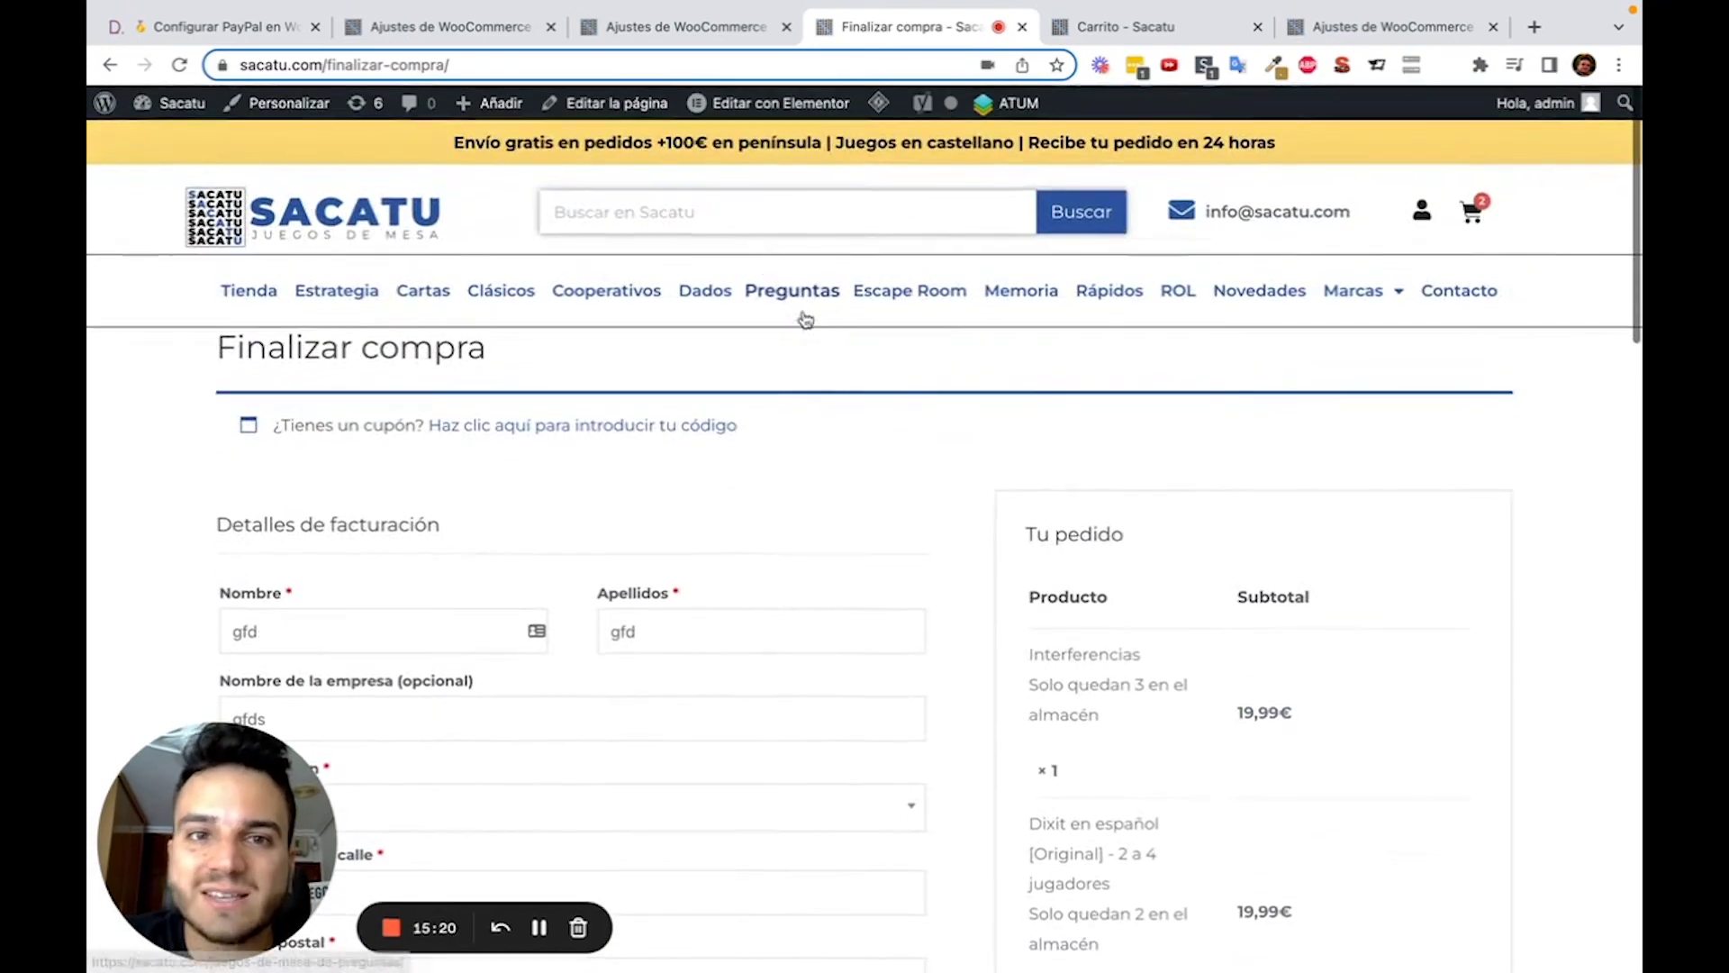
# Pay with PayPal at checkout, reaching the «Pagar con PayPal» sign-in, then close it.
pyautogui.click(685, 28)
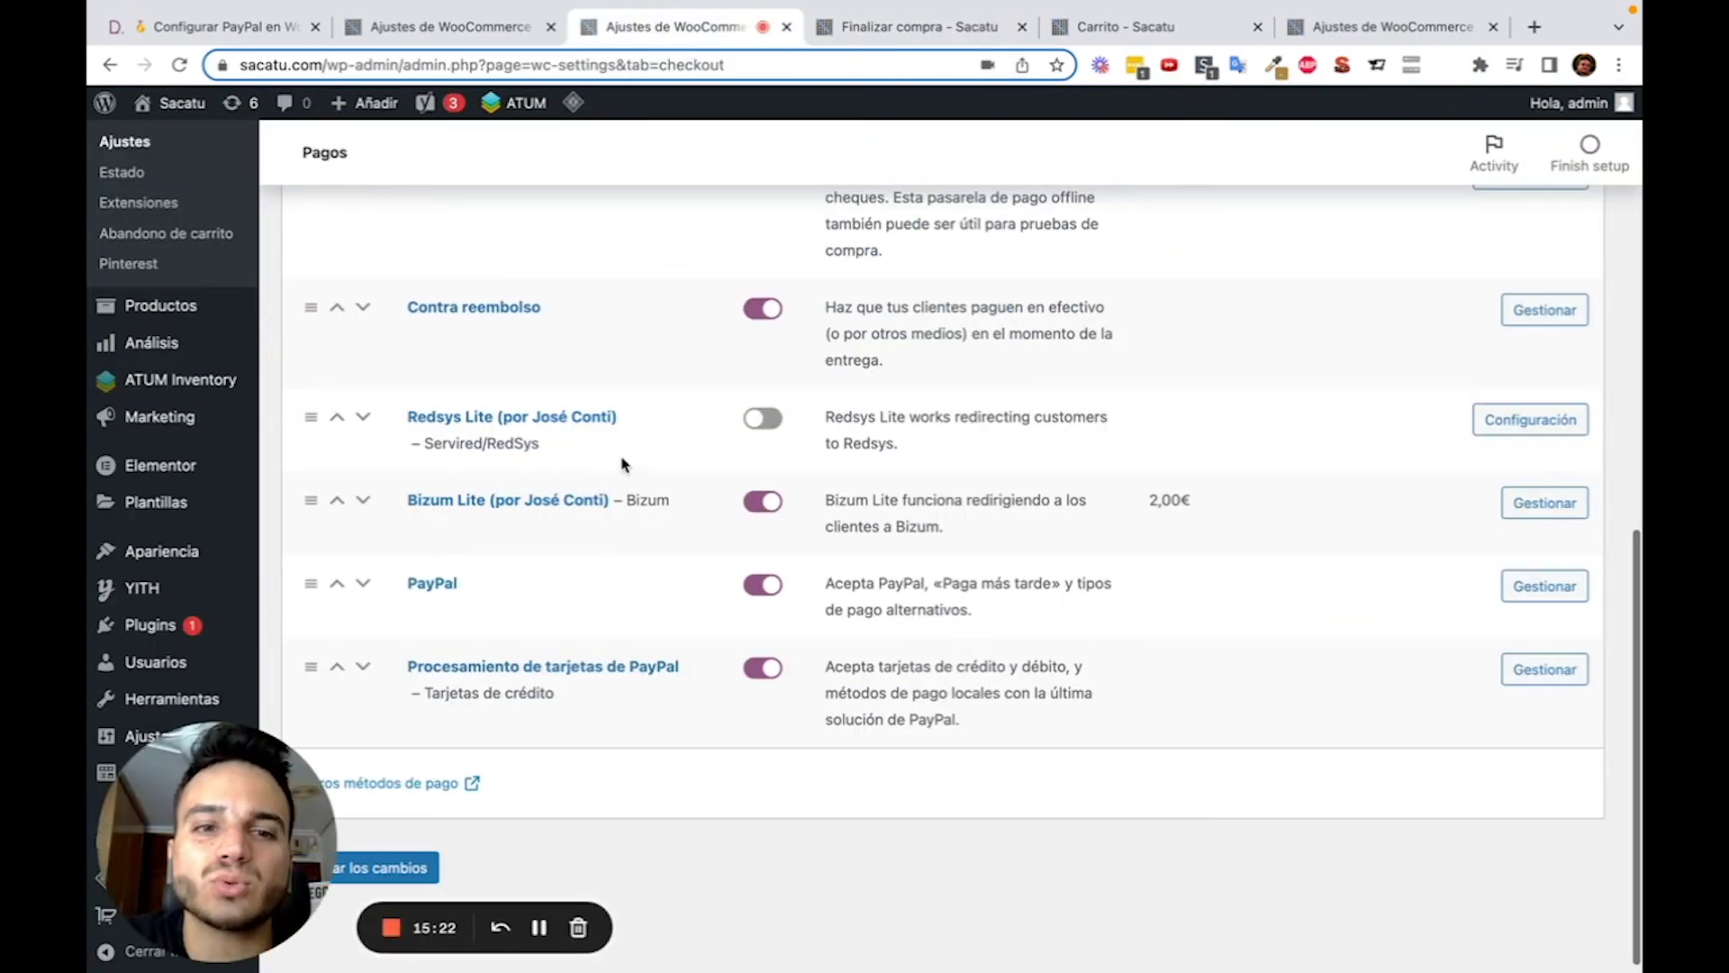
pyautogui.click(1000, 25)
pyautogui.scroll(-10, 1150, 552)
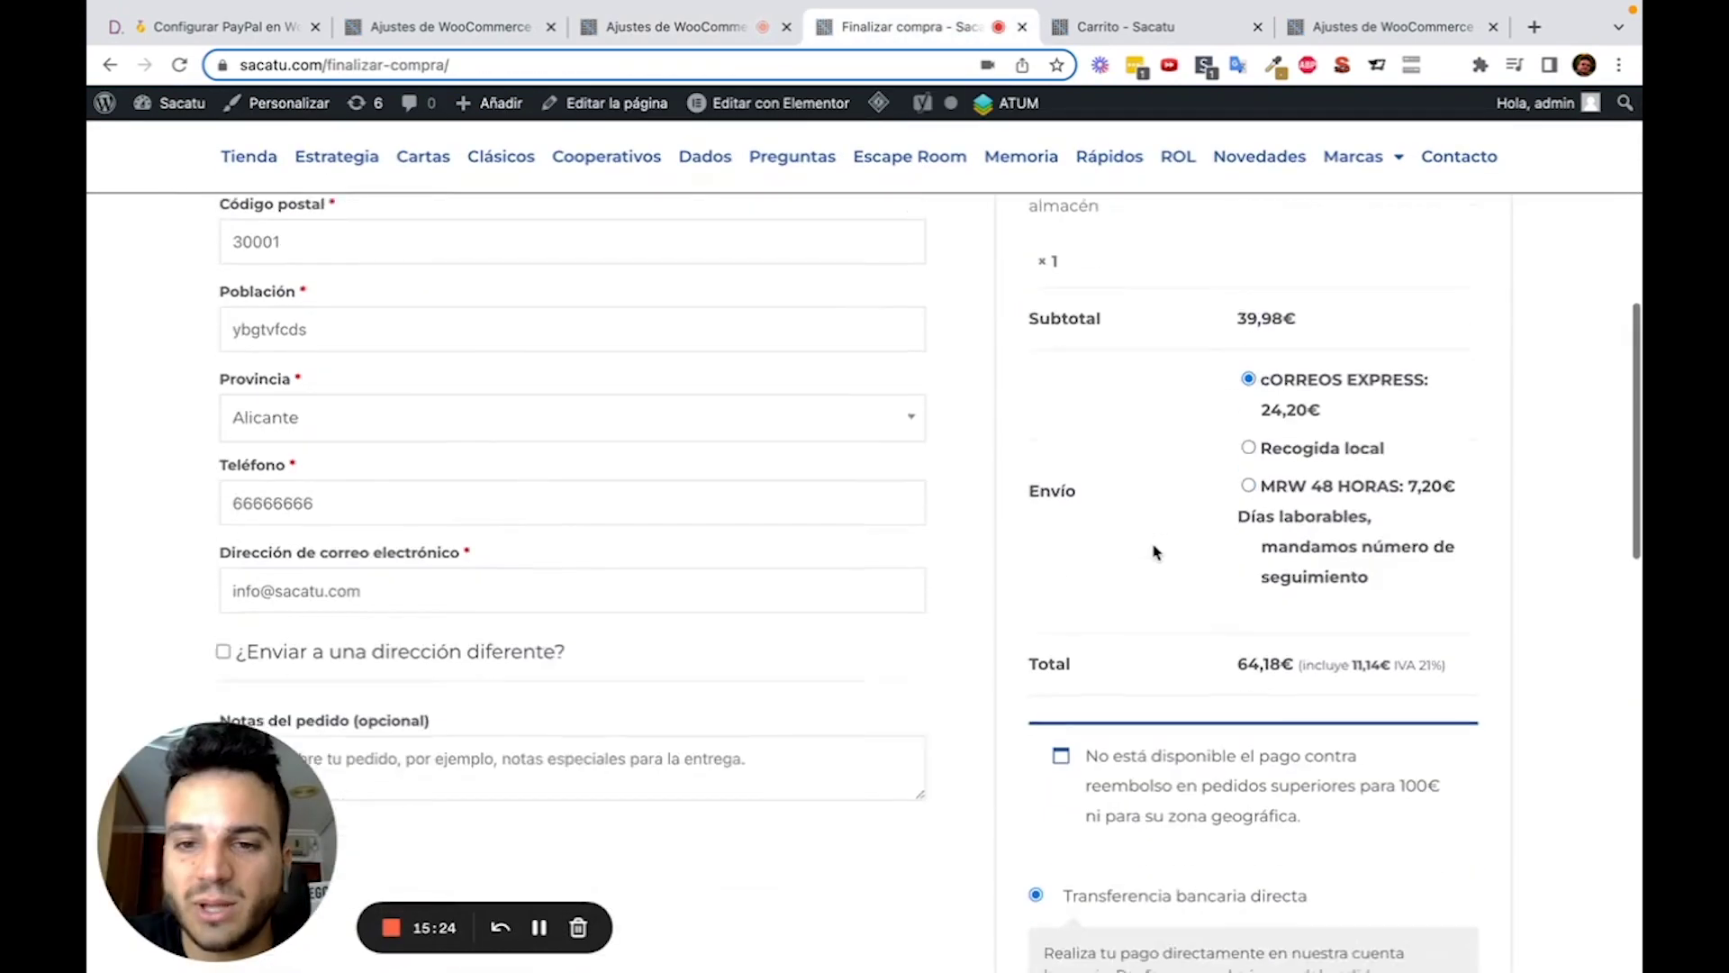
pyautogui.scroll(-4, 1156, 551)
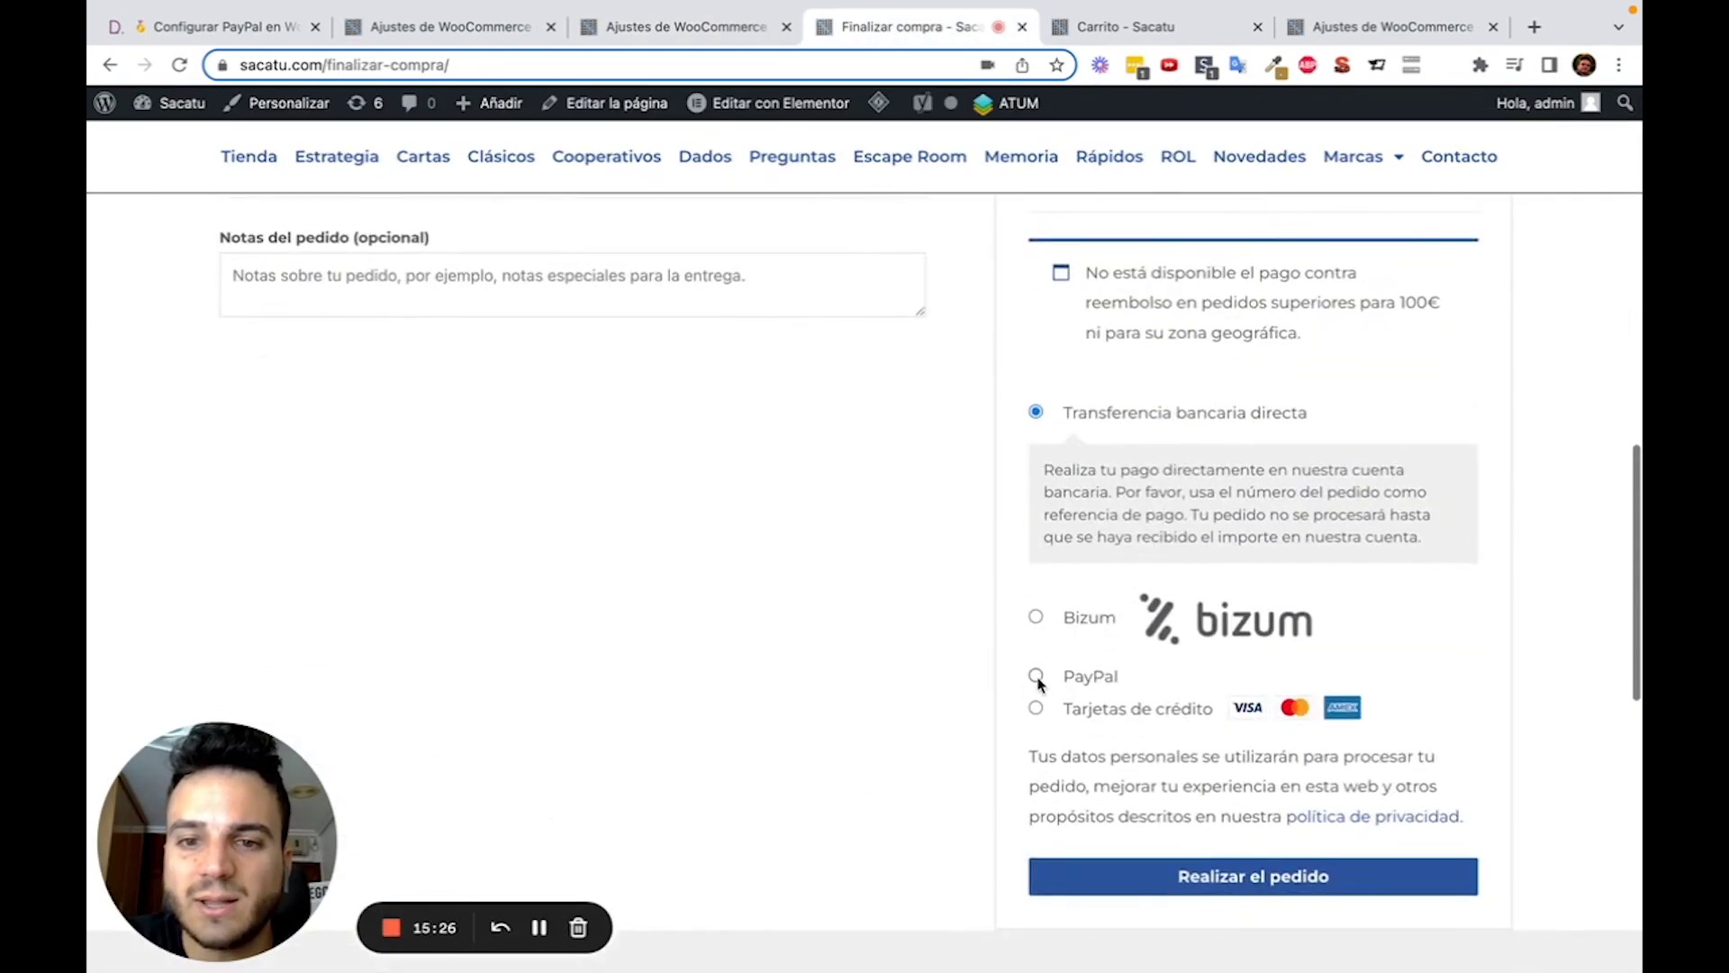
pyautogui.click(1041, 677)
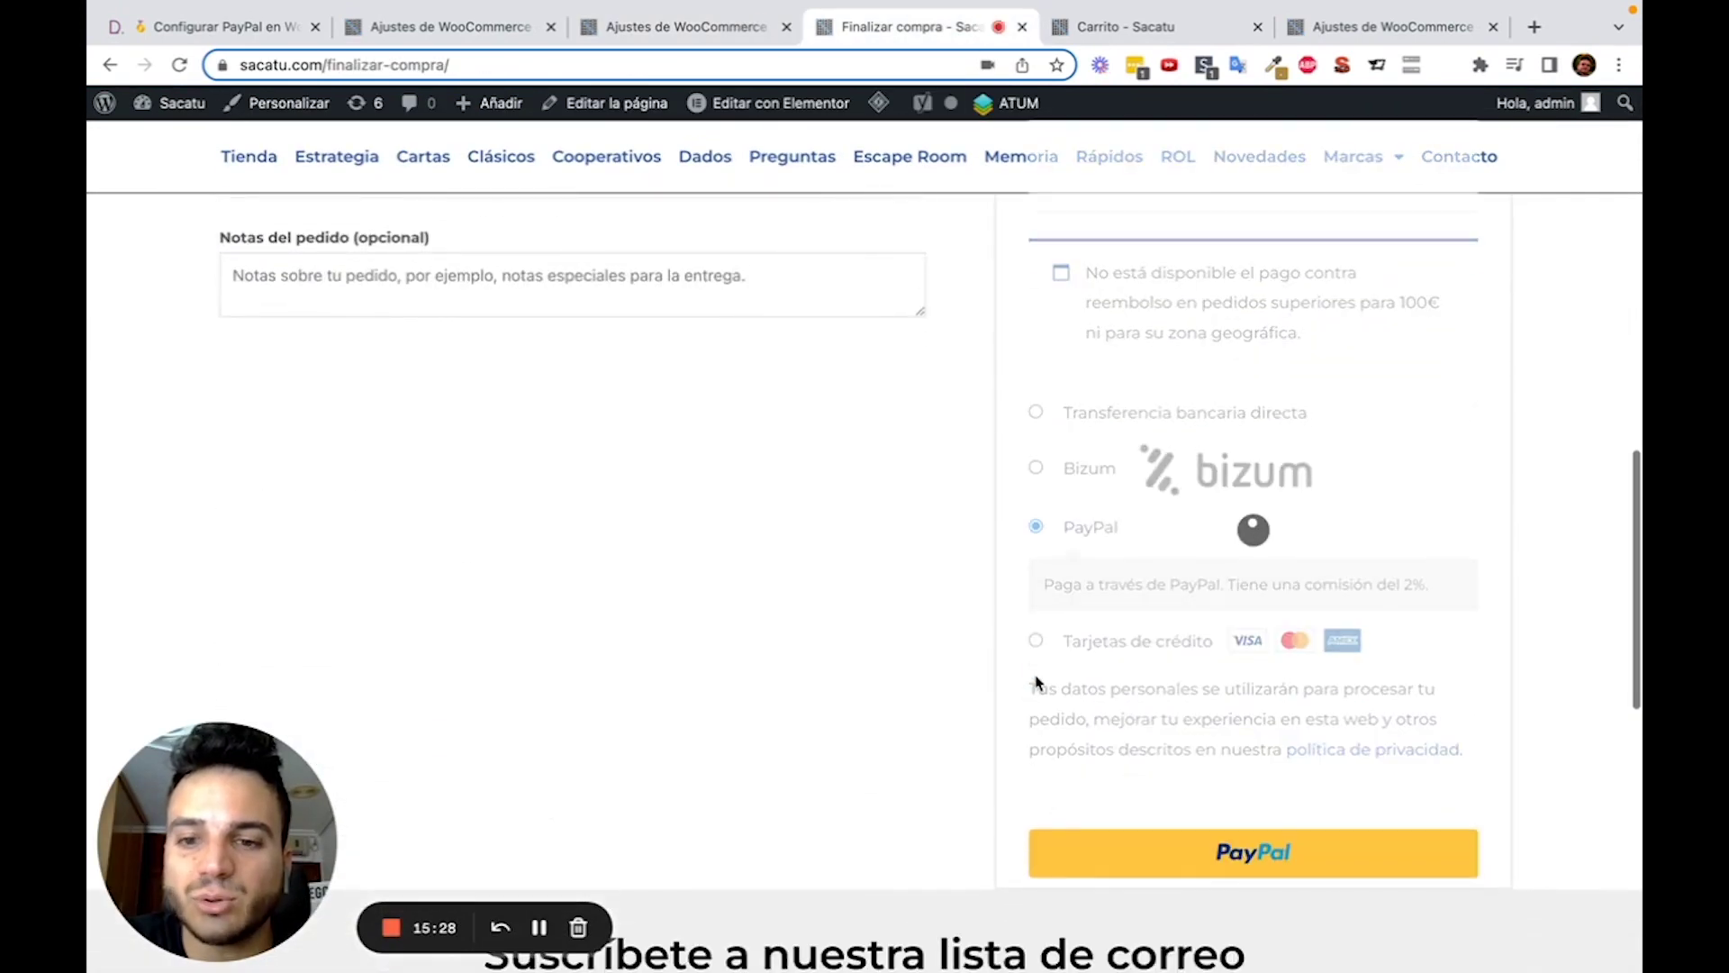
pyautogui.click(1262, 853)
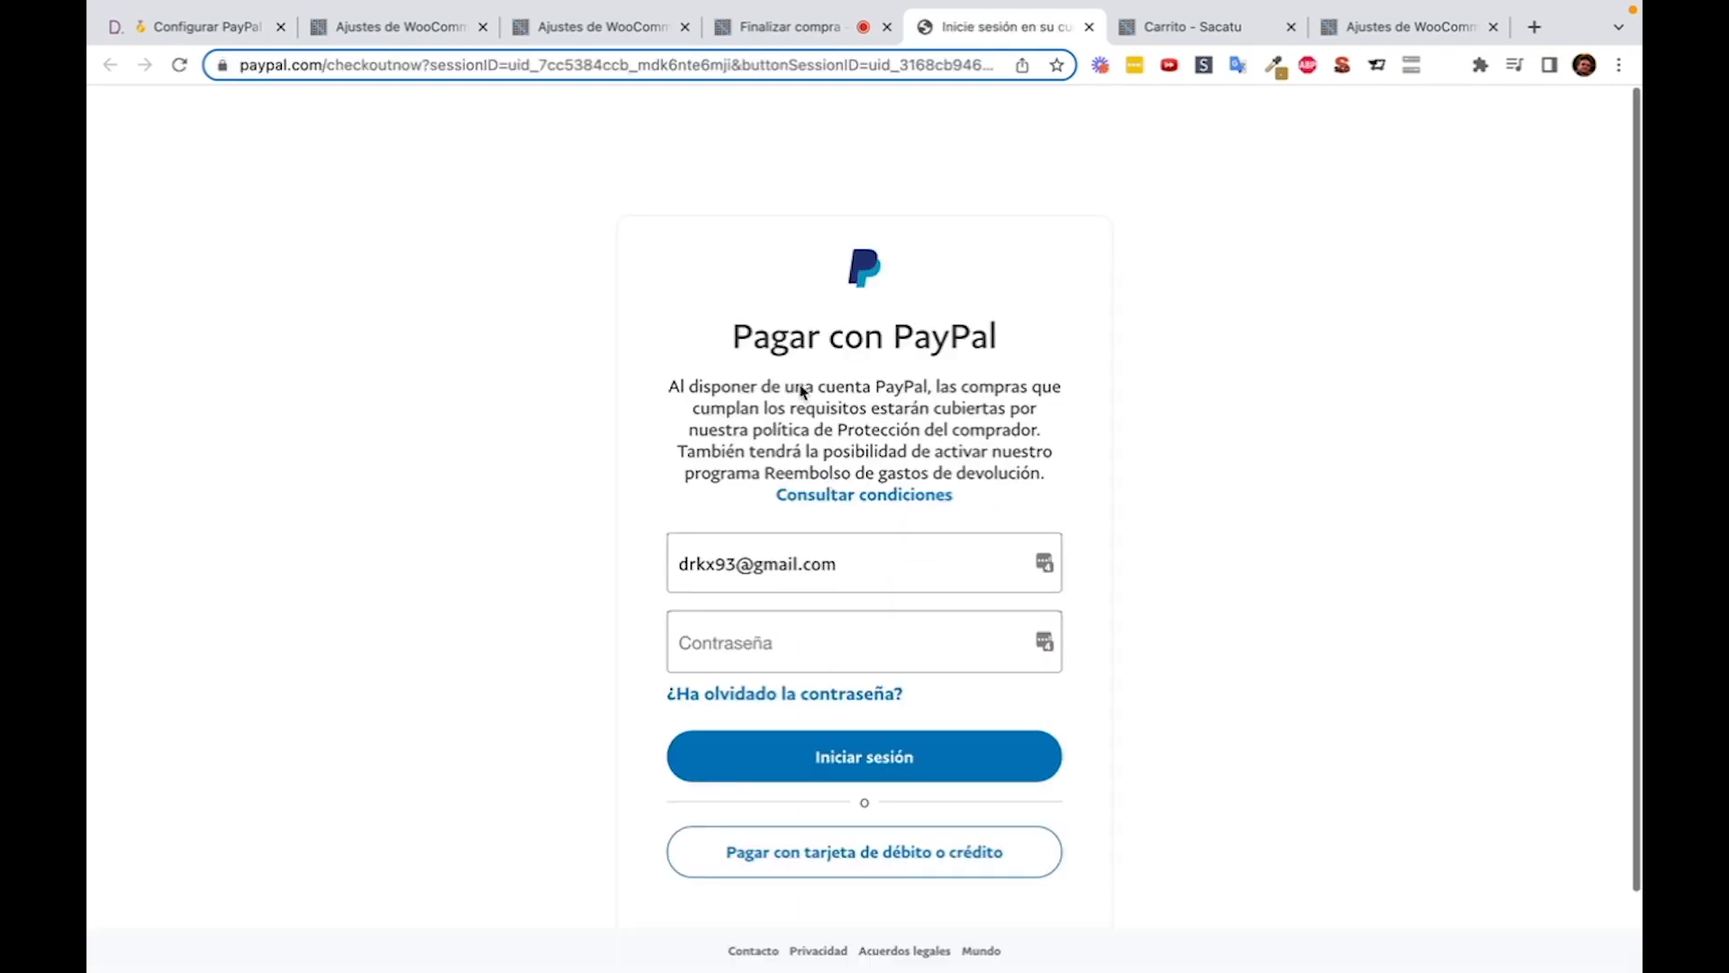
pyautogui.click(1089, 30)
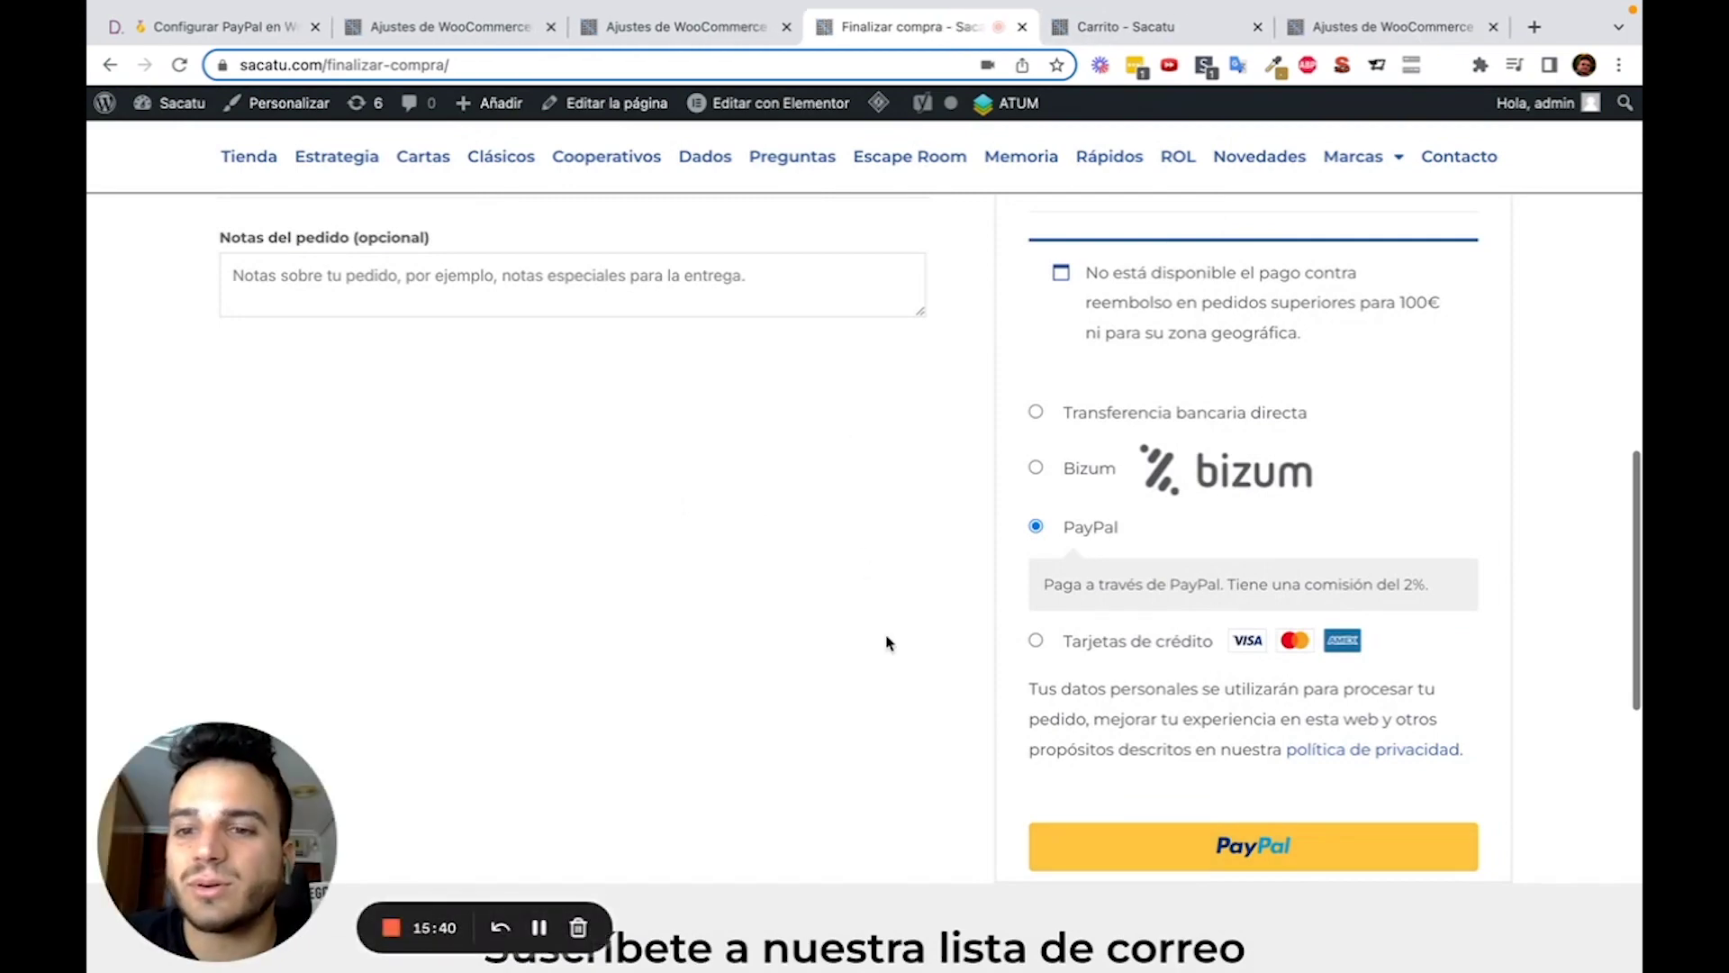
pyautogui.scroll(10, 886, 644)
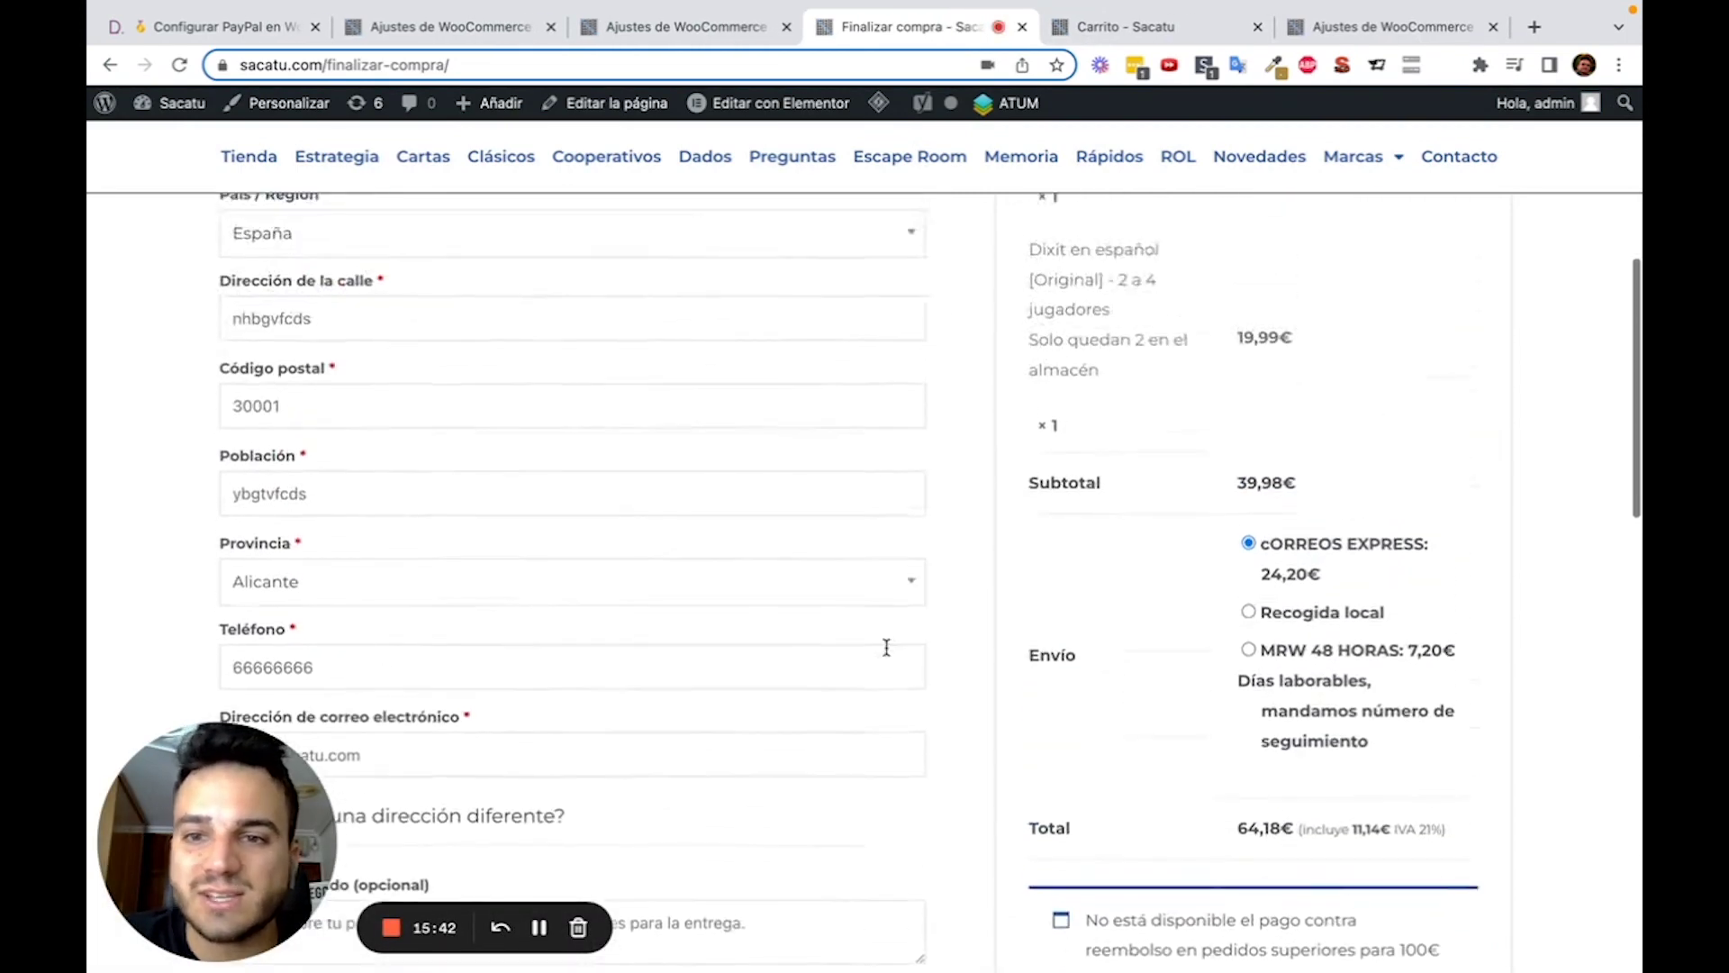
pyautogui.scroll(1, 886, 651)
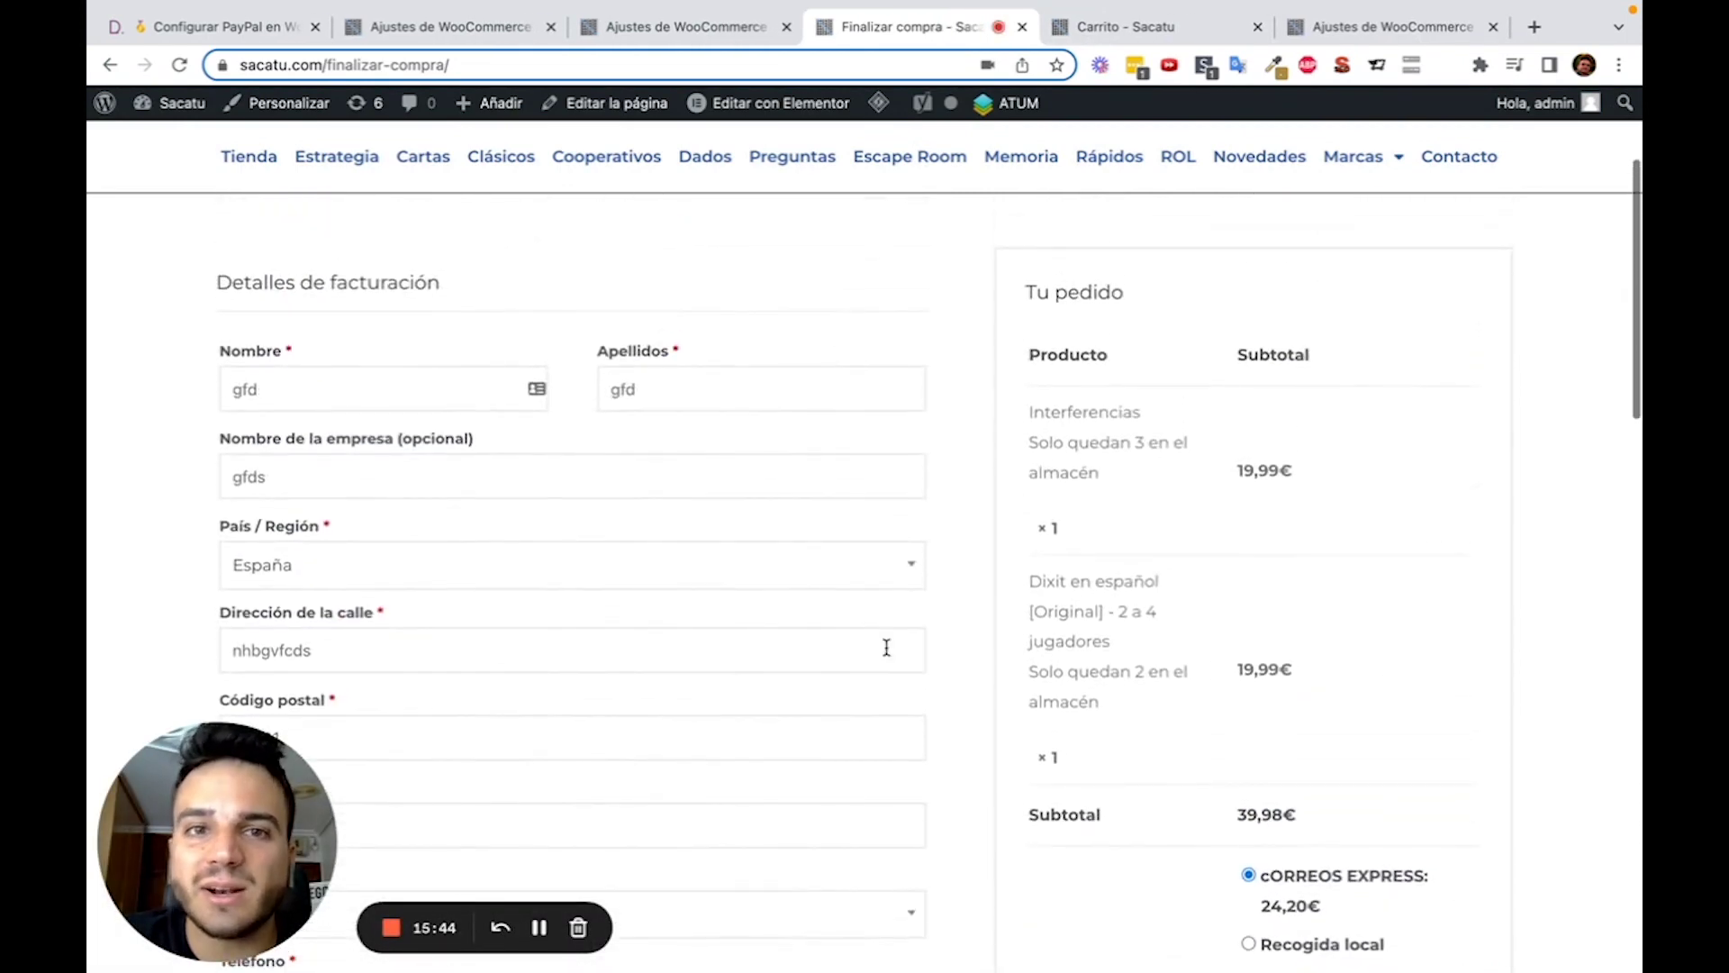
pyautogui.click(671, 27)
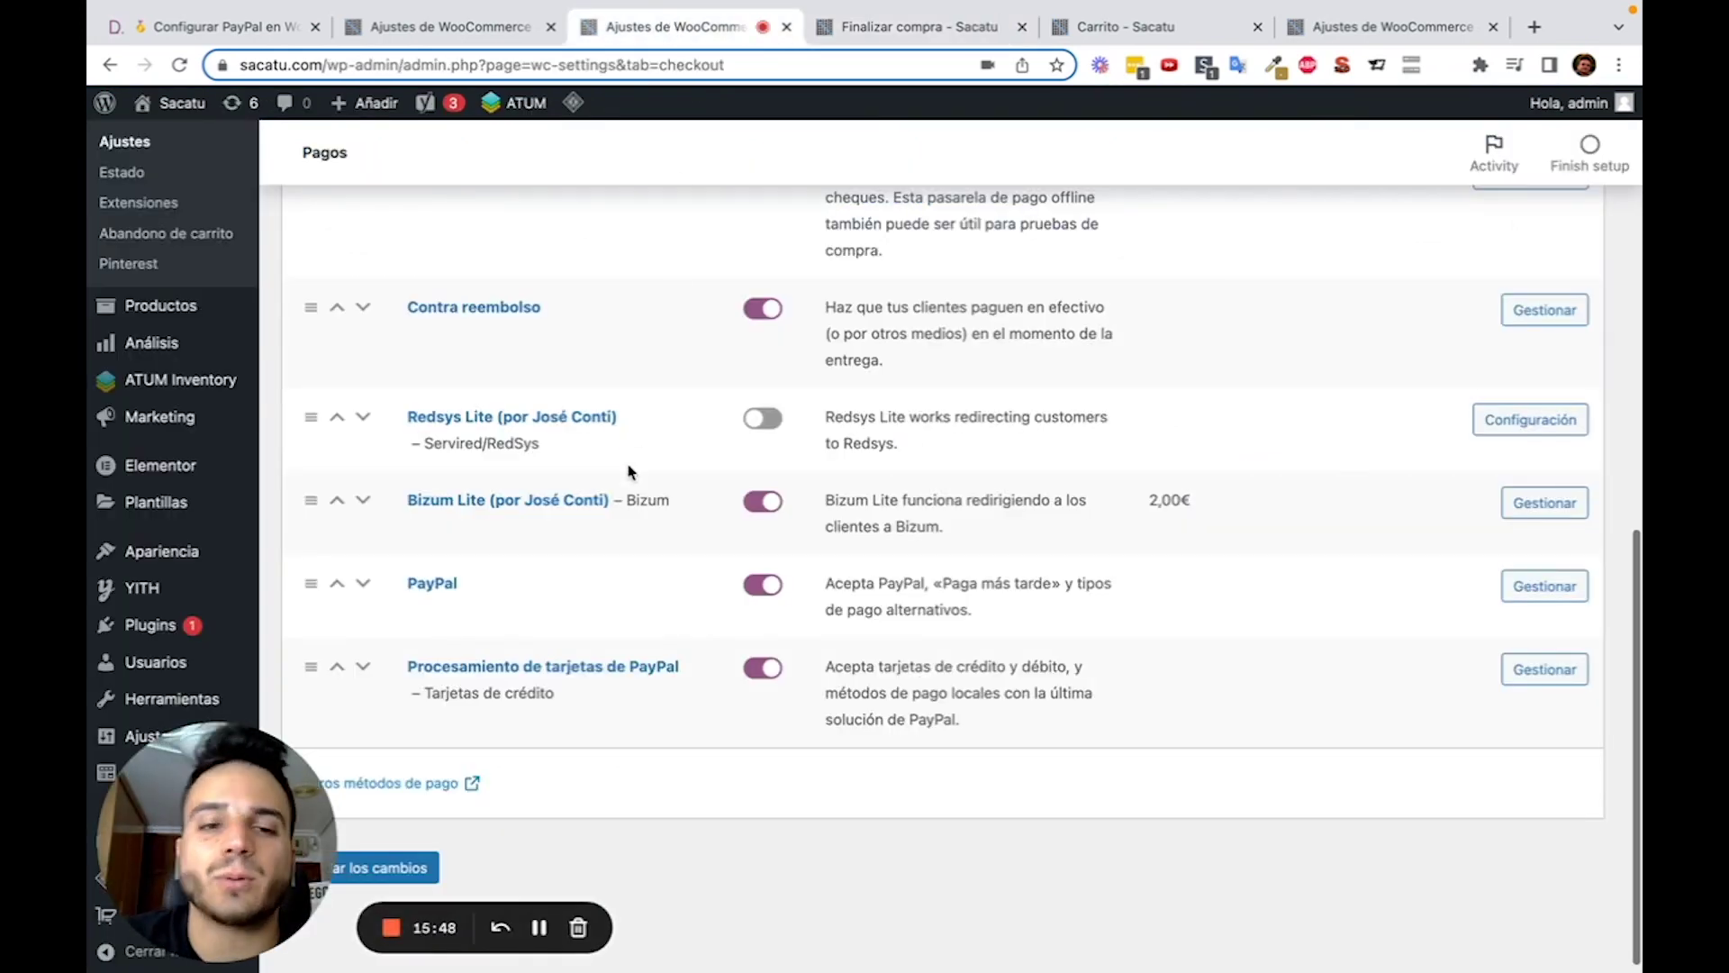
# Open Procesamiento de tarjetas de PayPal settings: enabled, titled Tarjetas de crédito, Cargo adicional fees empty.
pyautogui.scroll(1, 627, 471)
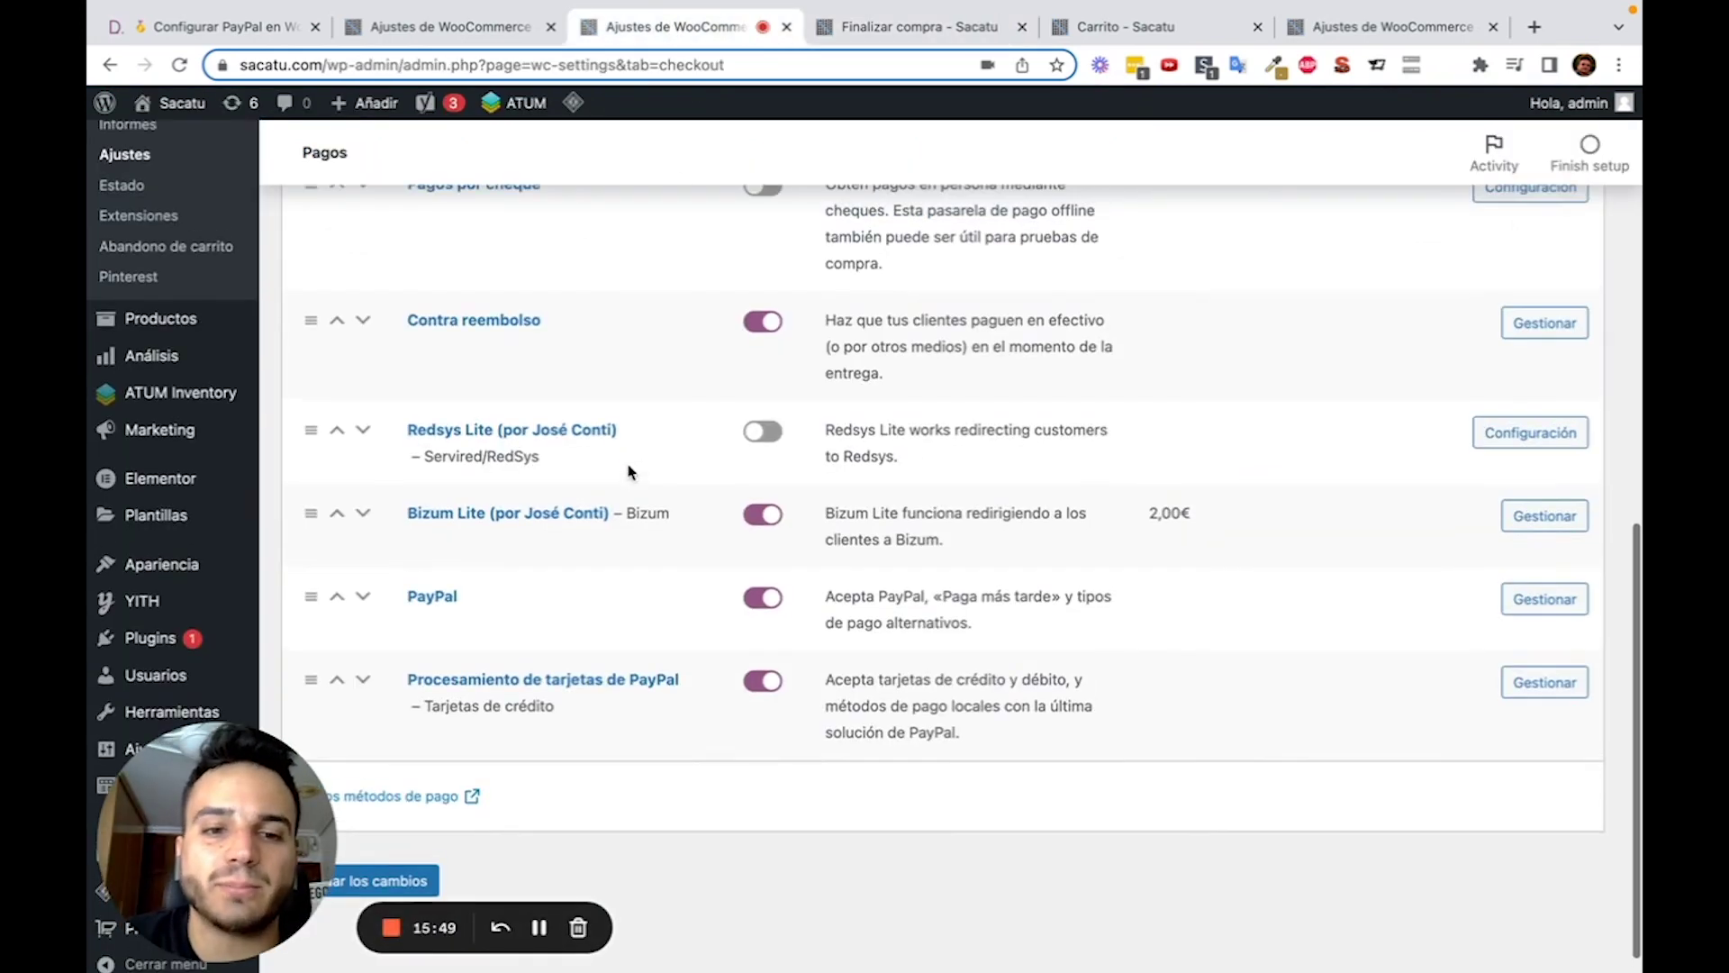
pyautogui.click(1572, 686)
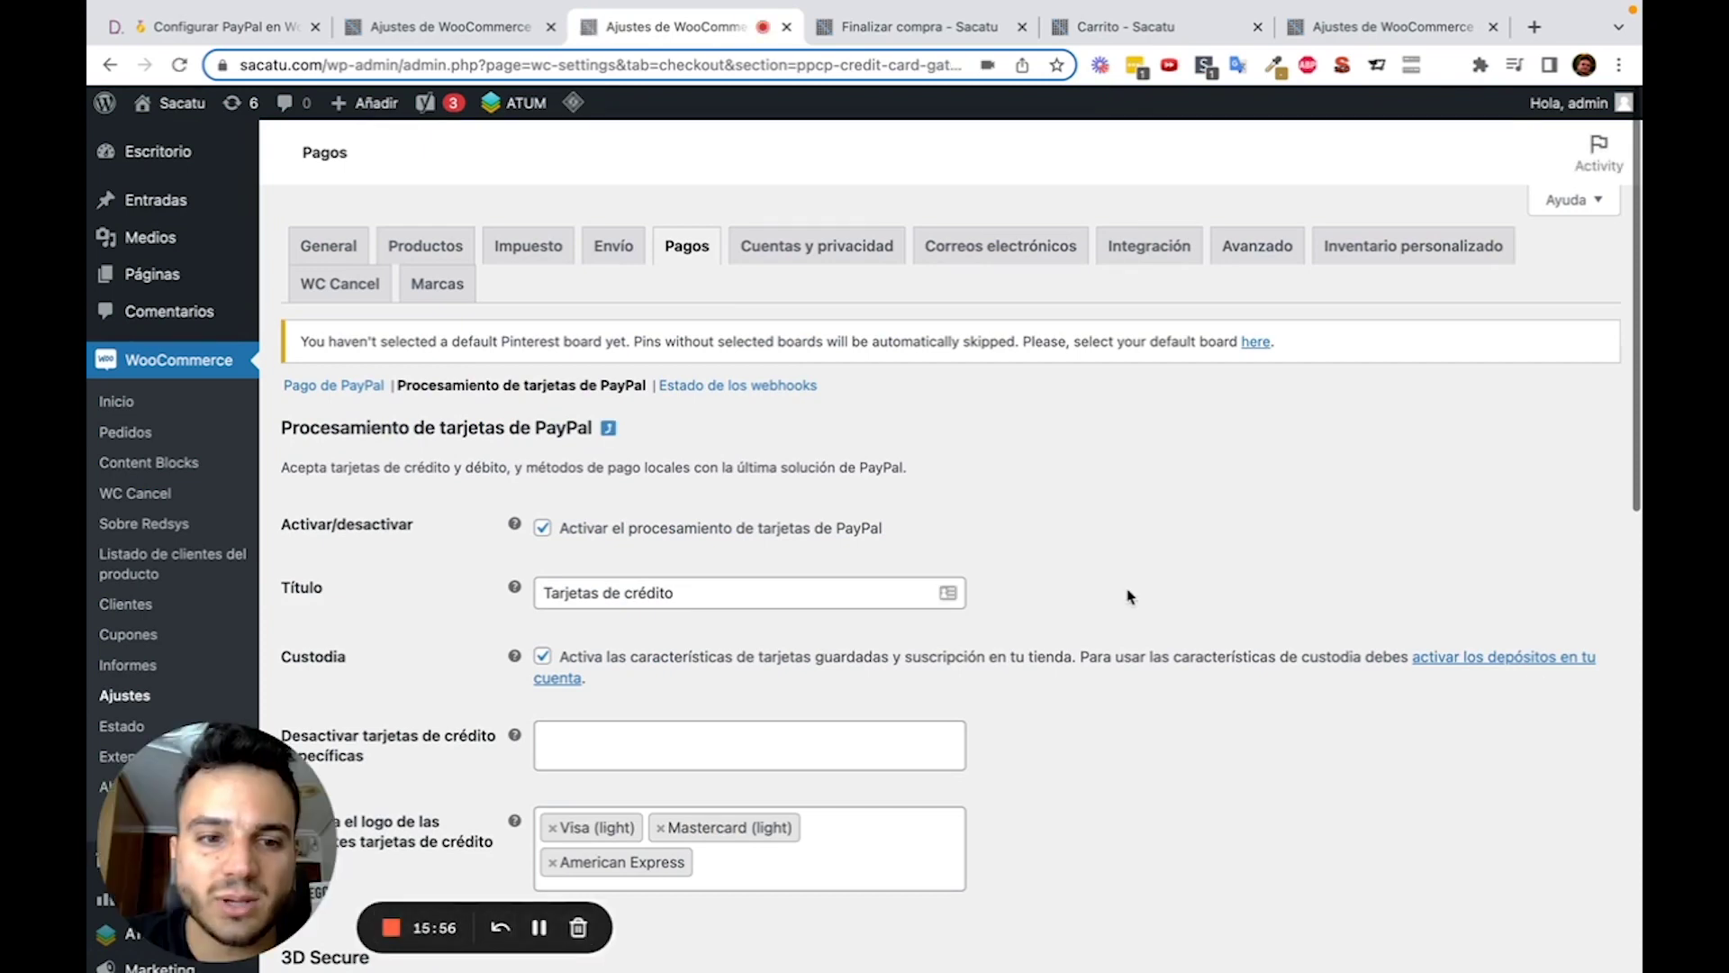
pyautogui.scroll(-7, 1129, 596)
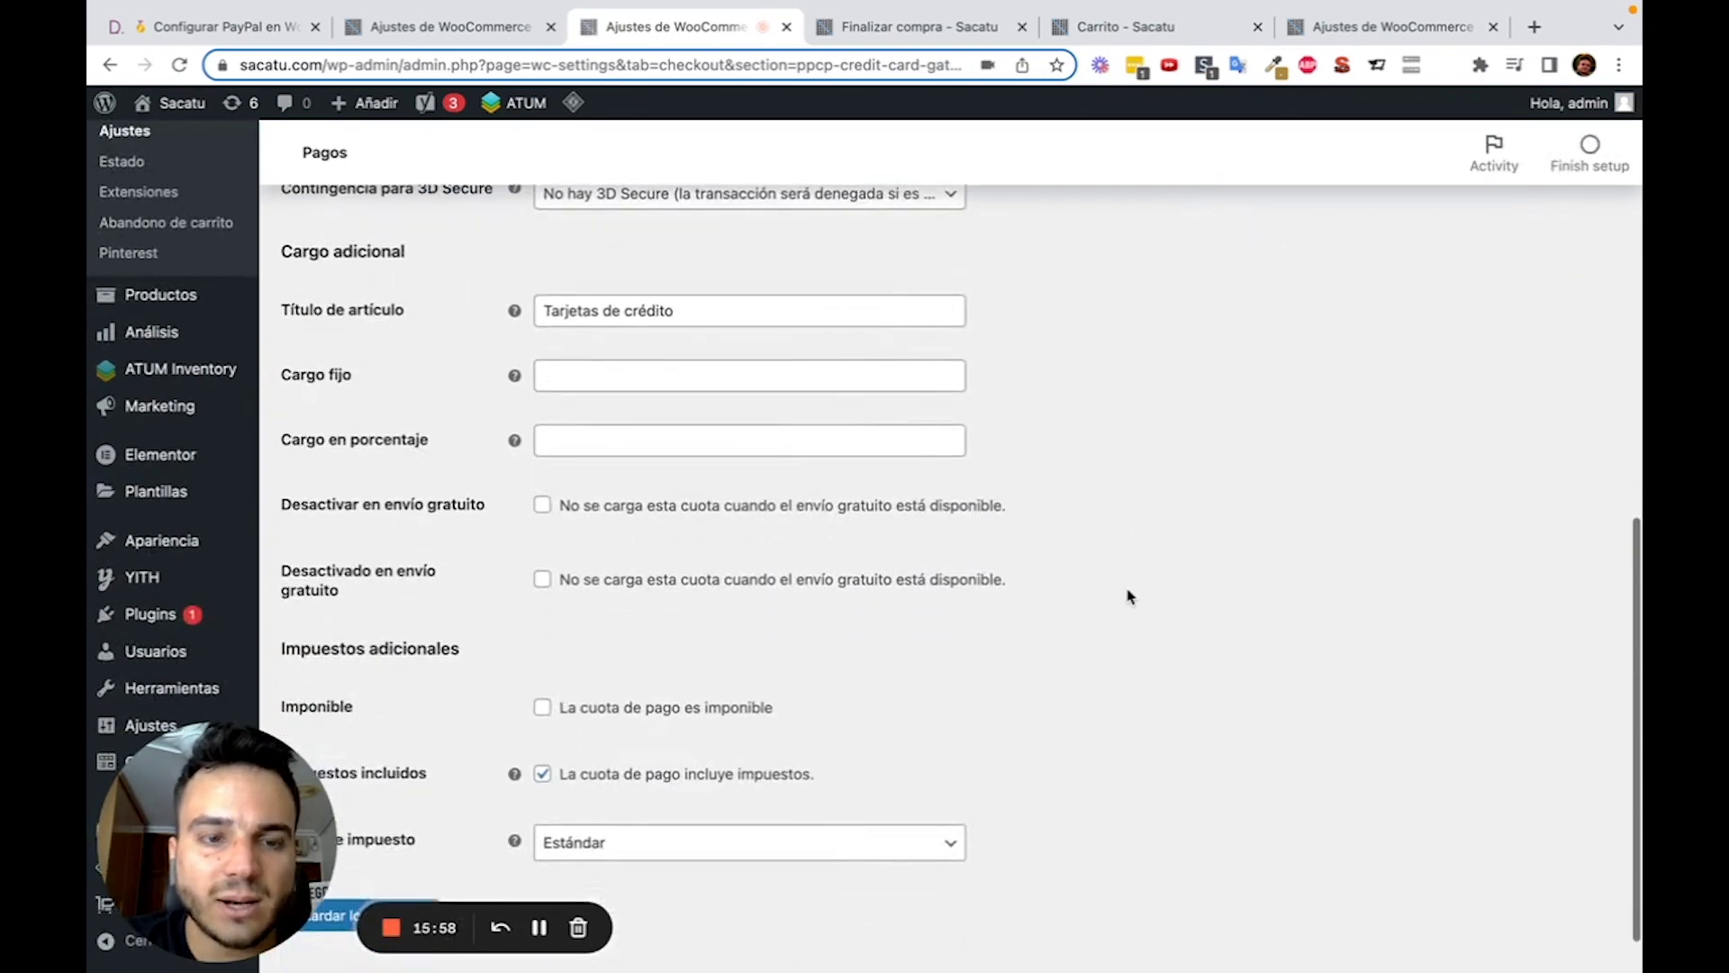
pyautogui.scroll(1, 1129, 596)
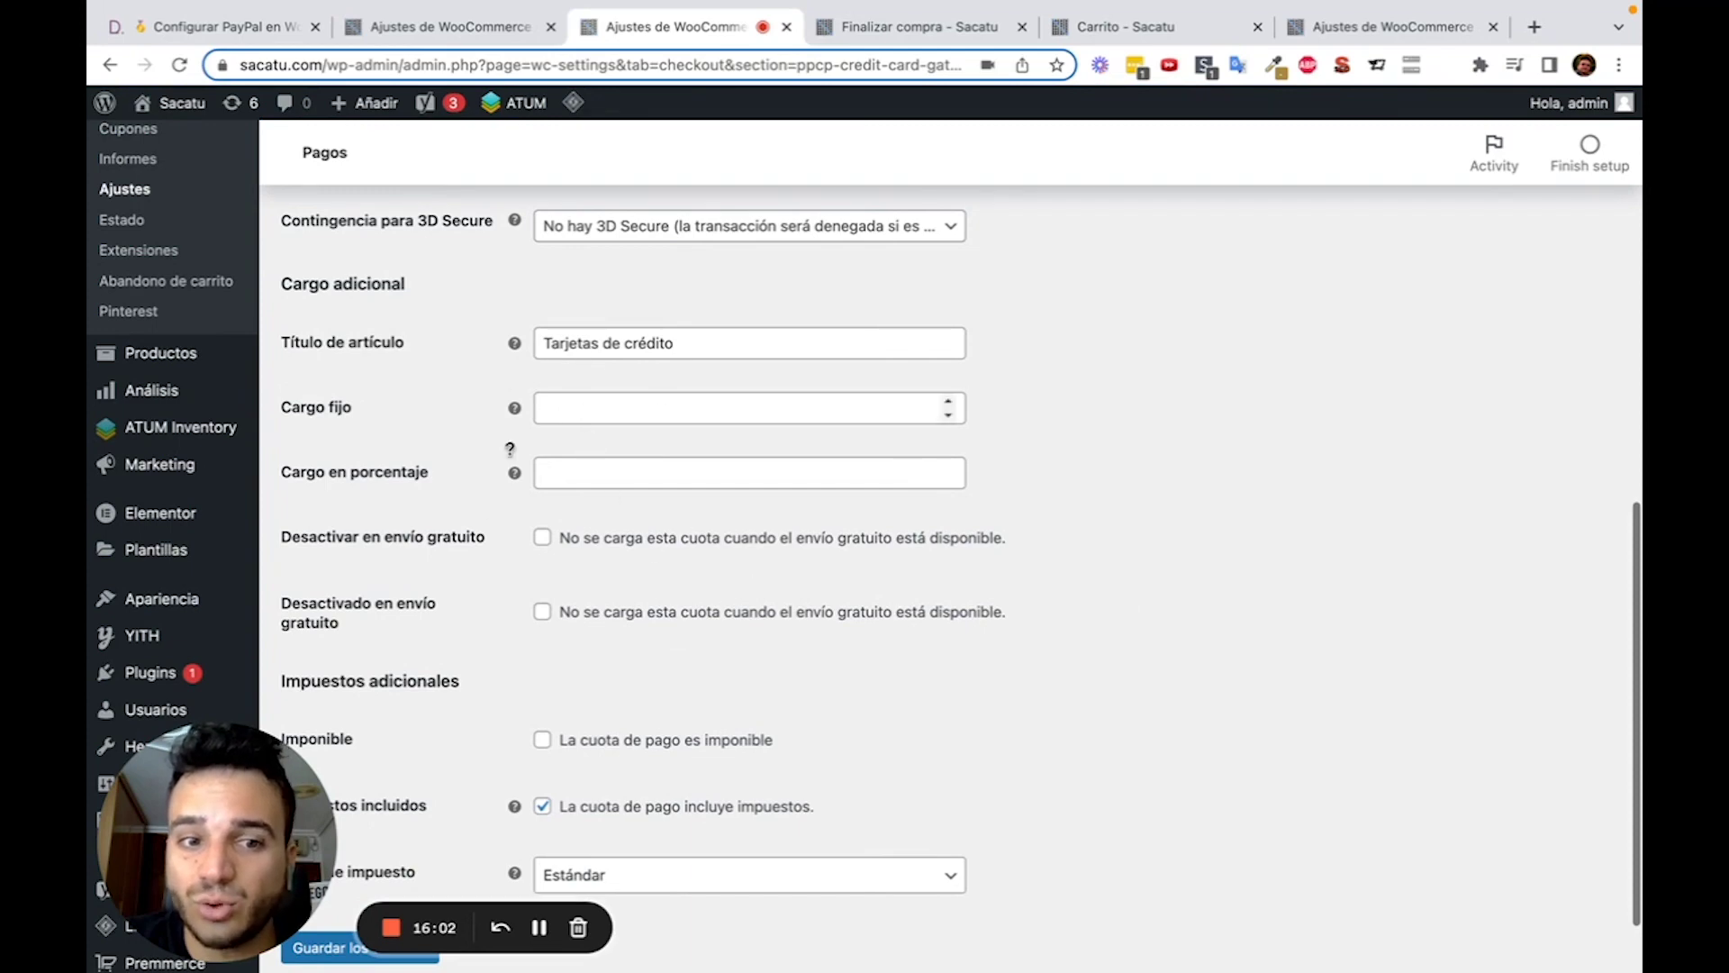
pyautogui.scroll(-2, 630, 409)
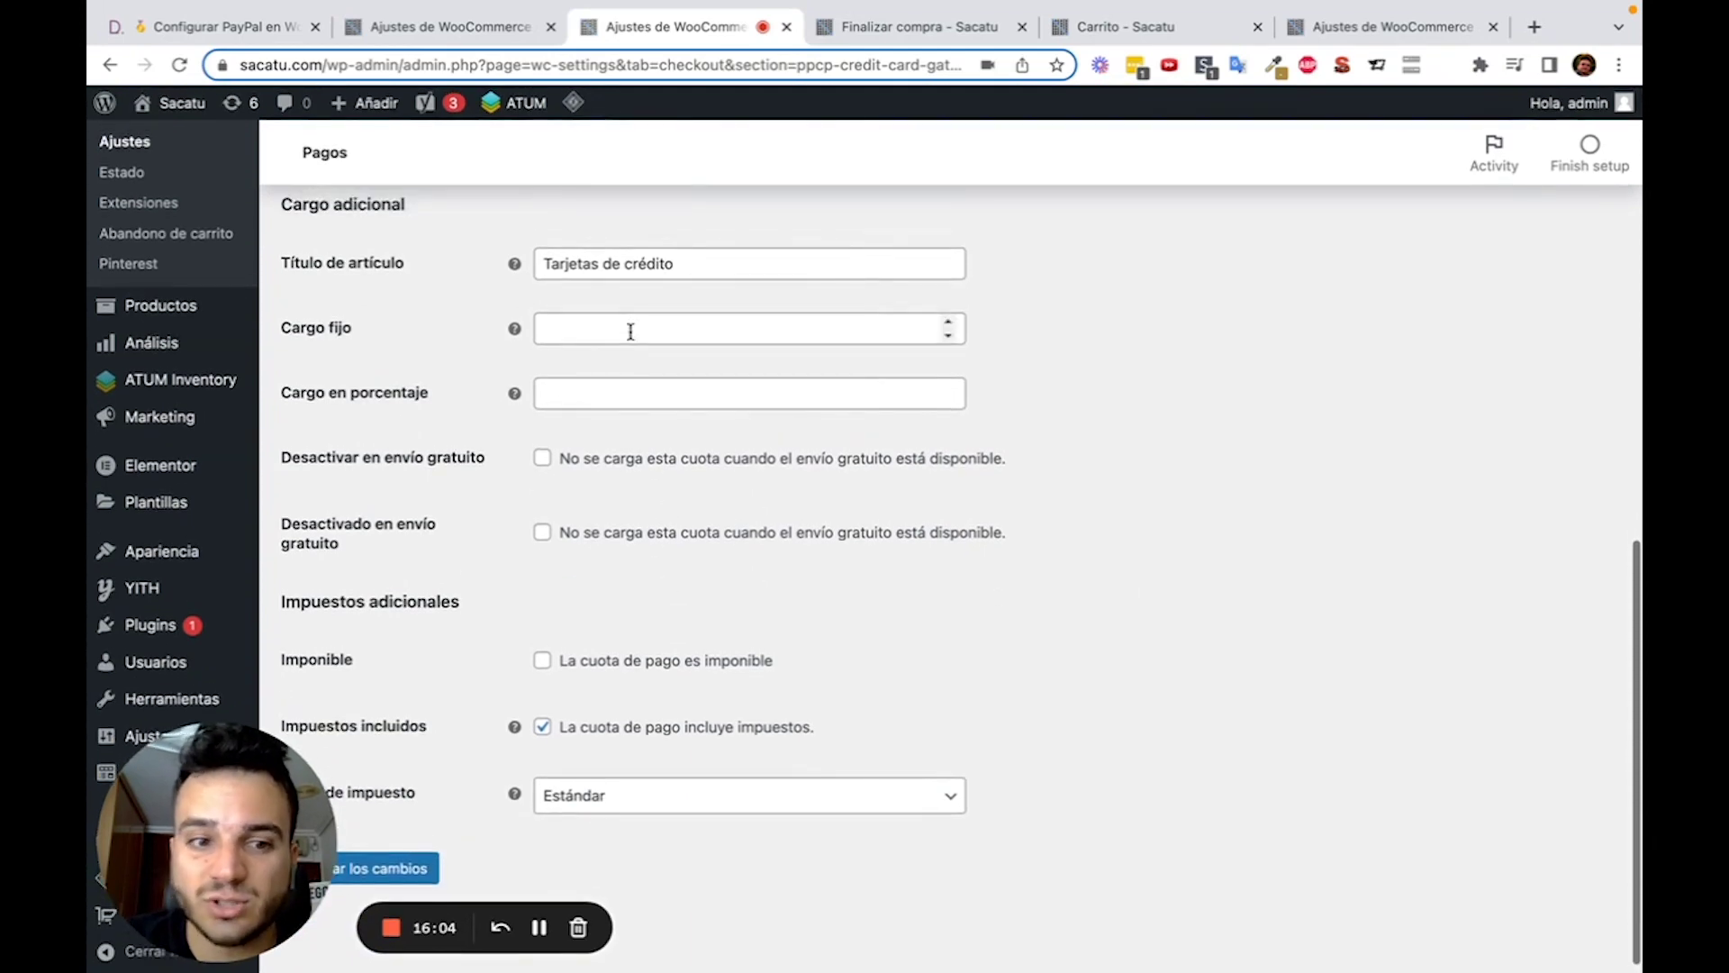